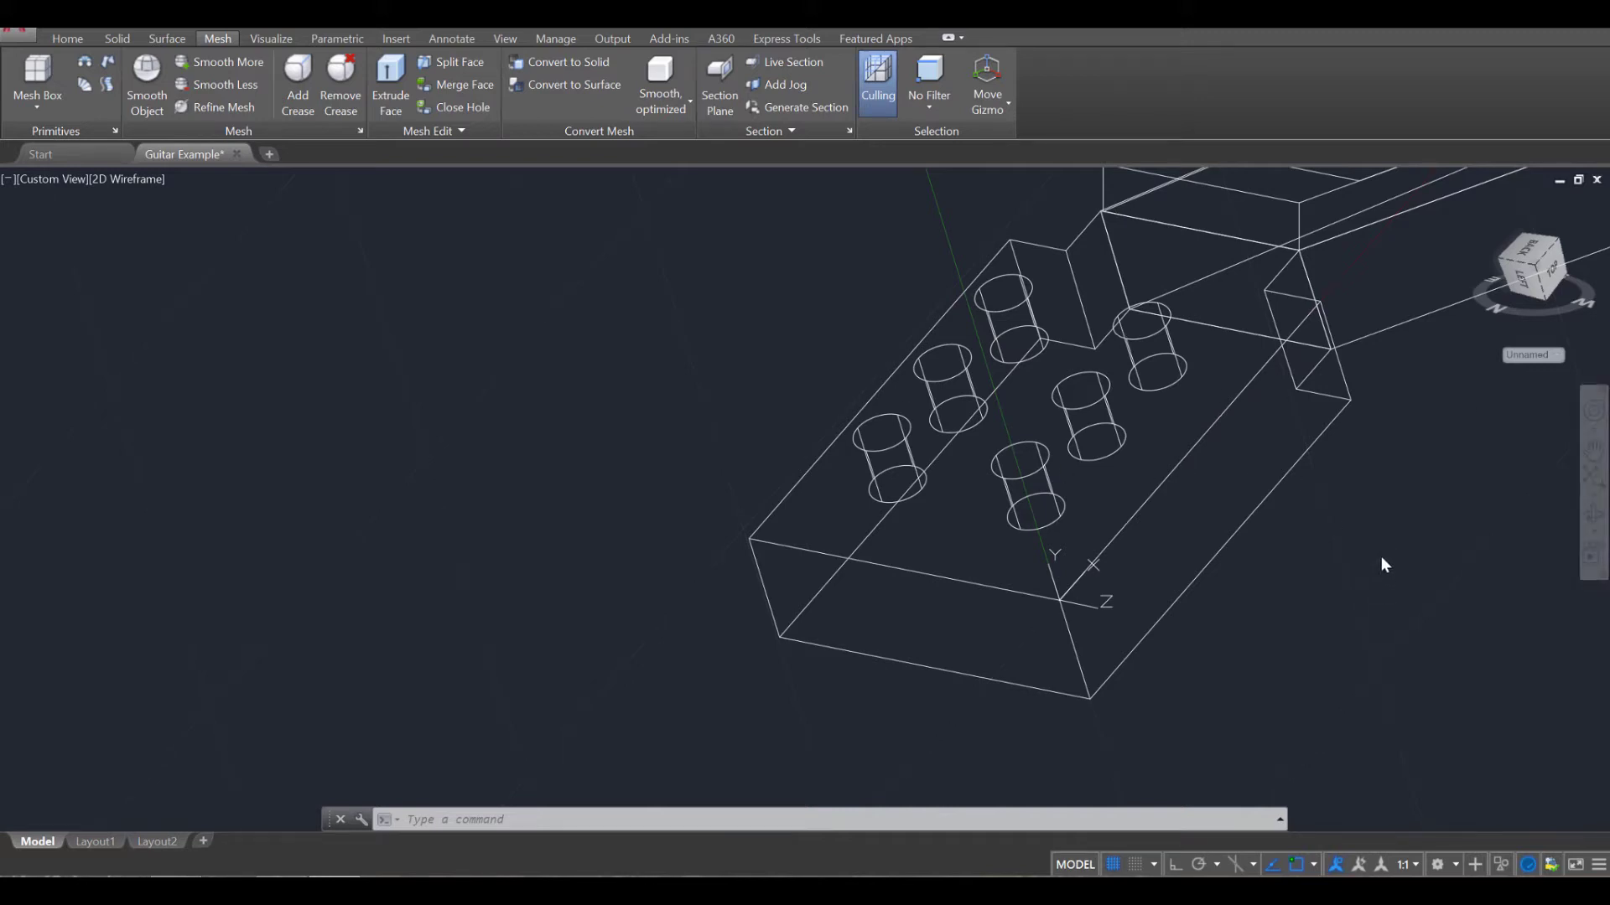
Step: Start an edge fillet with a 0.2 radius and select the headstock edges along one long side and its neck-end shoulder
type("Fi")
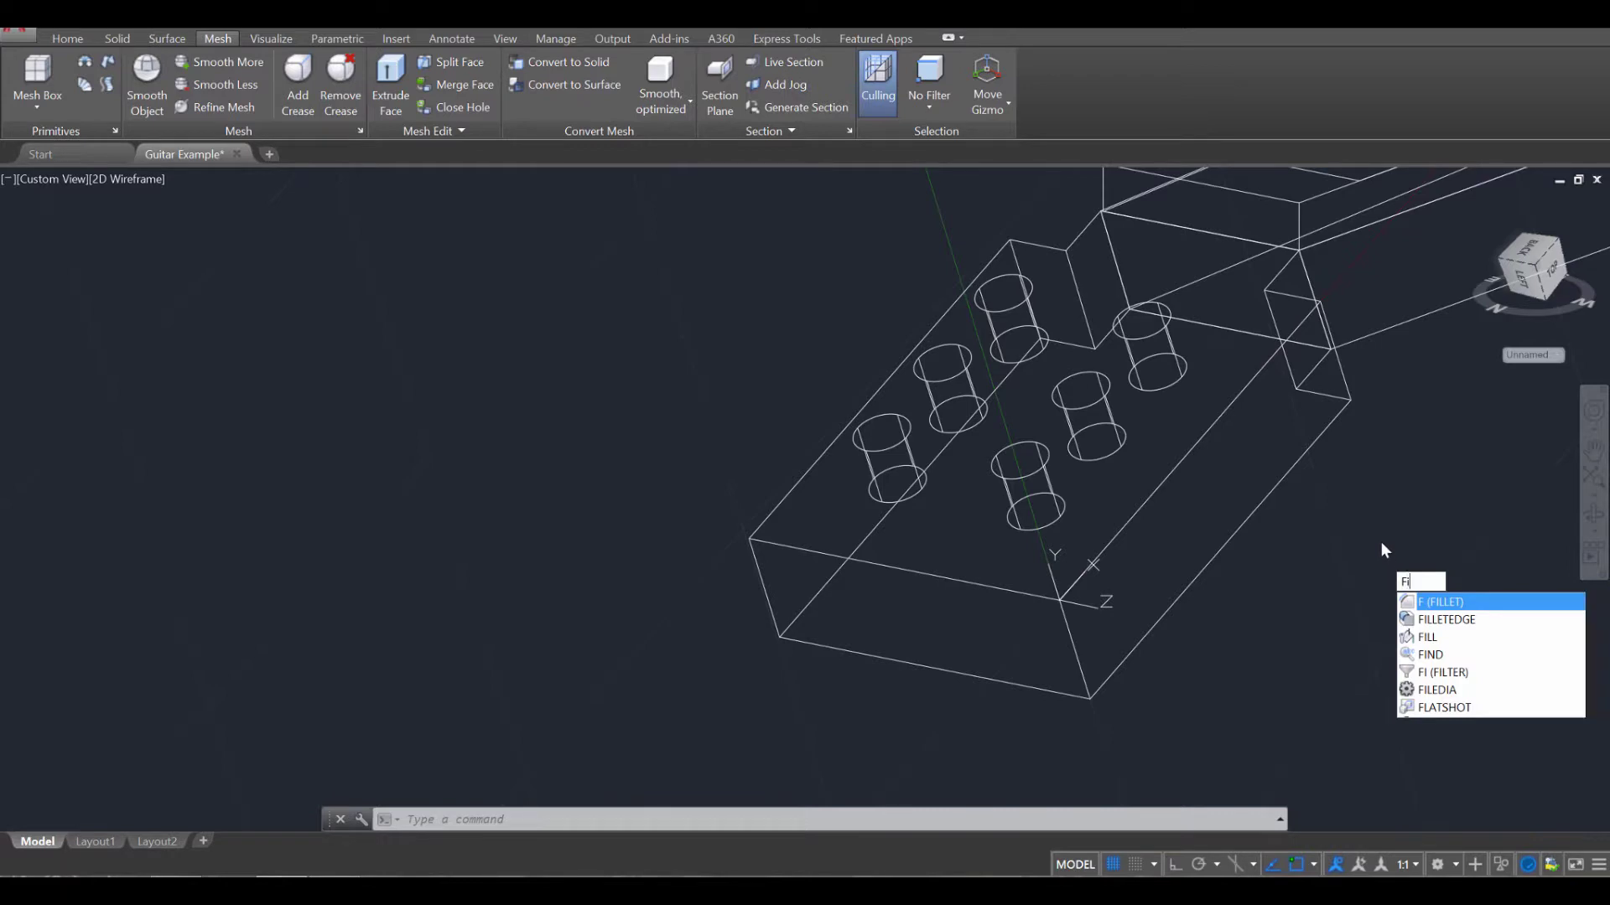
left_click(1464, 627)
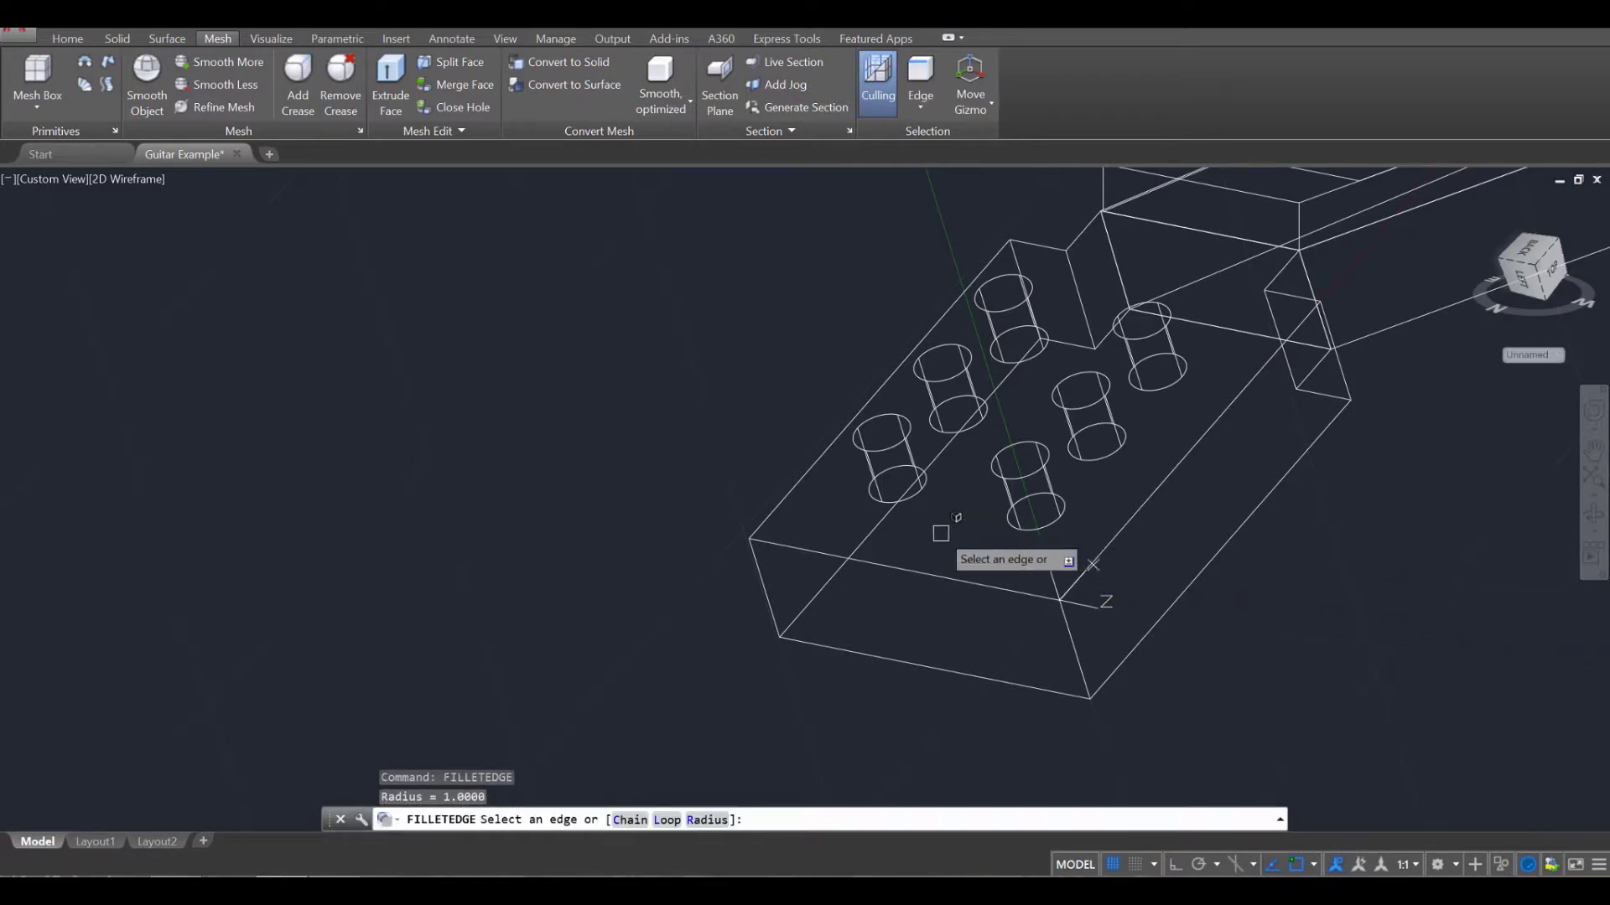
type("r")
key("Return")
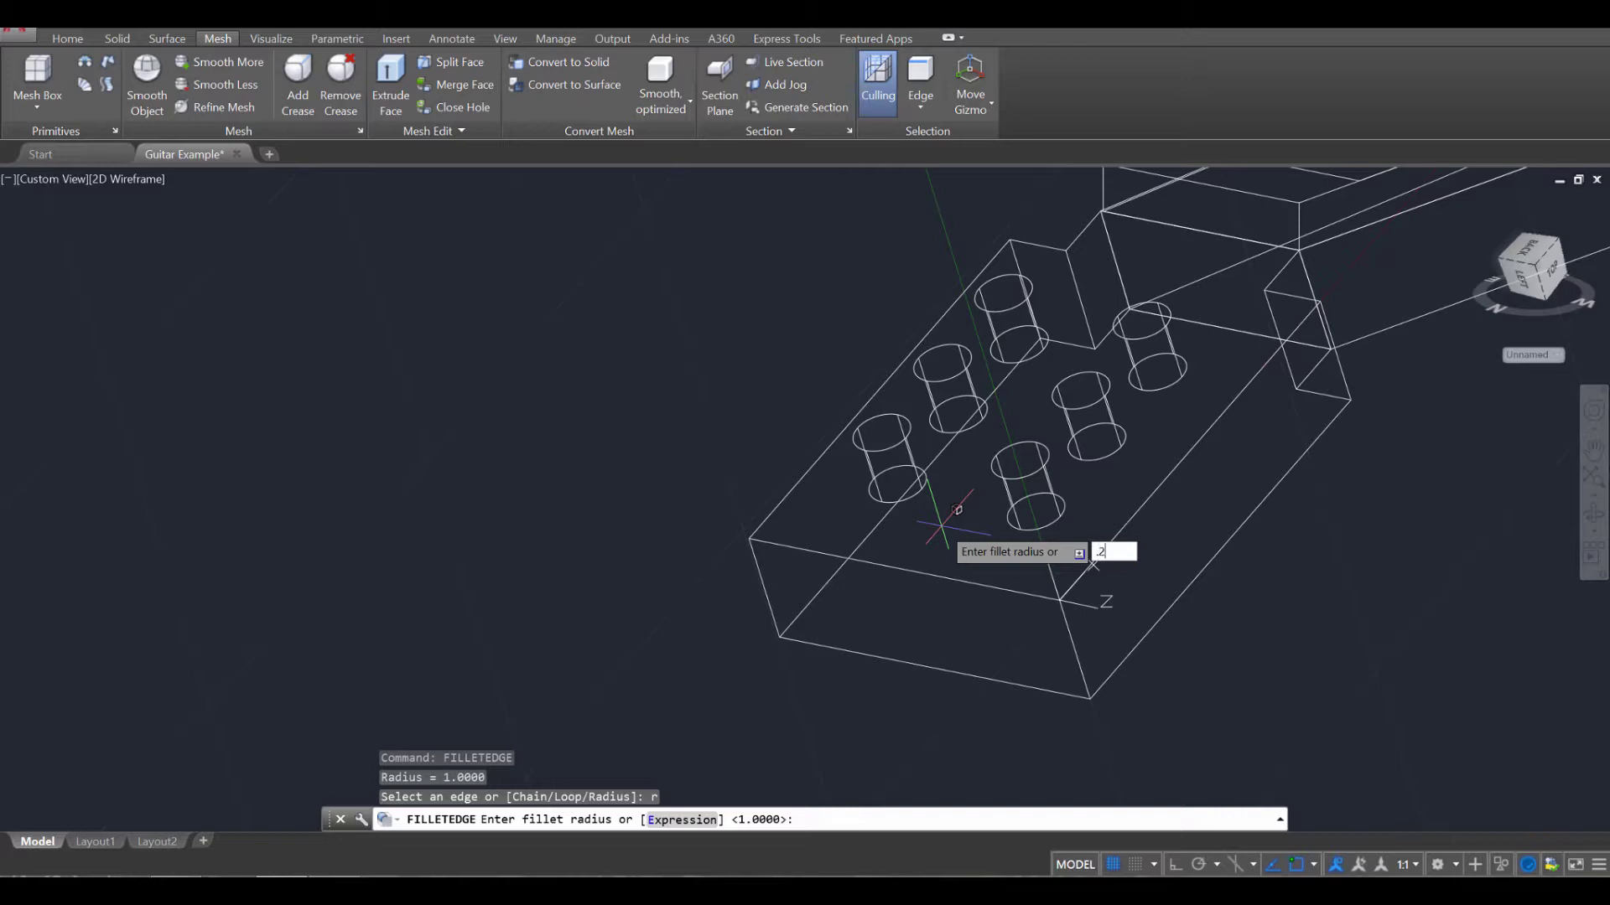
key("Return")
left_click(1077, 641)
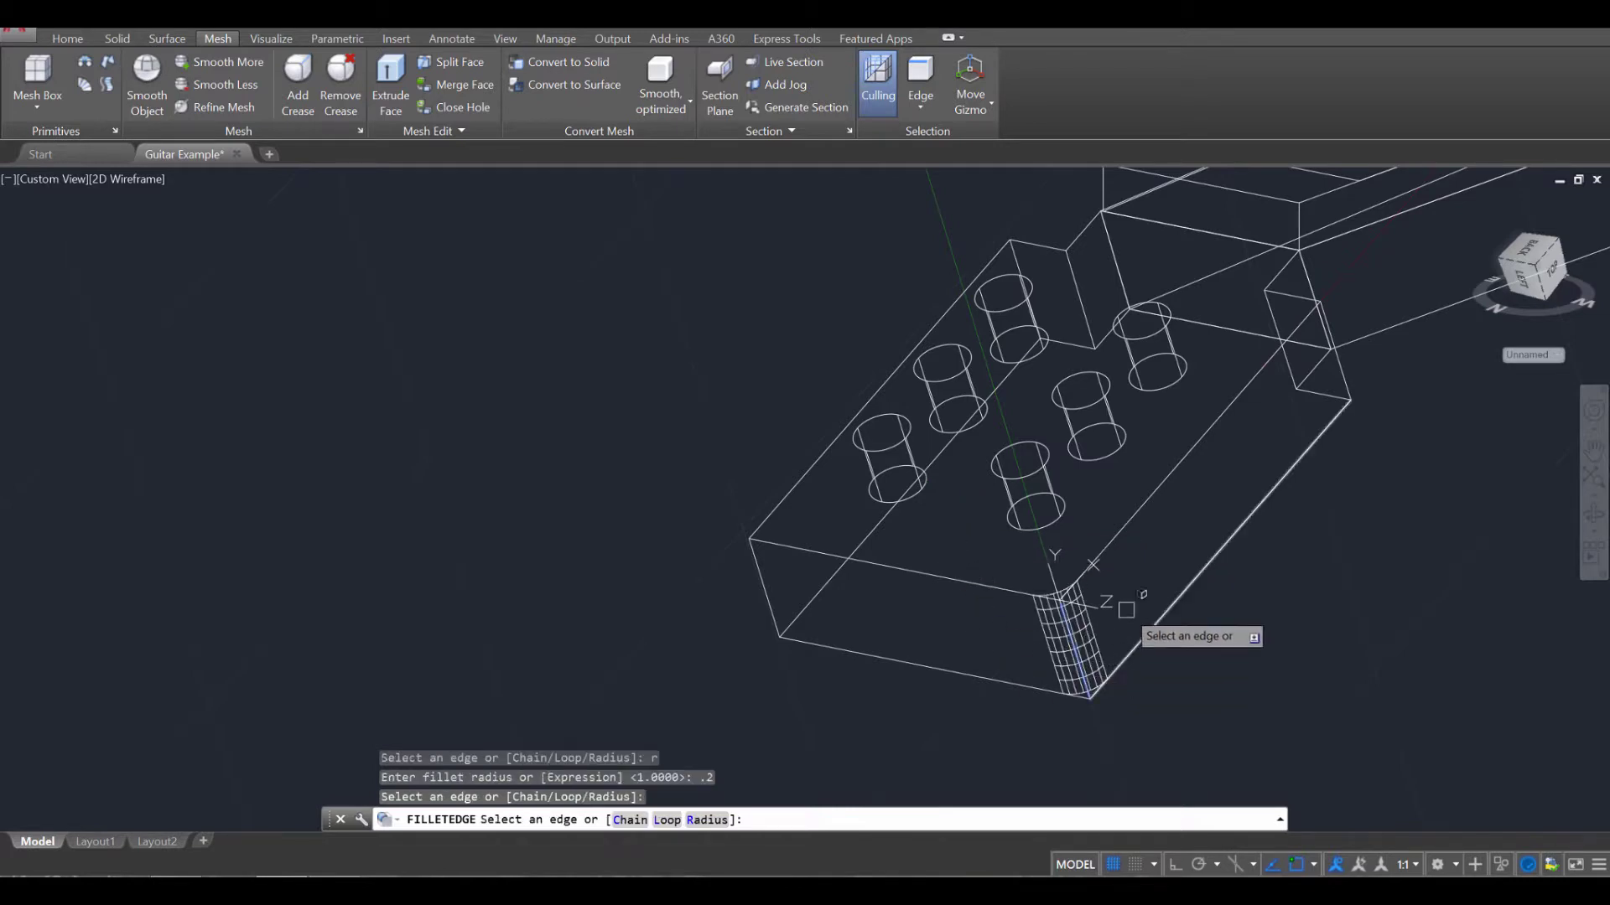
left_click(1130, 528)
left_click(1163, 613)
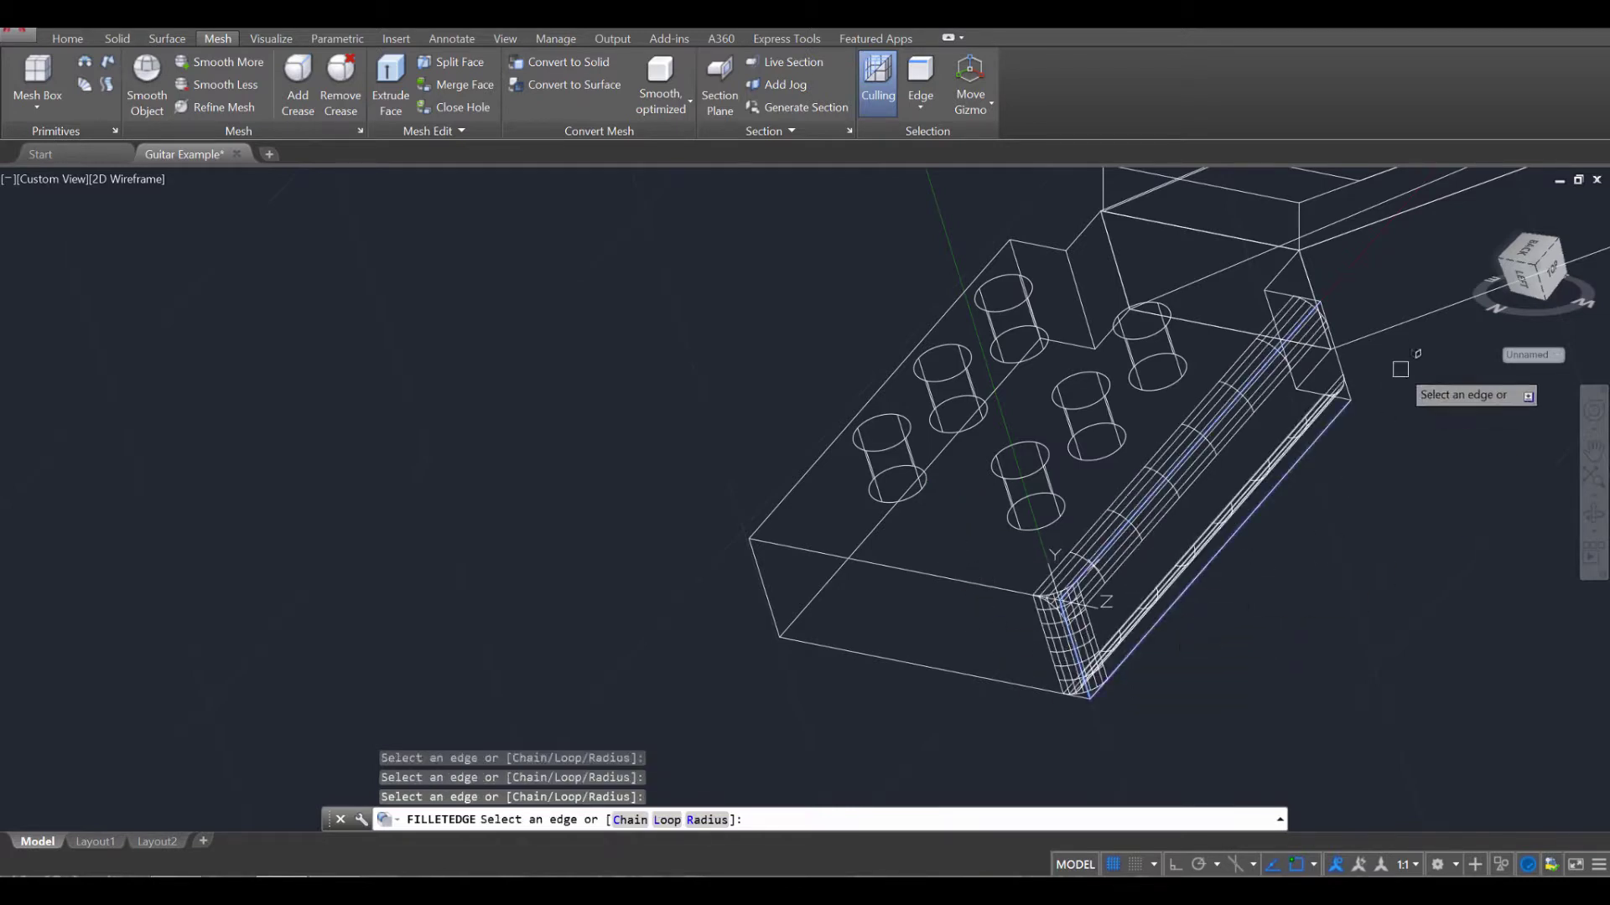
left_click(1334, 358)
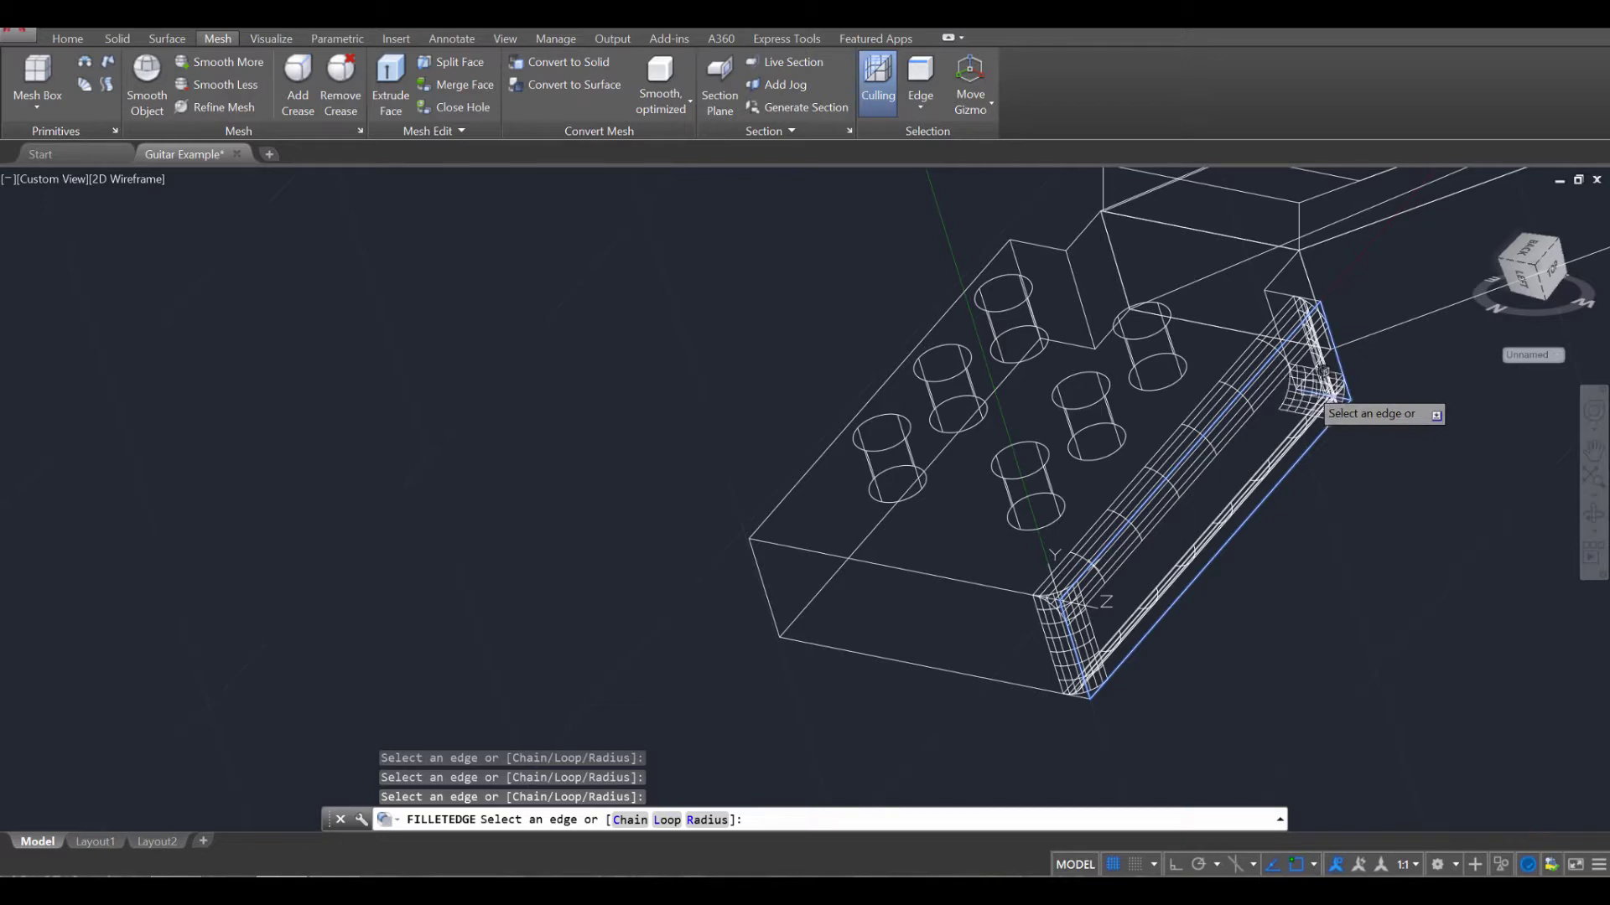
left_click(1279, 353)
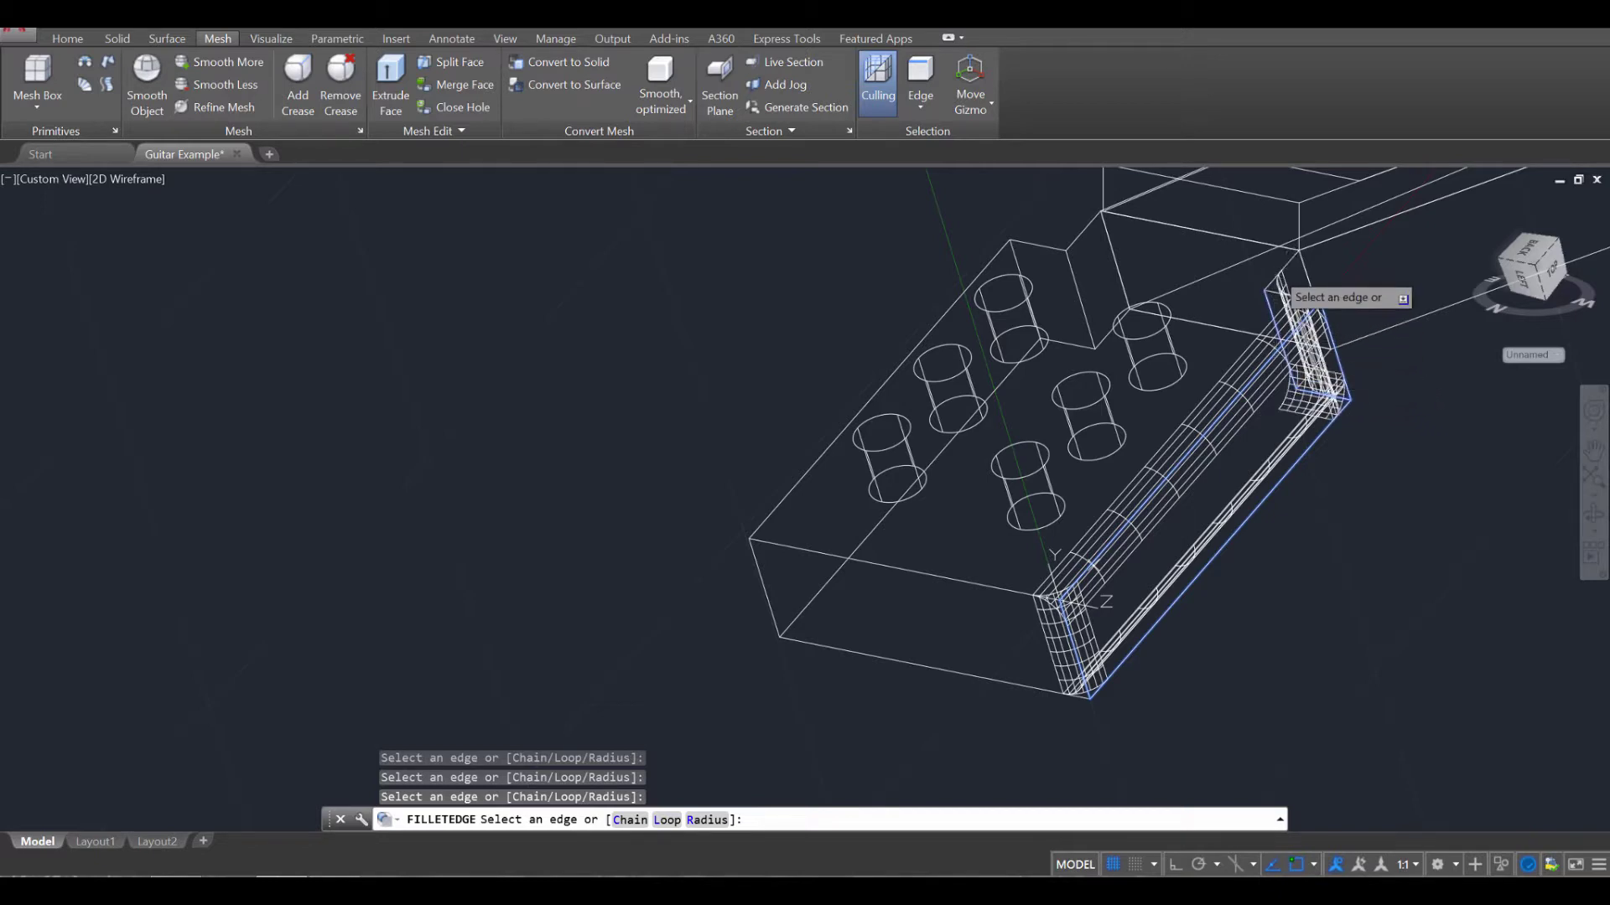
Step: Add the headstock's end, opposite long side and remaining shoulder edges to the 0.2 radius fillet and accept it
left_click(890, 570)
left_click(880, 654)
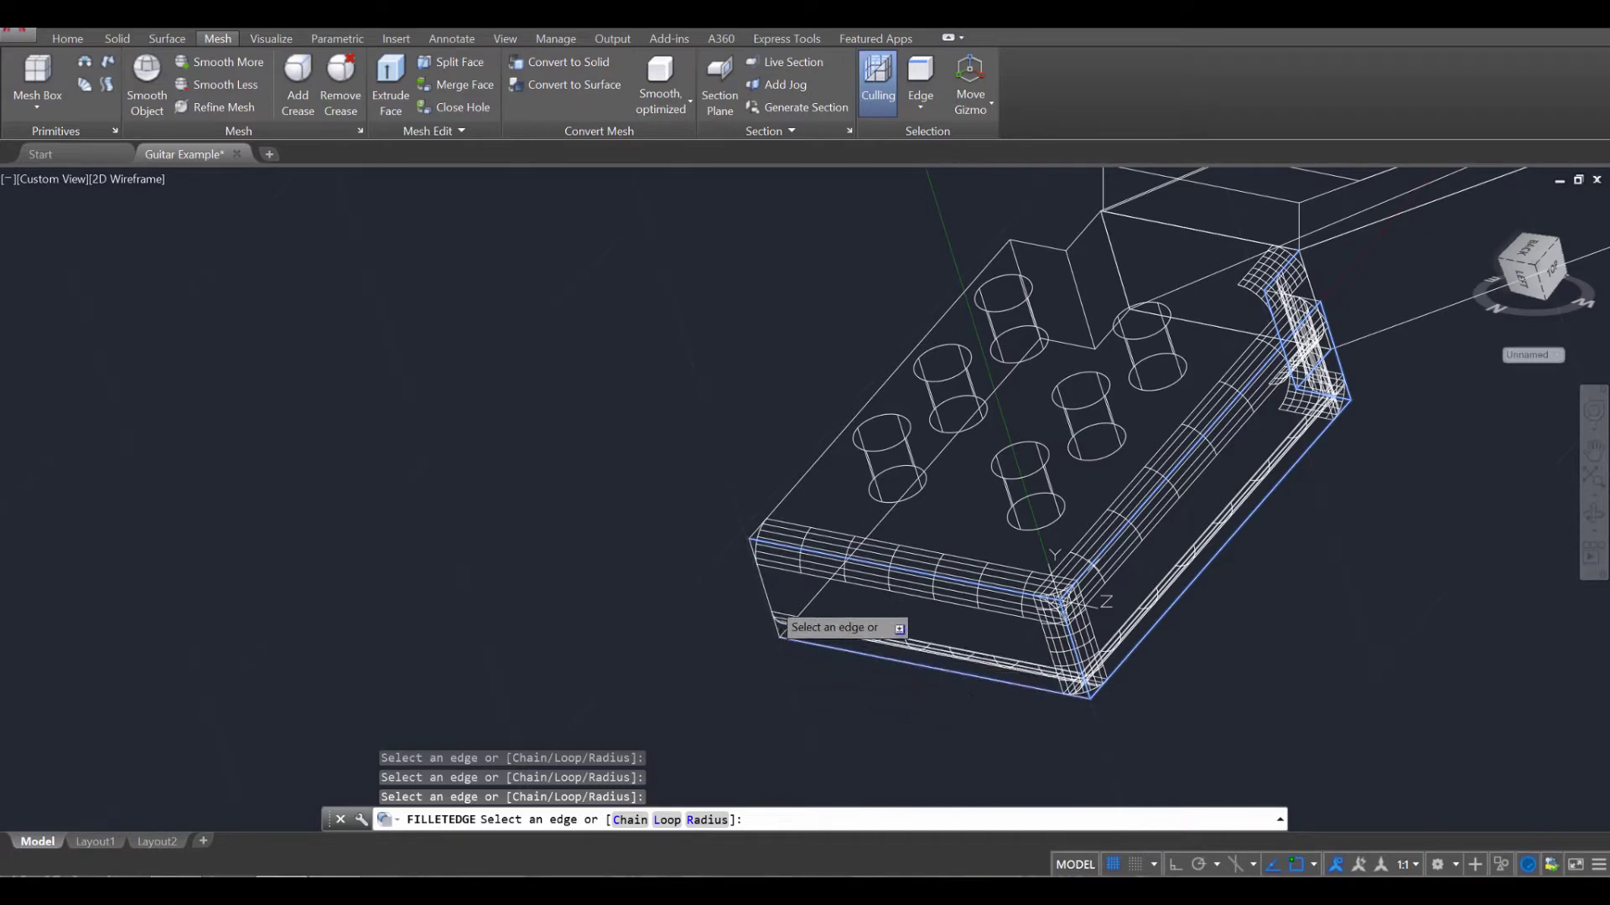
left_click(770, 603)
left_click(814, 597)
left_click(801, 484)
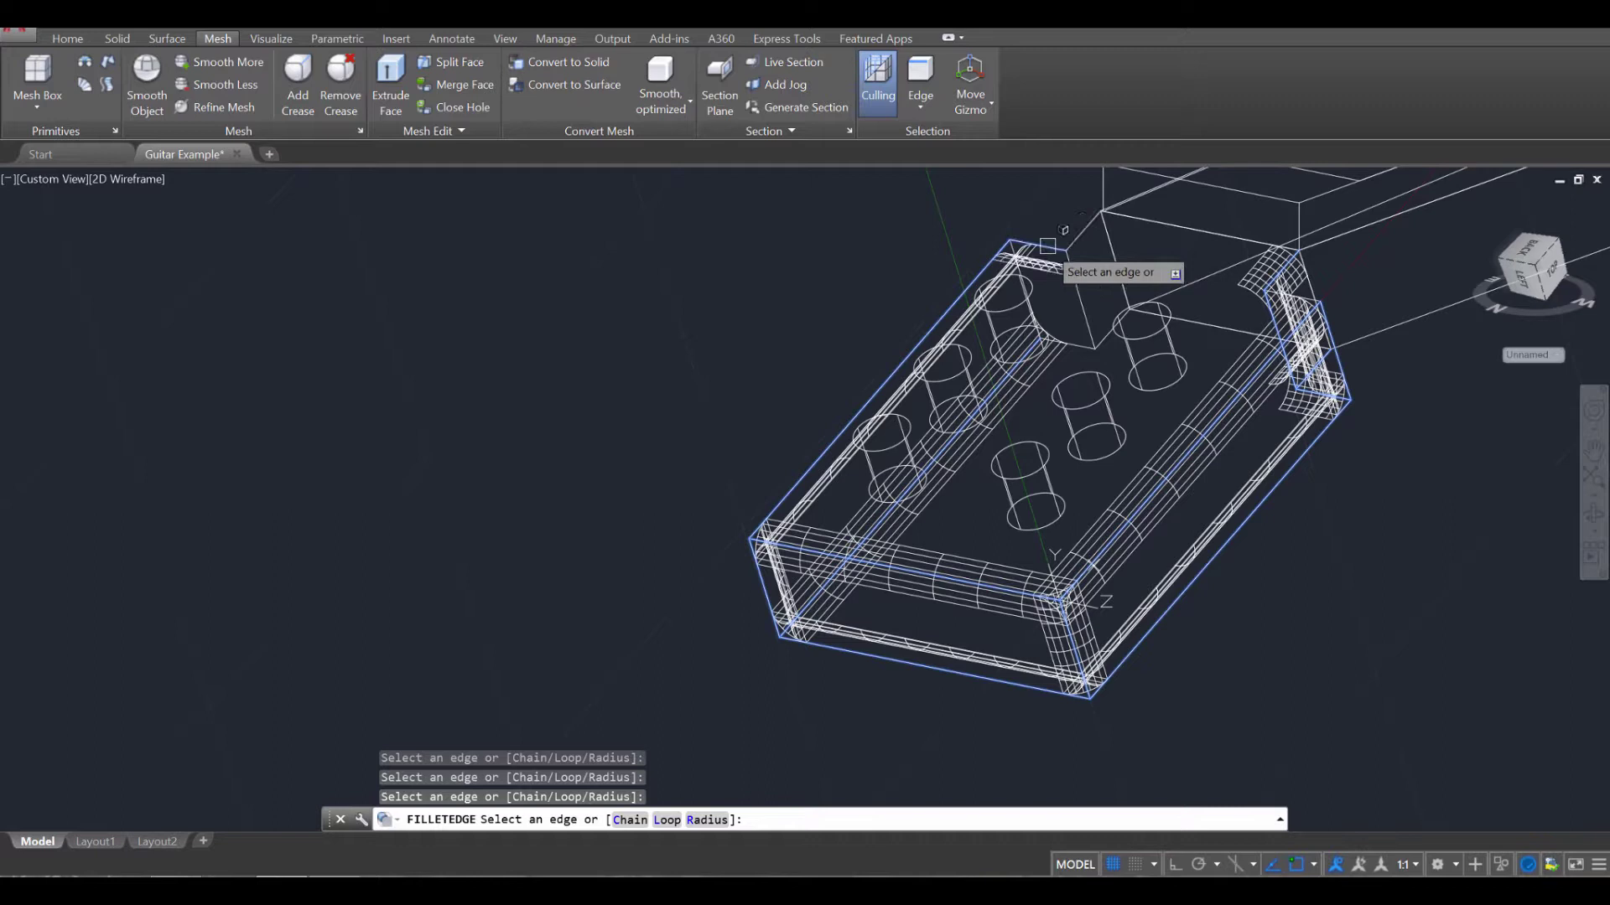
left_click(1025, 267)
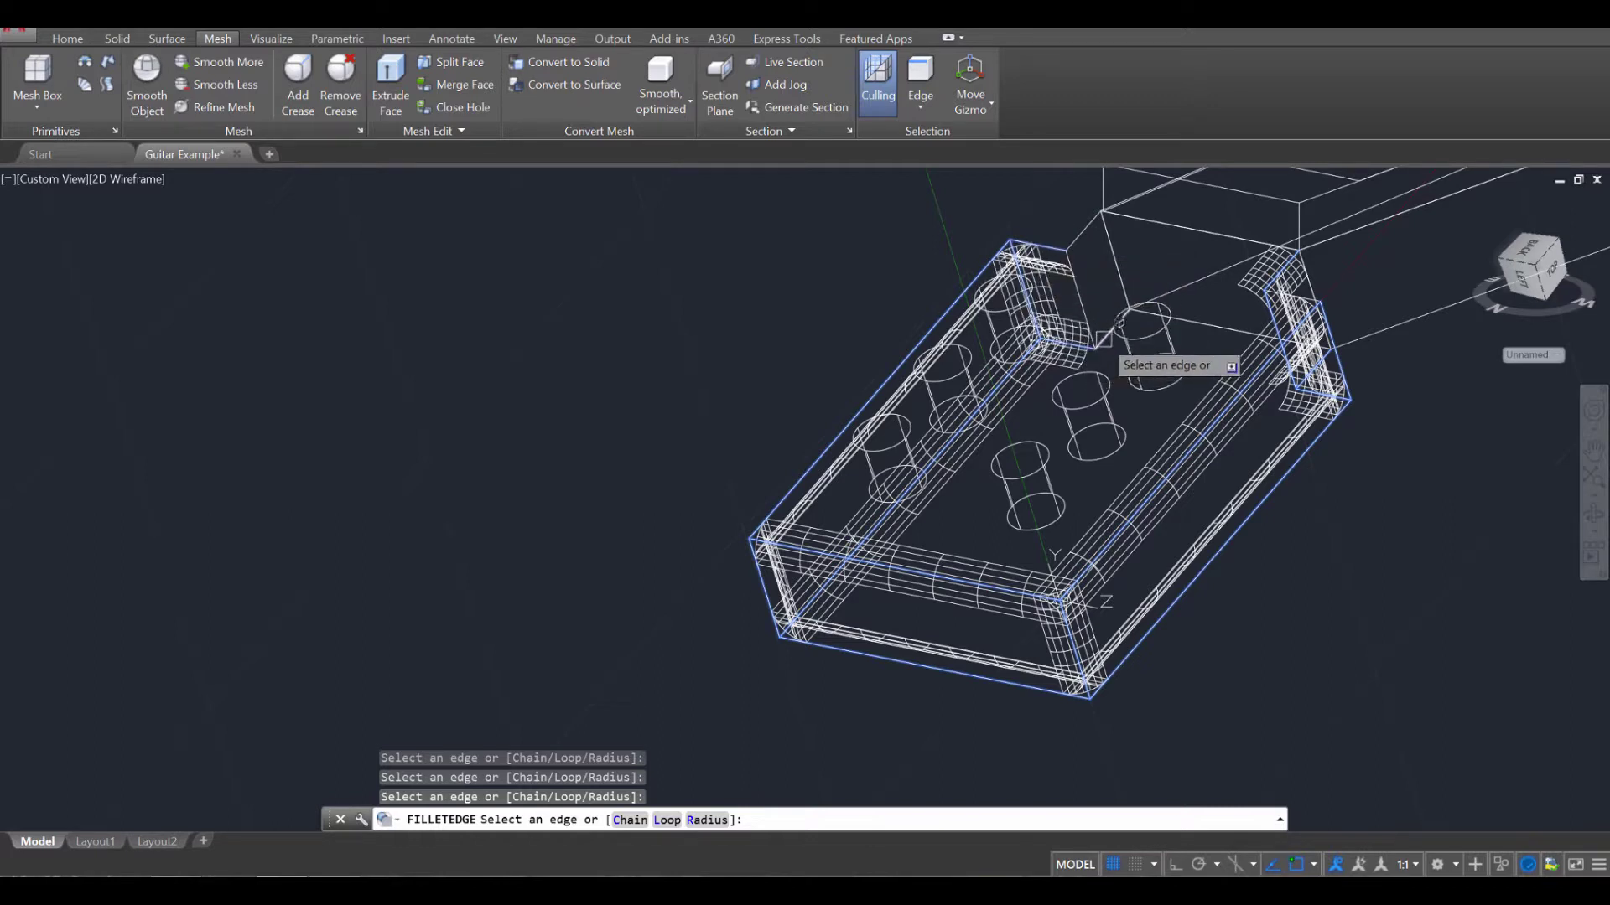
left_click(1080, 289)
left_click(1080, 231)
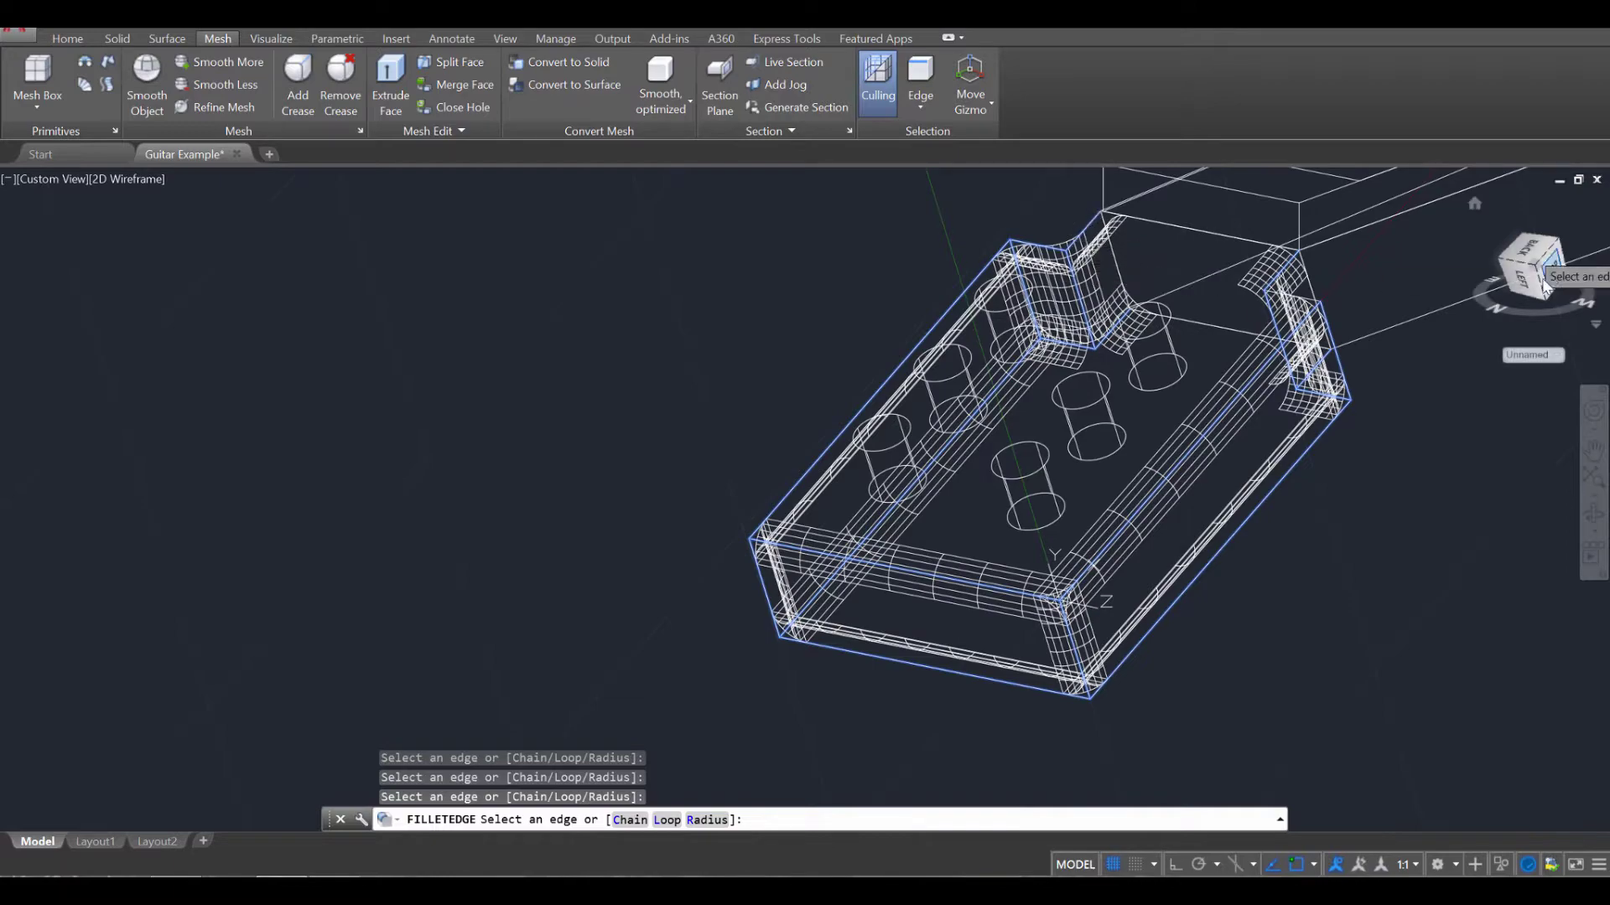
key("Return")
middle_click_drag(1350, 440, 1291, 475, "shift")
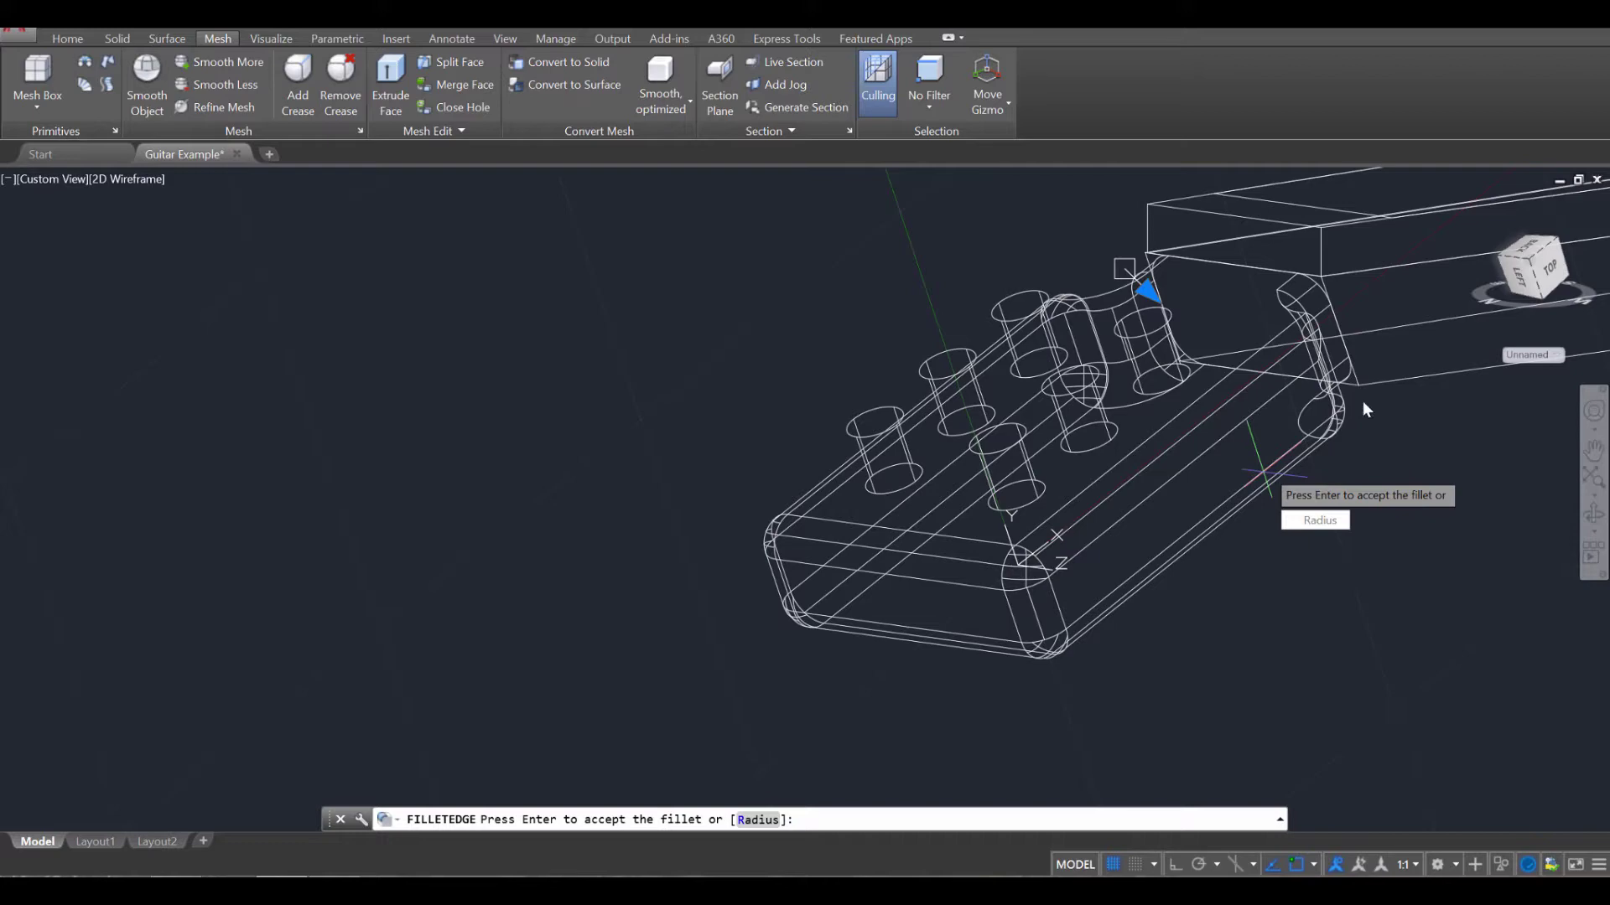
middle_click_drag(1368, 424, 803, 449)
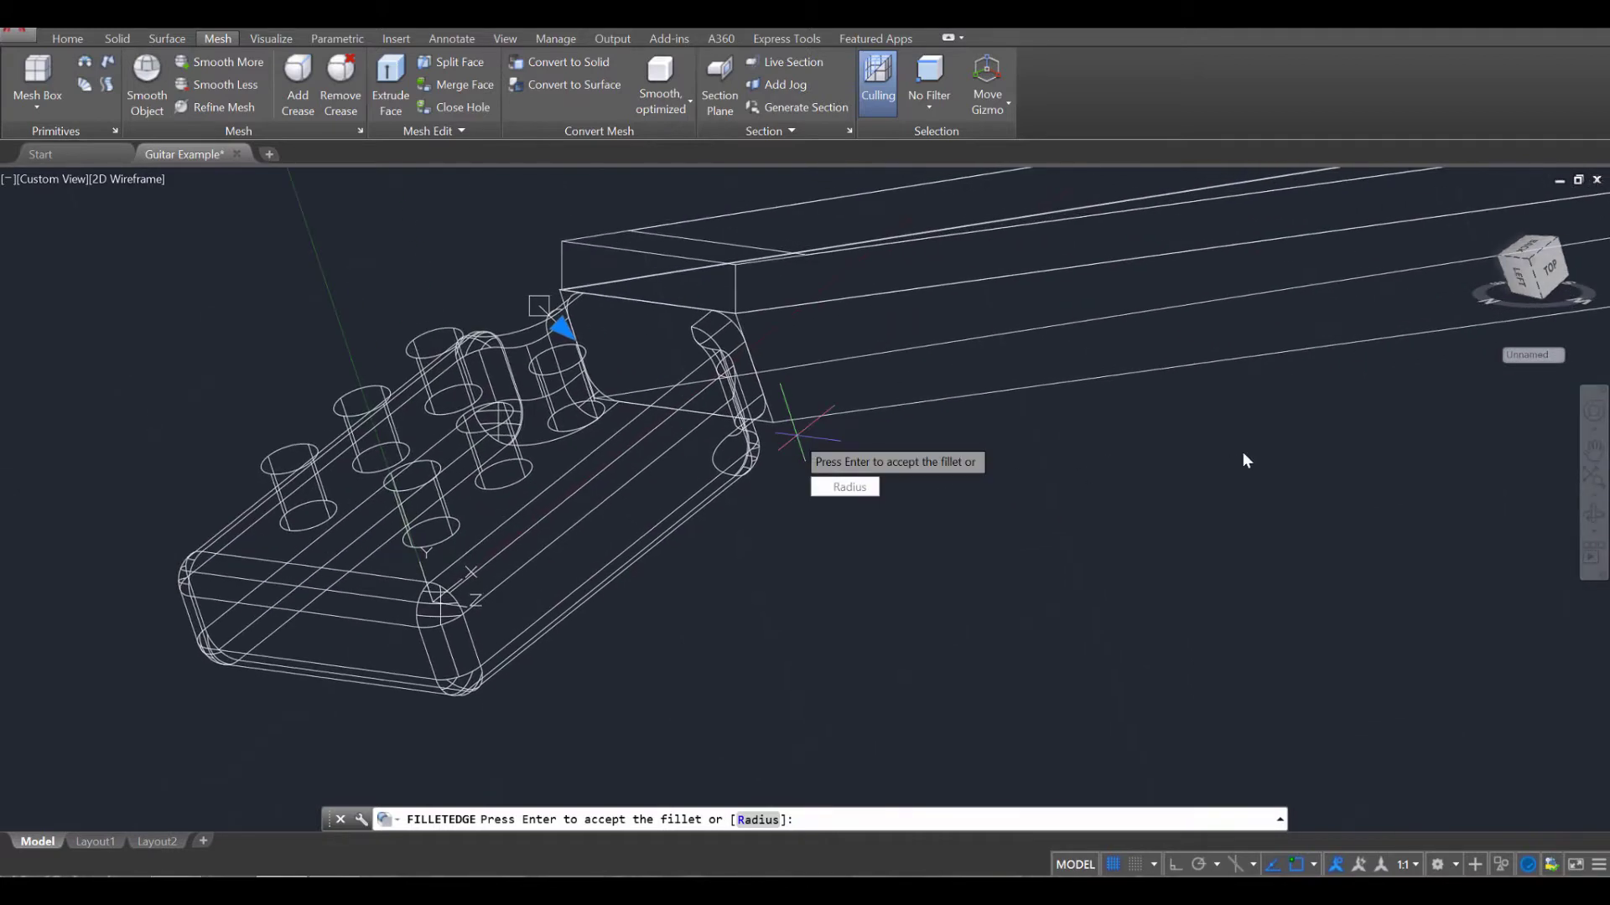
middle_click_drag(1243, 454, 335, 453)
middle_click_drag(1352, 386, 628, 436)
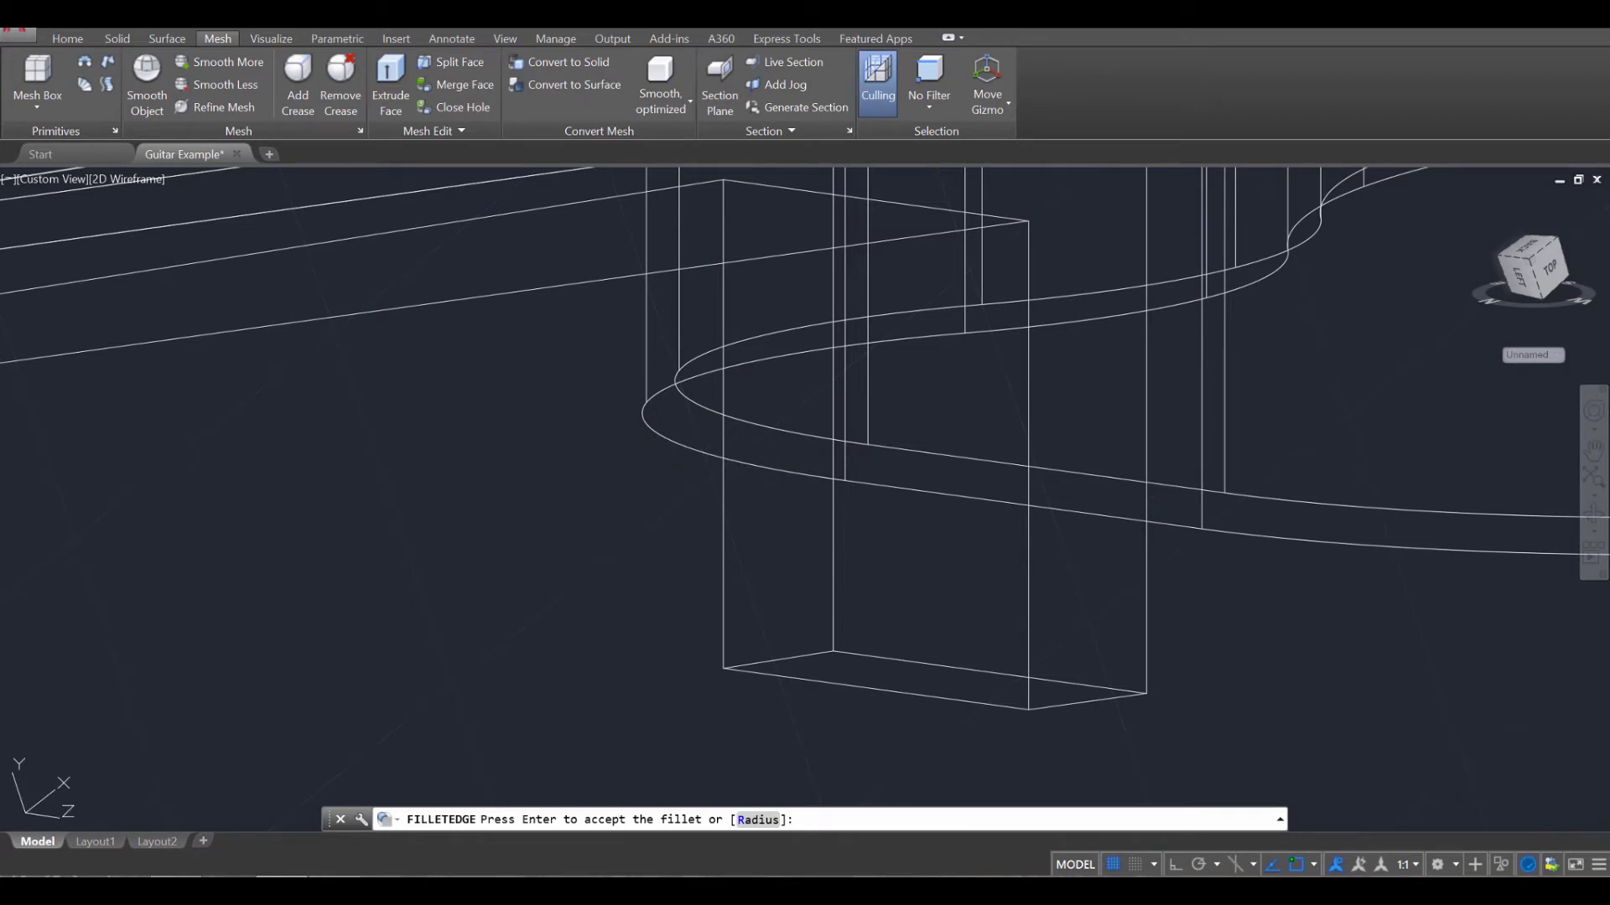
key("Return")
key("Return")
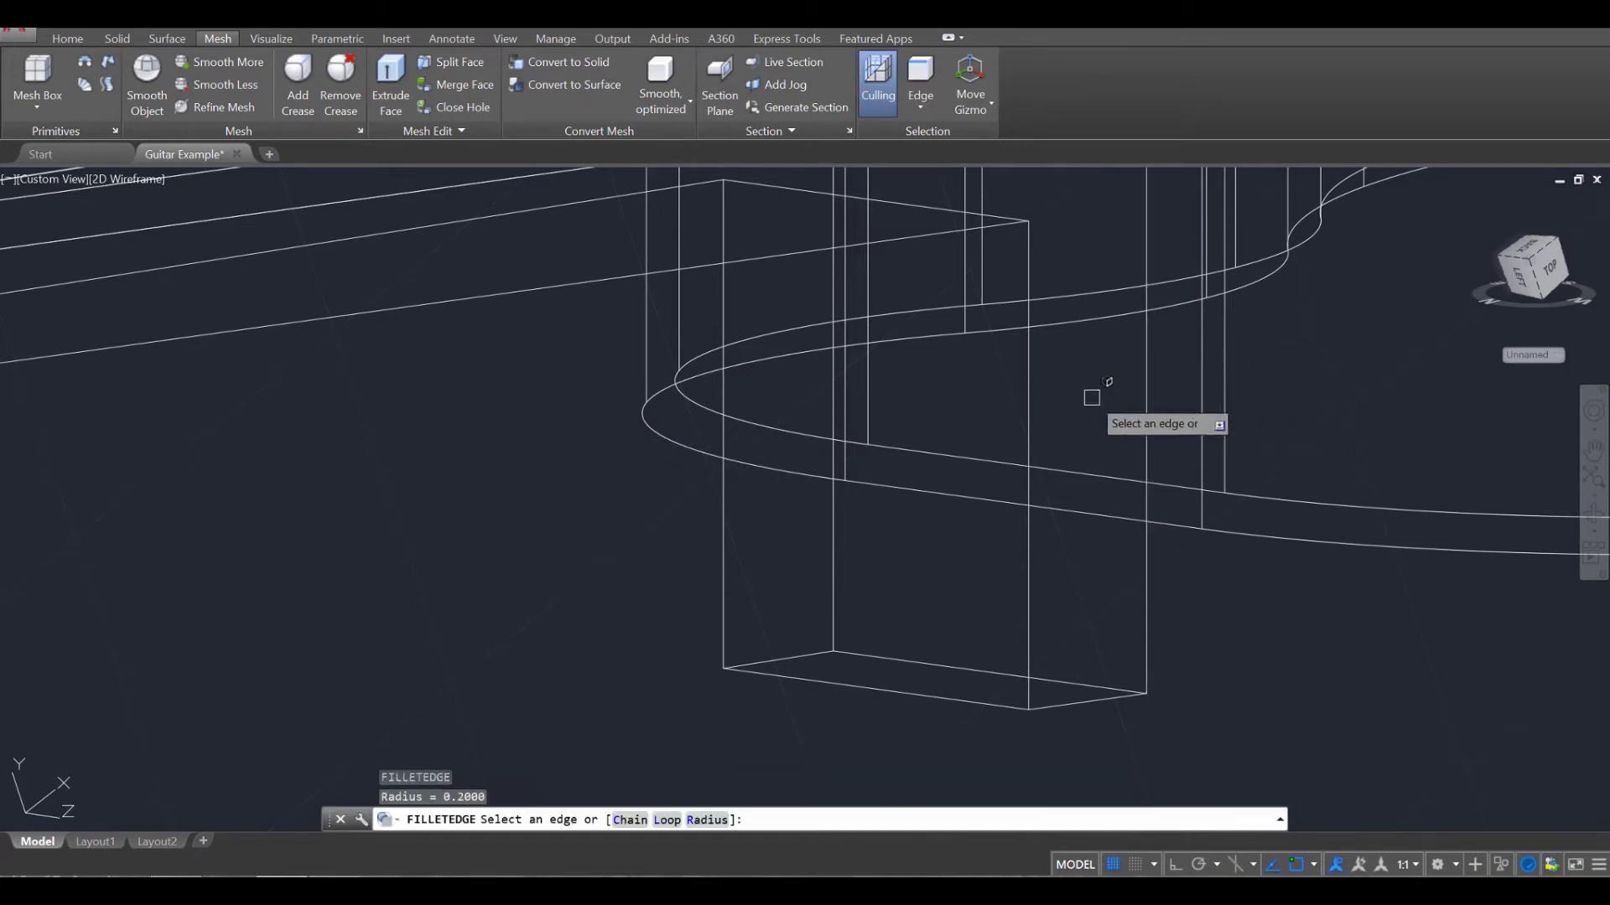
Step: Start another 0.2 radius edge fillet and select the vertical and bottom edges of the neck's heel block
left_click(1028, 384)
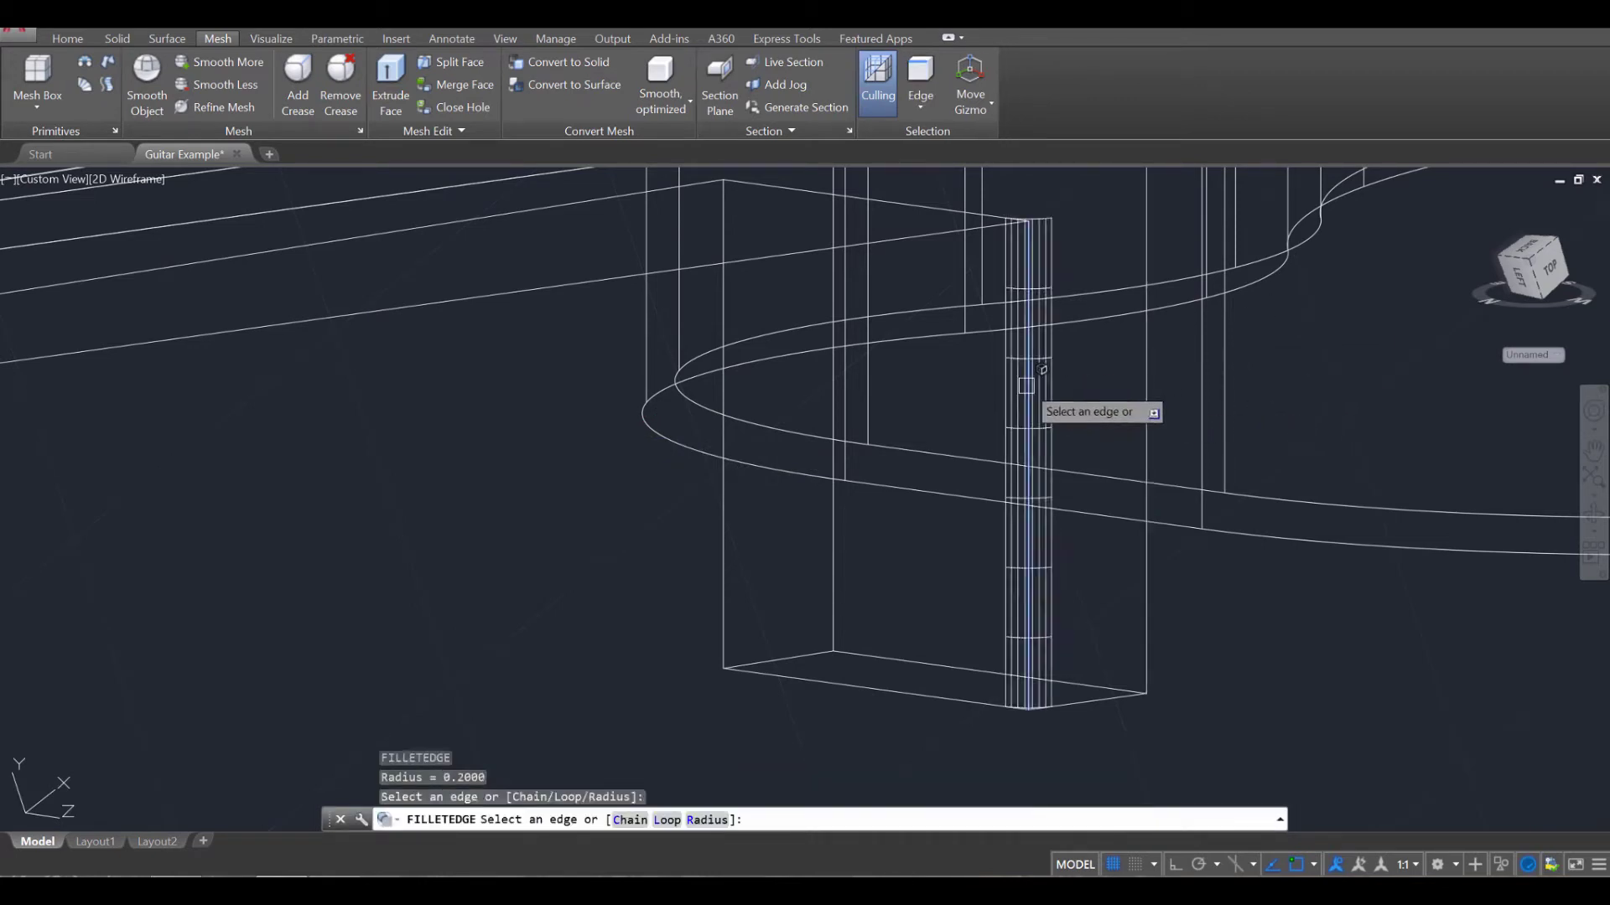
left_click(1145, 612)
left_click(1109, 699)
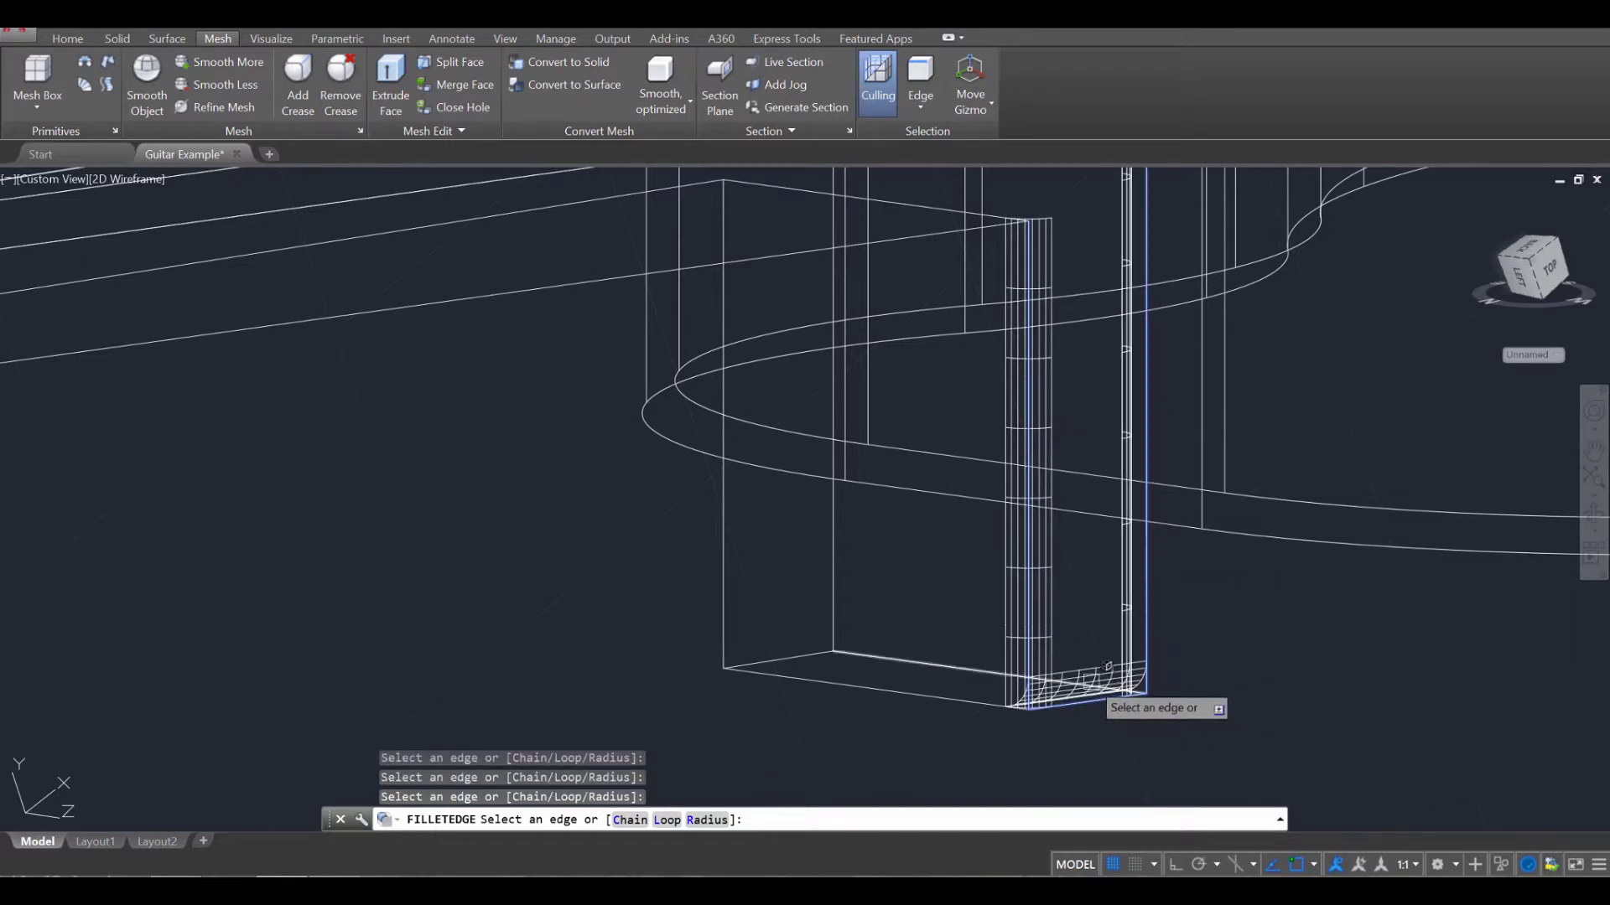
left_click(901, 689)
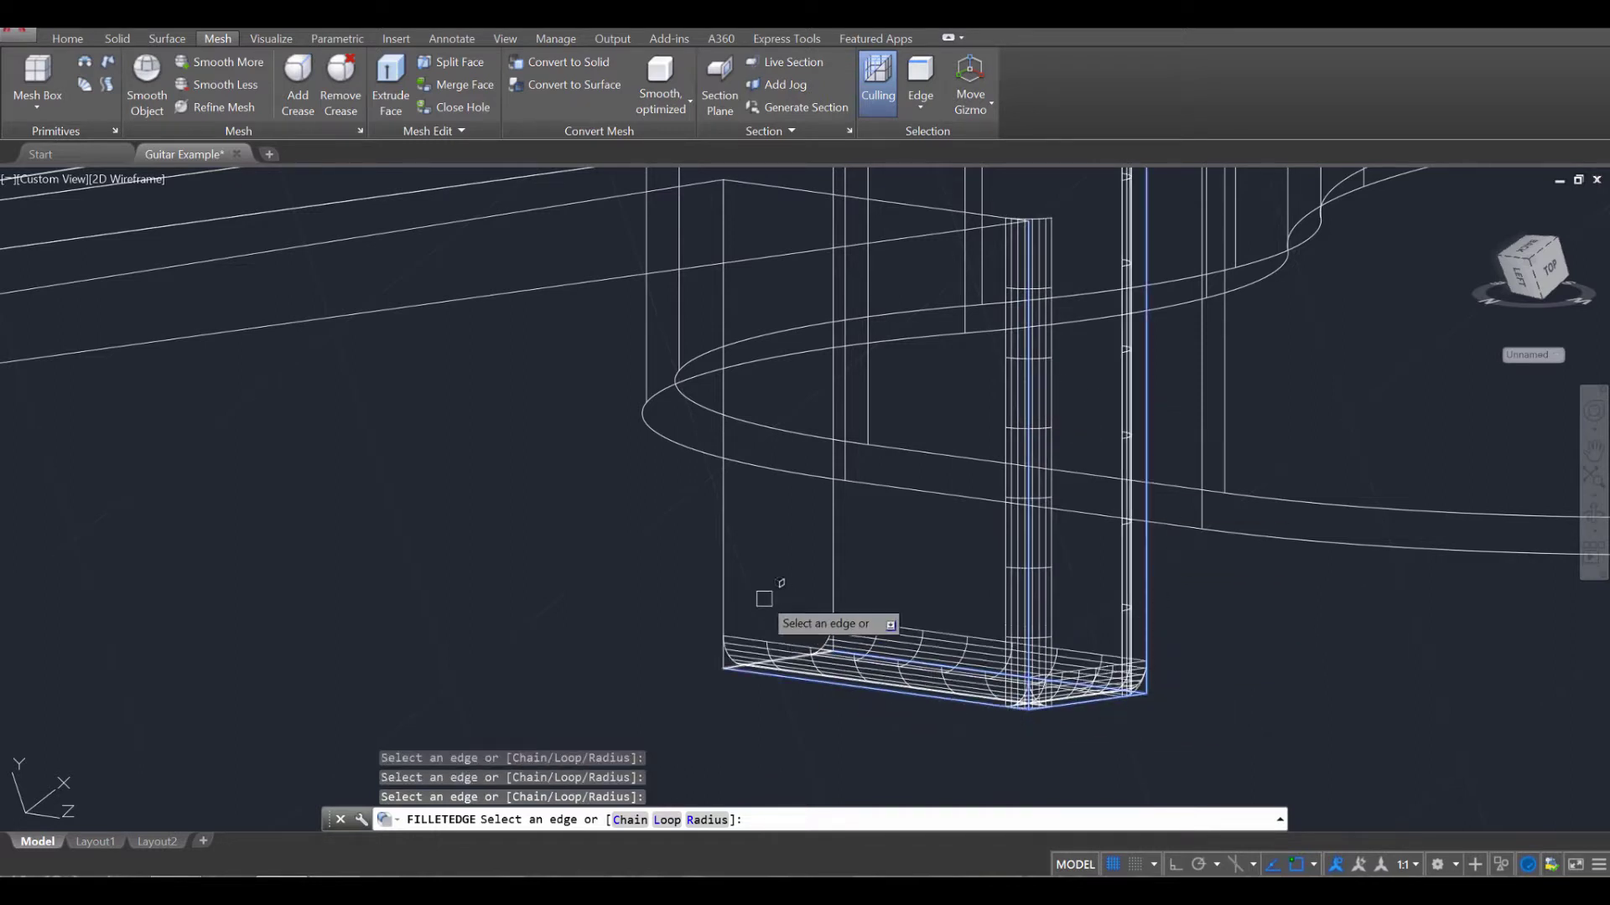
left_click(726, 559)
Step: Add the edge where the heel meets the neck and the neck's long underside edges, then accept the fillet
scroll(863, 546, "up", 2)
scroll(868, 546, "down", 4)
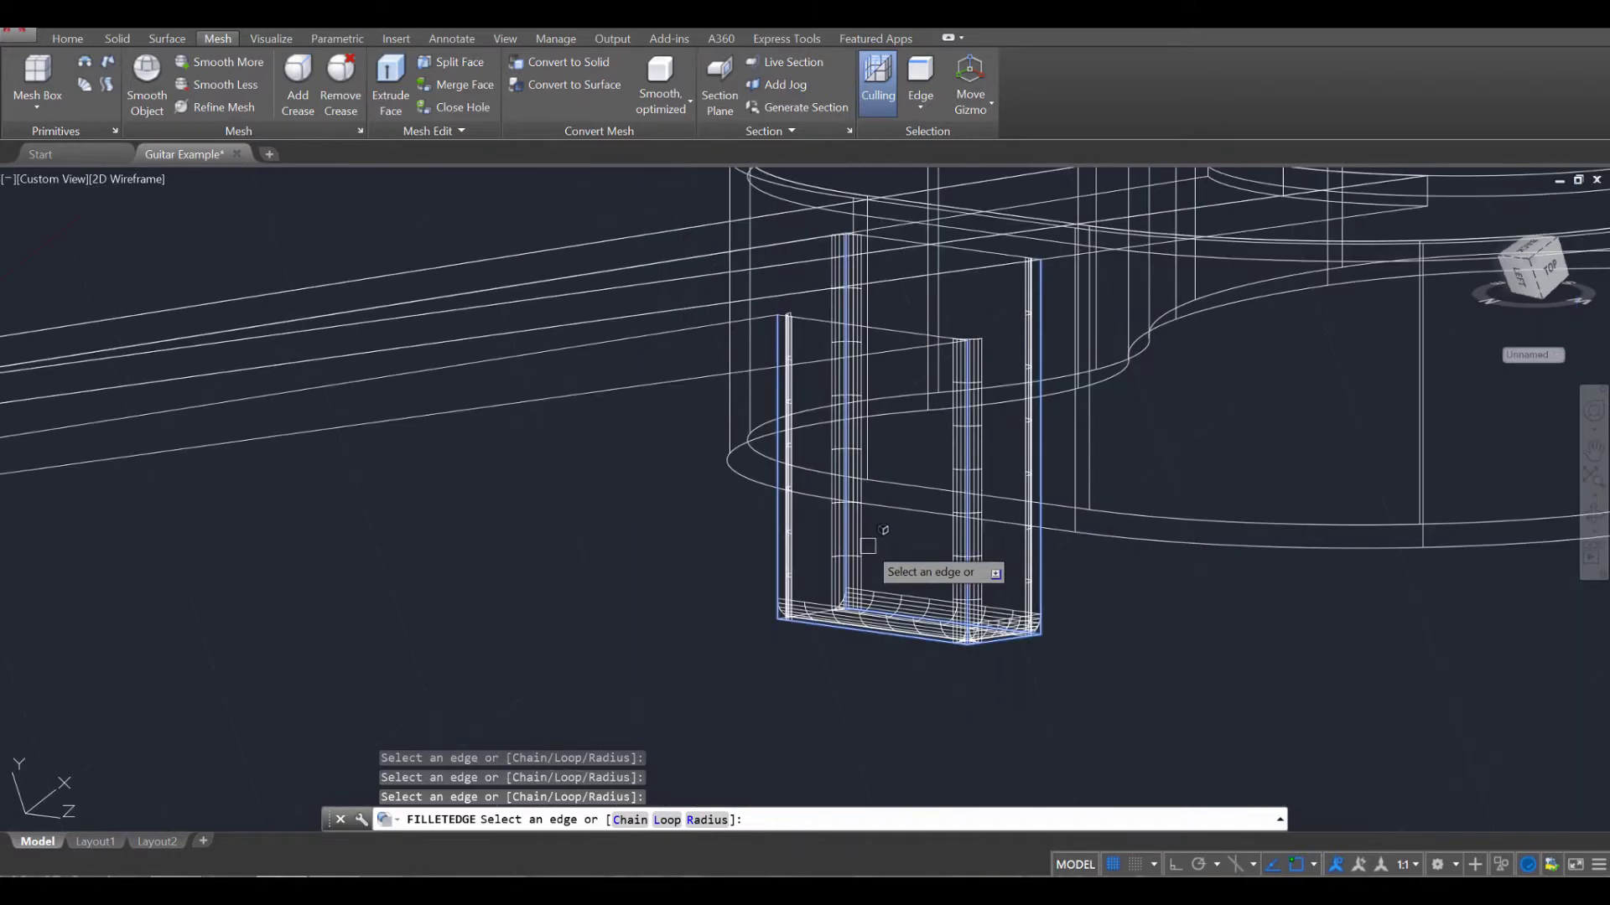
middle_click_drag(873, 490, 856, 564)
left_click(885, 406)
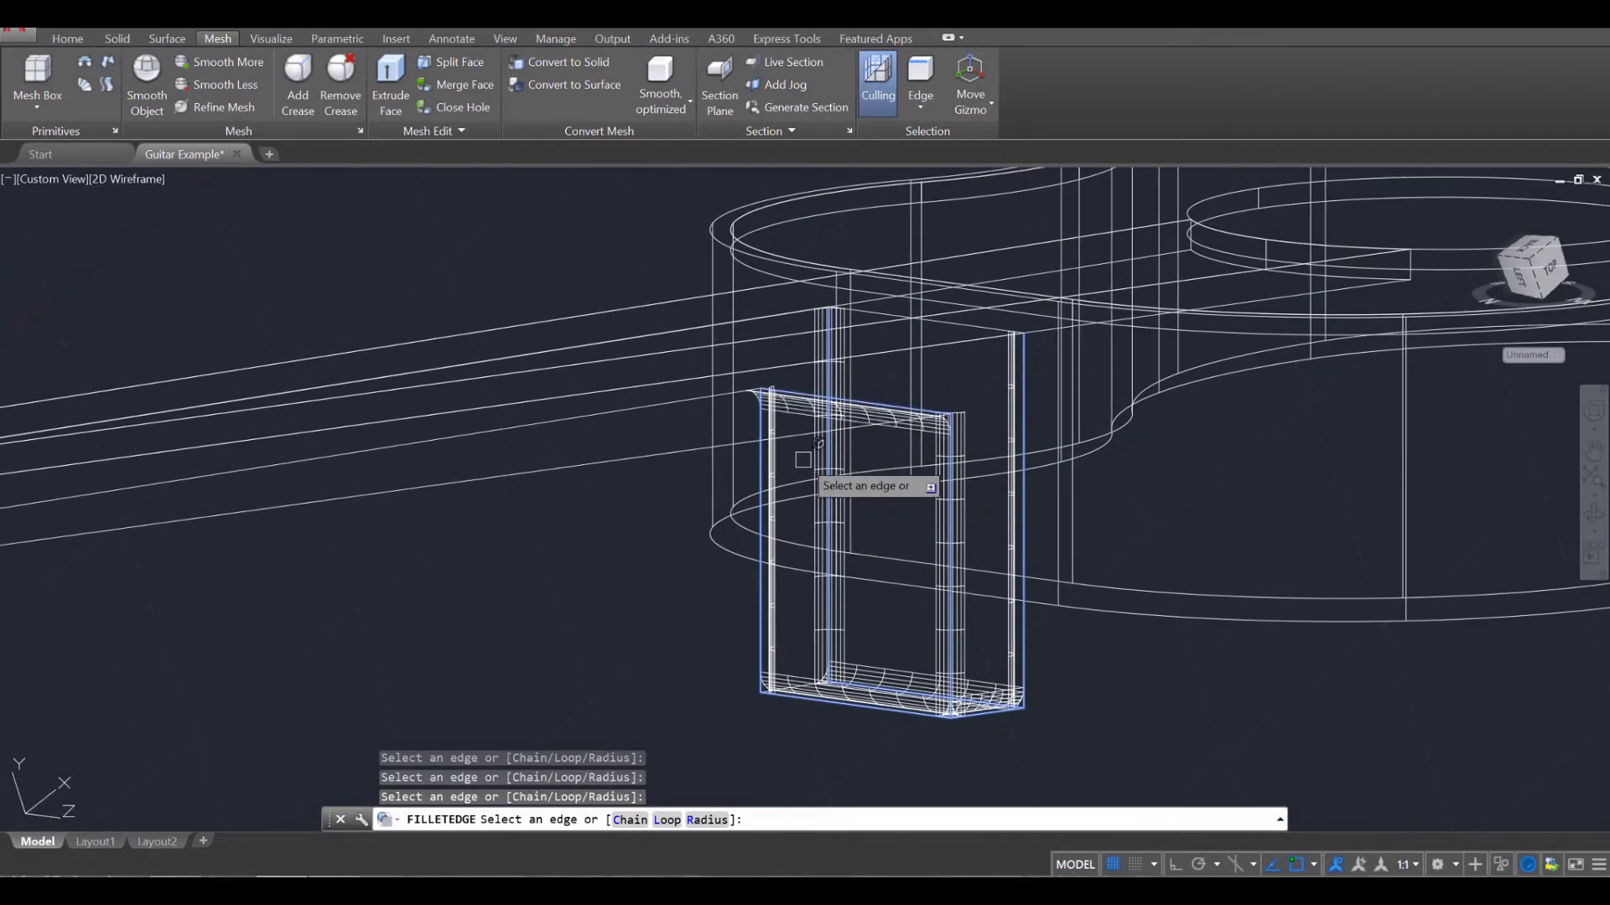
left_click(794, 438)
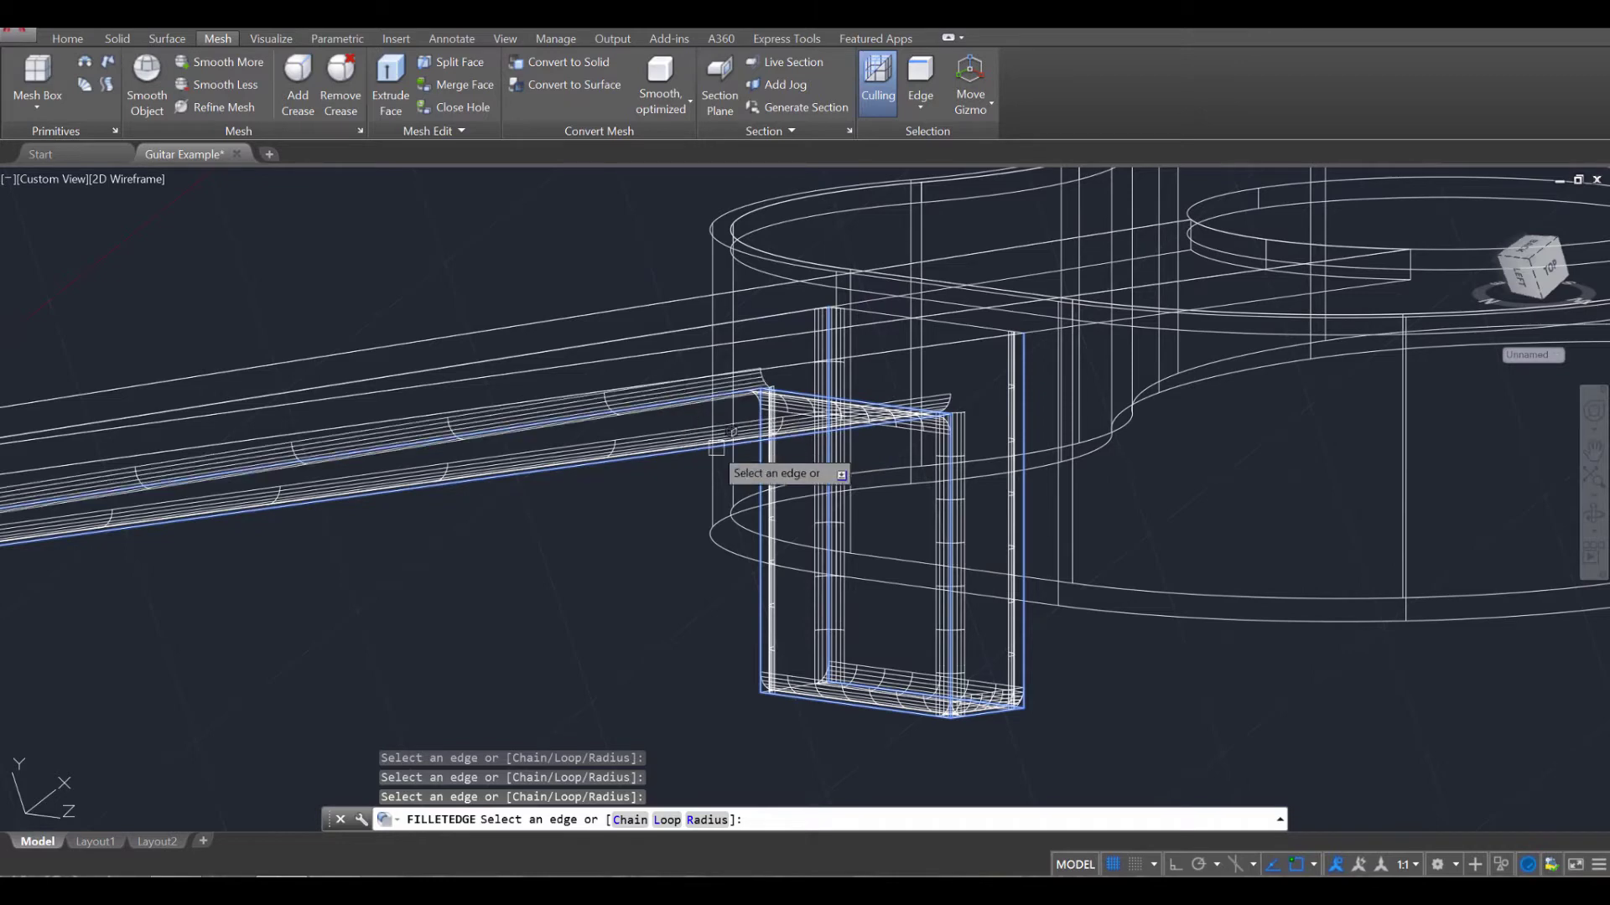
scroll(841, 498, "up", 2)
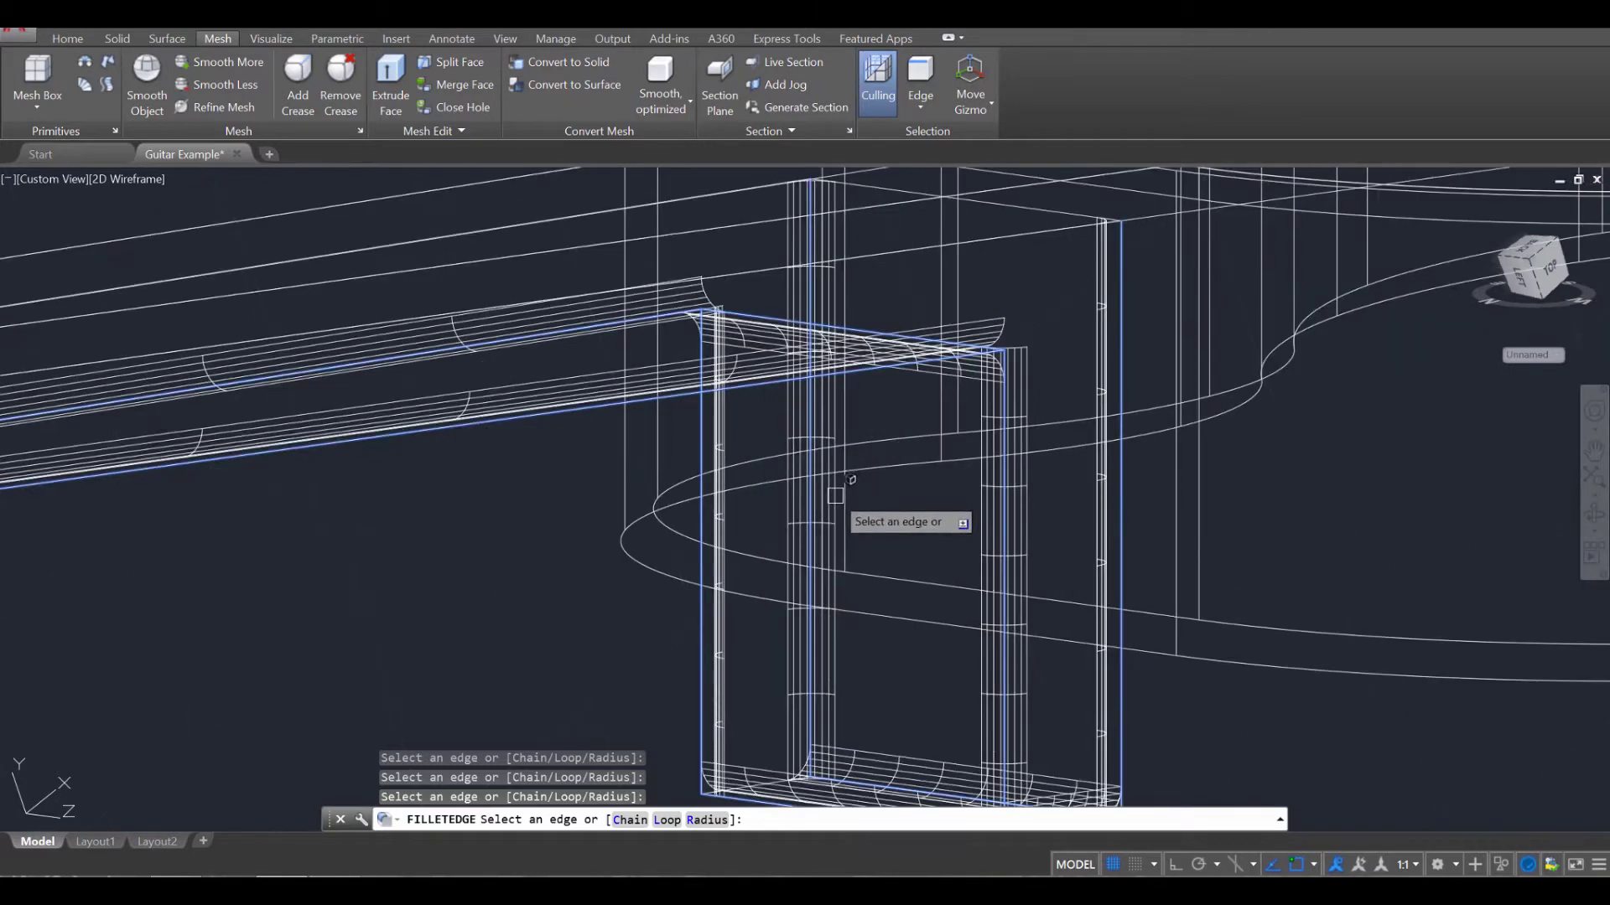
key("Return")
middle_click_drag(840, 506, 1020, 446)
key("Return")
key("Escape")
key("Escape")
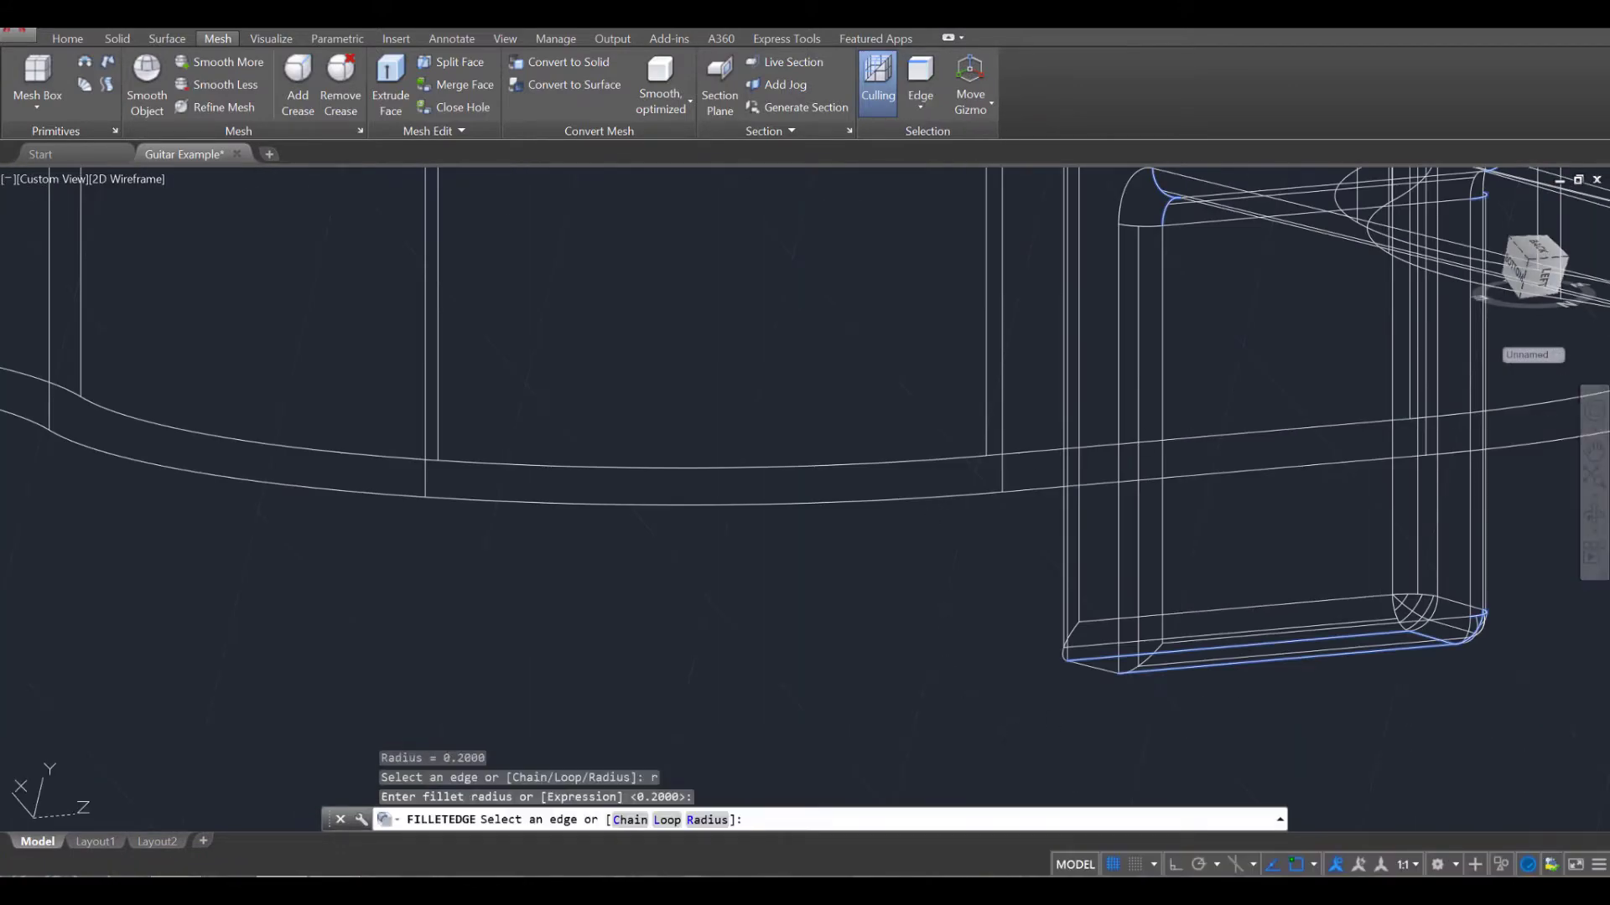
Step: Fillet the remaining short bottom edge of the heel block with the 0.2 radius
left_click(1090, 667)
key("Return")
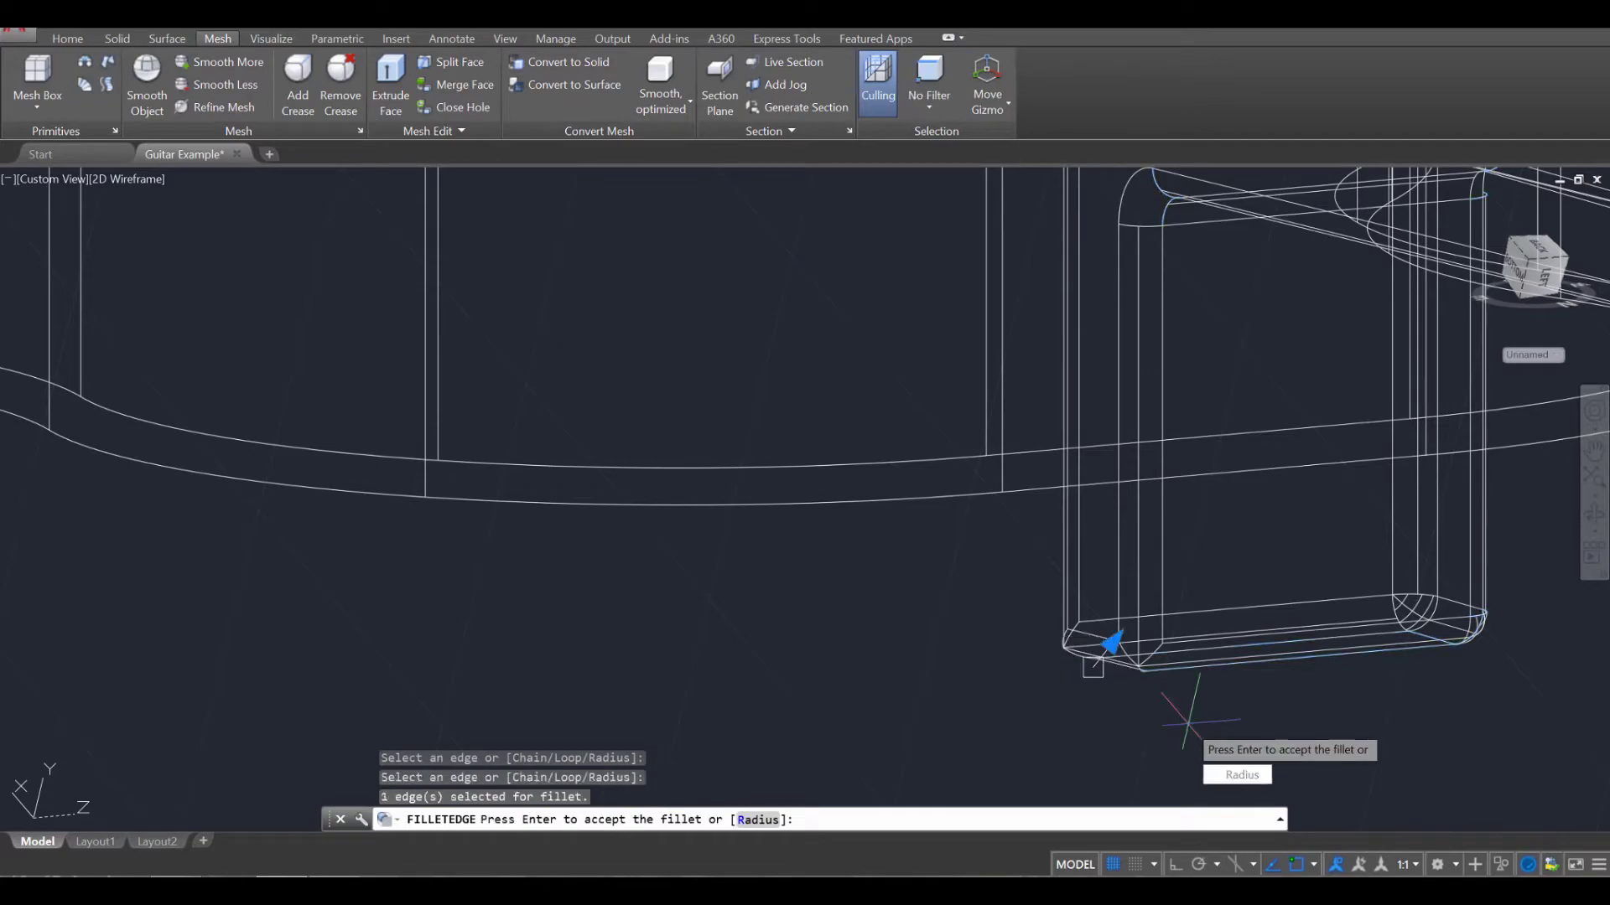
key("Return")
key("Escape")
key("Escape")
key("Escape")
Step: In the Back view, copy the flat sketch's neck outline and sound hole circle to the empty space below the guitar outline
middle_click_drag(1187, 700, 1269, 395, "shift")
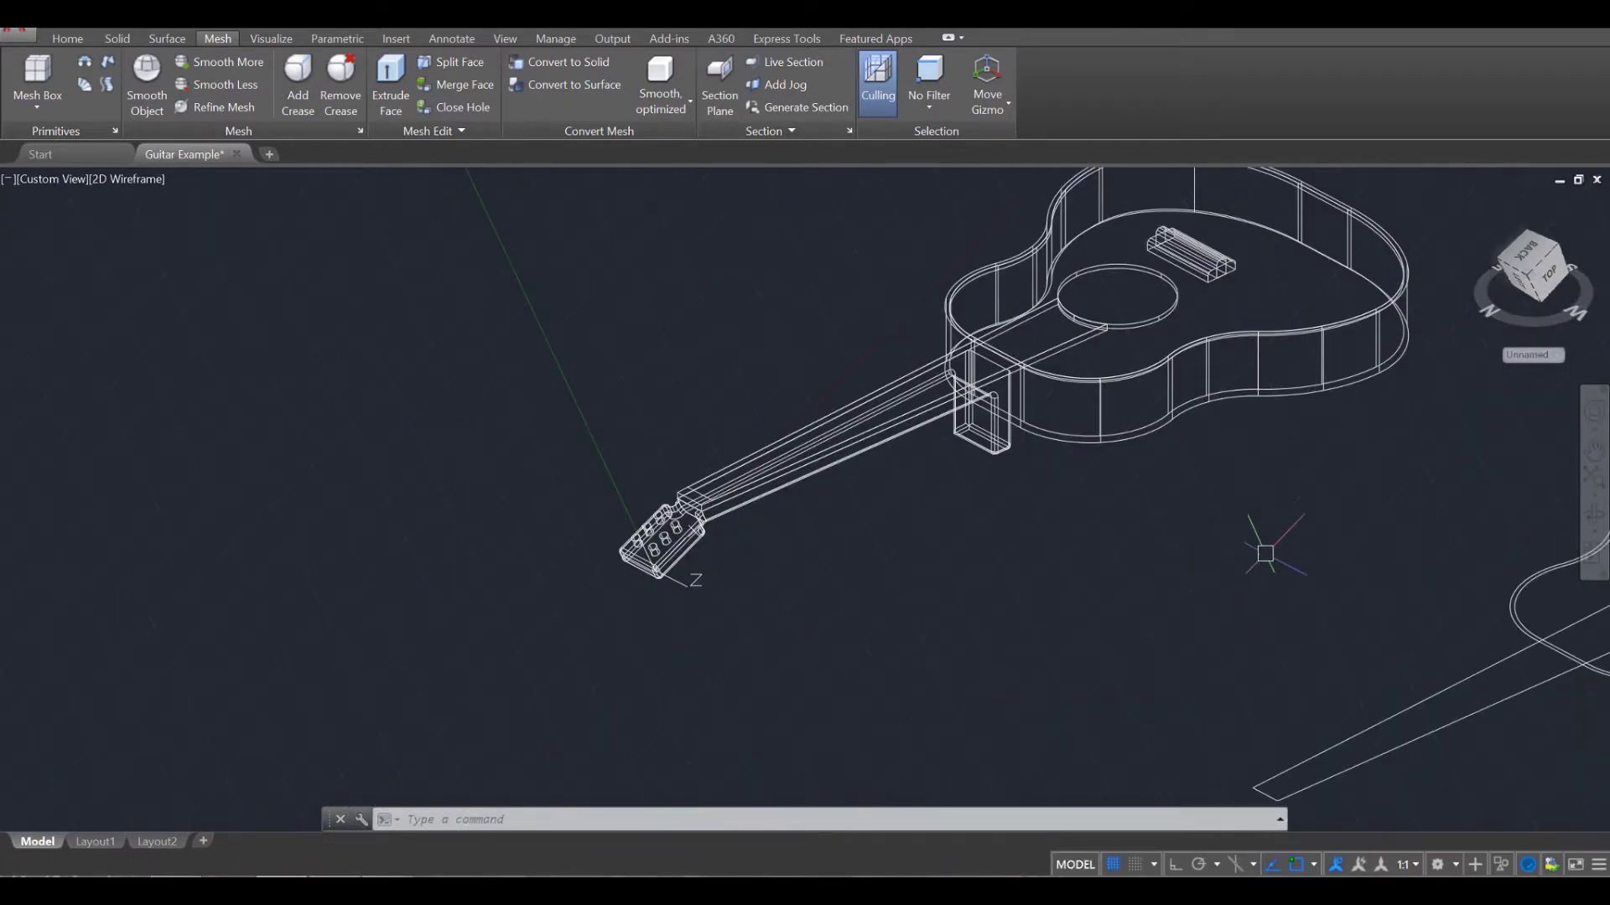
middle_click_drag(1265, 553, 1560, 264)
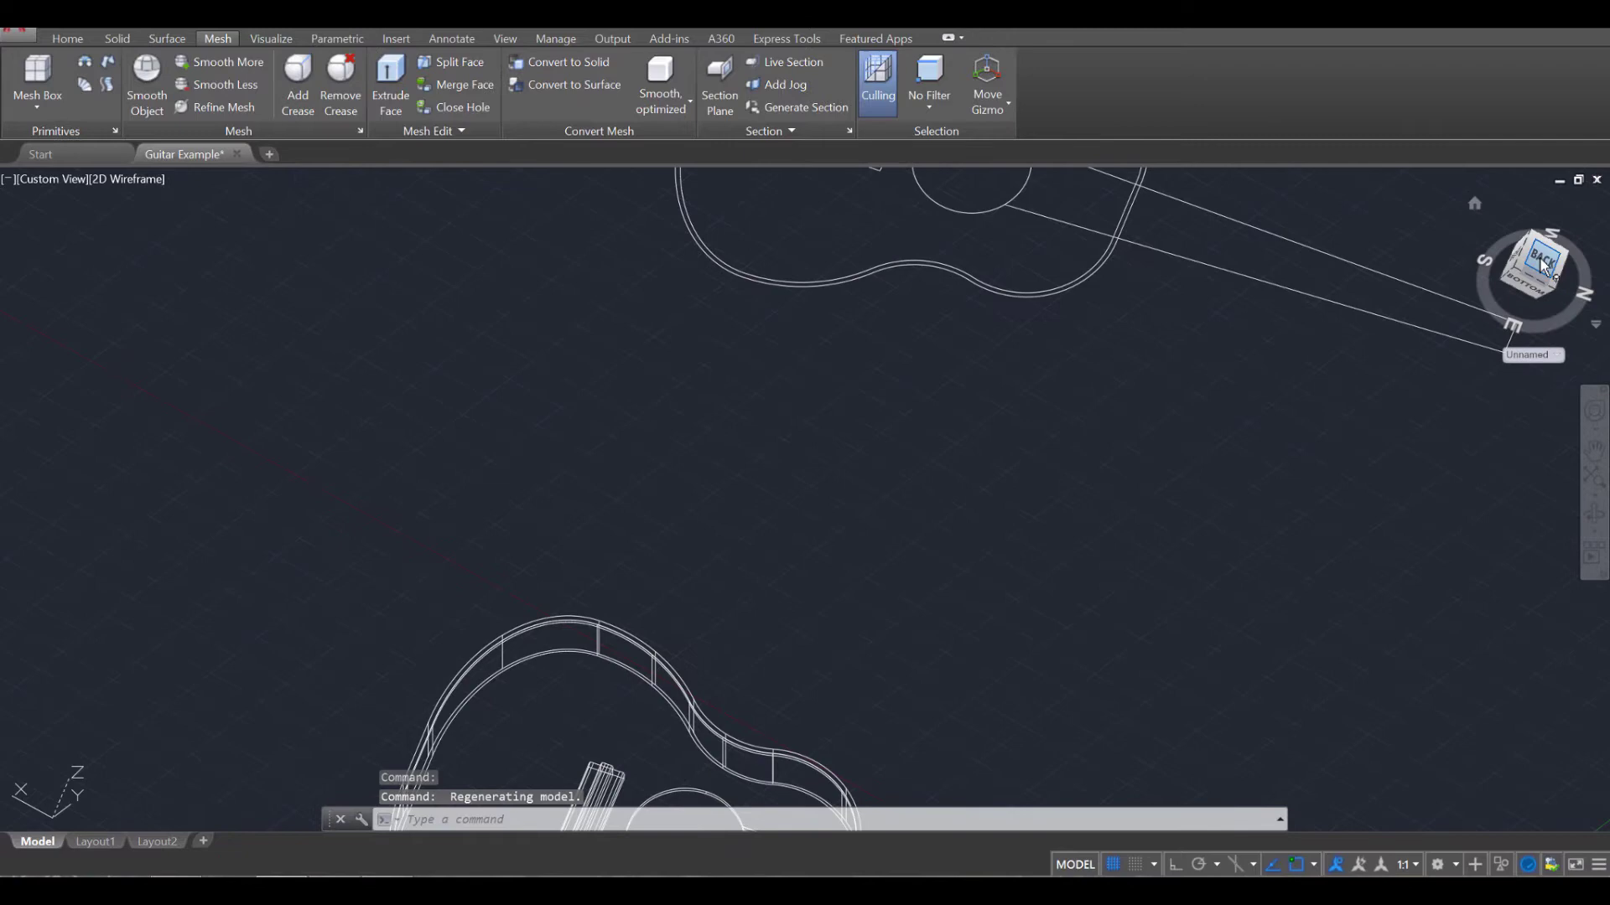
left_click(1543, 262)
scroll(729, 314, "up", 4)
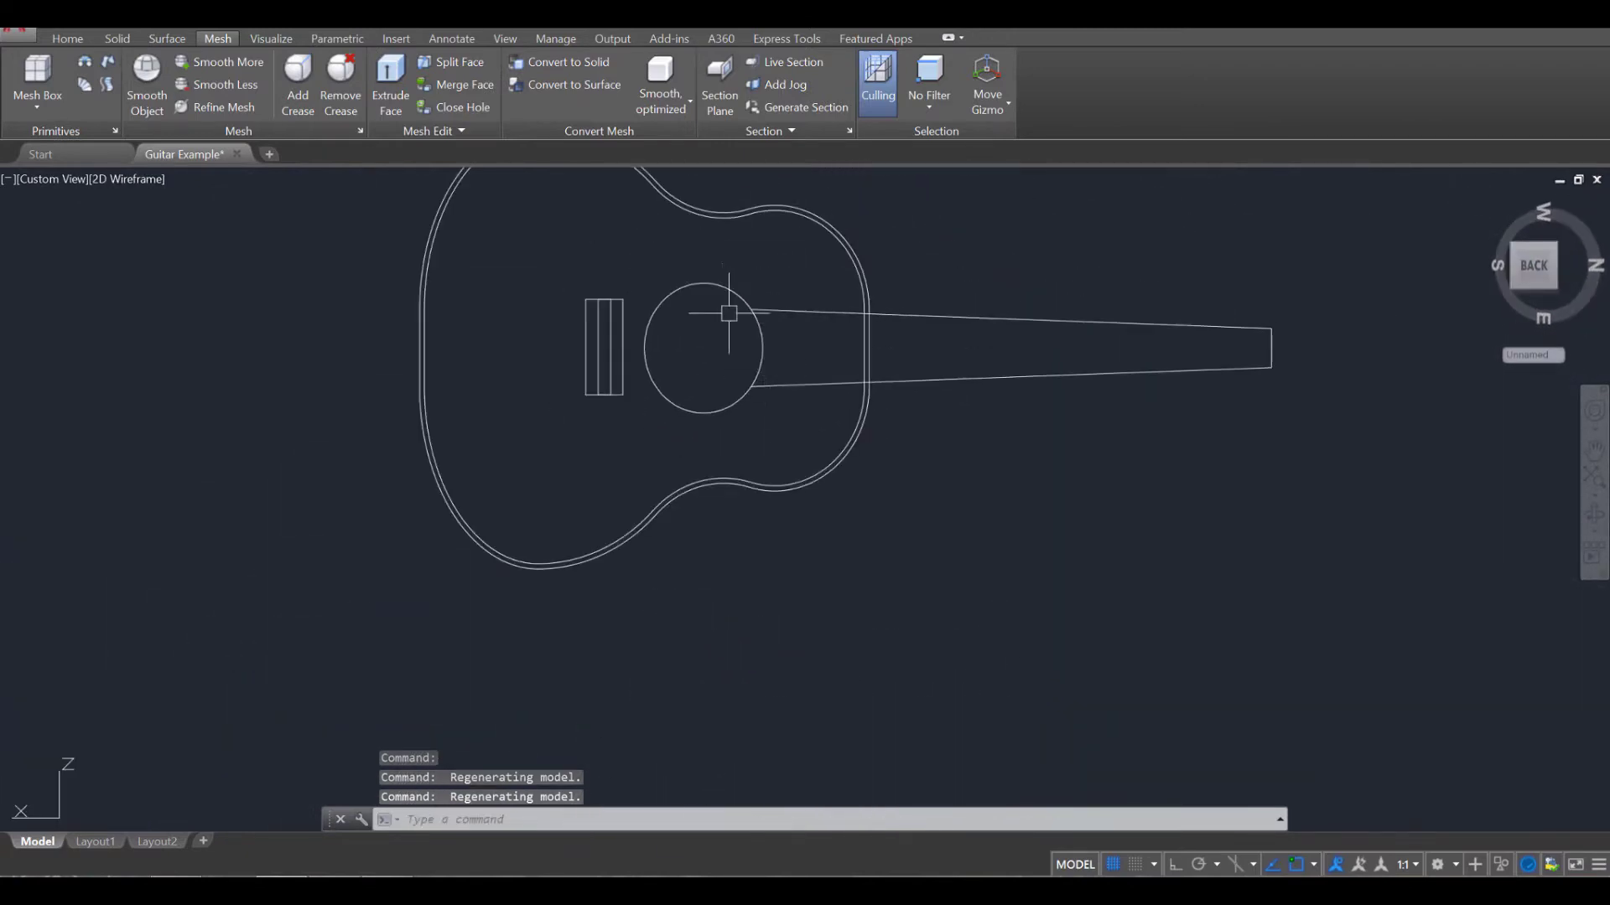
scroll(729, 314, "down", 4)
scroll(746, 332, "up", 2)
middle_click_drag(769, 355, 788, 407)
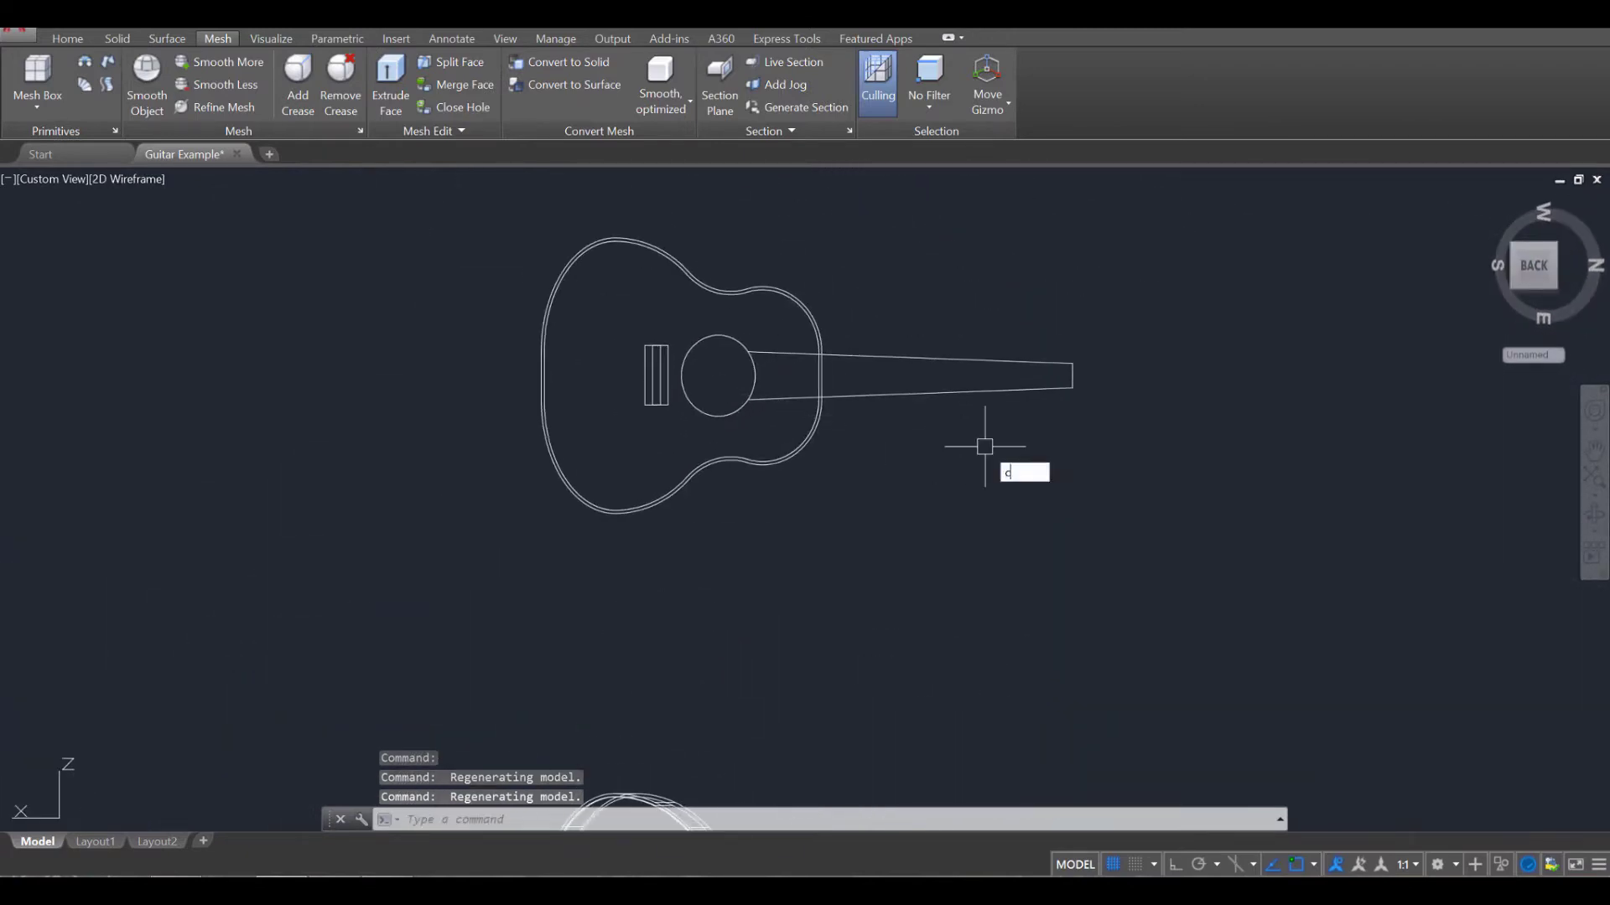
key("Return")
left_click(1168, 467)
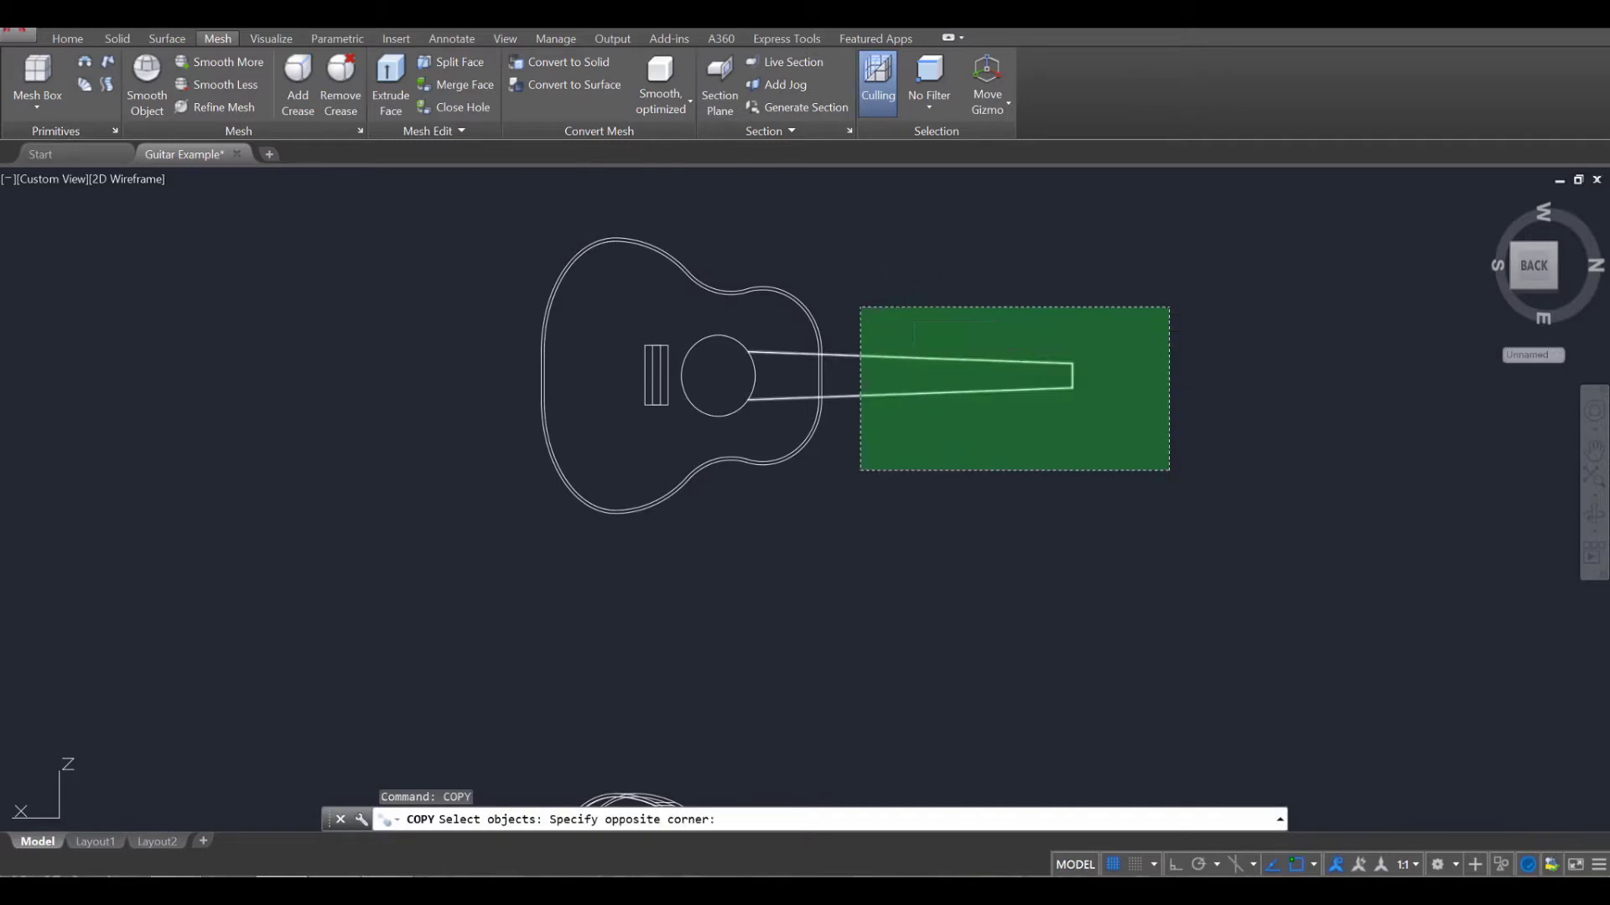
left_click(859, 309)
scroll(665, 481, "up", 2)
left_click(740, 371)
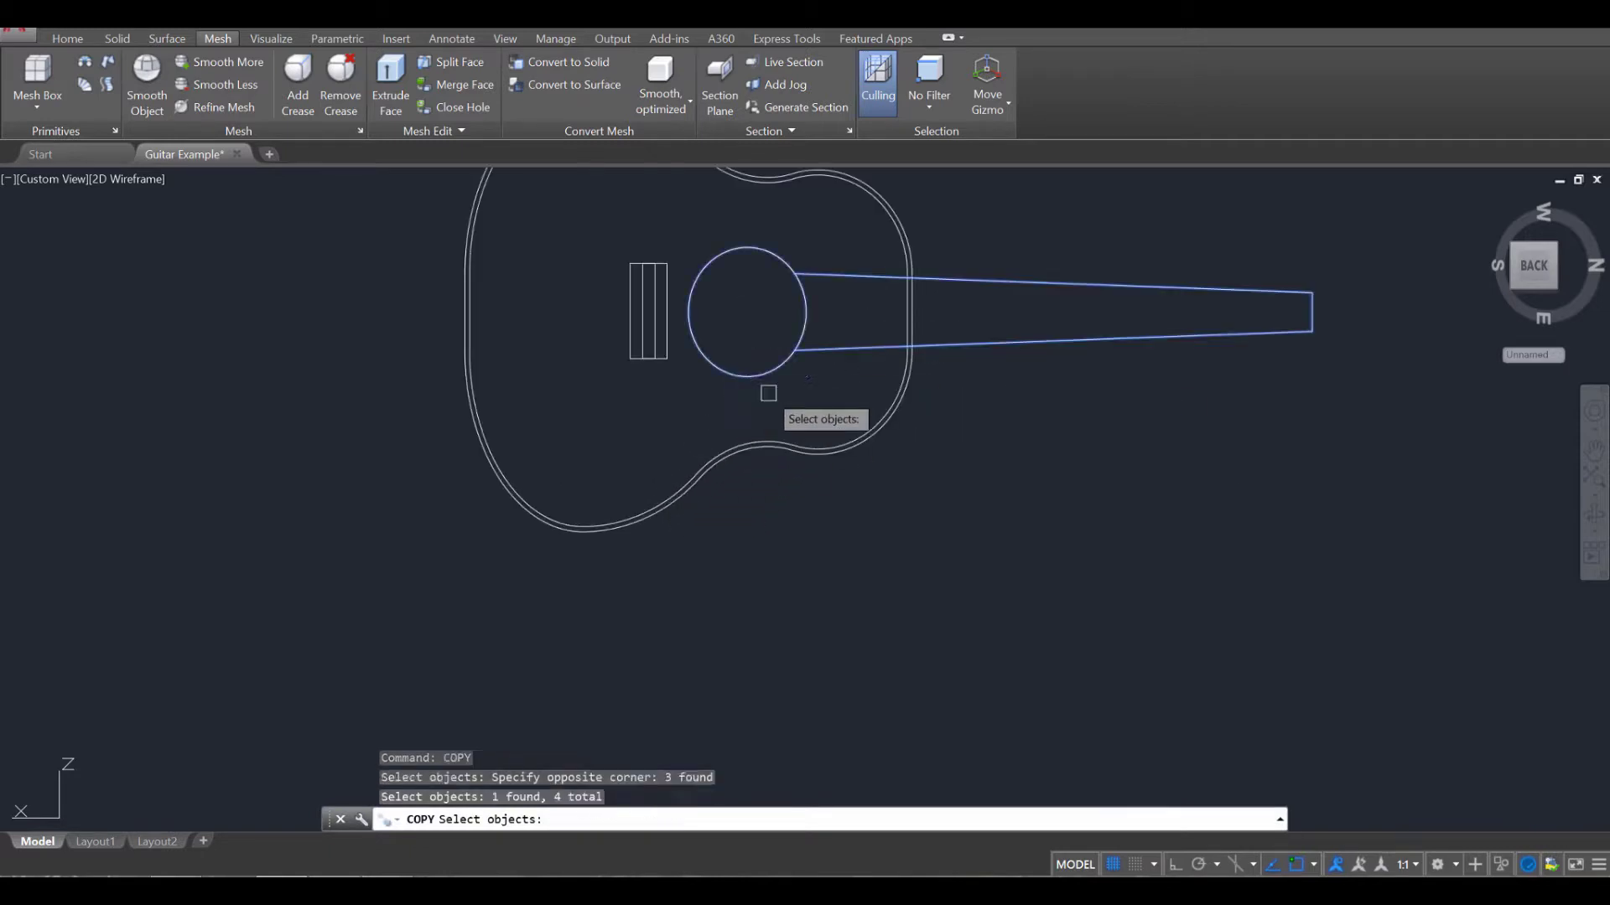
key("Return")
left_click(795, 350)
mouse_move(788, 536)
middle_mouse_down()
mouse_move(788, 449)
mouse_move(783, 547)
middle_mouse_up()
left_click(769, 634)
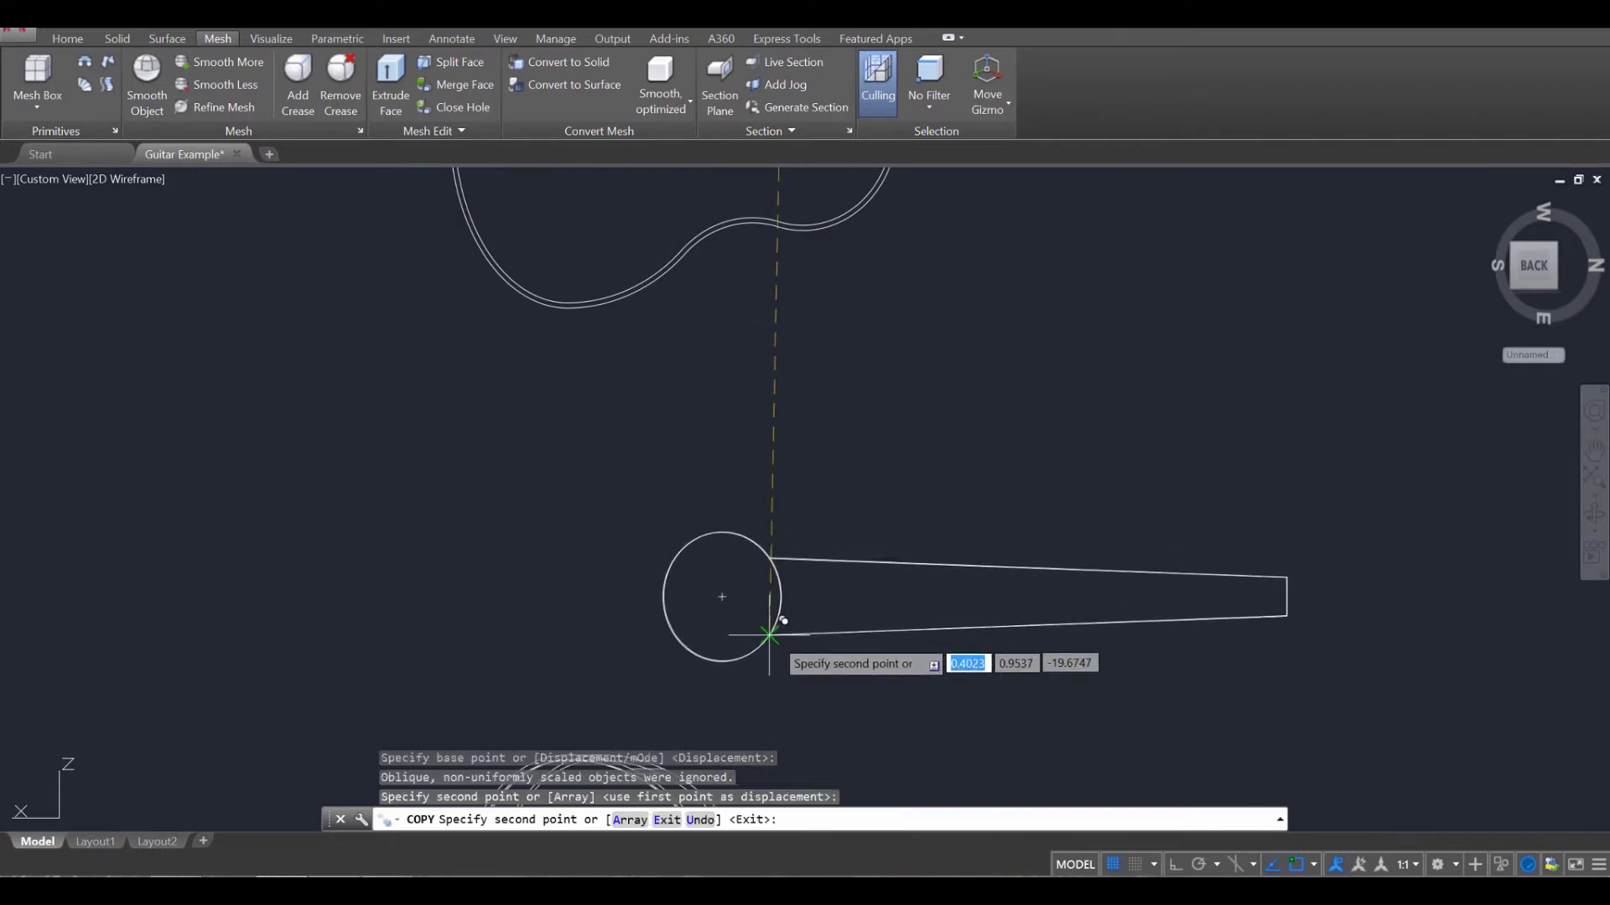
key("Escape")
mouse_move(1023, 611)
middle_mouse_down()
mouse_move(1021, 420)
mouse_move(1006, 610)
middle_mouse_up()
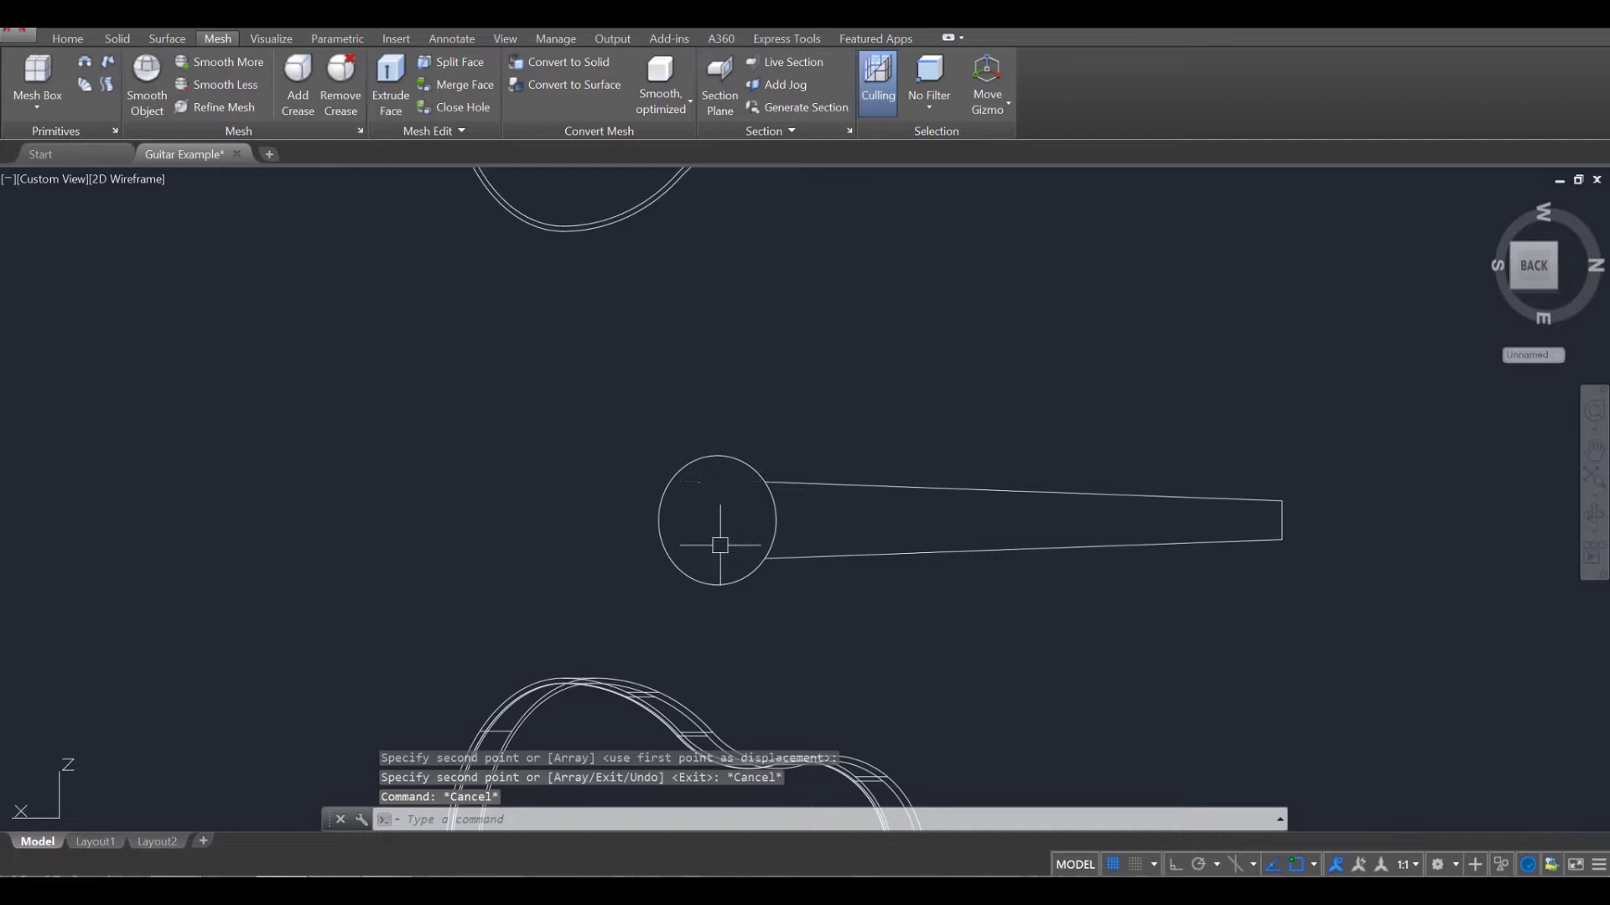
type("trim")
key("Return")
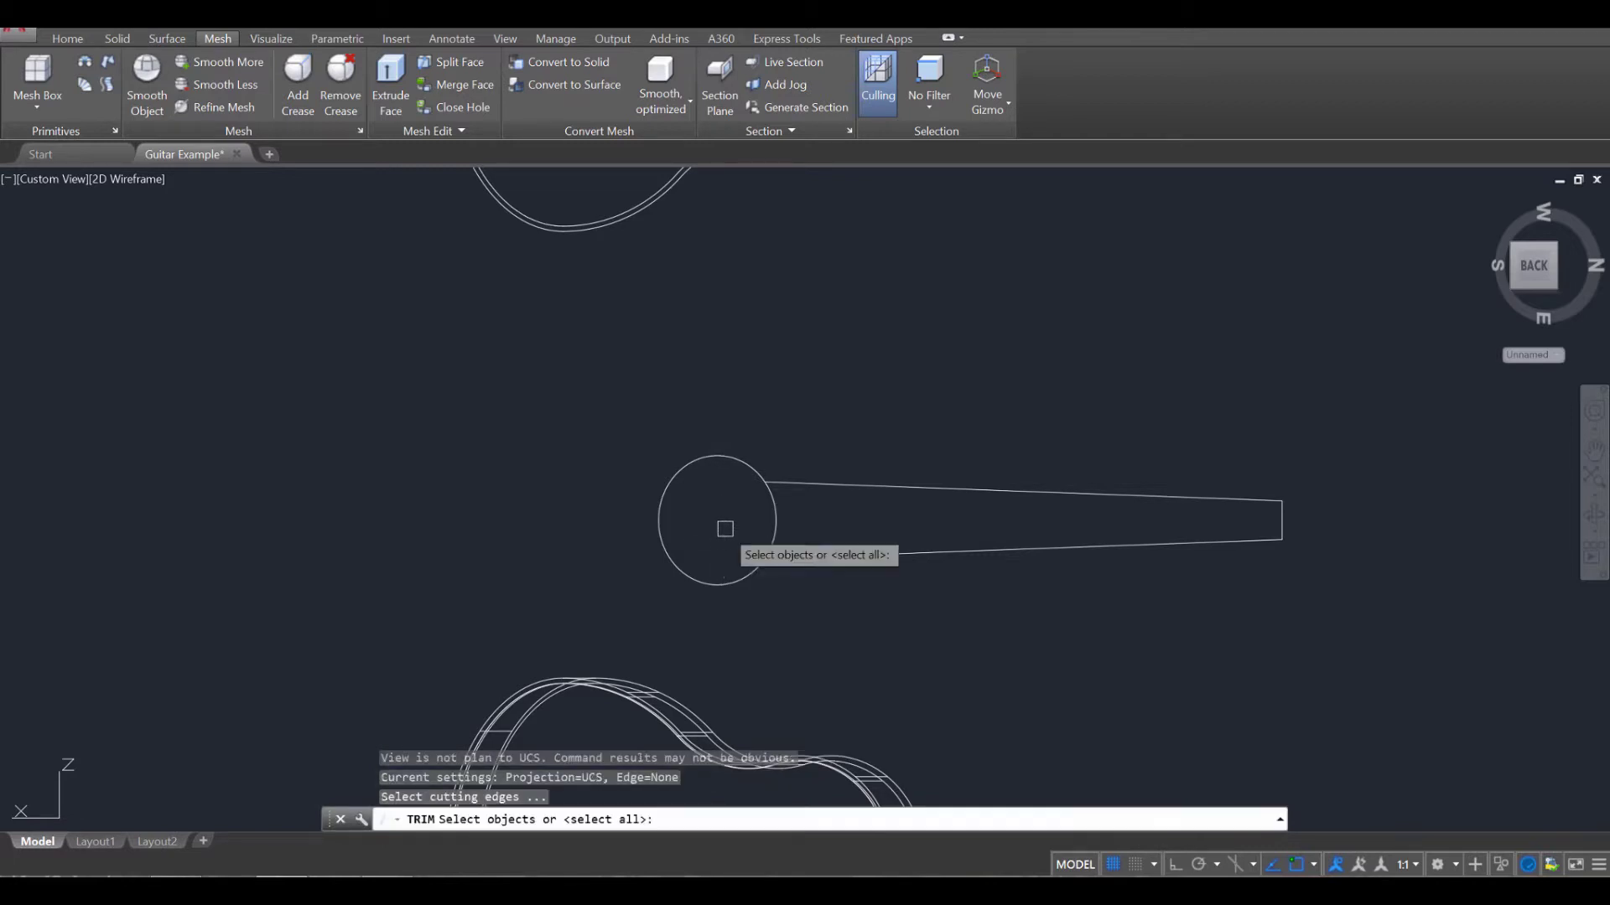
left_click(528, 388)
left_click(1417, 649)
key("Return")
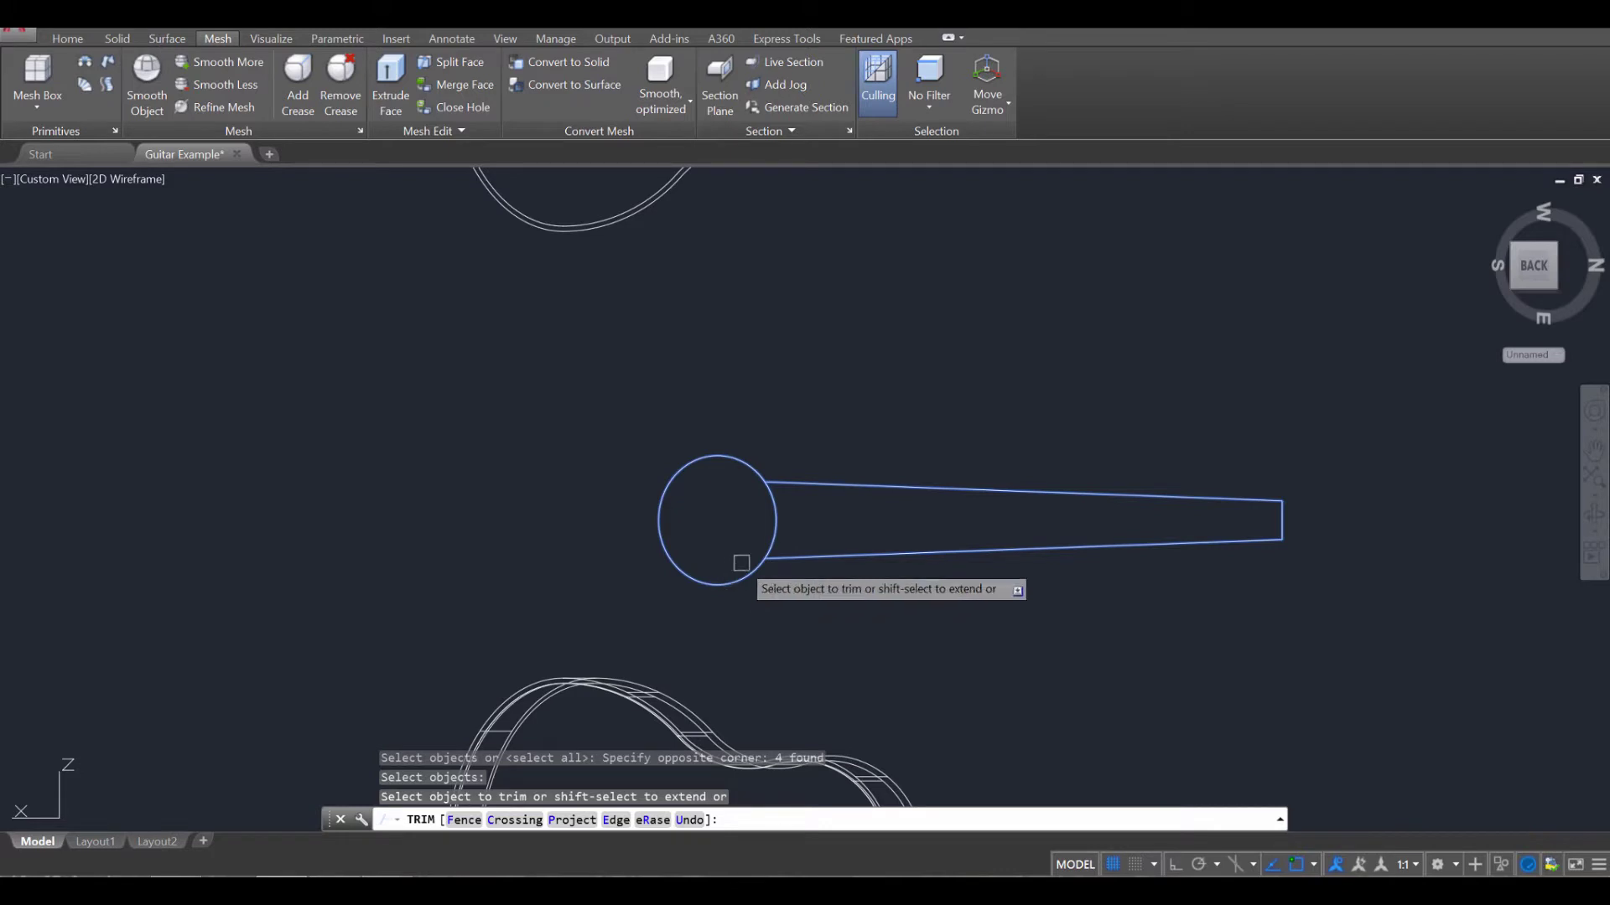
key("Escape")
key("Escape")
key("Escape")
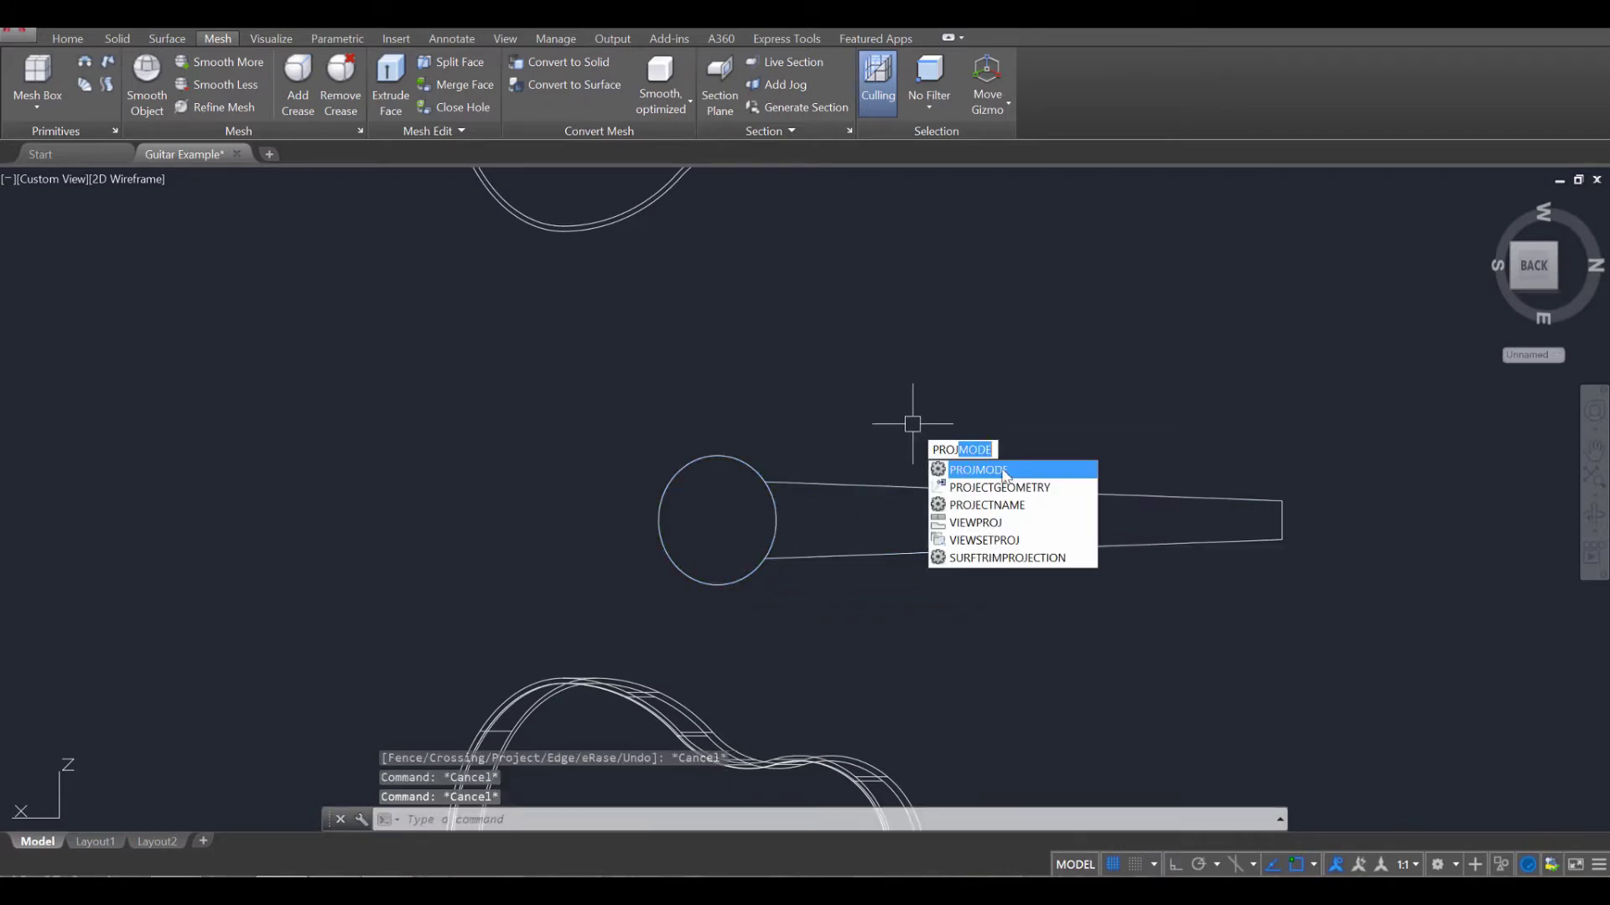
Step: Set the PROJMODE system variable to 0 so that trimming uses no projection
left_click(1001, 468)
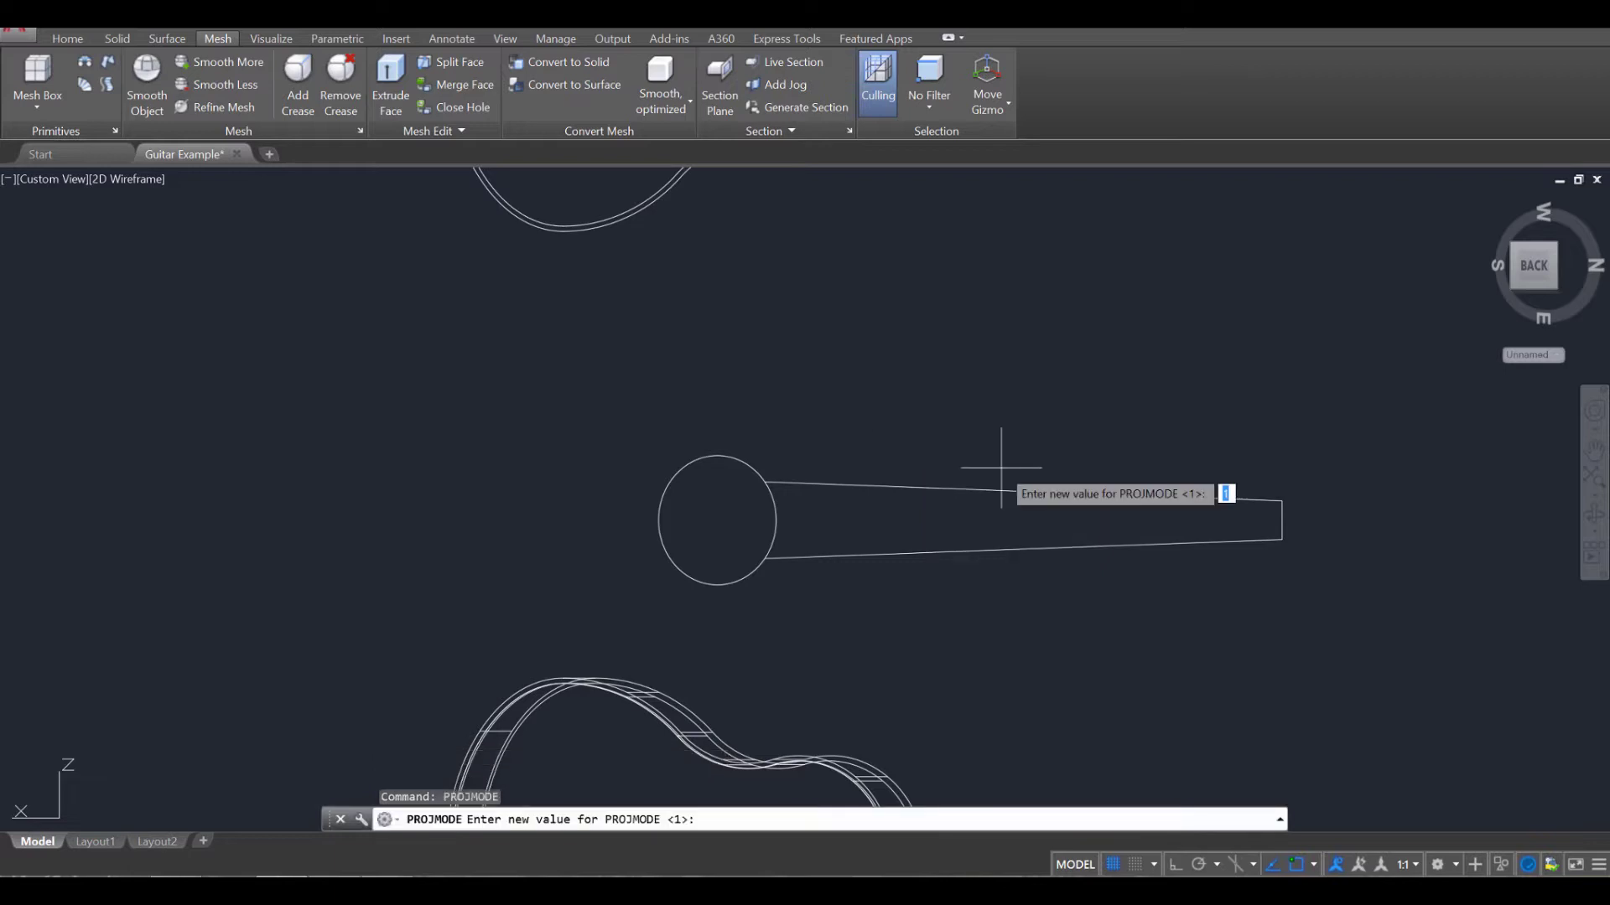
key("Return")
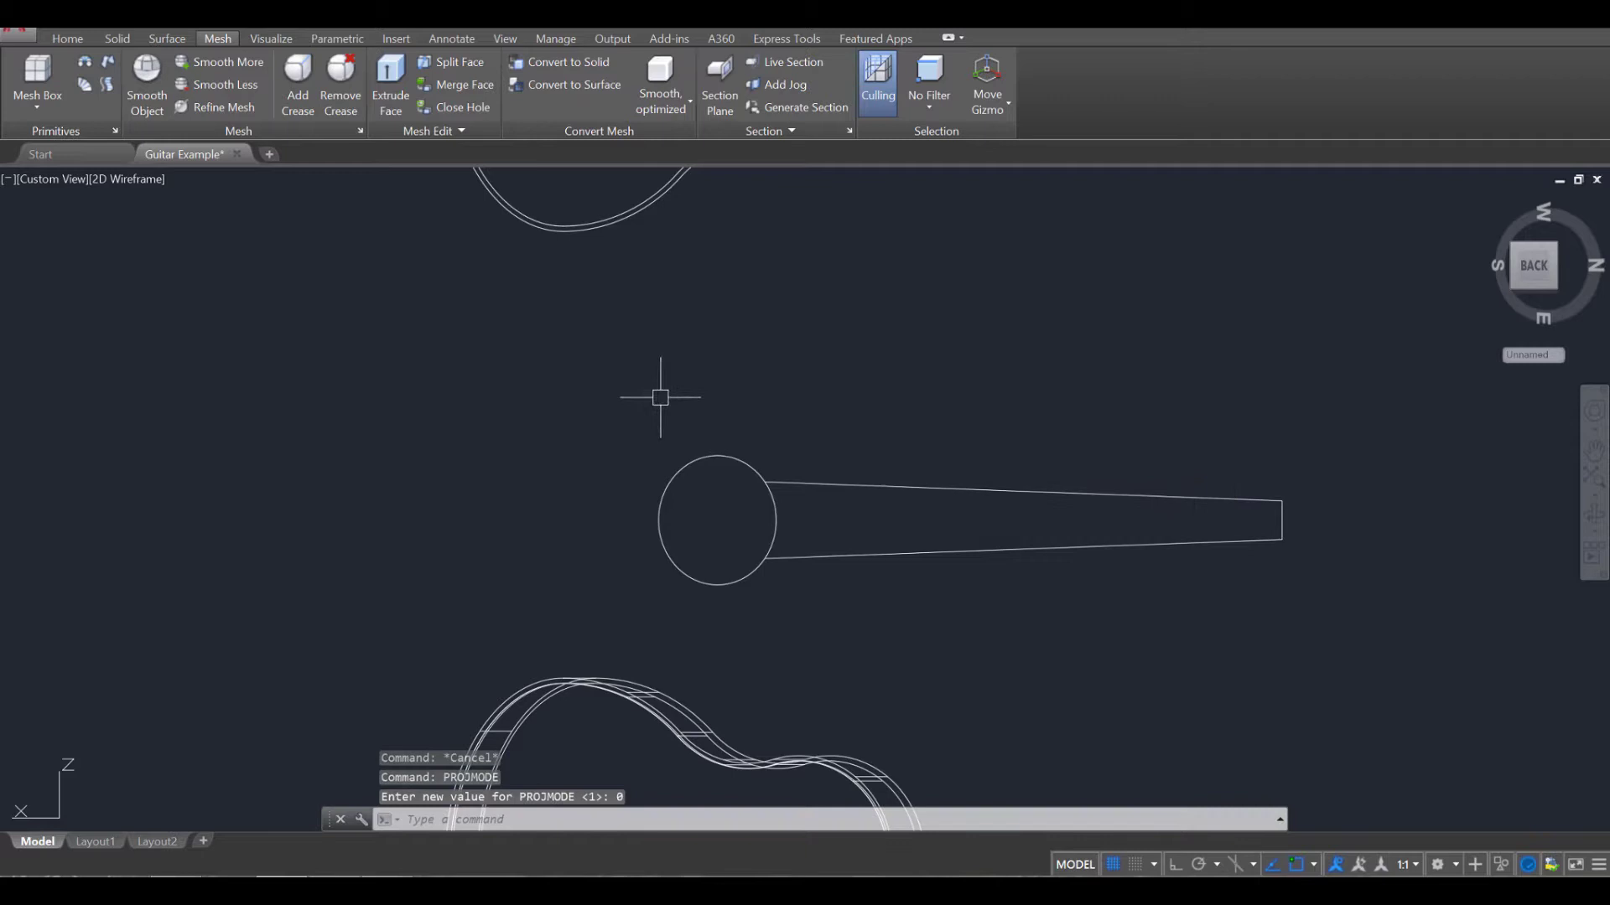
left_click(620, 396)
left_click(1396, 641)
key("Return")
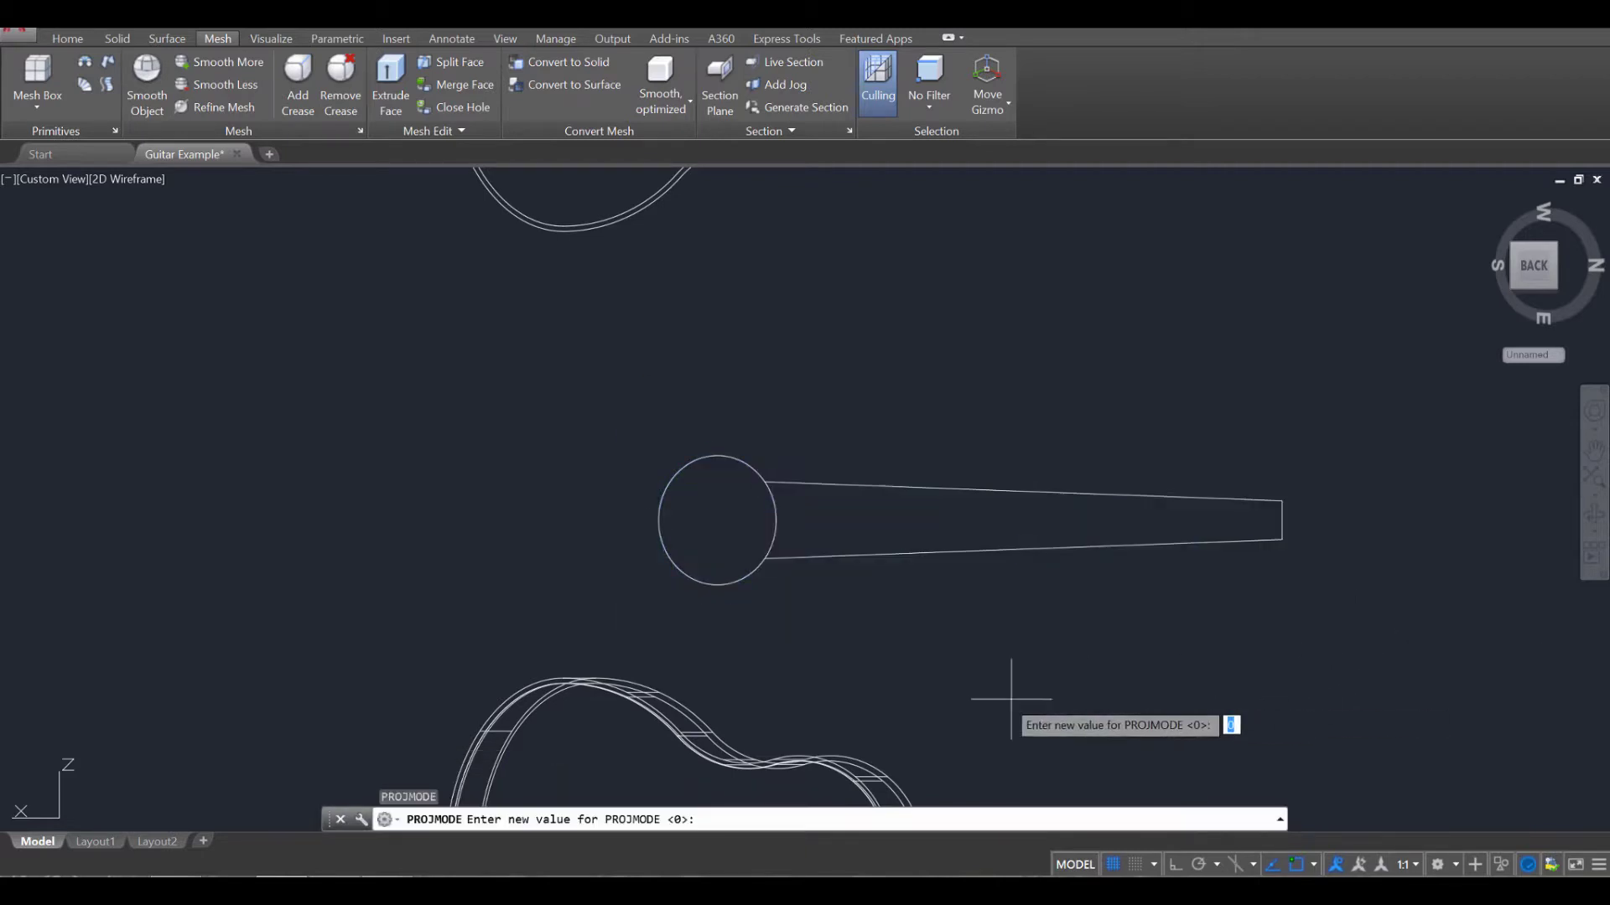
key("Escape")
key("Escape")
key("Escape")
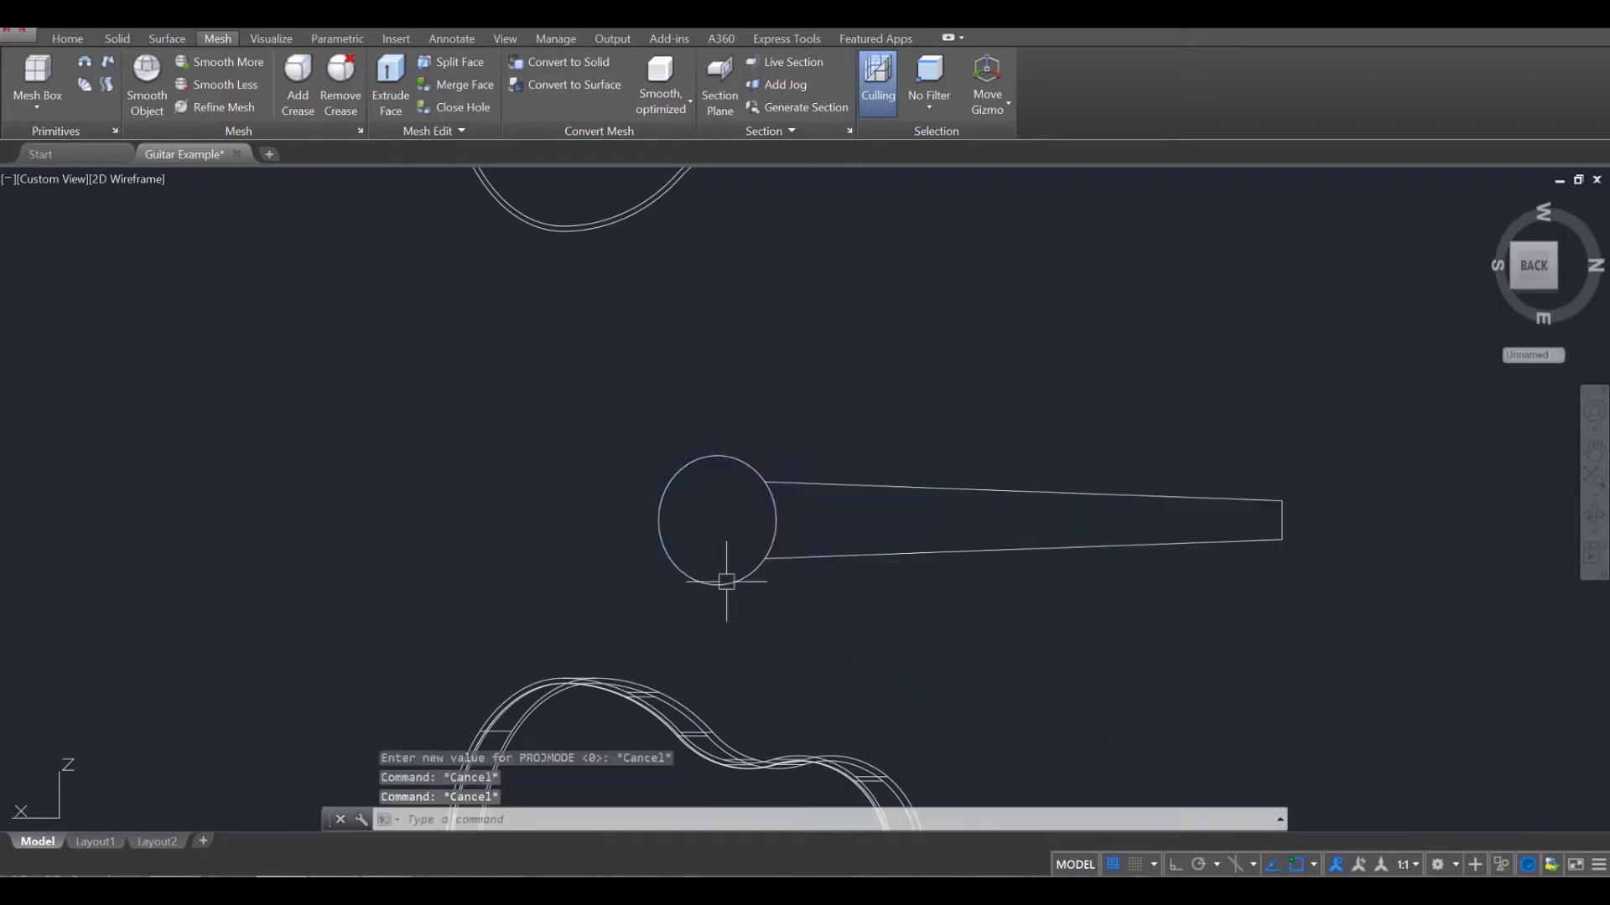
Step: Trim the copied sound hole circle against the neck outline, leaving only the arc that closes the neck's wide end
type("trim")
key("Return")
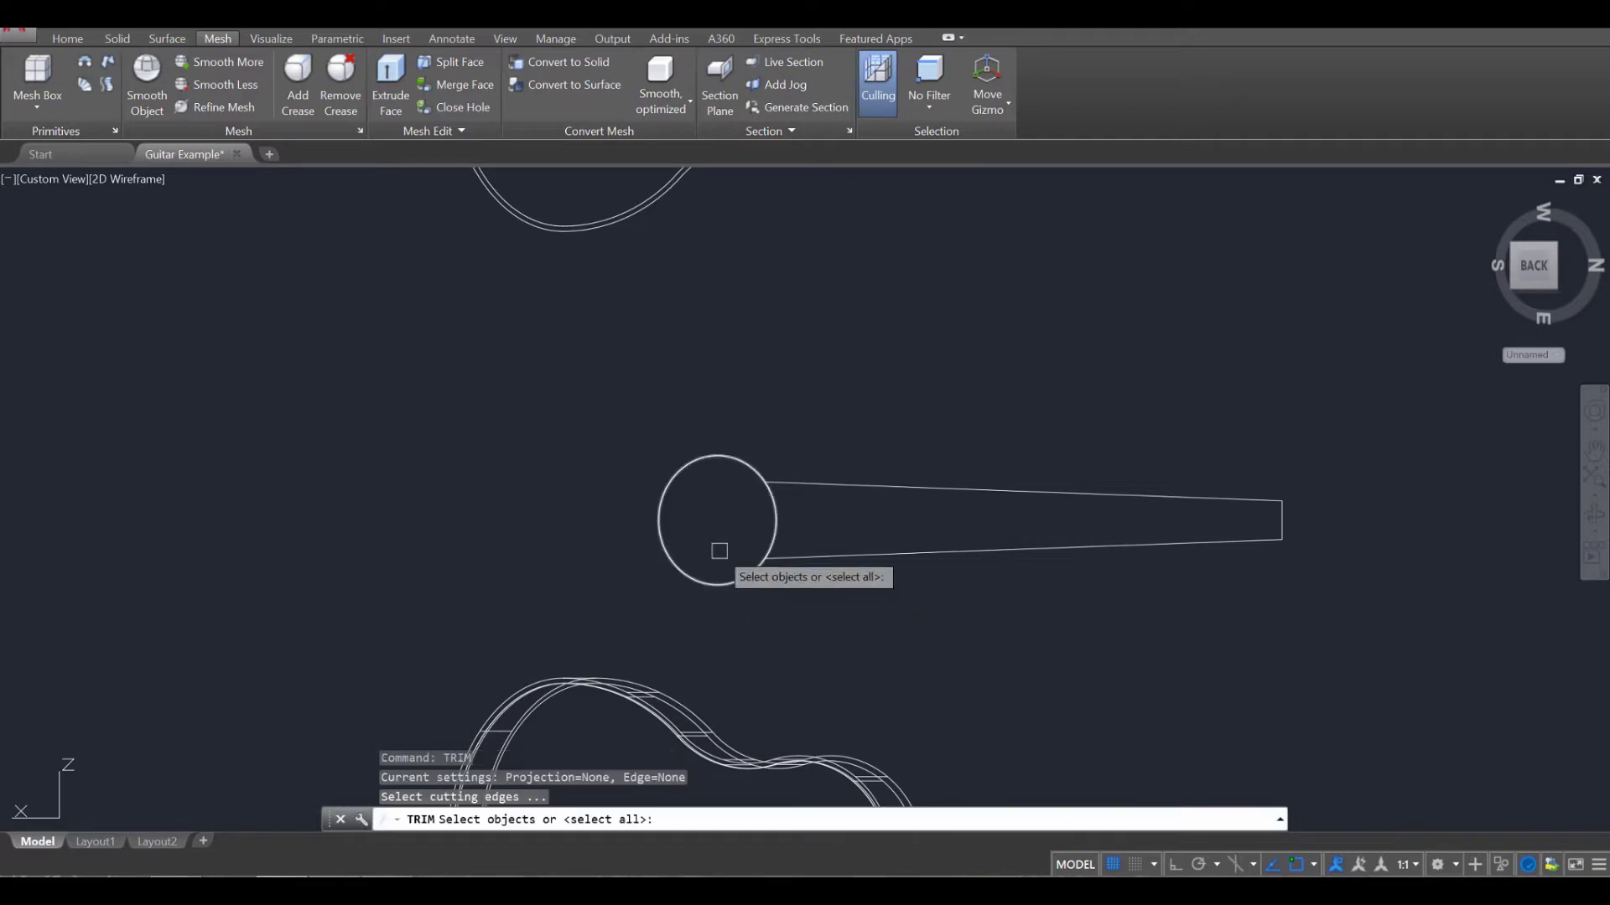
left_click(583, 380)
left_click(1428, 629)
key("Return")
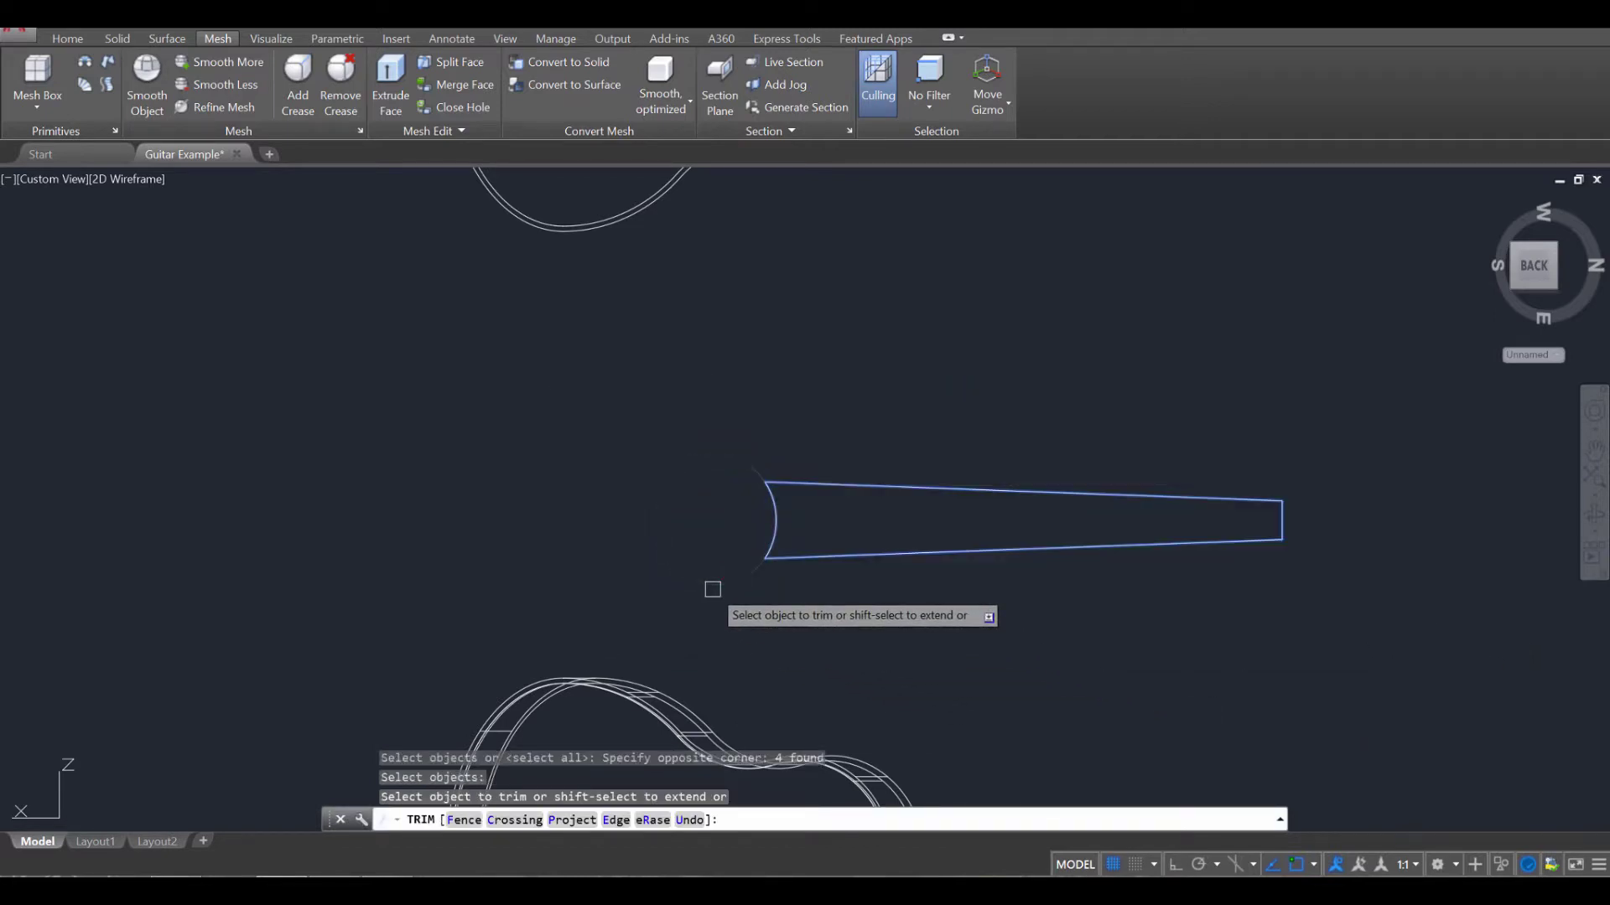
key("Escape")
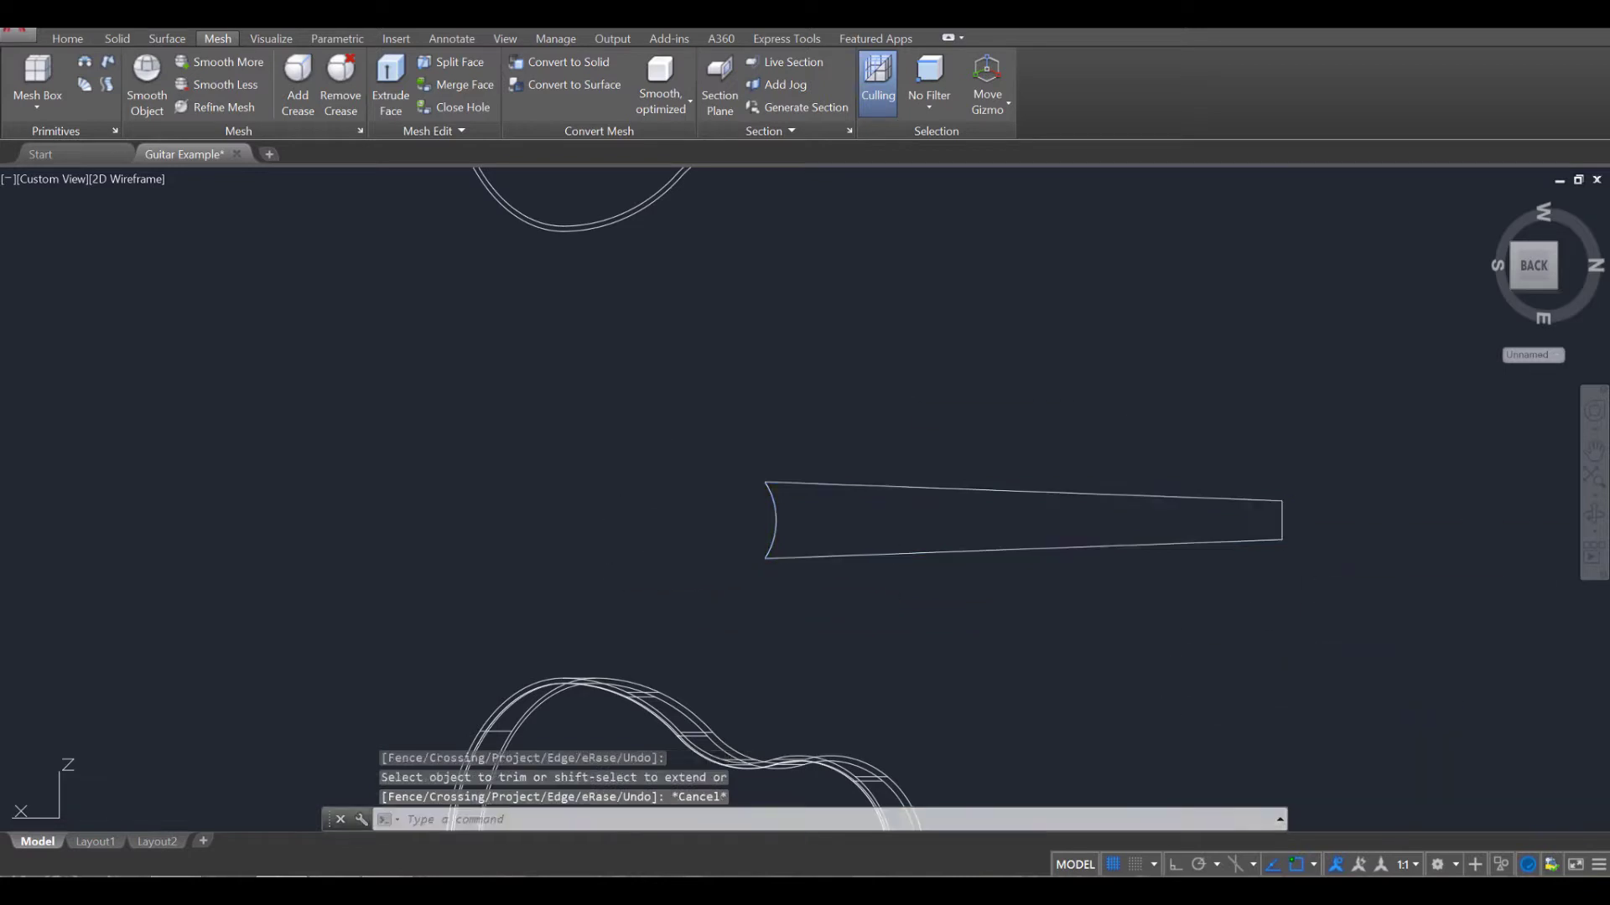
key("Escape")
key("Escape")
middle_click_drag(1171, 701, 1067, 575)
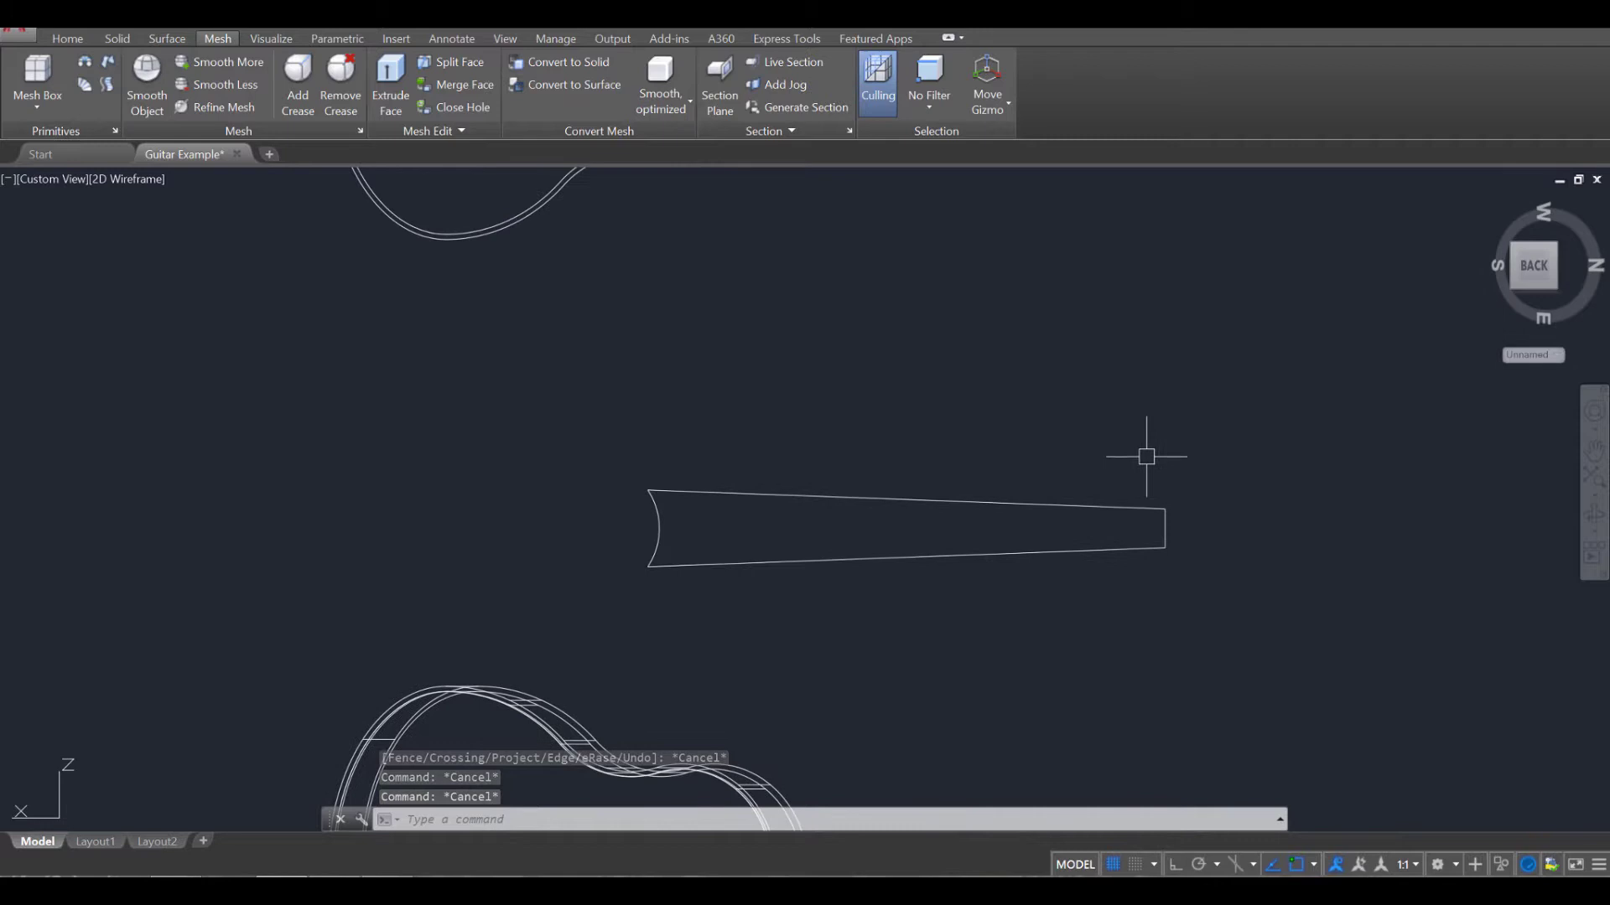
scroll(1146, 453, "down", 3)
scroll(1165, 561, "up", 3)
scroll(1112, 454, "up", 2)
middle_click_drag(1157, 474, 1203, 514)
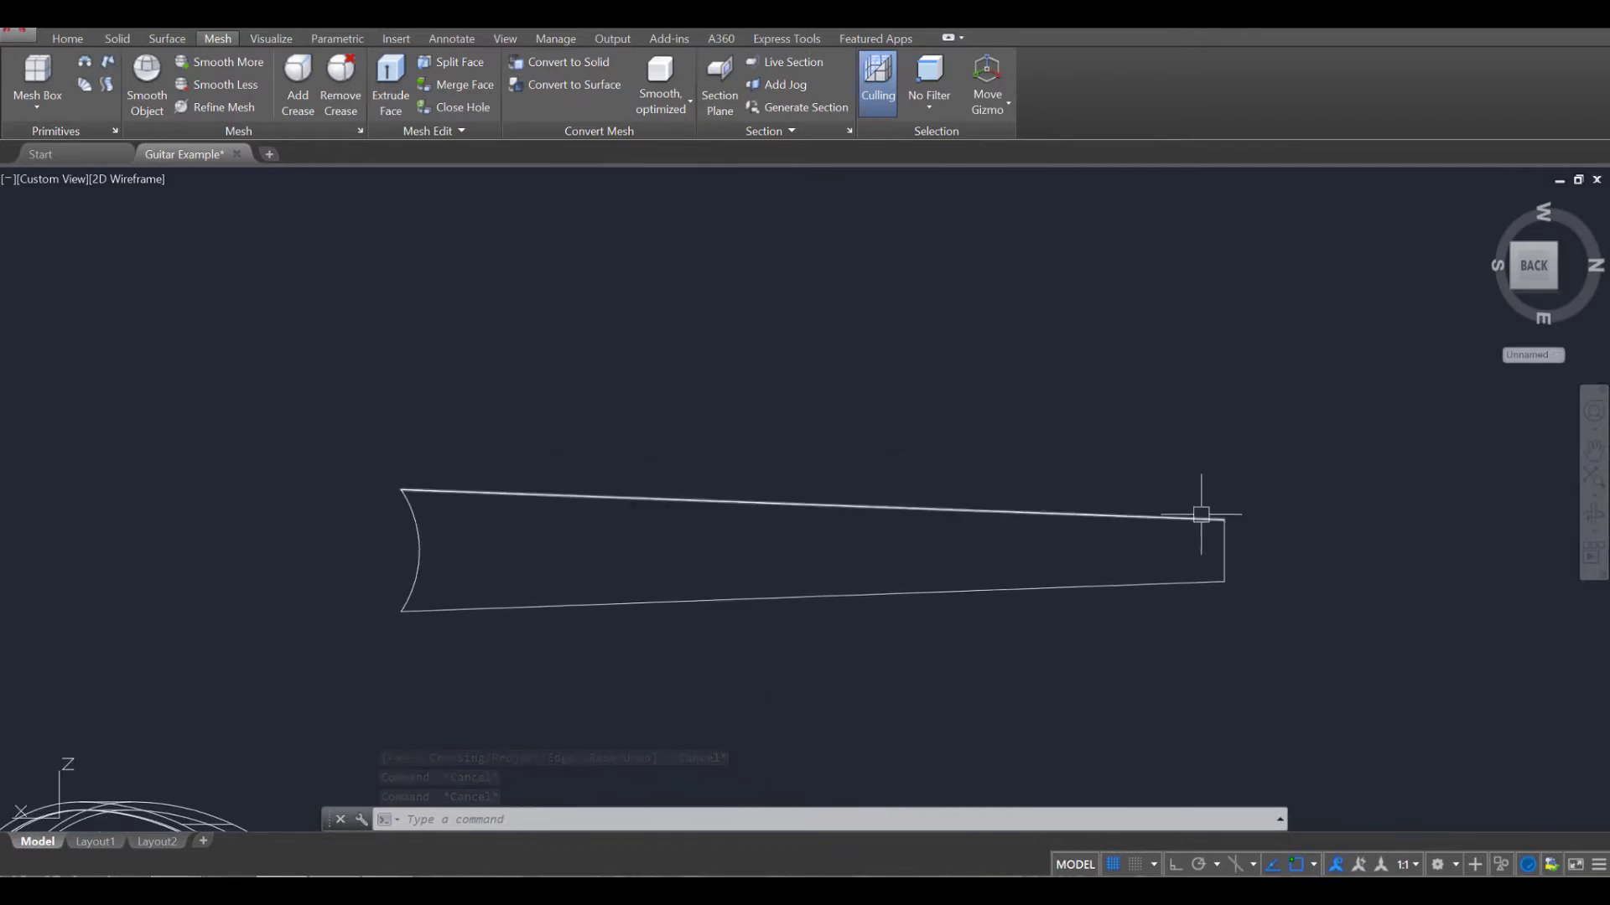
scroll(1199, 432, "down", 1)
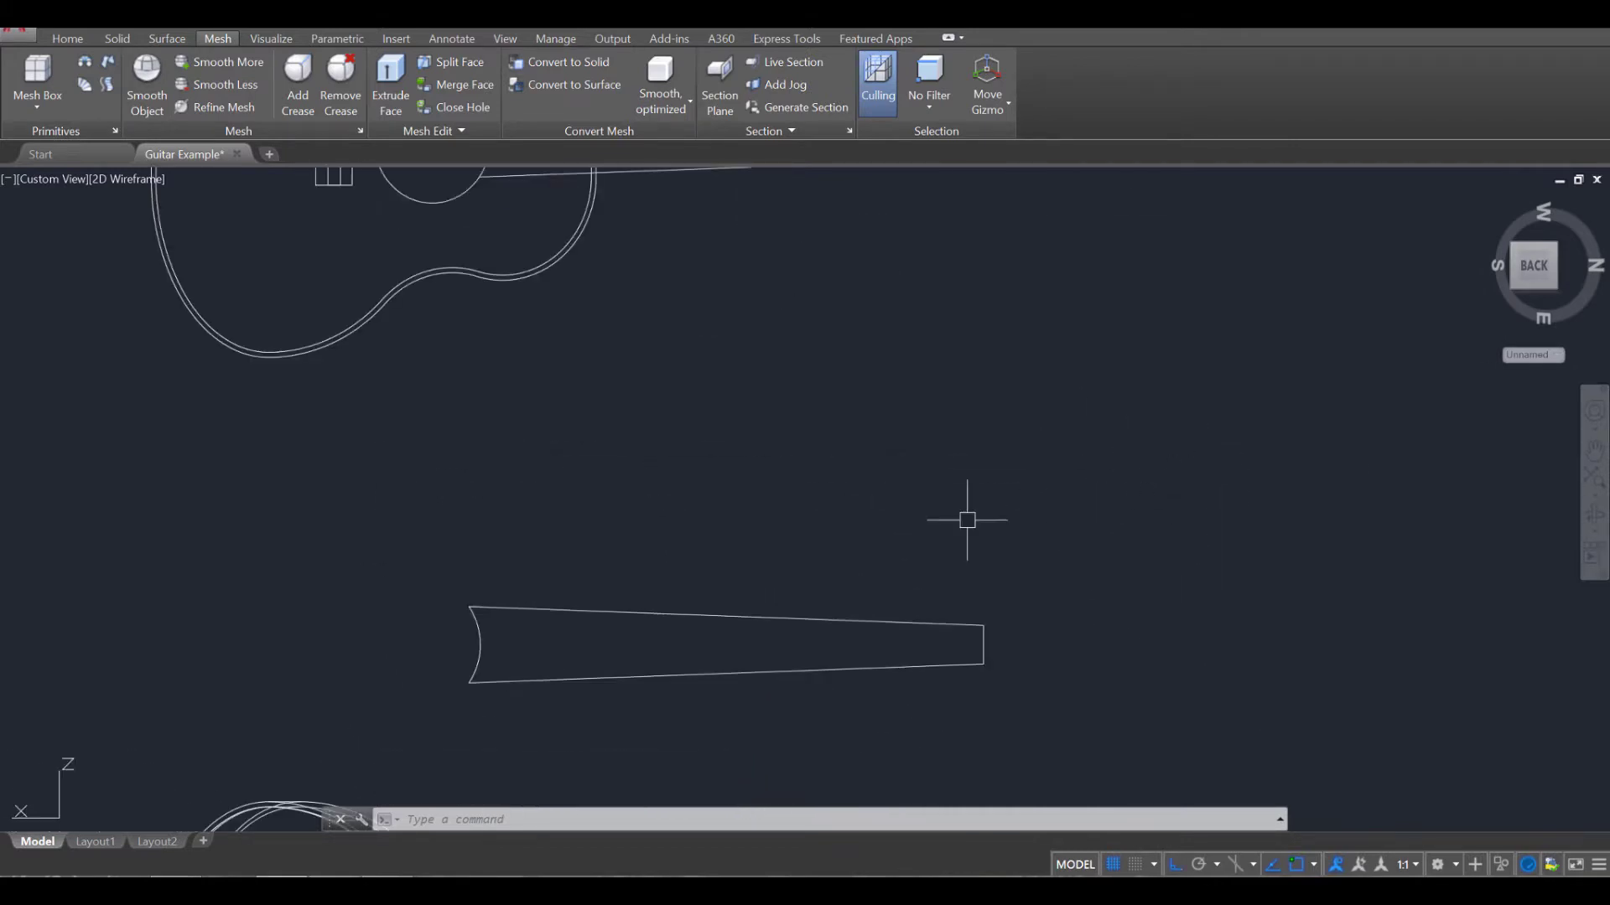
key("Escape")
key("Escape")
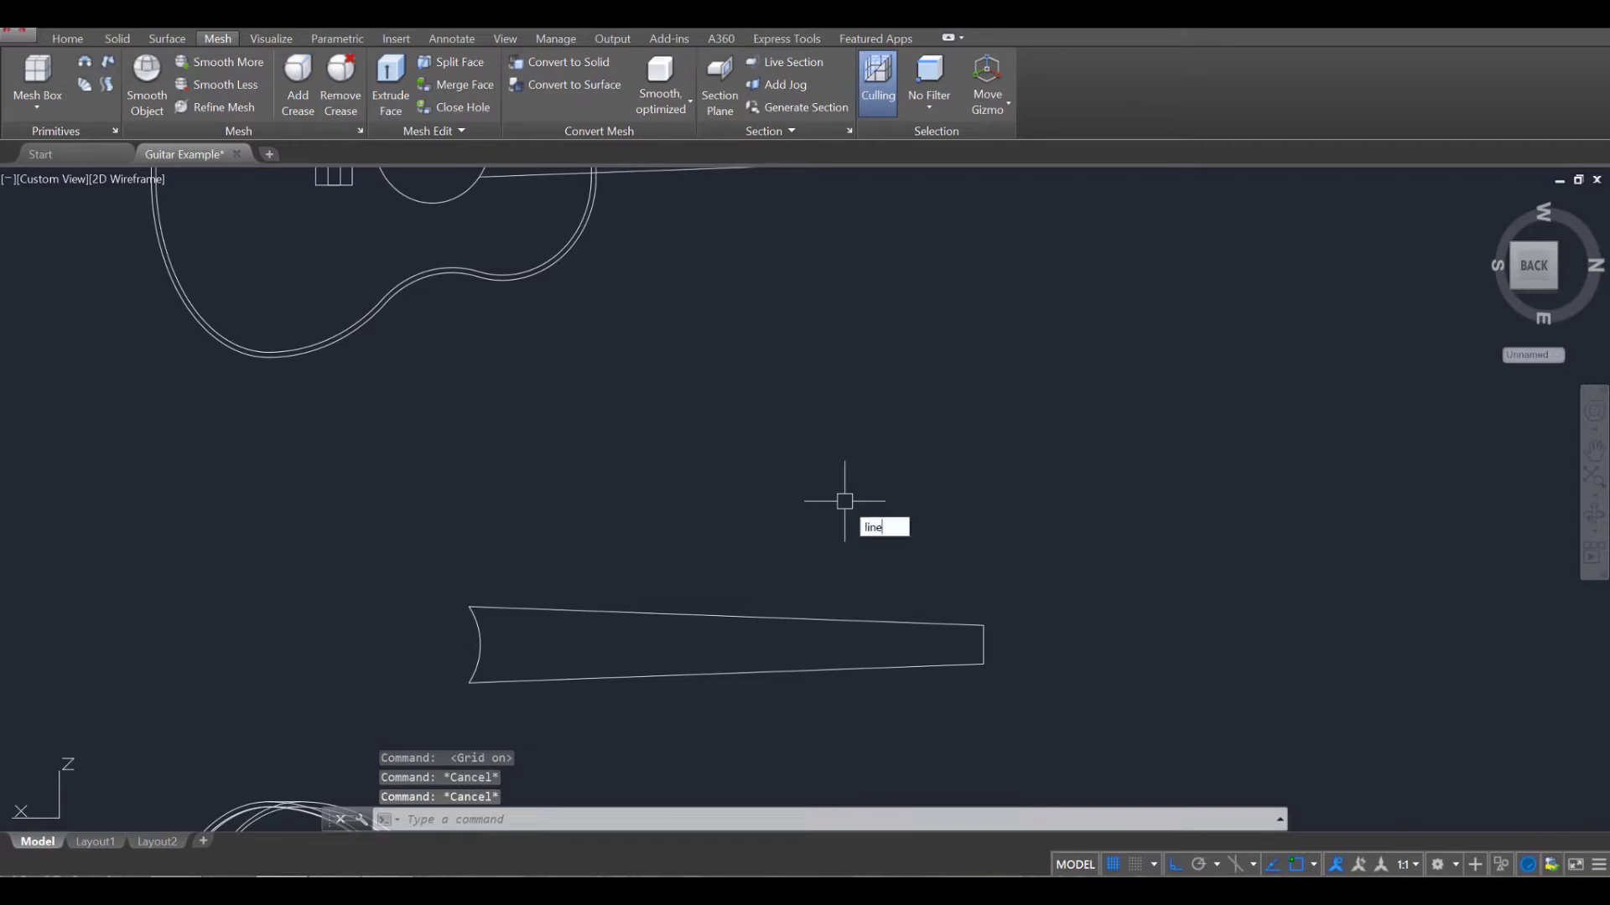
type("line")
key("Return")
left_click(893, 570)
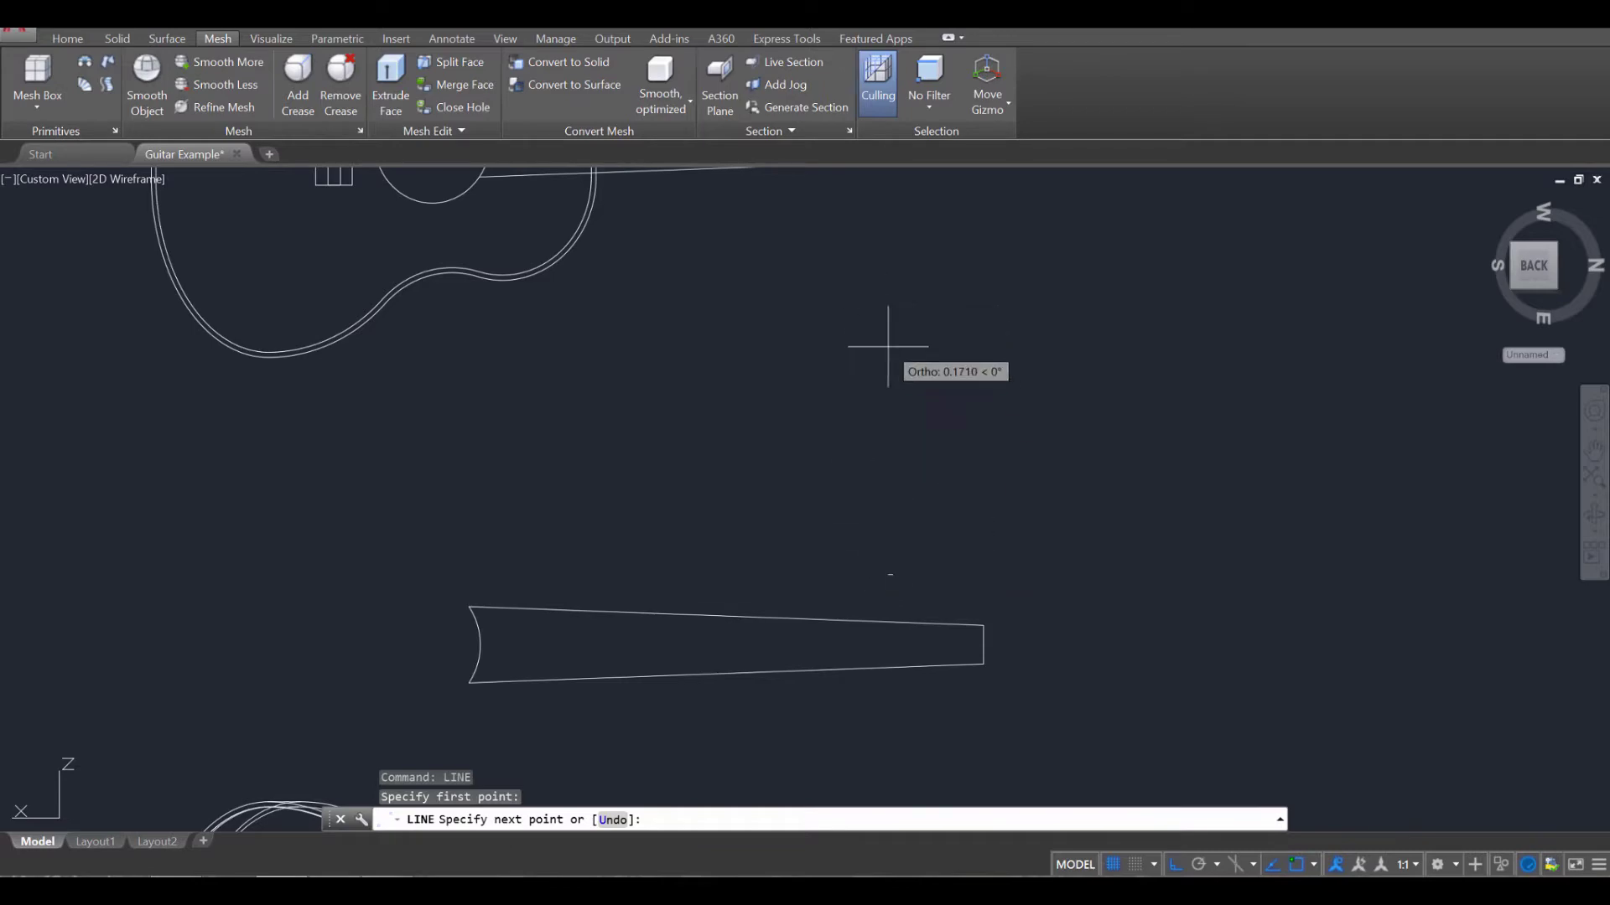
key("Escape")
Step: Reset the UCS to World and switch to the Top view
mouse_move(780, 568)
middle_mouse_down()
mouse_move(859, 478)
mouse_move(897, 467)
mouse_move(841, 416)
mouse_move(744, 596)
middle_mouse_up()
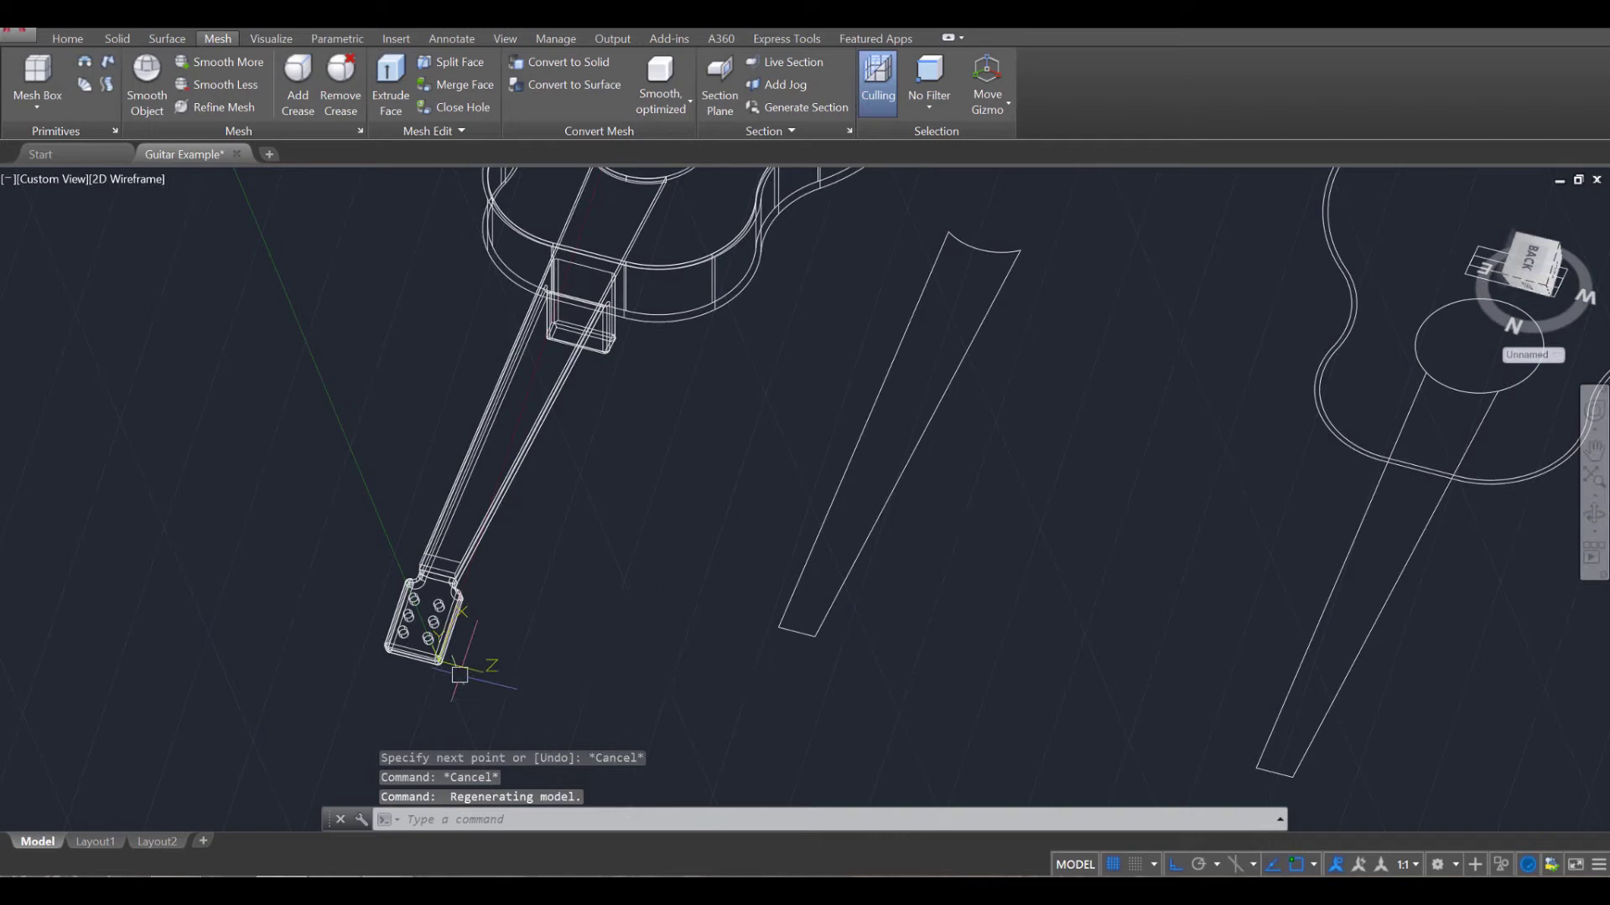
mouse_move(439, 661)
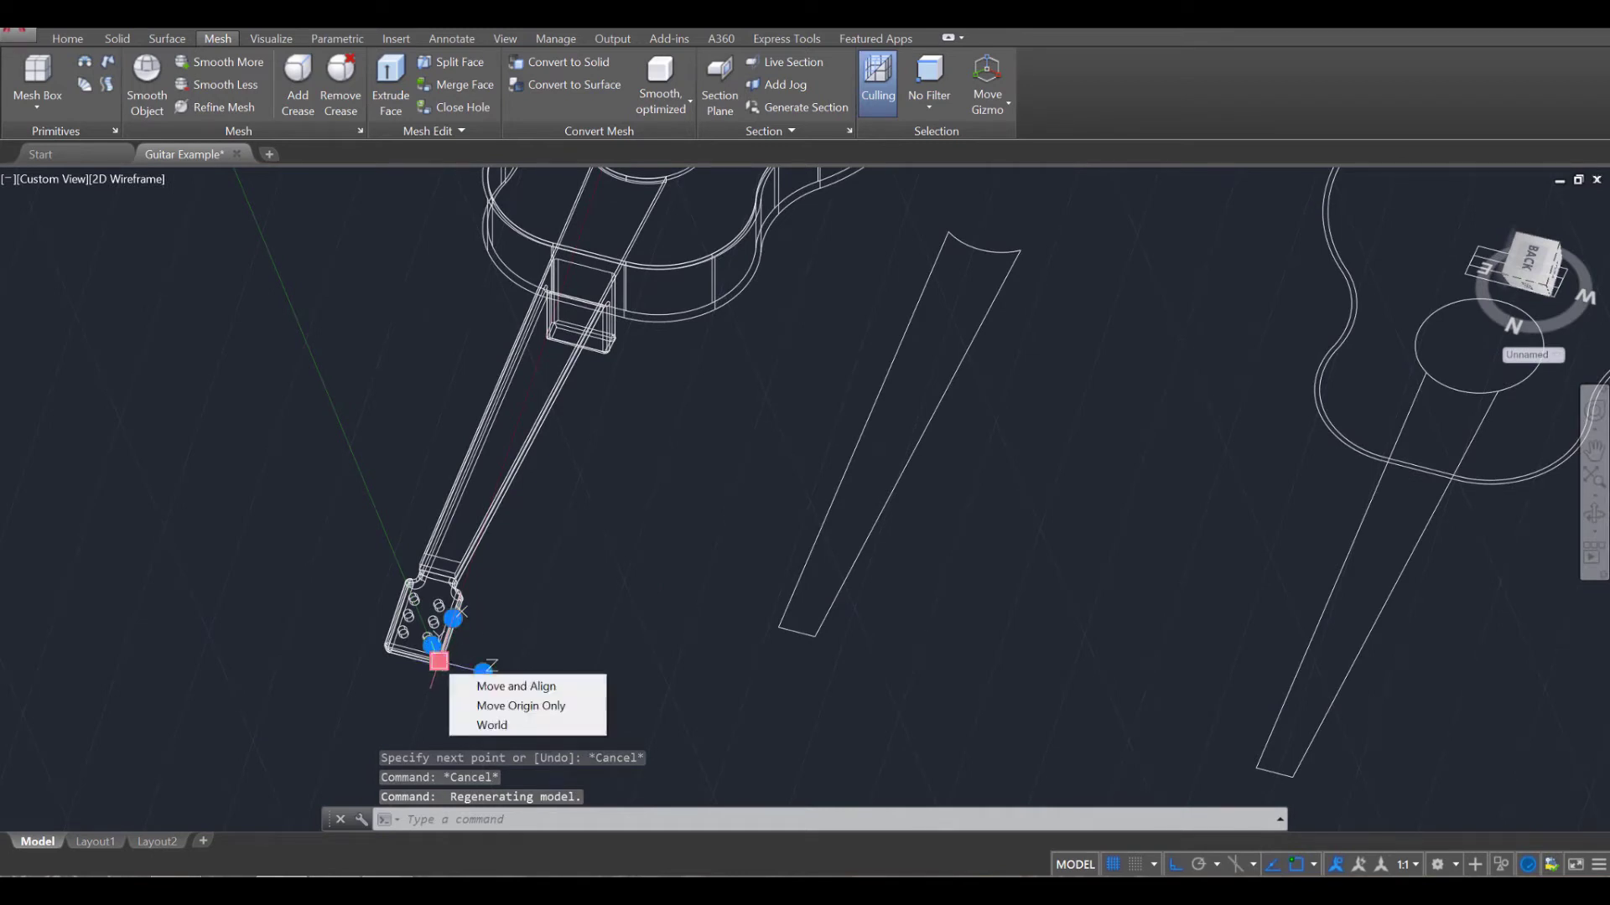
left_click(494, 726)
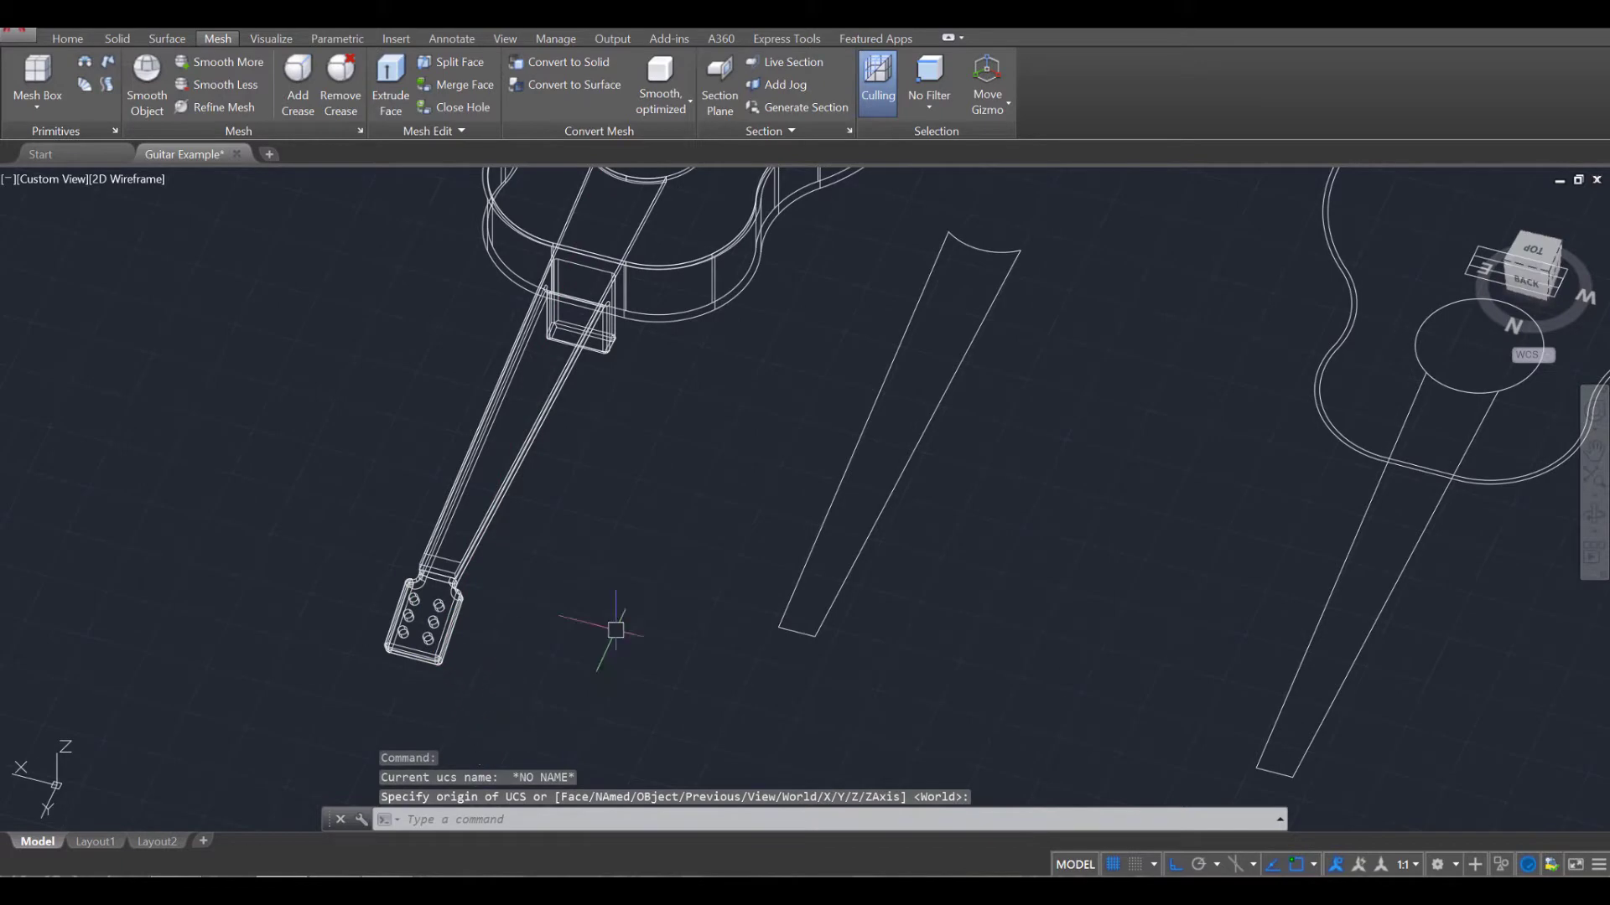
left_click(1537, 254)
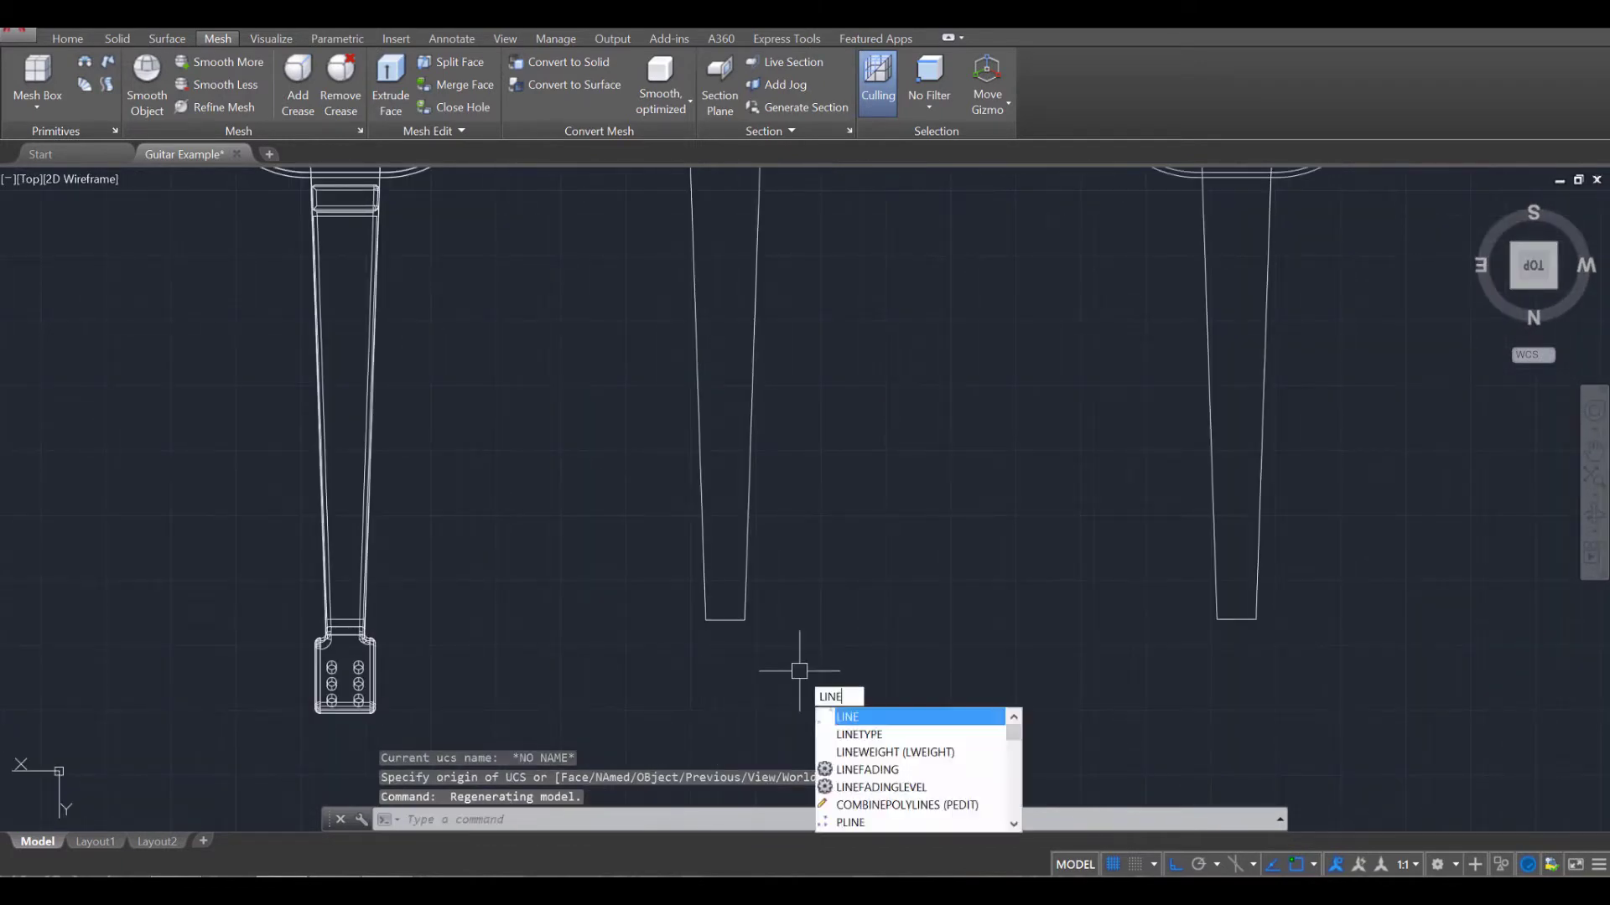
Step: Draw a short horizontal line, wider than the neck, in the empty space beside the copied neck outline's narrow end
key("Return")
left_click(809, 565)
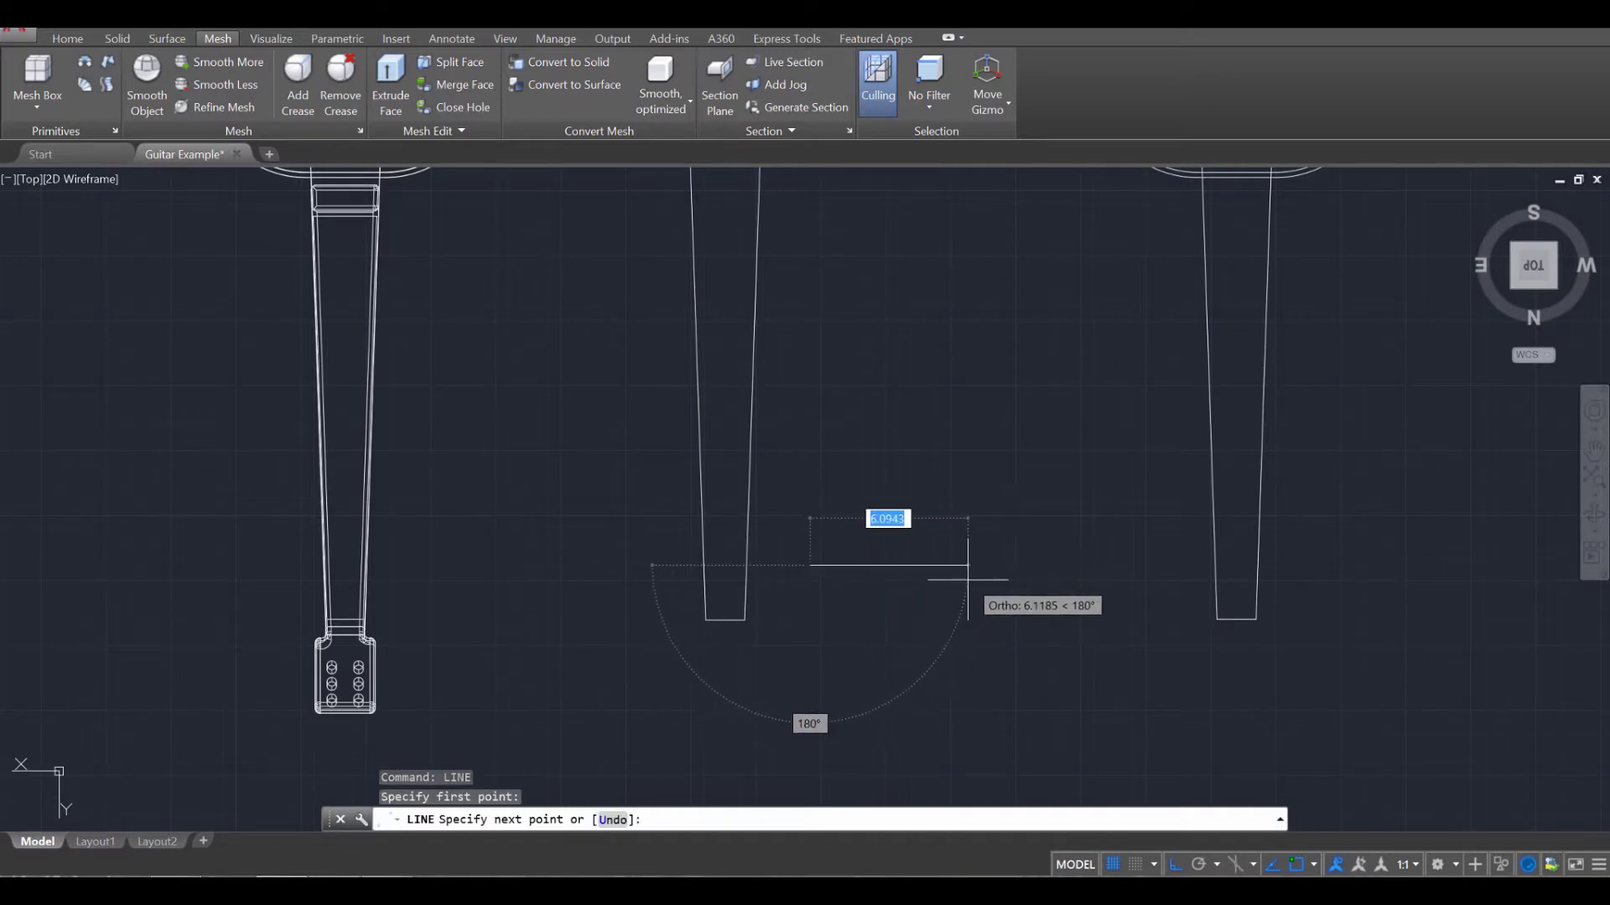
left_click(875, 575)
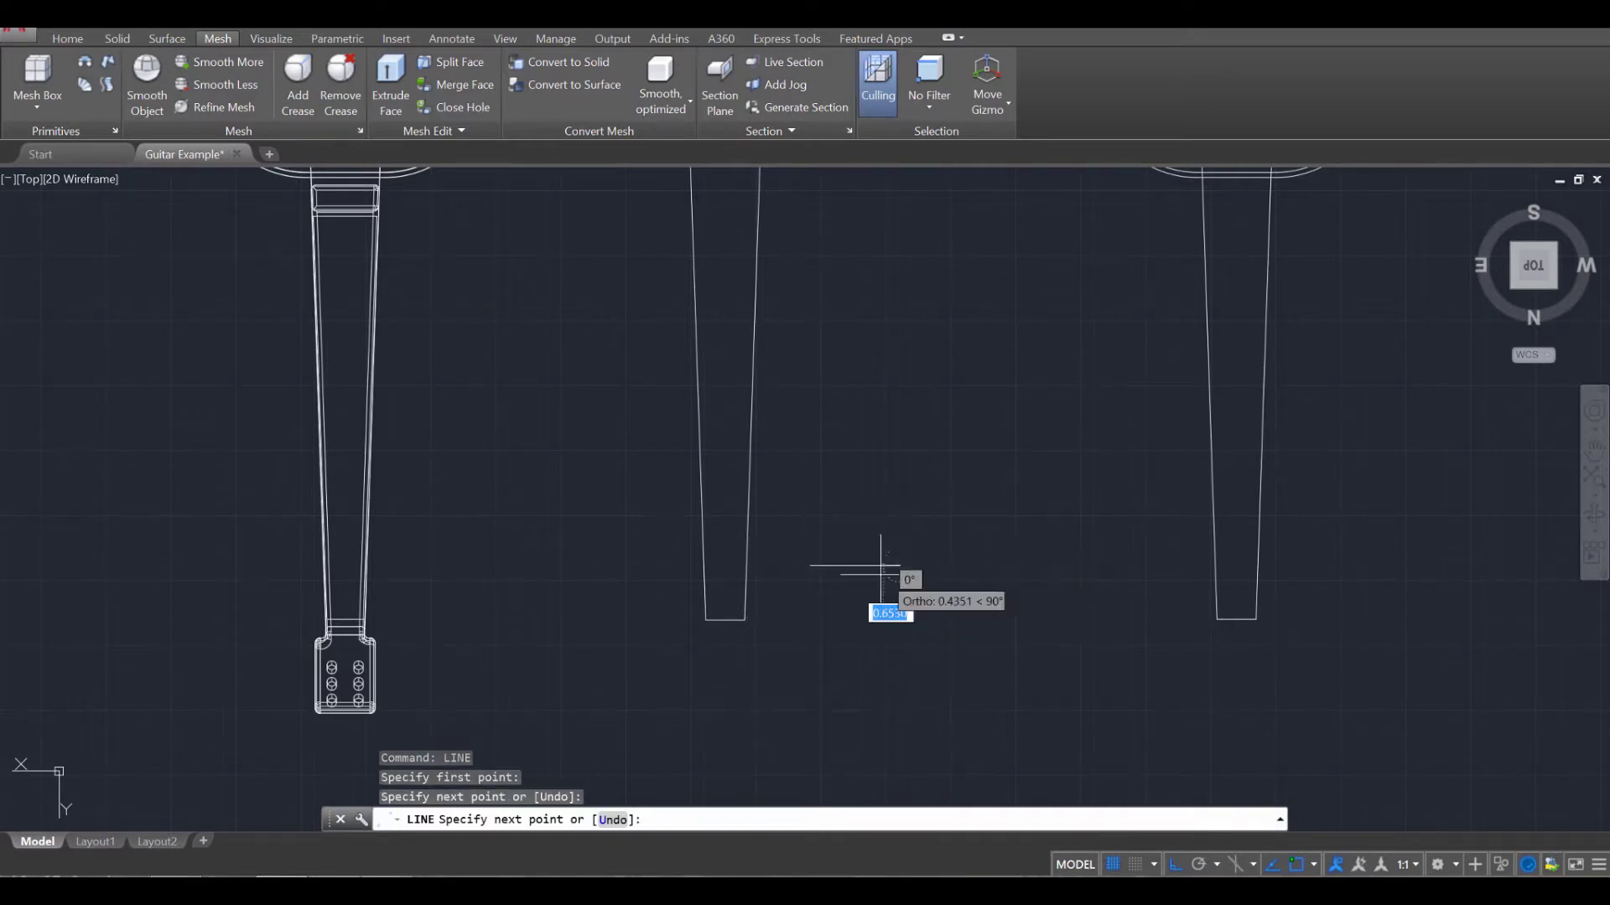
scroll(864, 576, "up", 3)
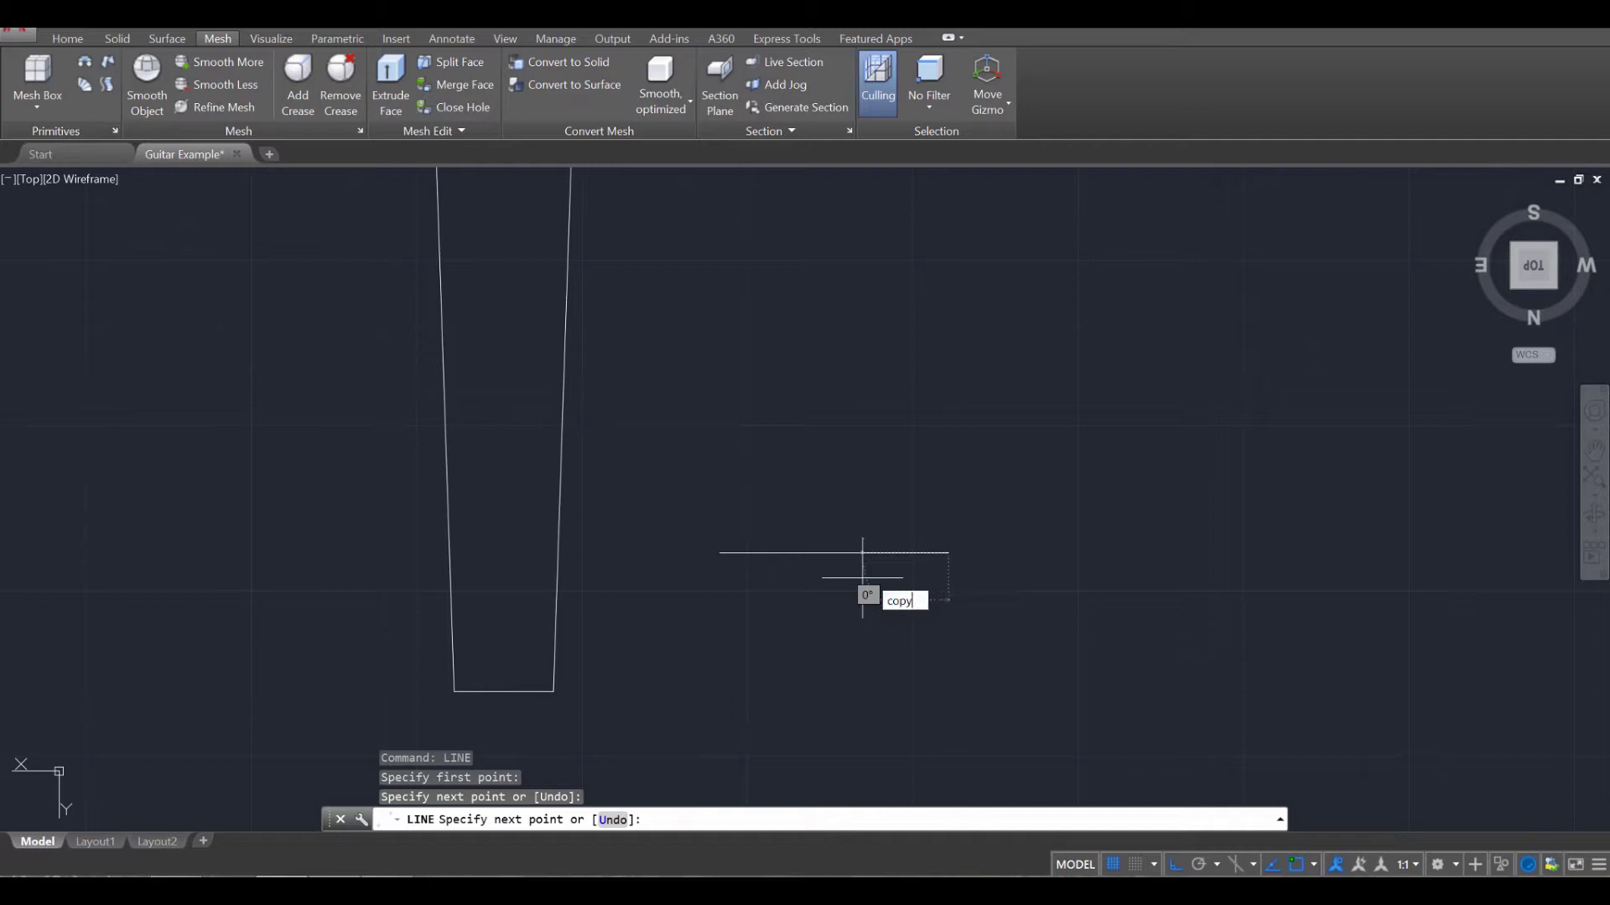
key("Escape")
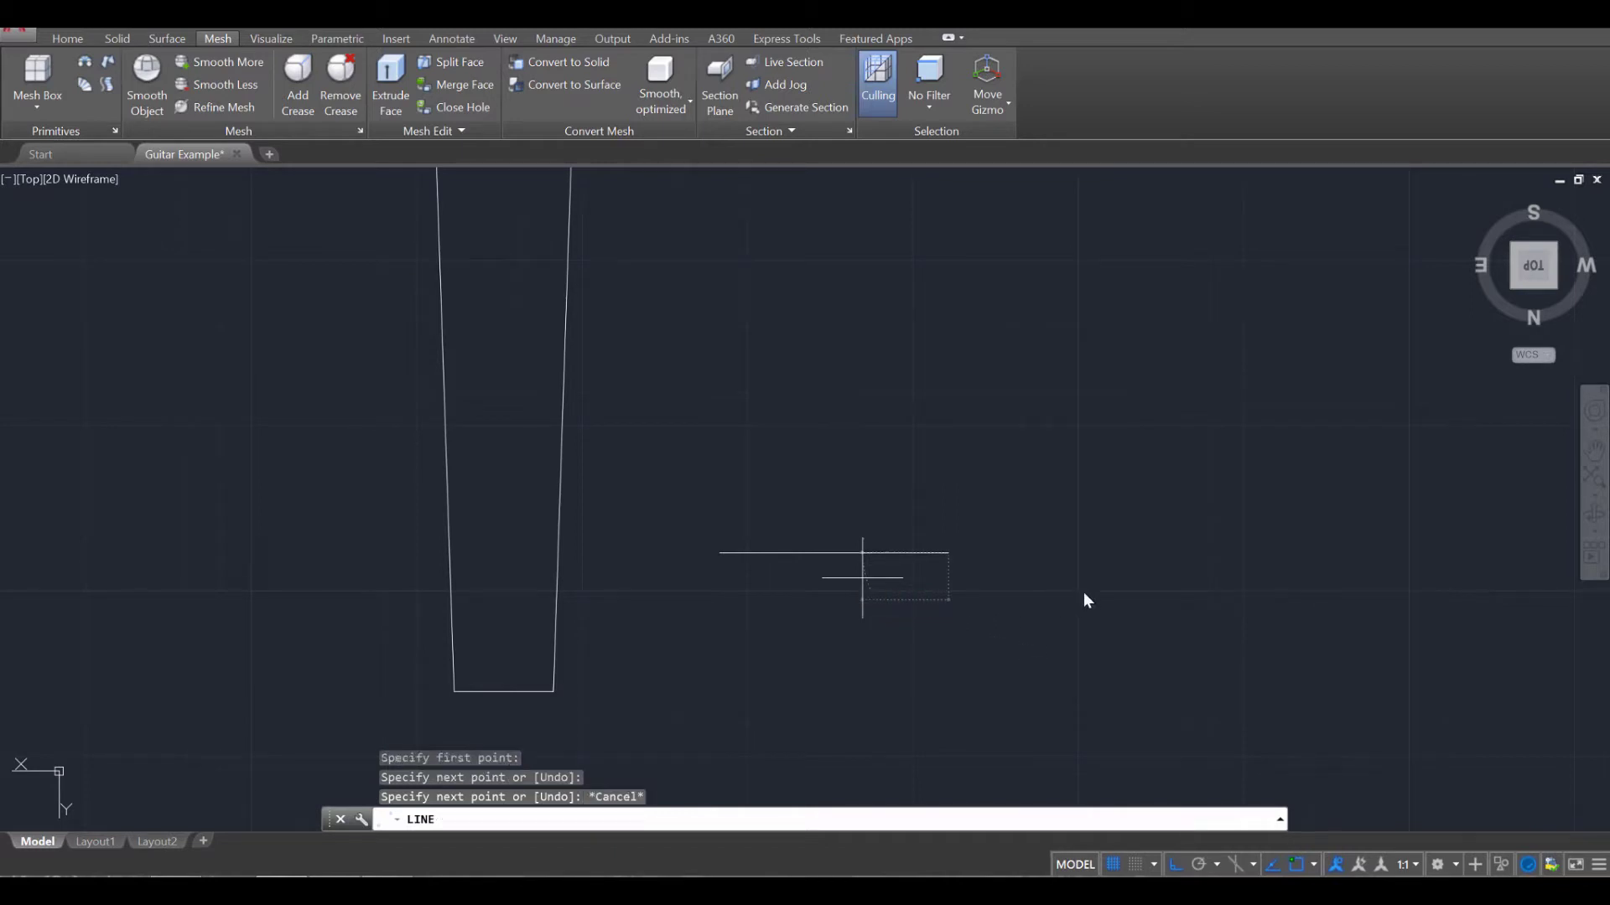
key("Escape")
Step: Copy the short horizontal line 0.2 units toward the neck's wide end to form a parallel fret pair
type("copy")
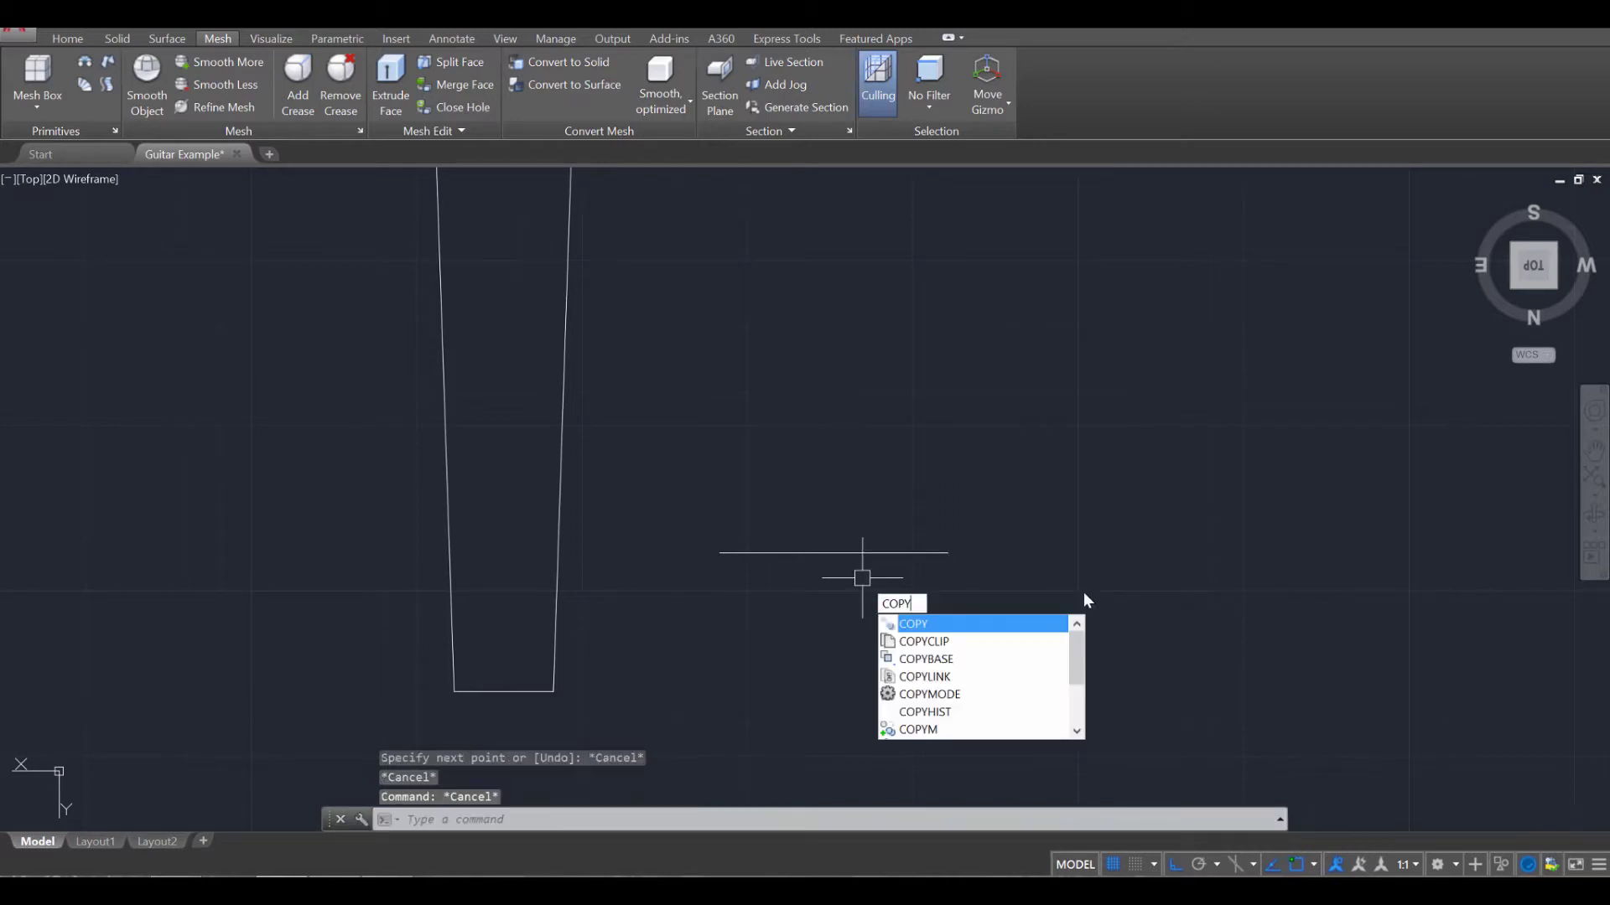
key("Return")
left_click(1100, 629)
left_click(650, 419)
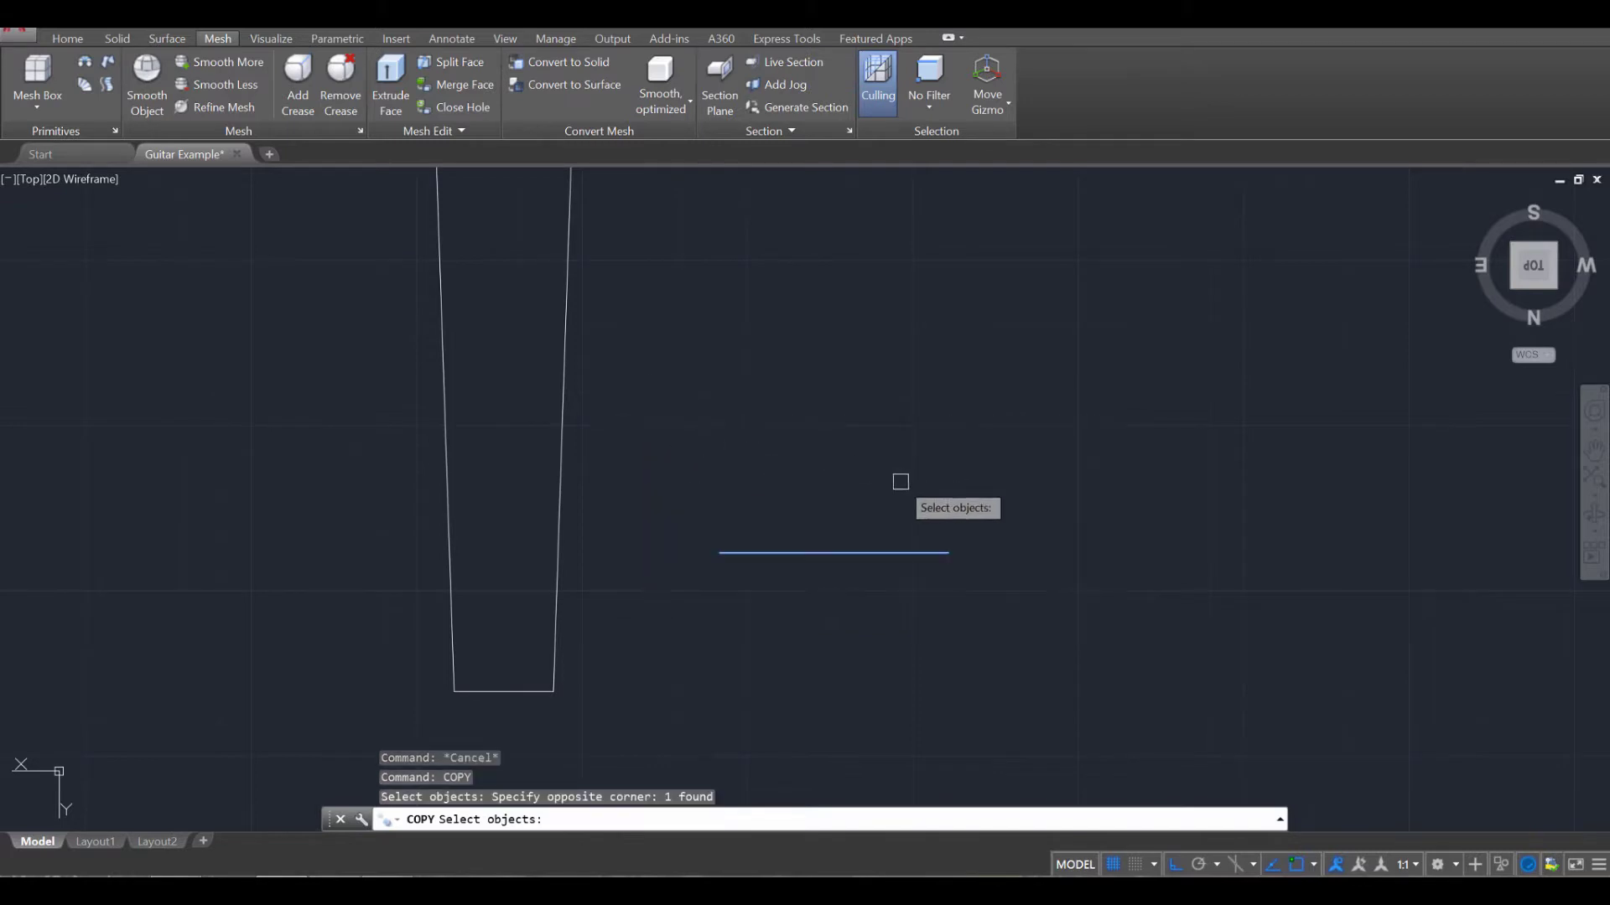
key("Return")
left_click(947, 551)
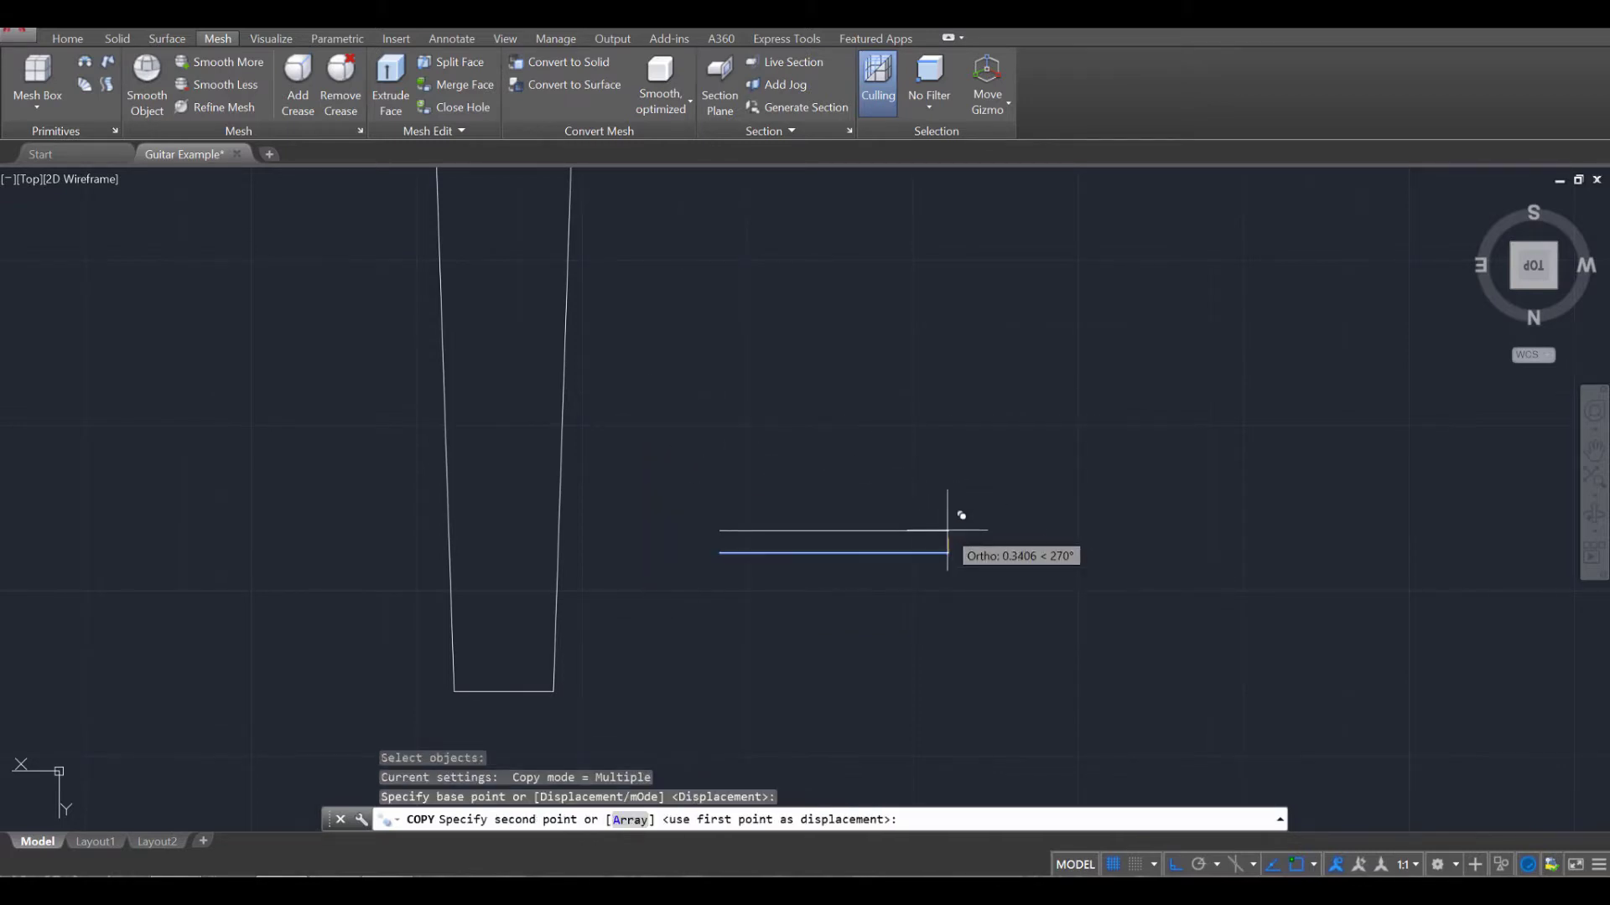
type(".")
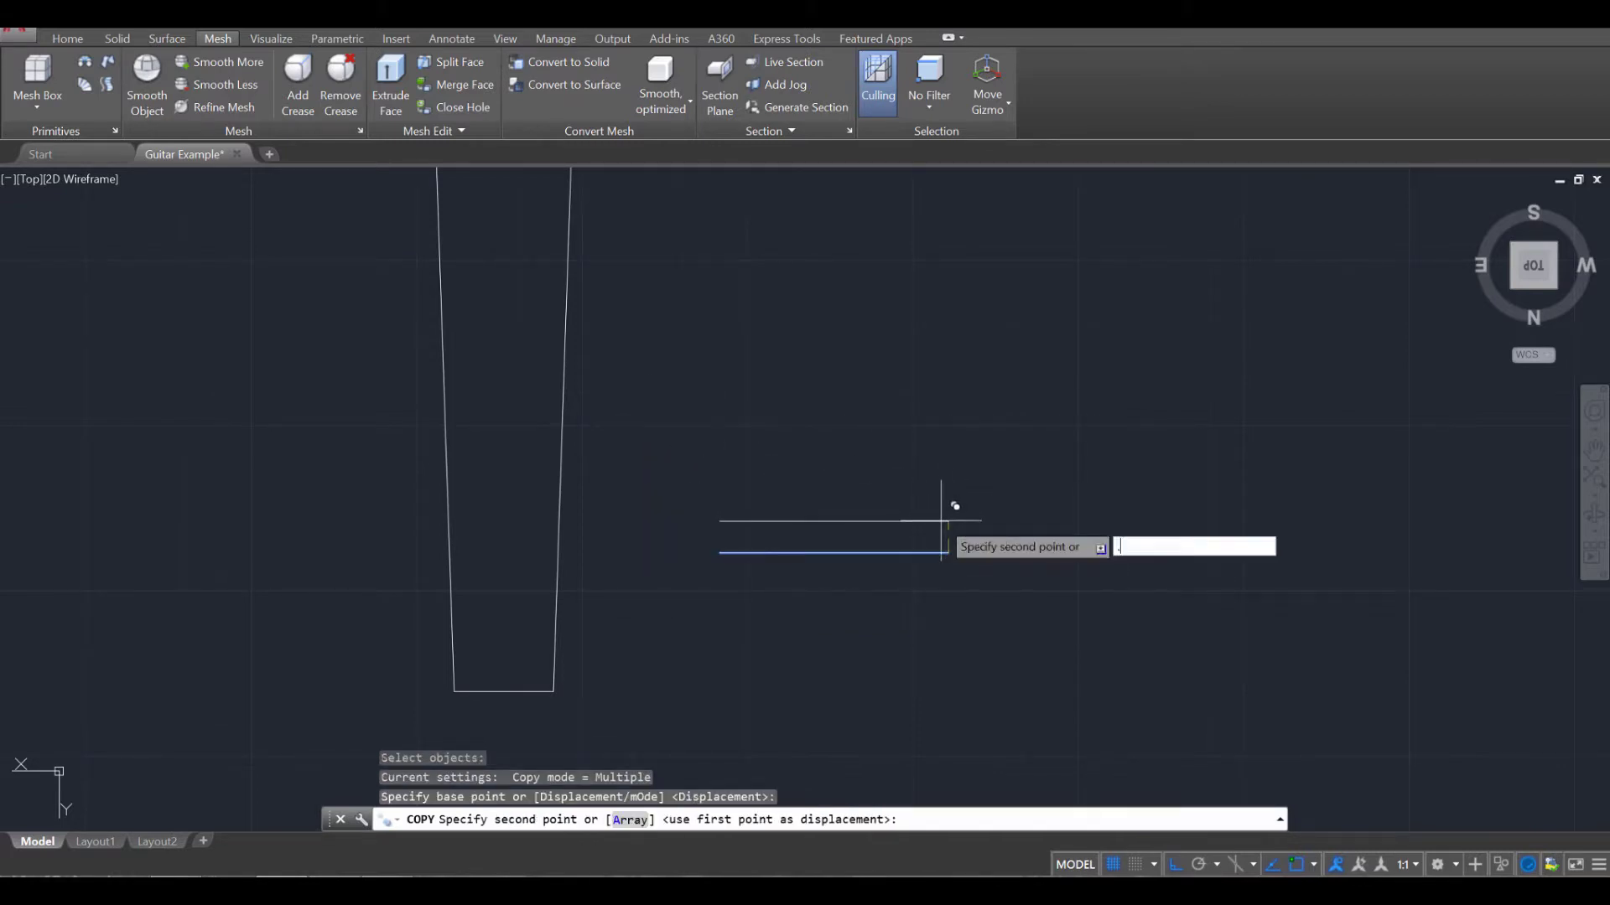
type("2")
key("Return")
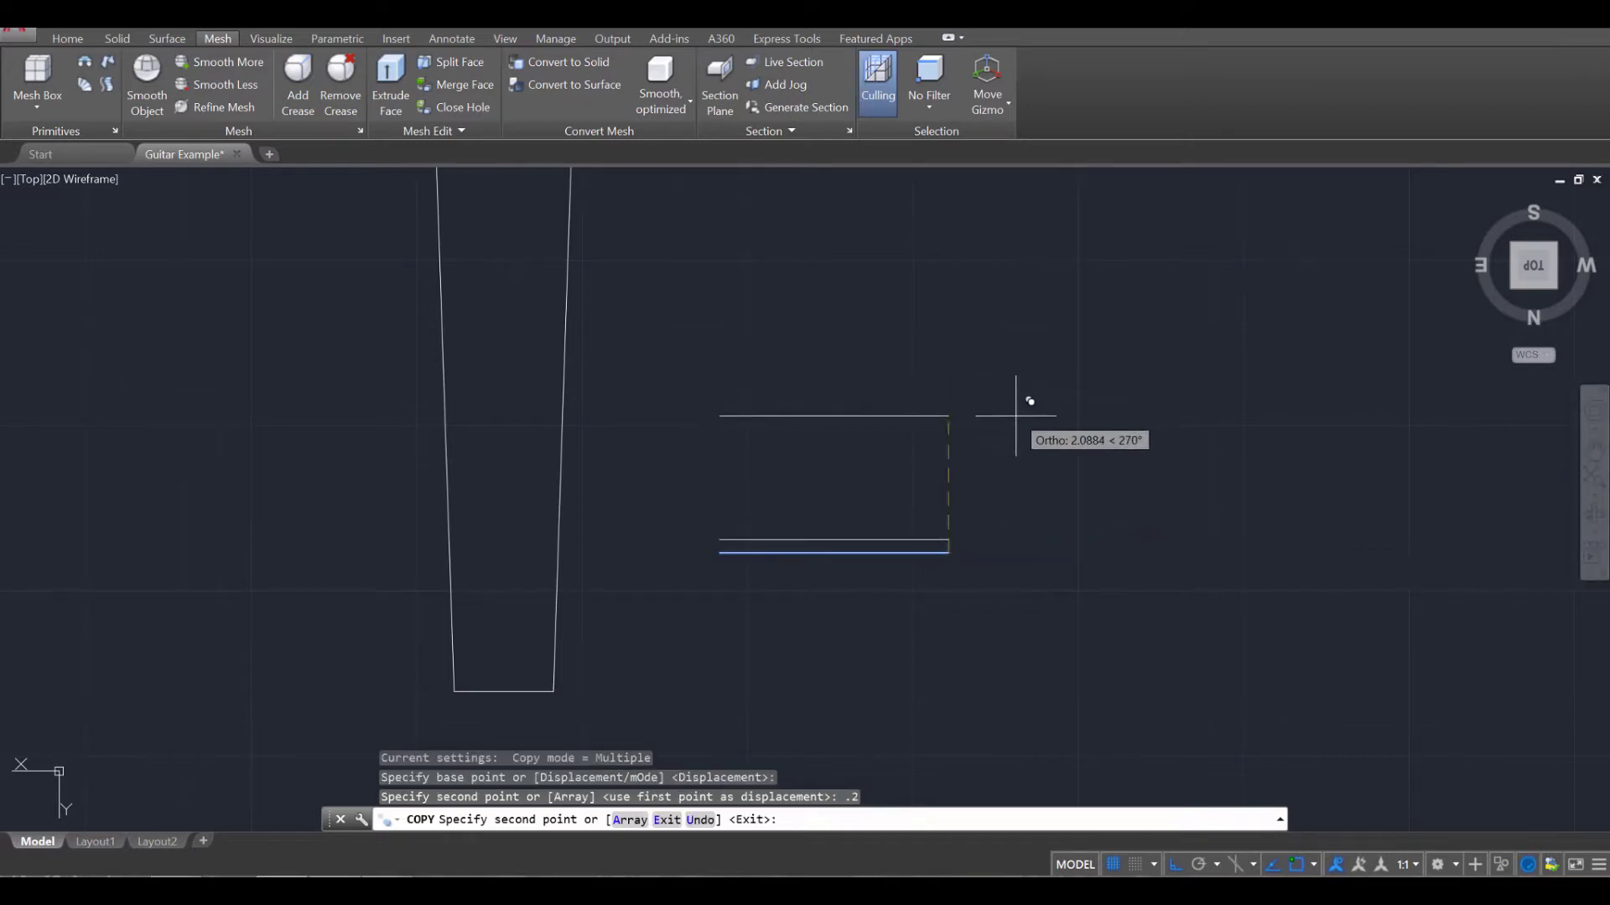
key("Escape")
key("Escape")
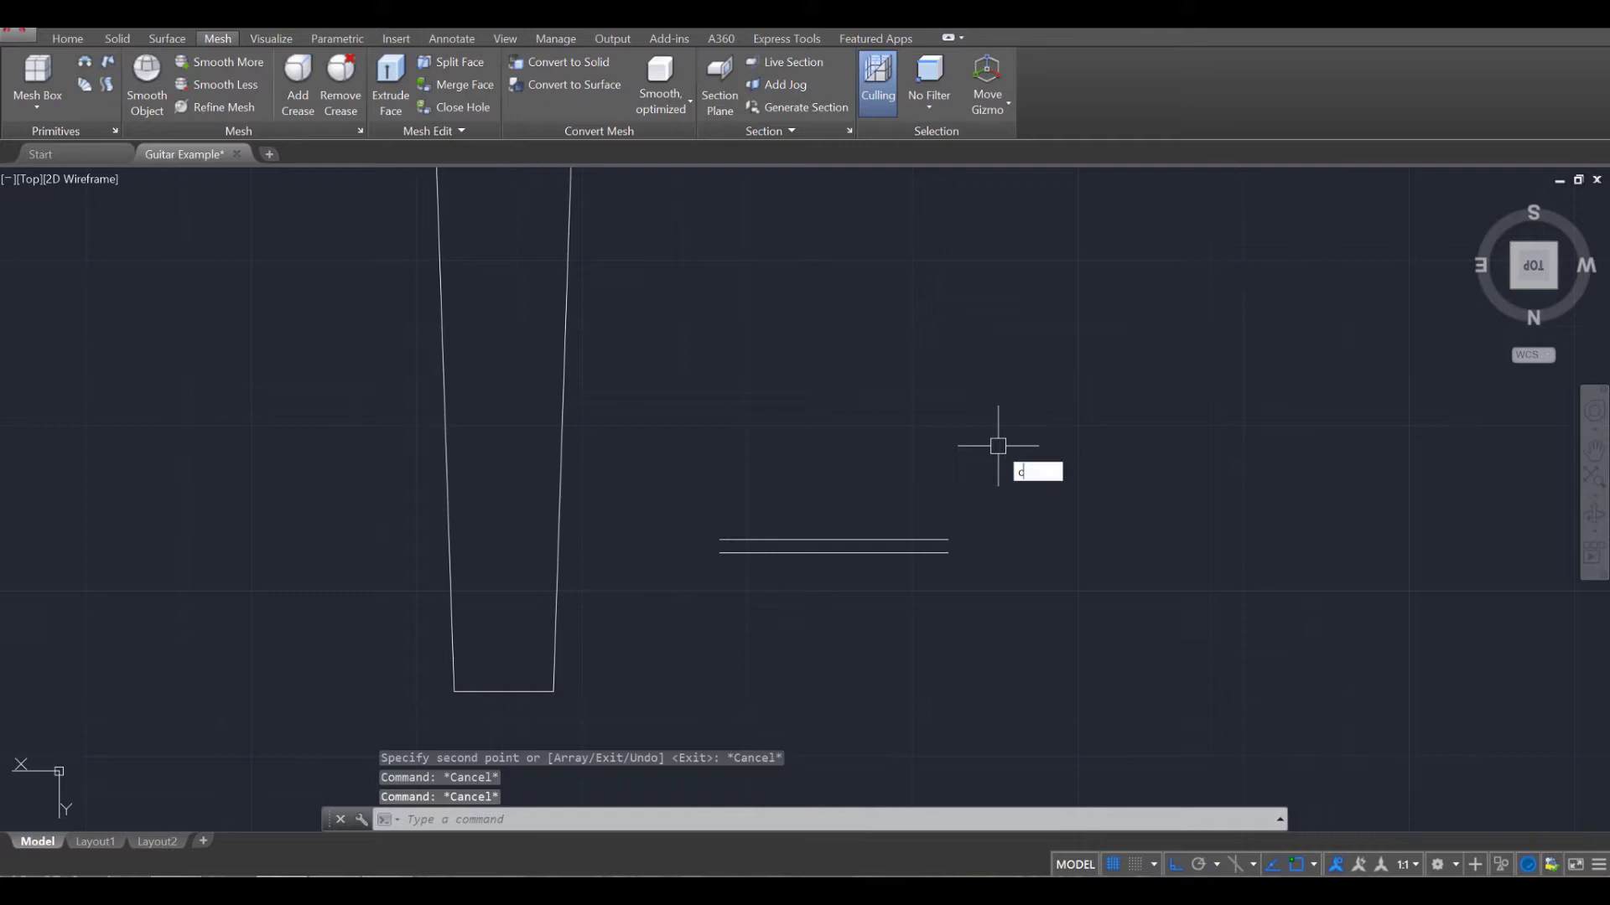
Step: Copy the pair of parallel lines horizontally so that it crosses both sides of the copied neck outline
key("Return")
left_click(1024, 621)
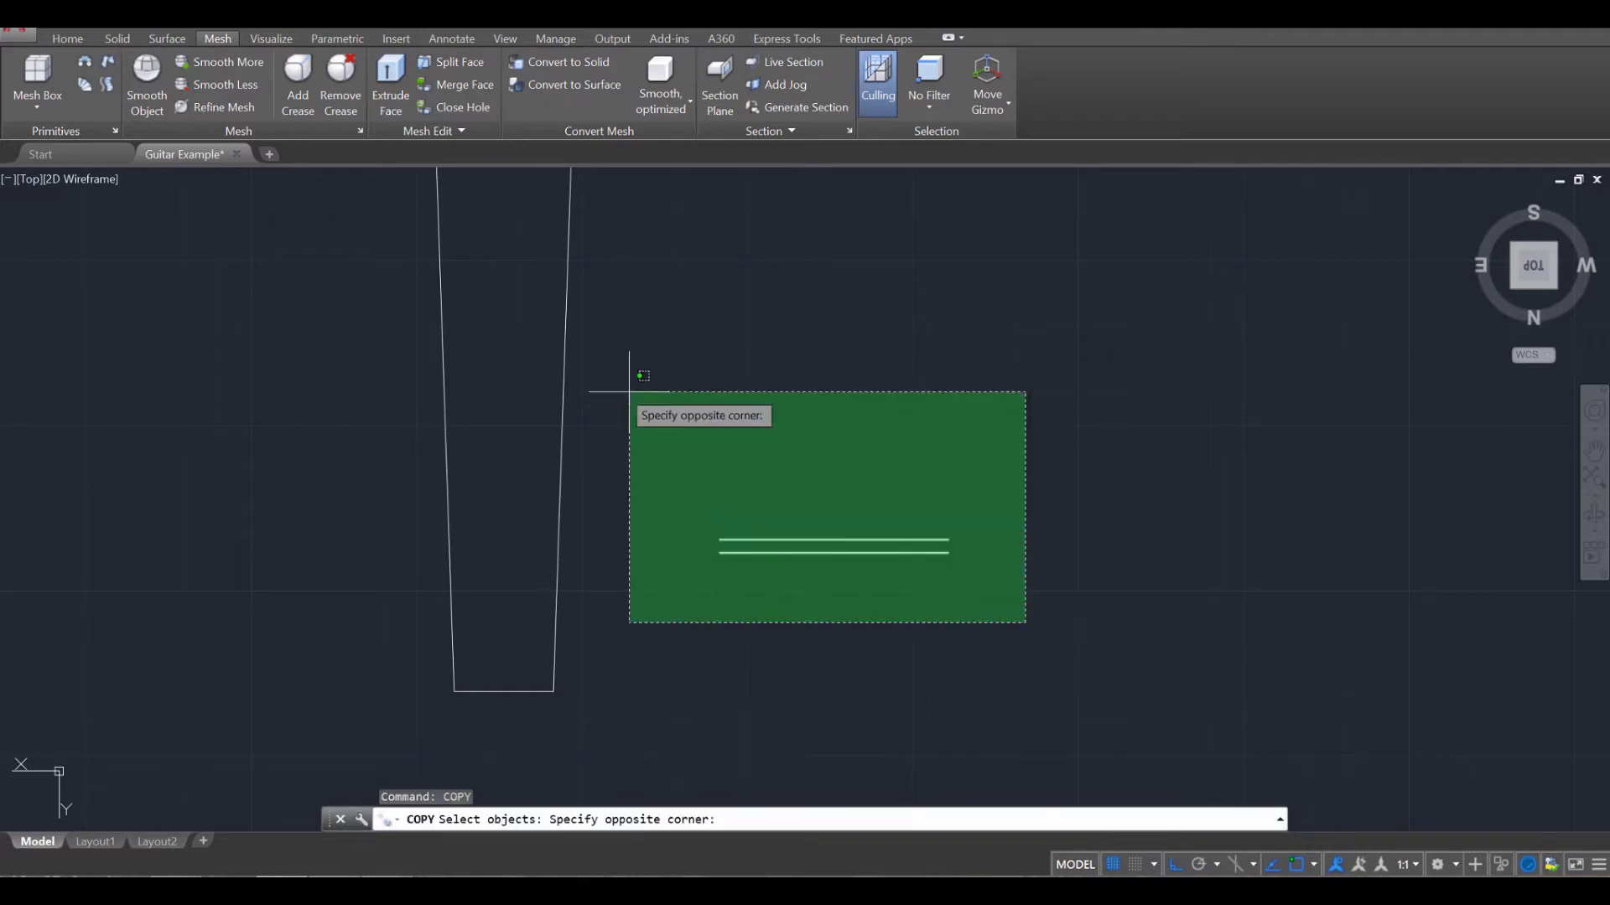
left_click(573, 353)
key("Return")
left_click(720, 540)
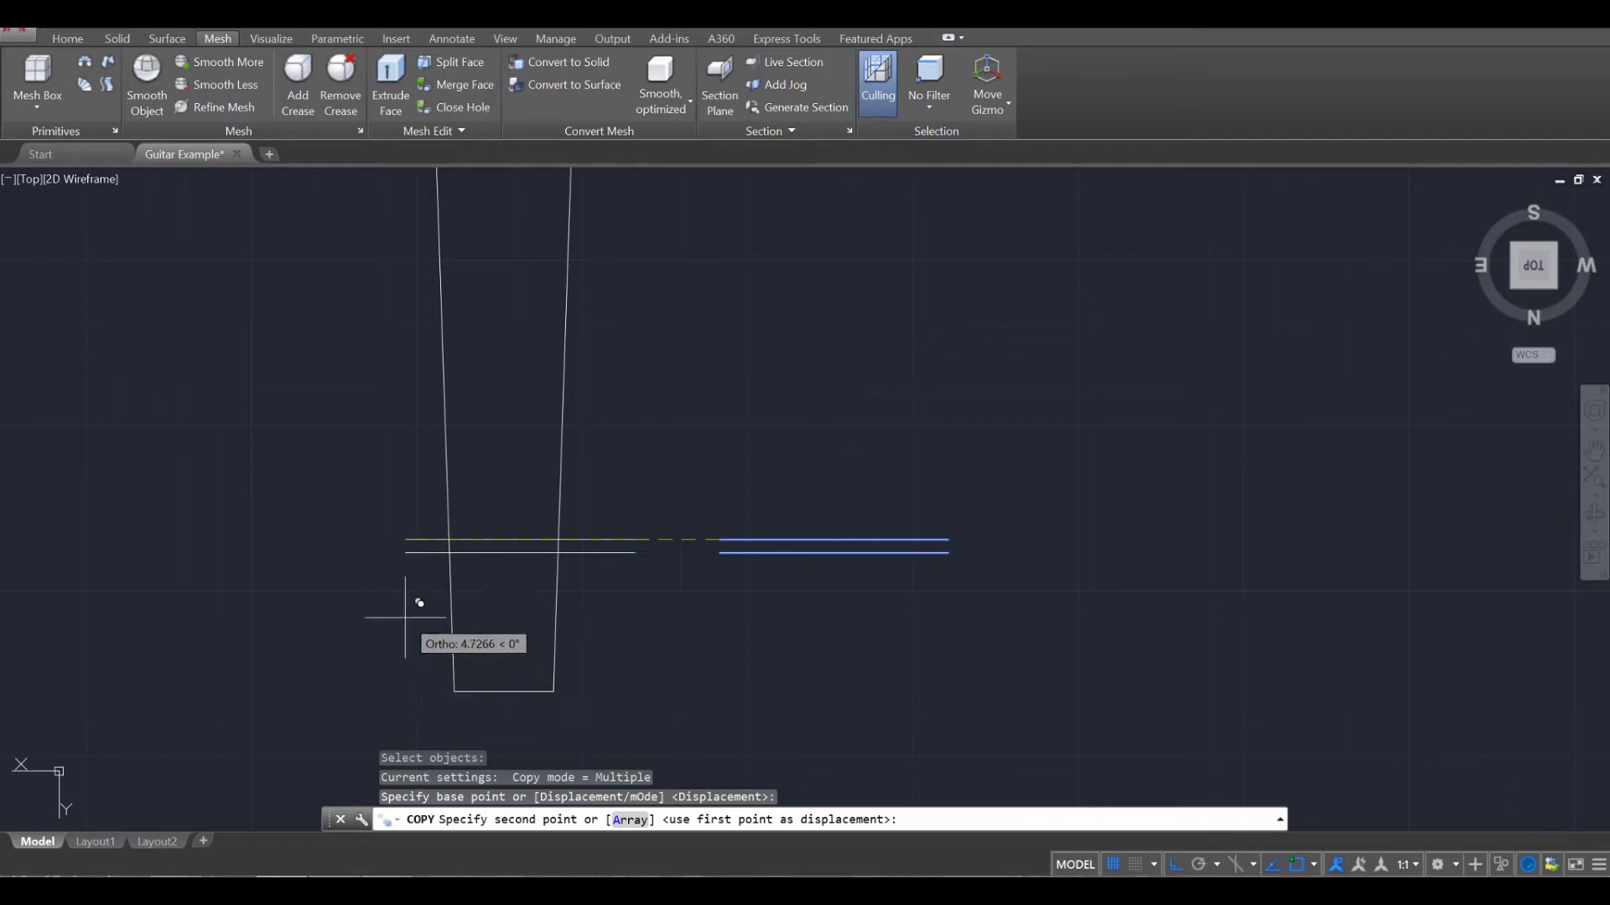
left_click(394, 615)
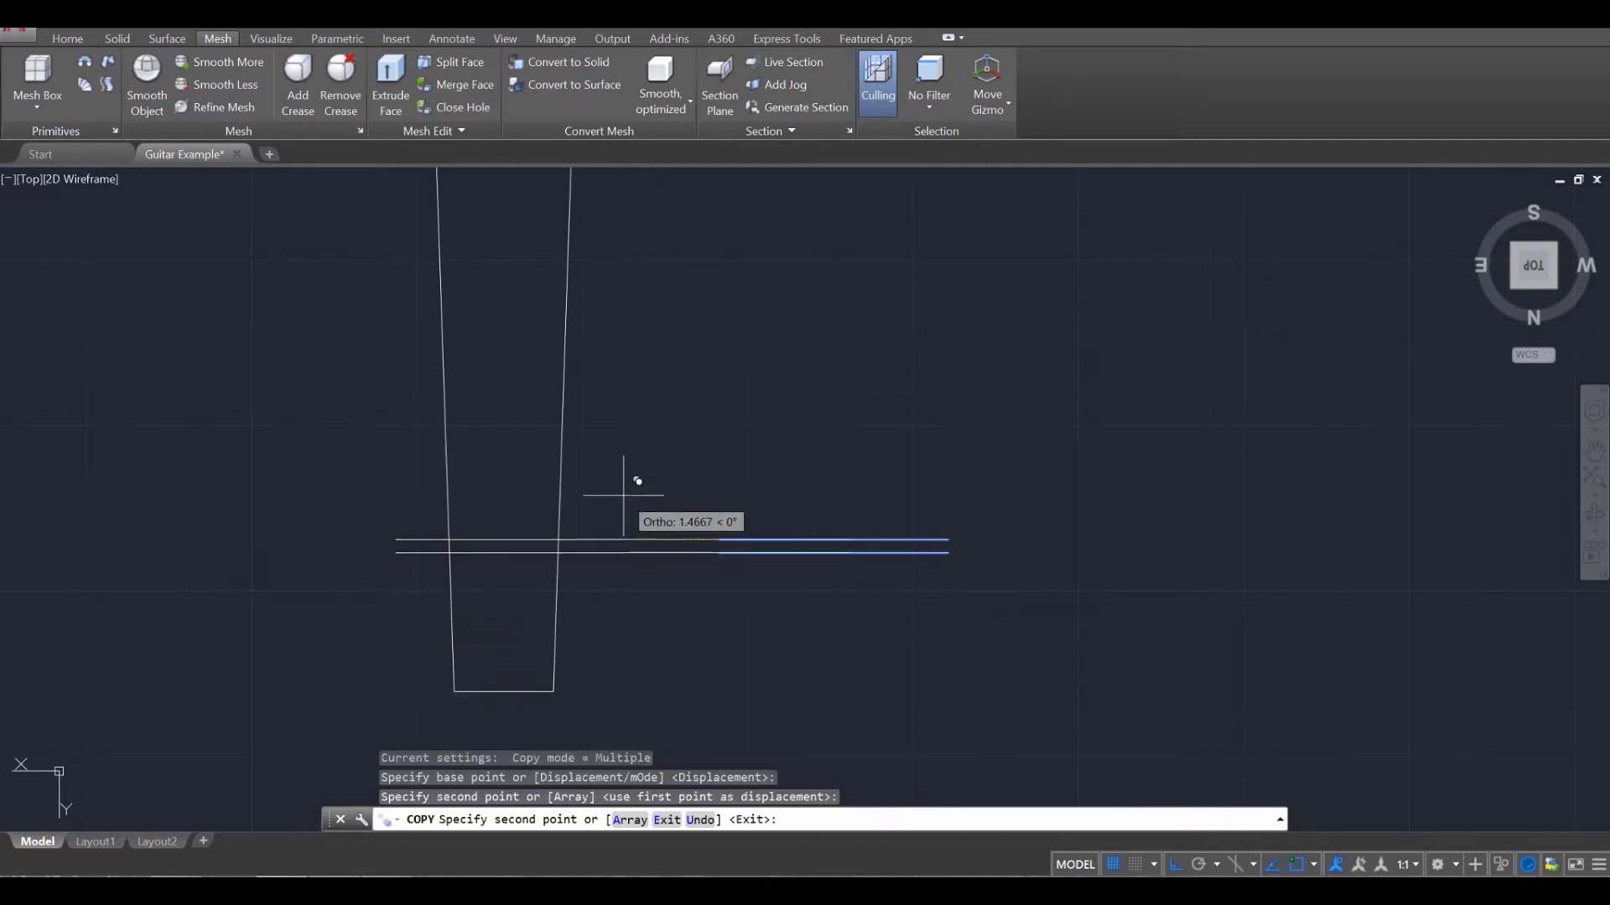
key("Escape")
key("Escape")
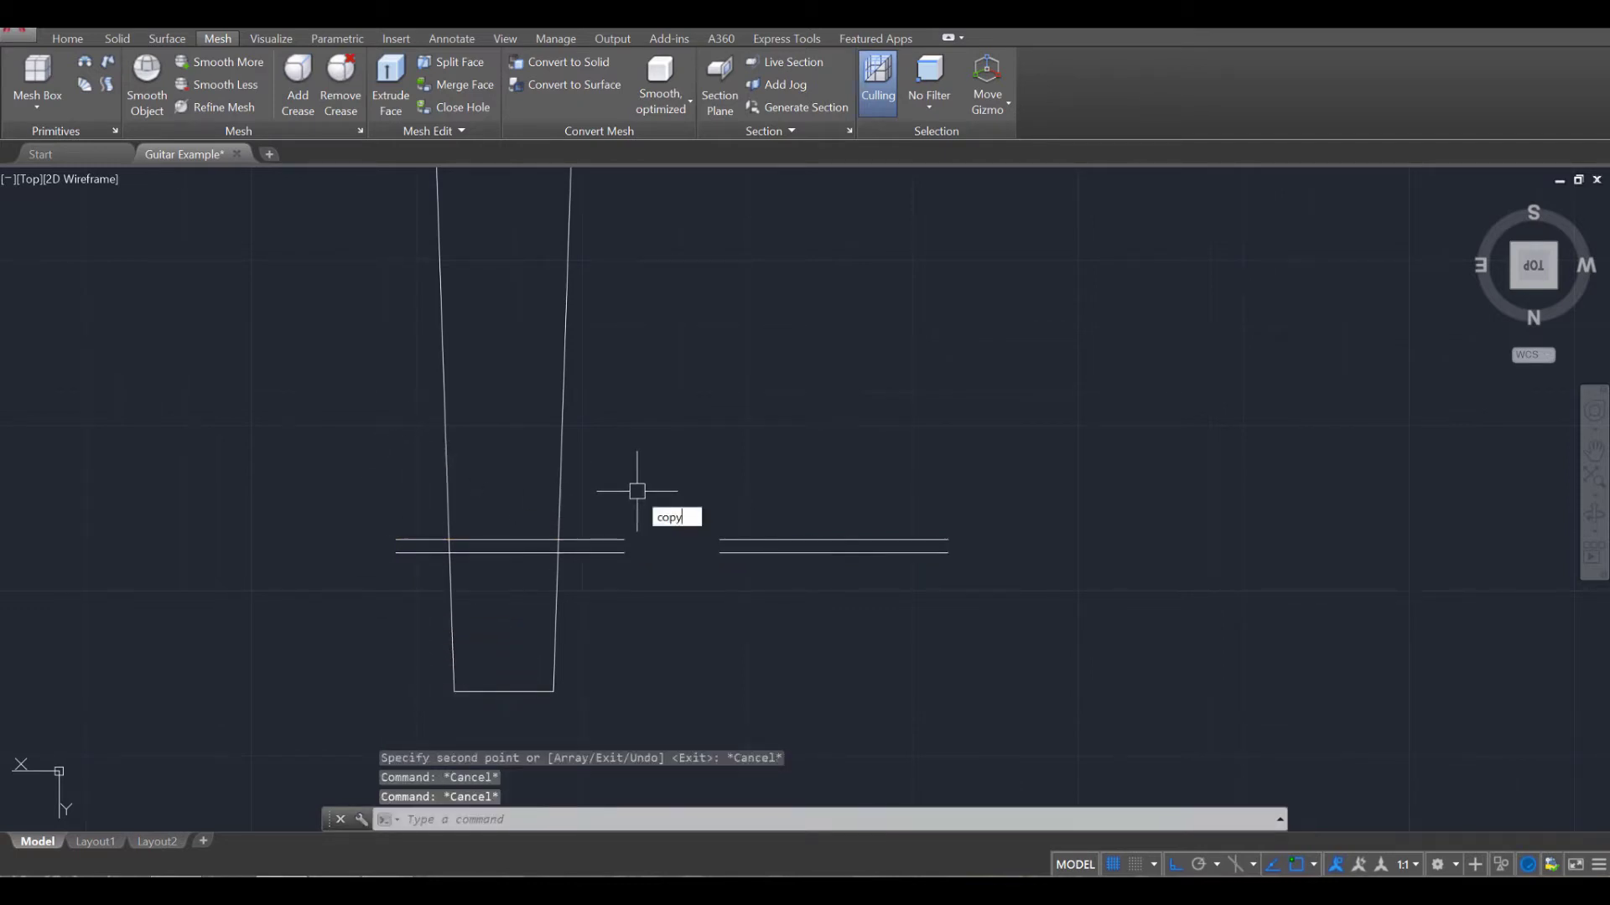
Step: Copy the pair of fret lines on the neck about 1.1 units toward the neck's narrow end
type("copy")
key("Return")
left_click(646, 560)
left_click(600, 507)
key("Return")
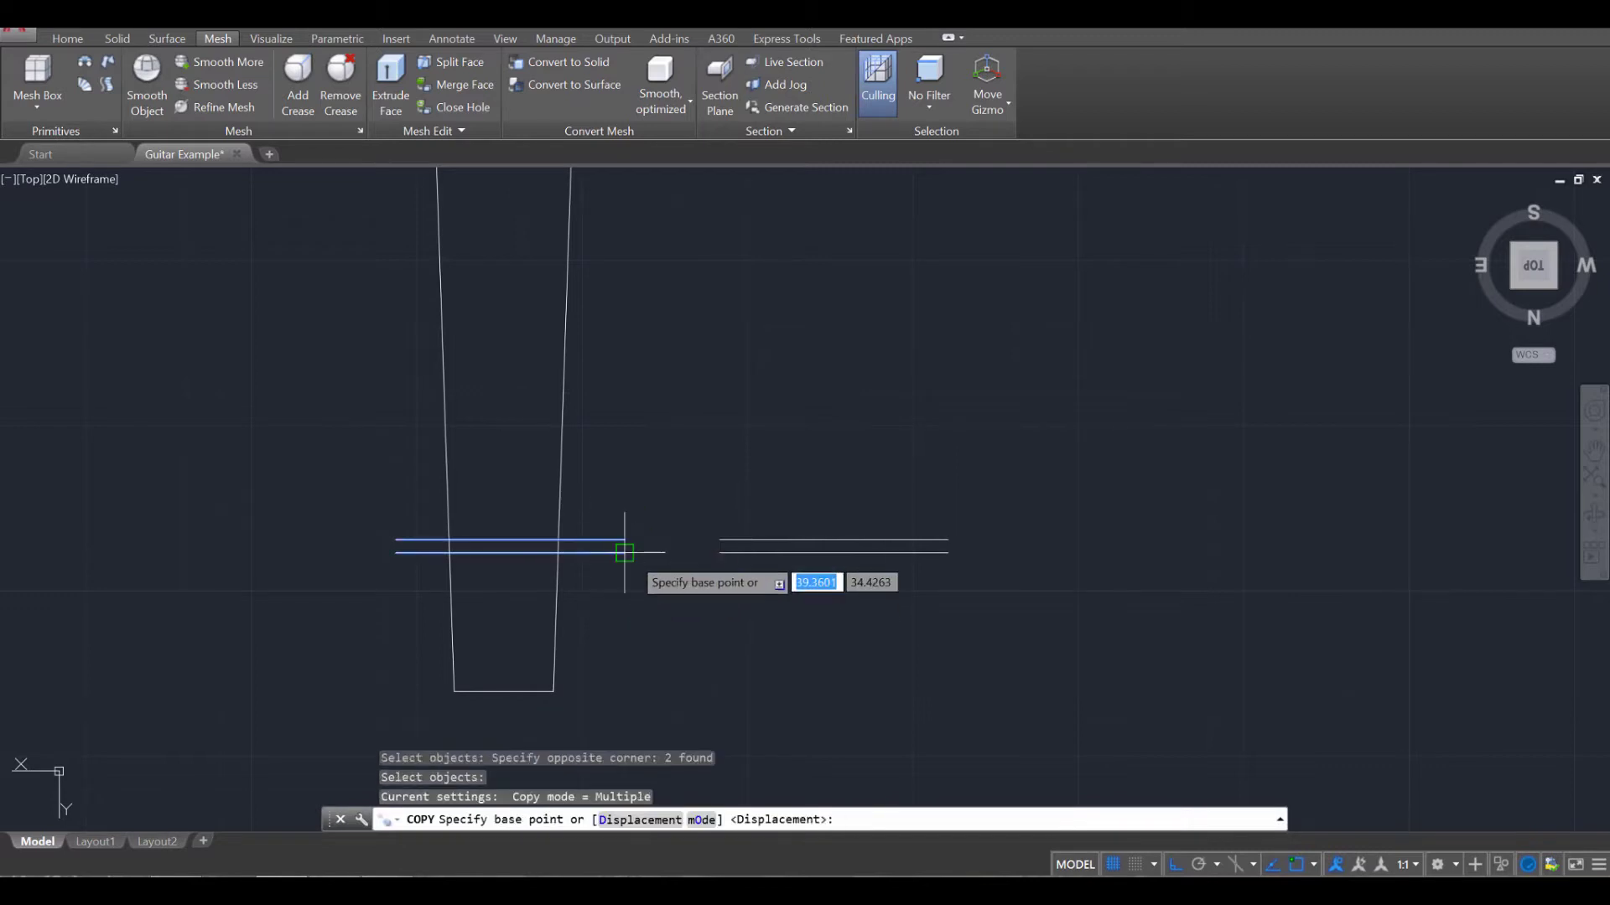
left_click(625, 553)
left_click(614, 627)
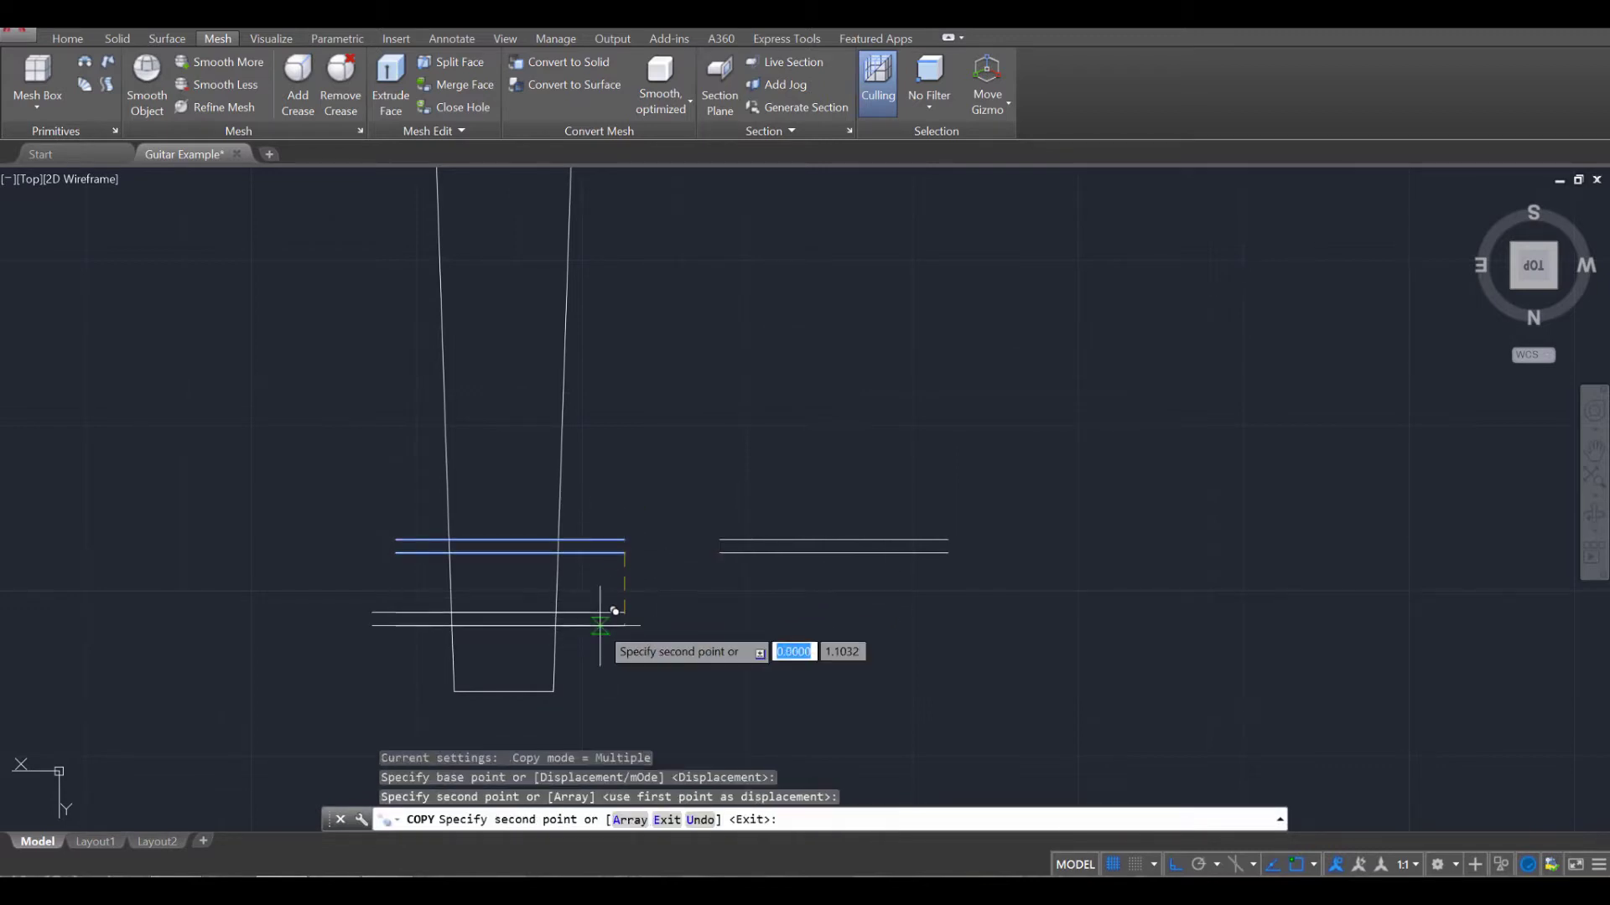
Step: Place further copies of the fret line pair at widening intervals along the neck up to its curved wide end
left_click(613, 457)
middle_click_drag(618, 388, 623, 493)
middle_click_drag(626, 369, 625, 468)
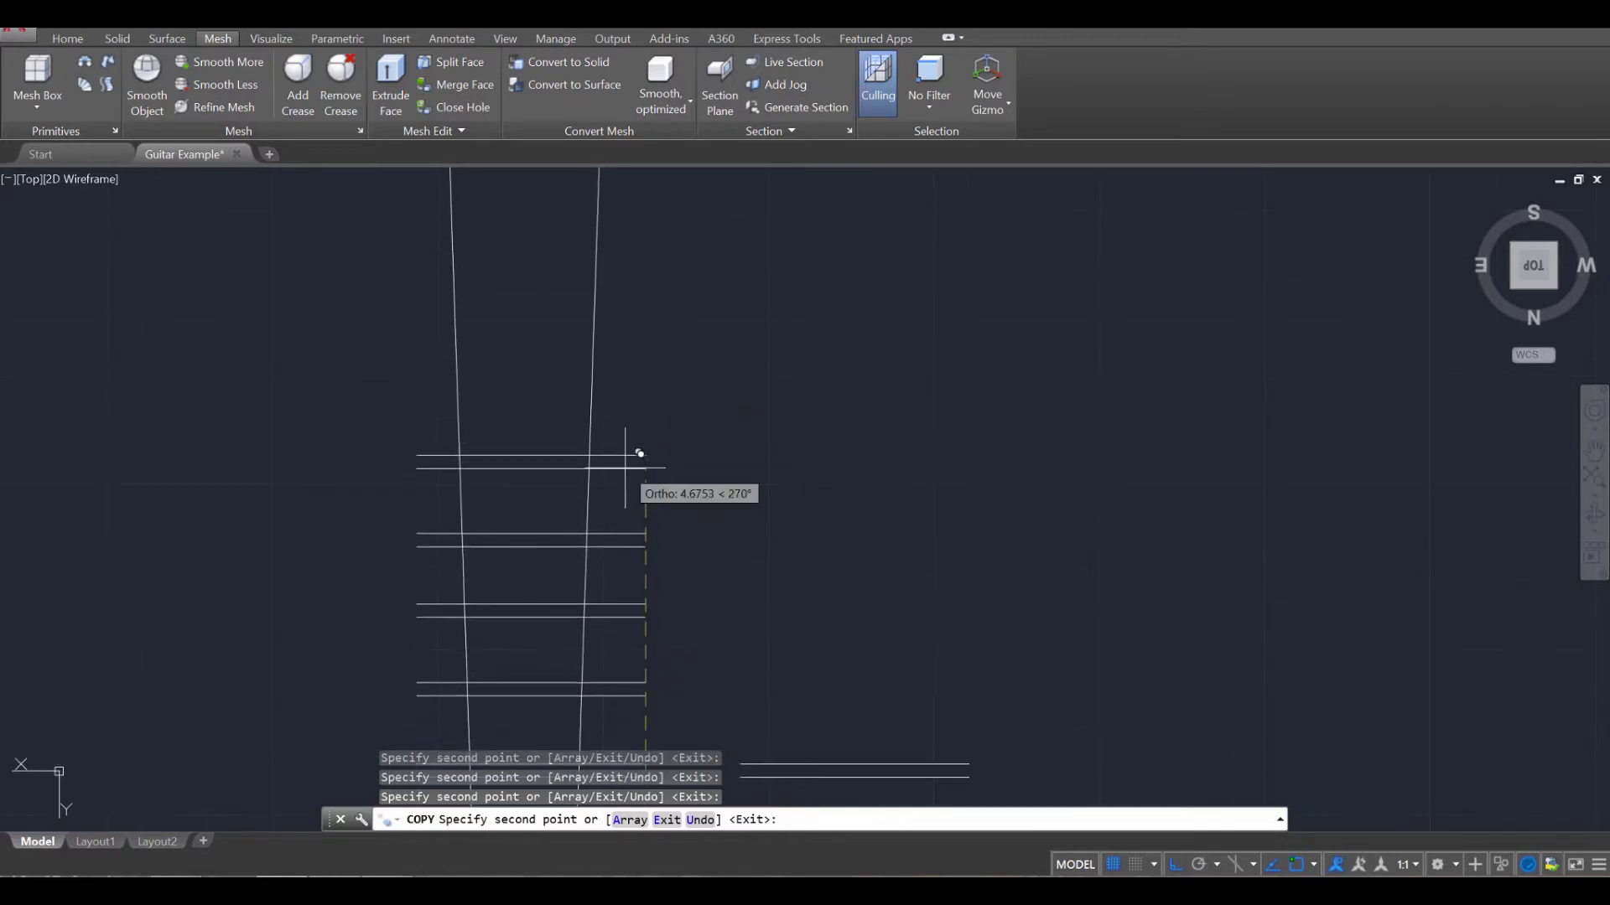
middle_click_drag(614, 398, 627, 489)
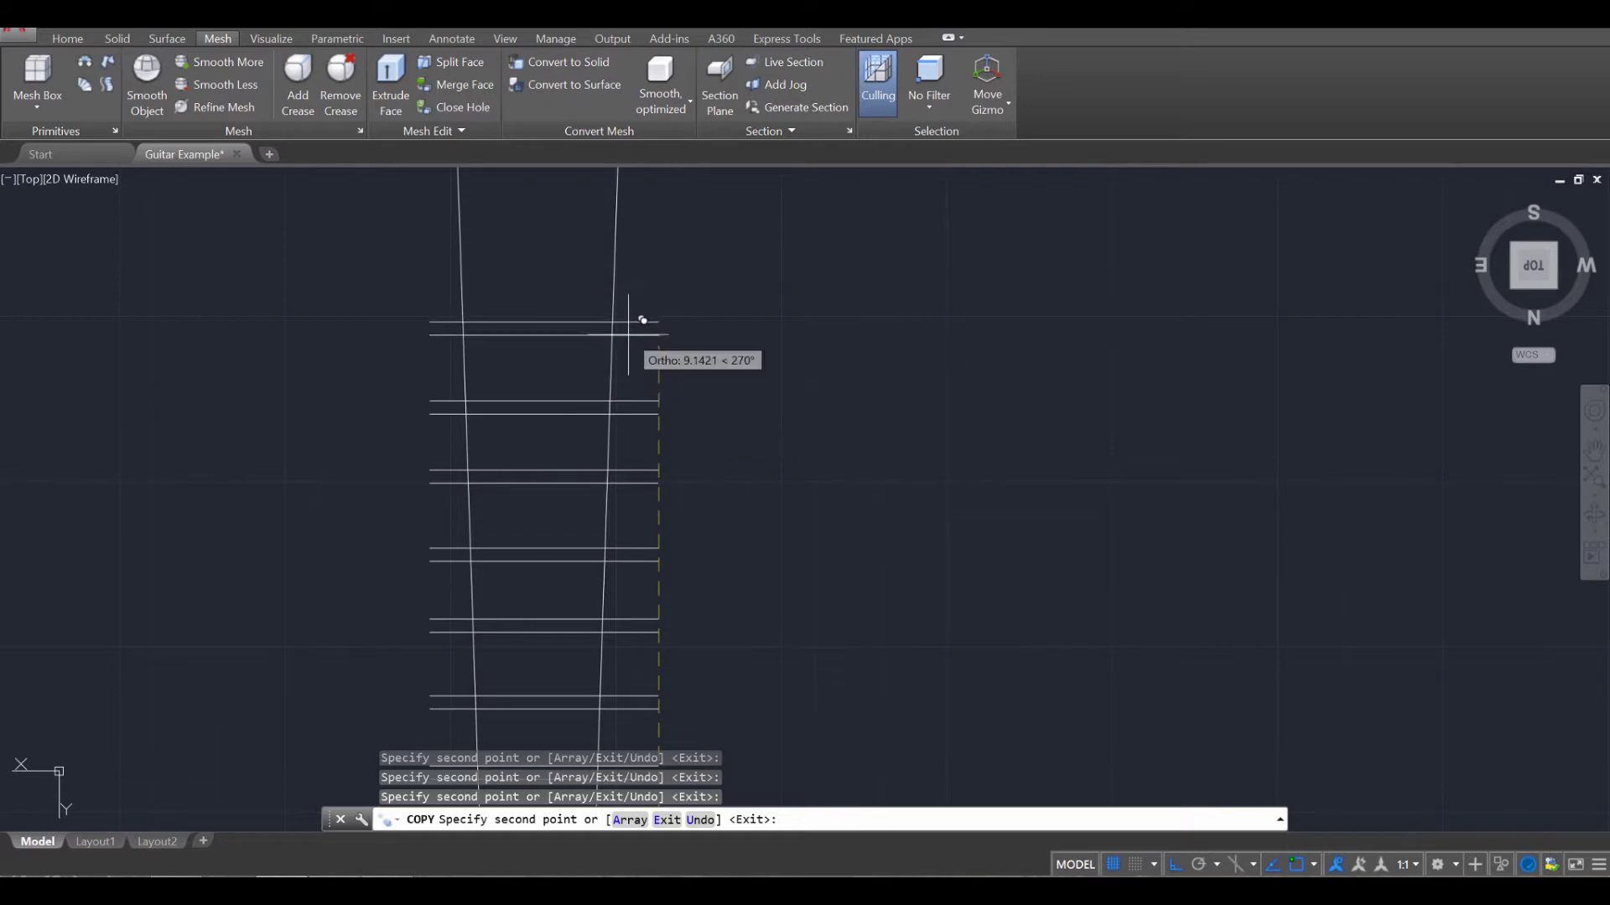
middle_click_drag(654, 289, 662, 462)
middle_click_drag(673, 349, 665, 523)
left_click(641, 506)
middle_click_drag(668, 378, 687, 507)
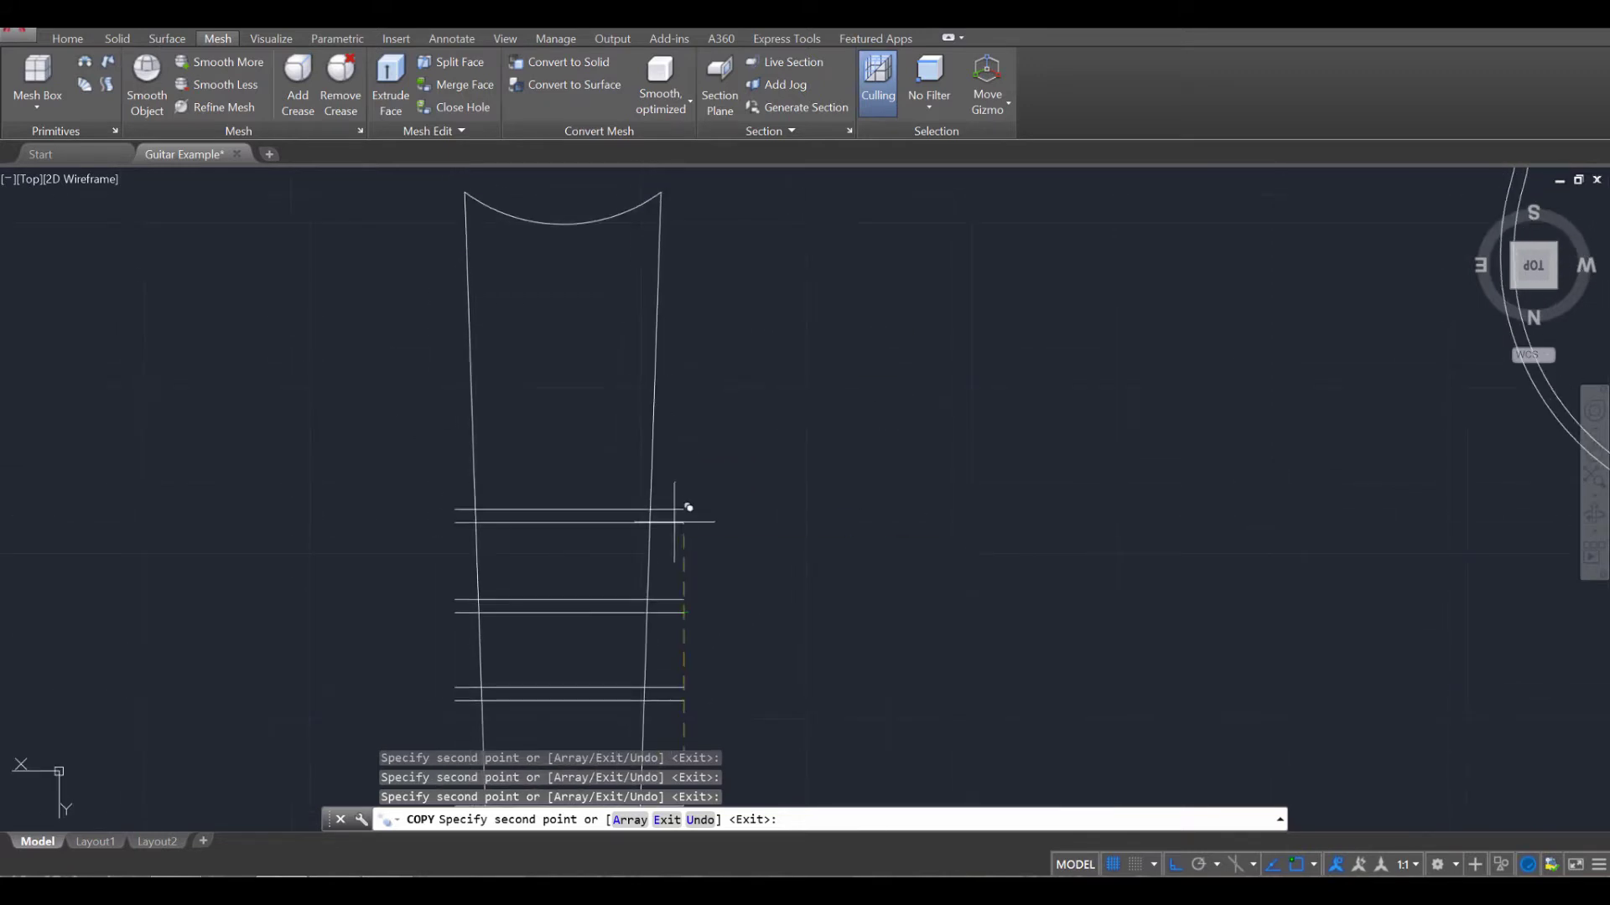
left_click(682, 493)
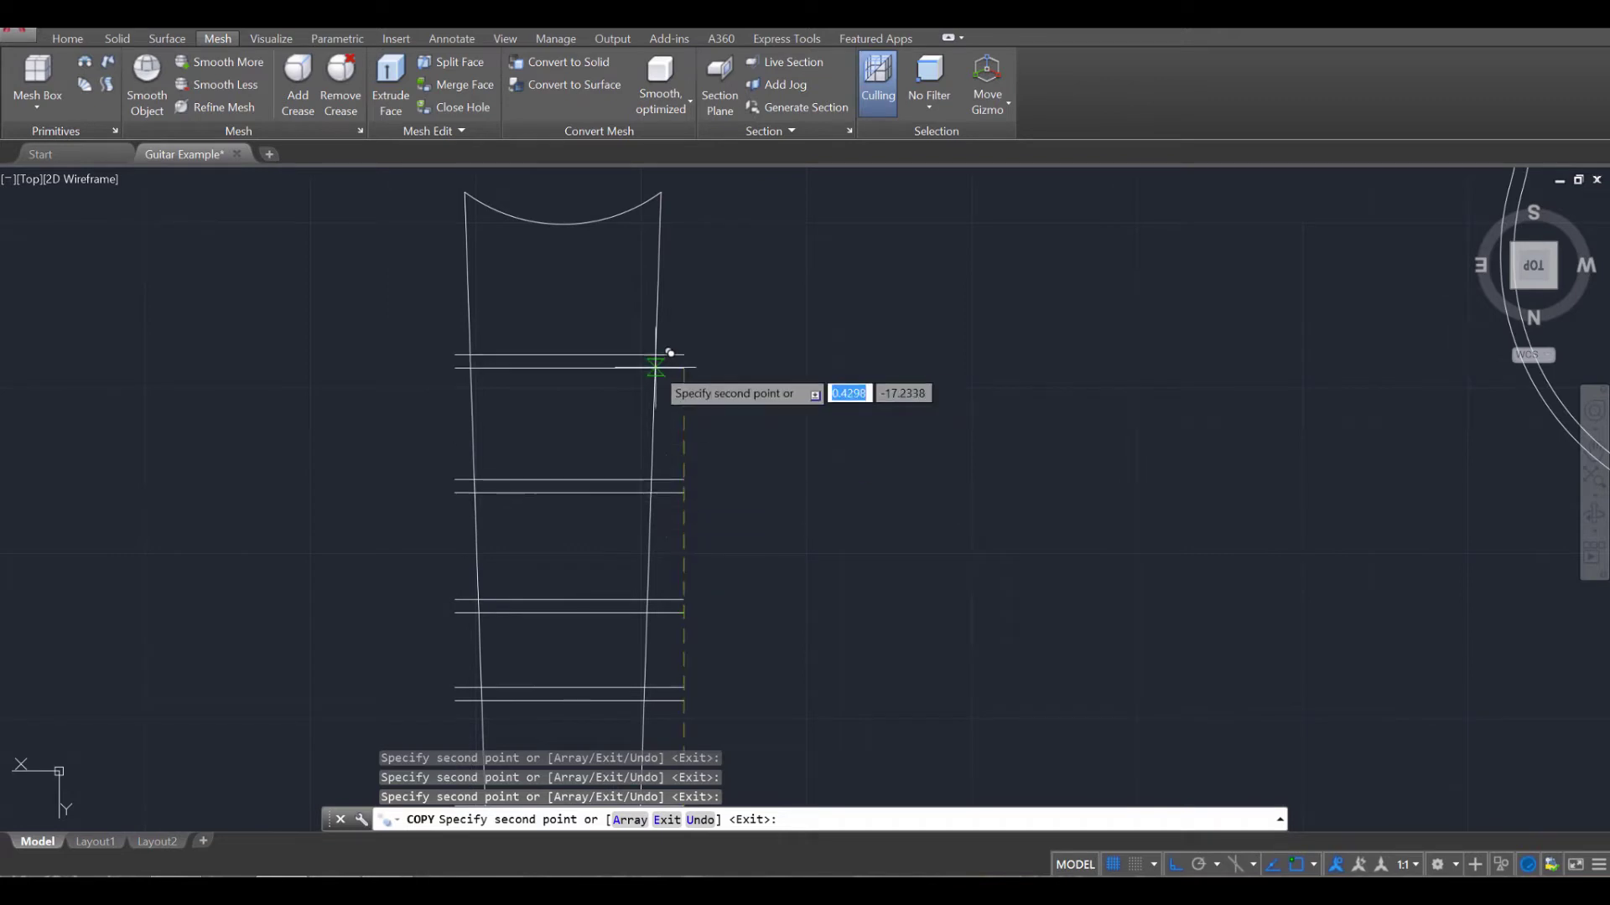
scroll(755, 506, "down", 2)
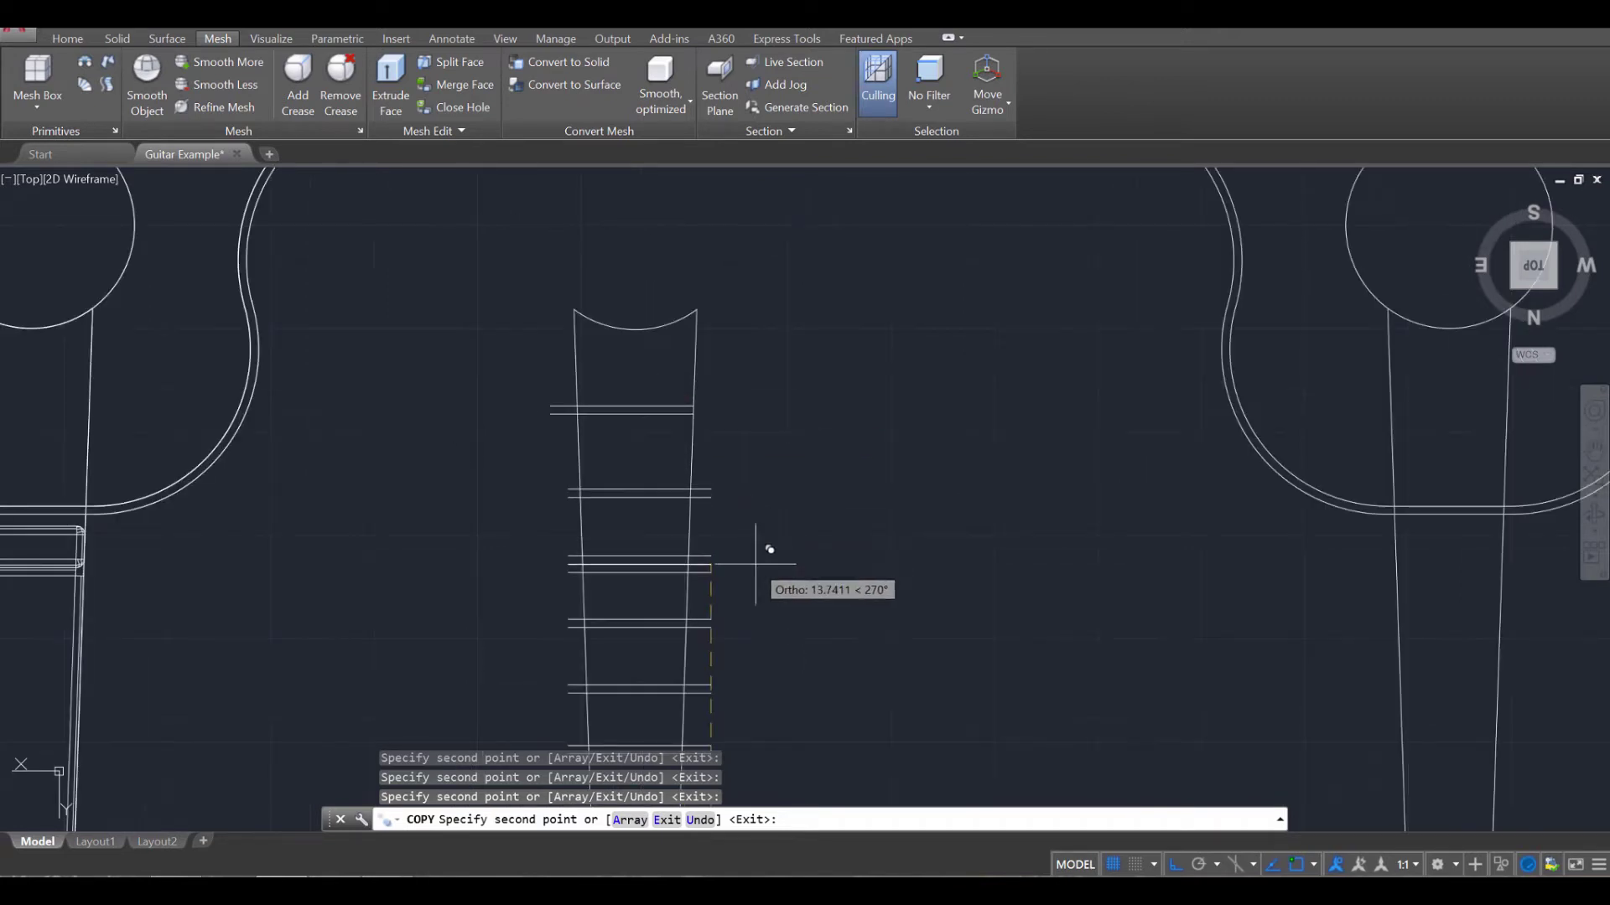
scroll(730, 424, "up", 6)
scroll(688, 409, "up", 4)
scroll(659, 468, "down", 10)
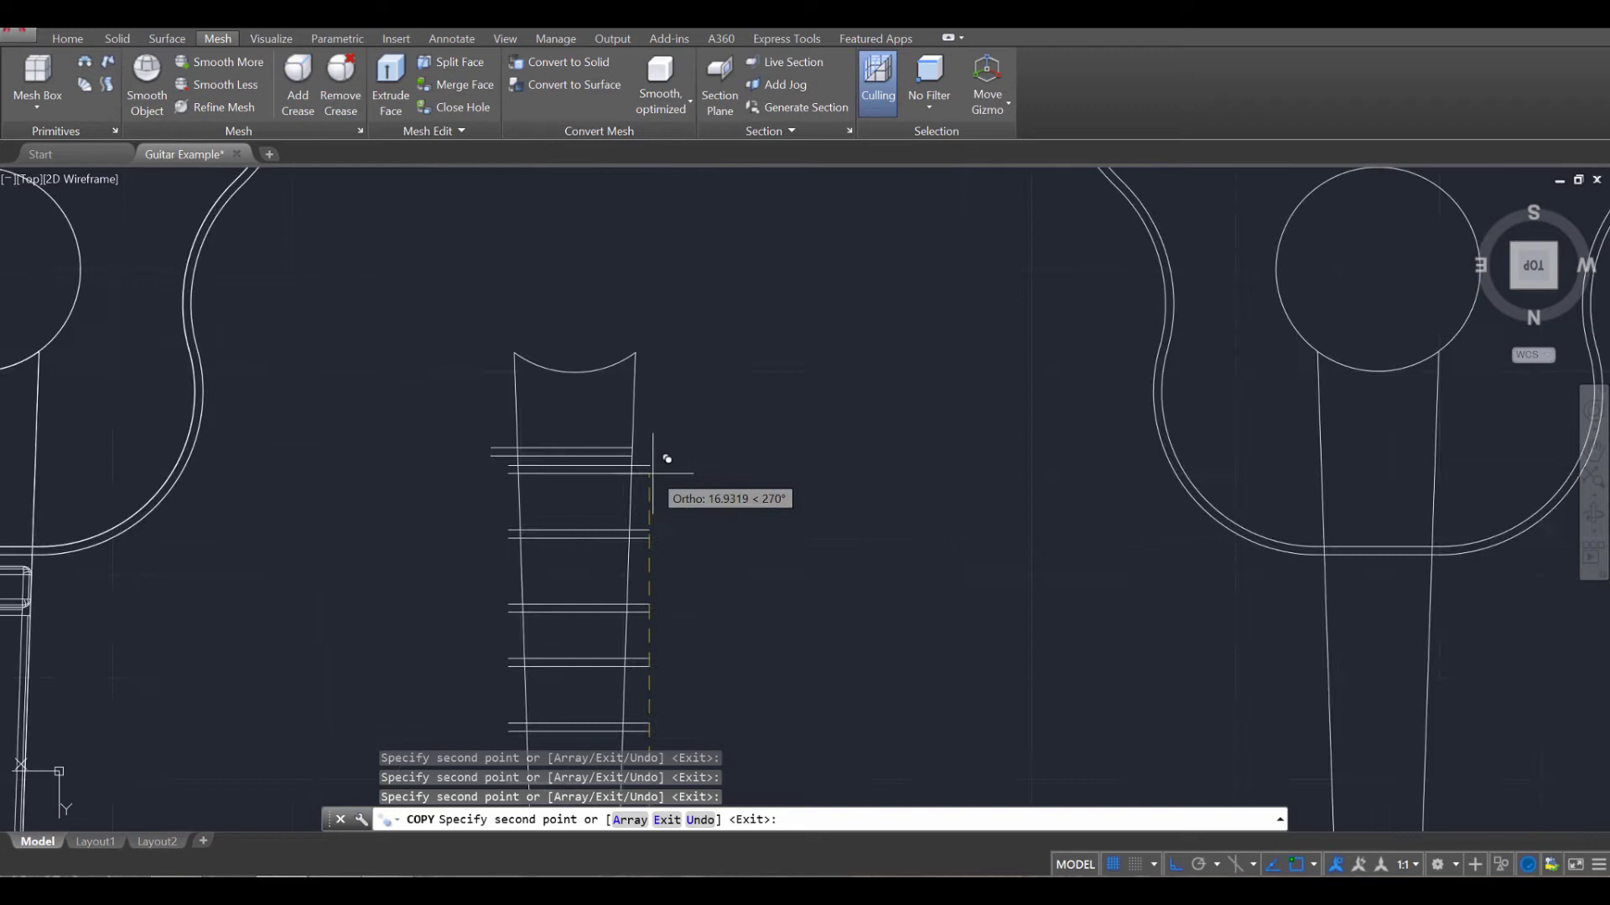
scroll(689, 530, "up", 2)
middle_click_drag(690, 530, 734, 315)
key("Escape")
scroll(761, 510, "down", 2)
middle_click_drag(766, 568, 829, 382)
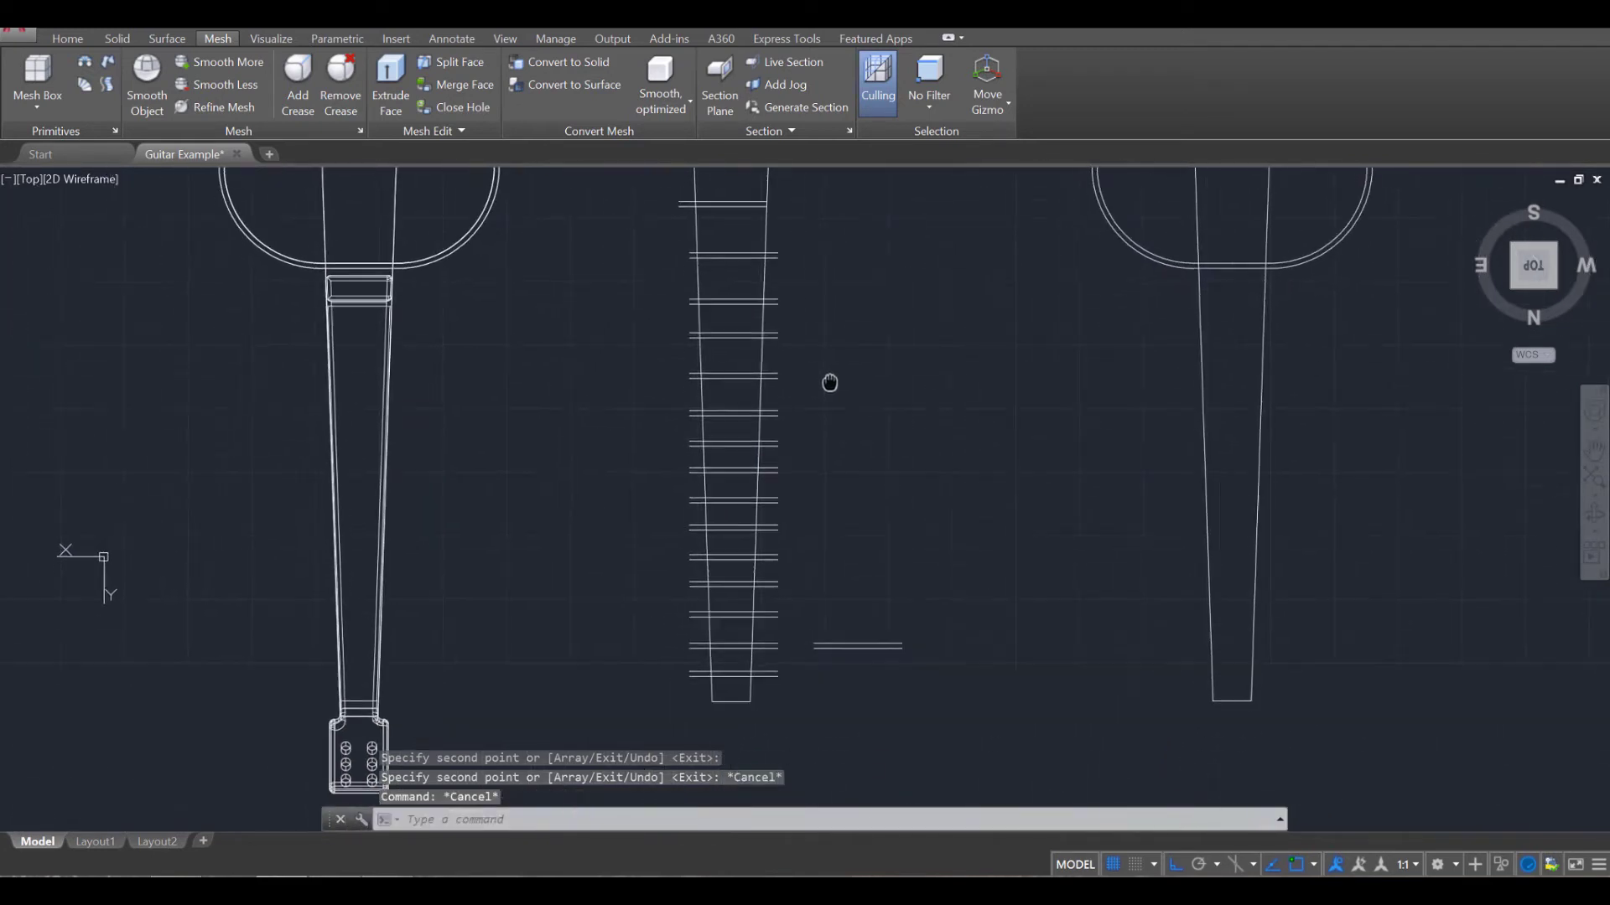
Step: Copy the fret line nearest the neck's narrow end about 0.7 units toward that end as a single line
scroll(727, 704, "up", 4)
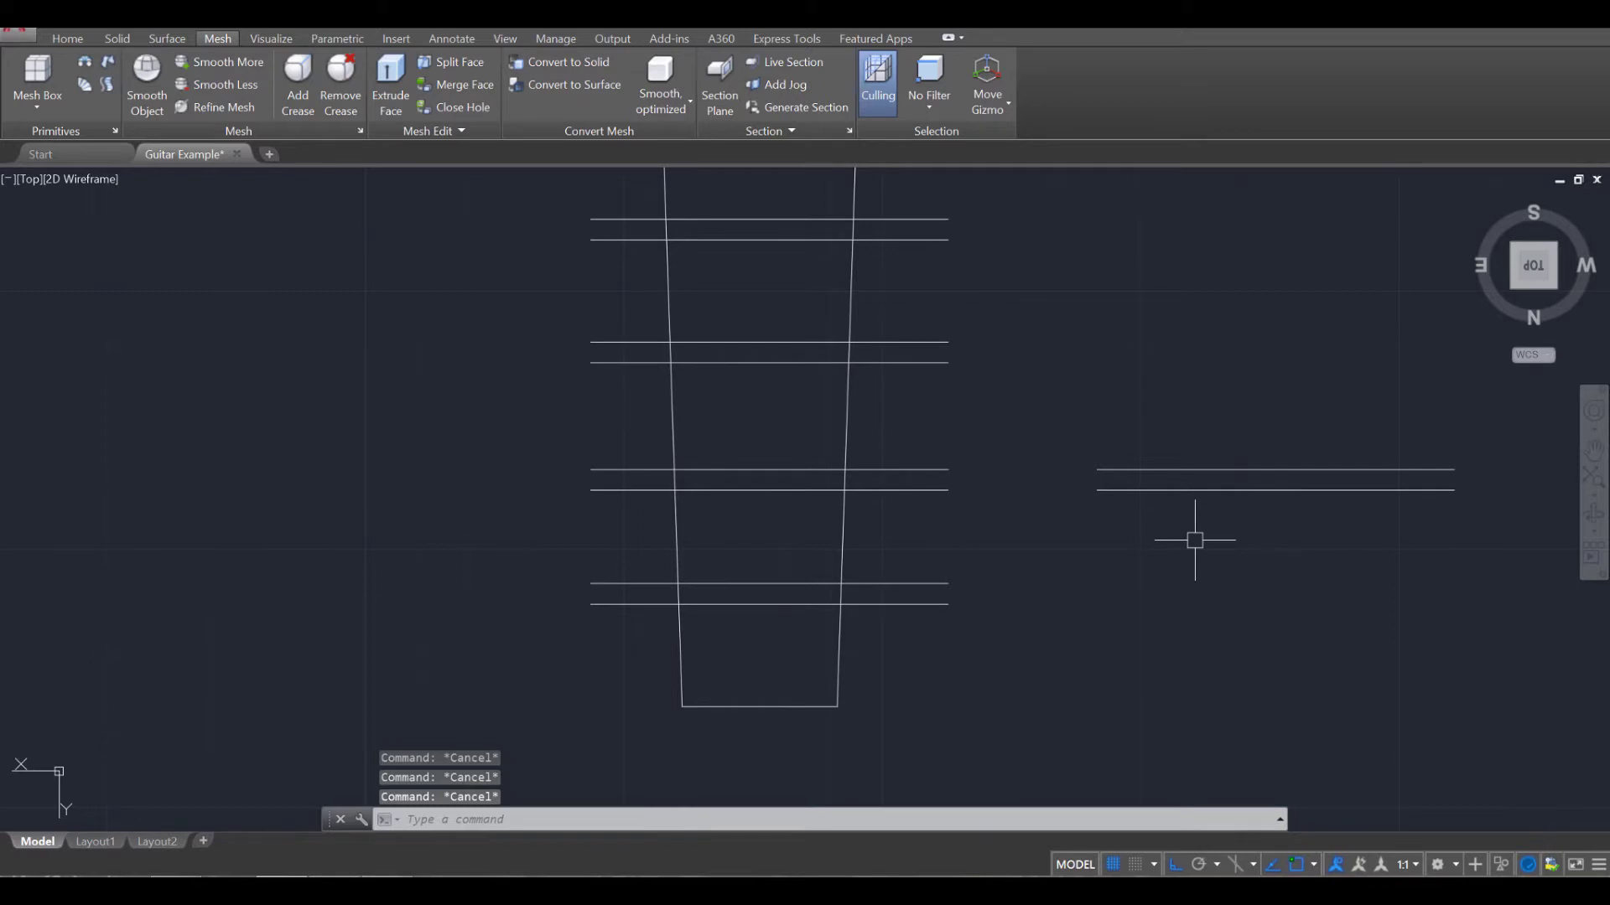
key("Return")
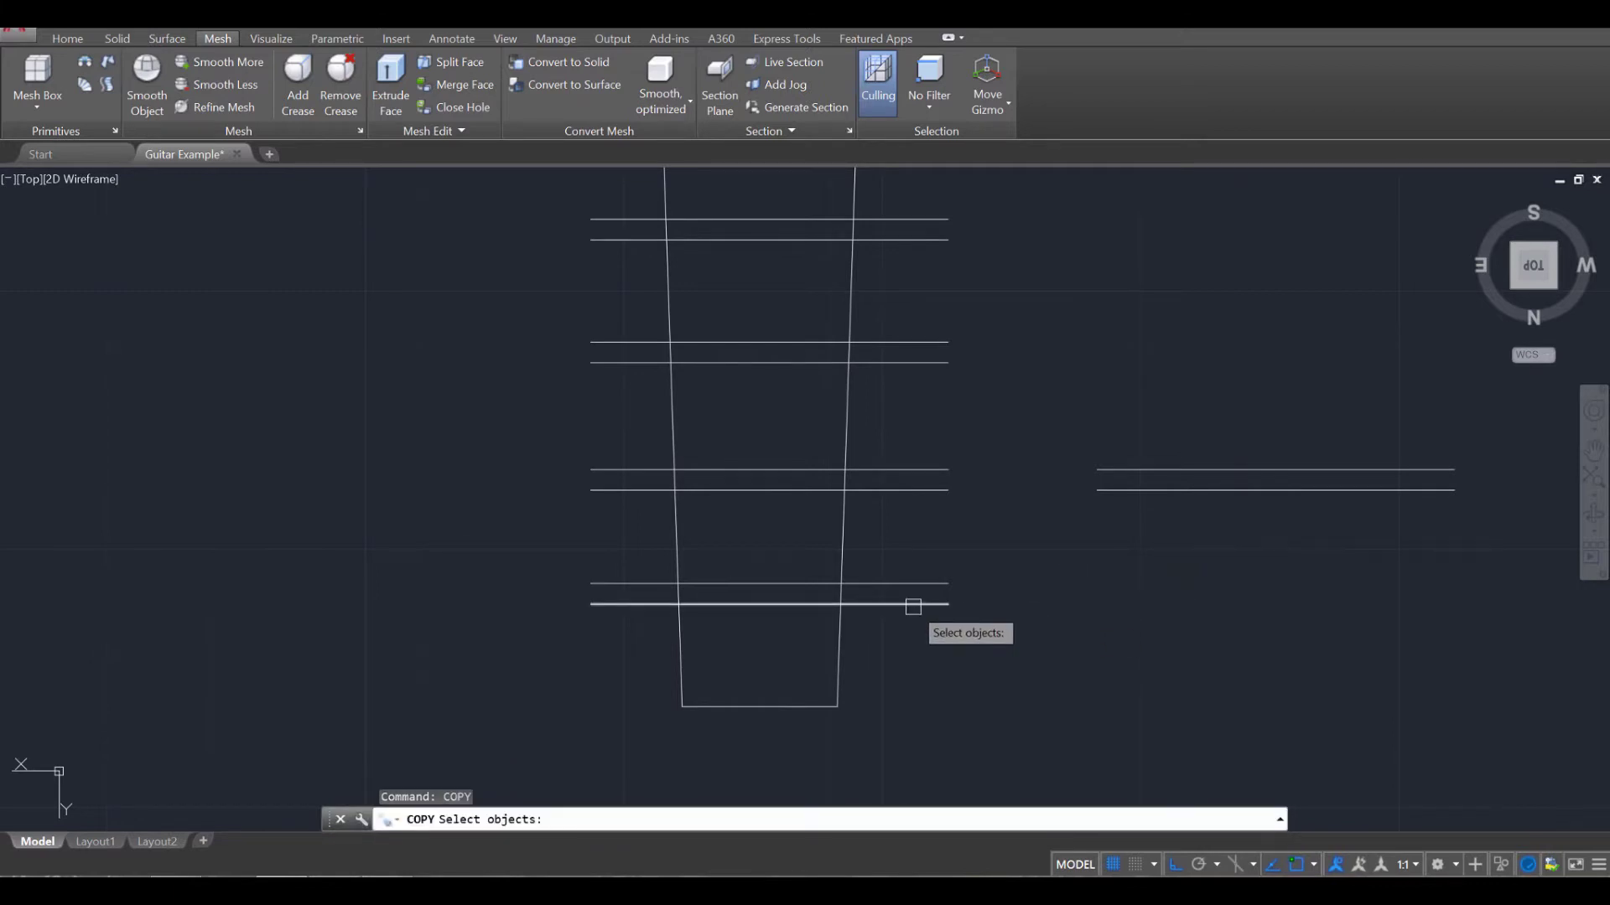
key("Return")
left_click(947, 603)
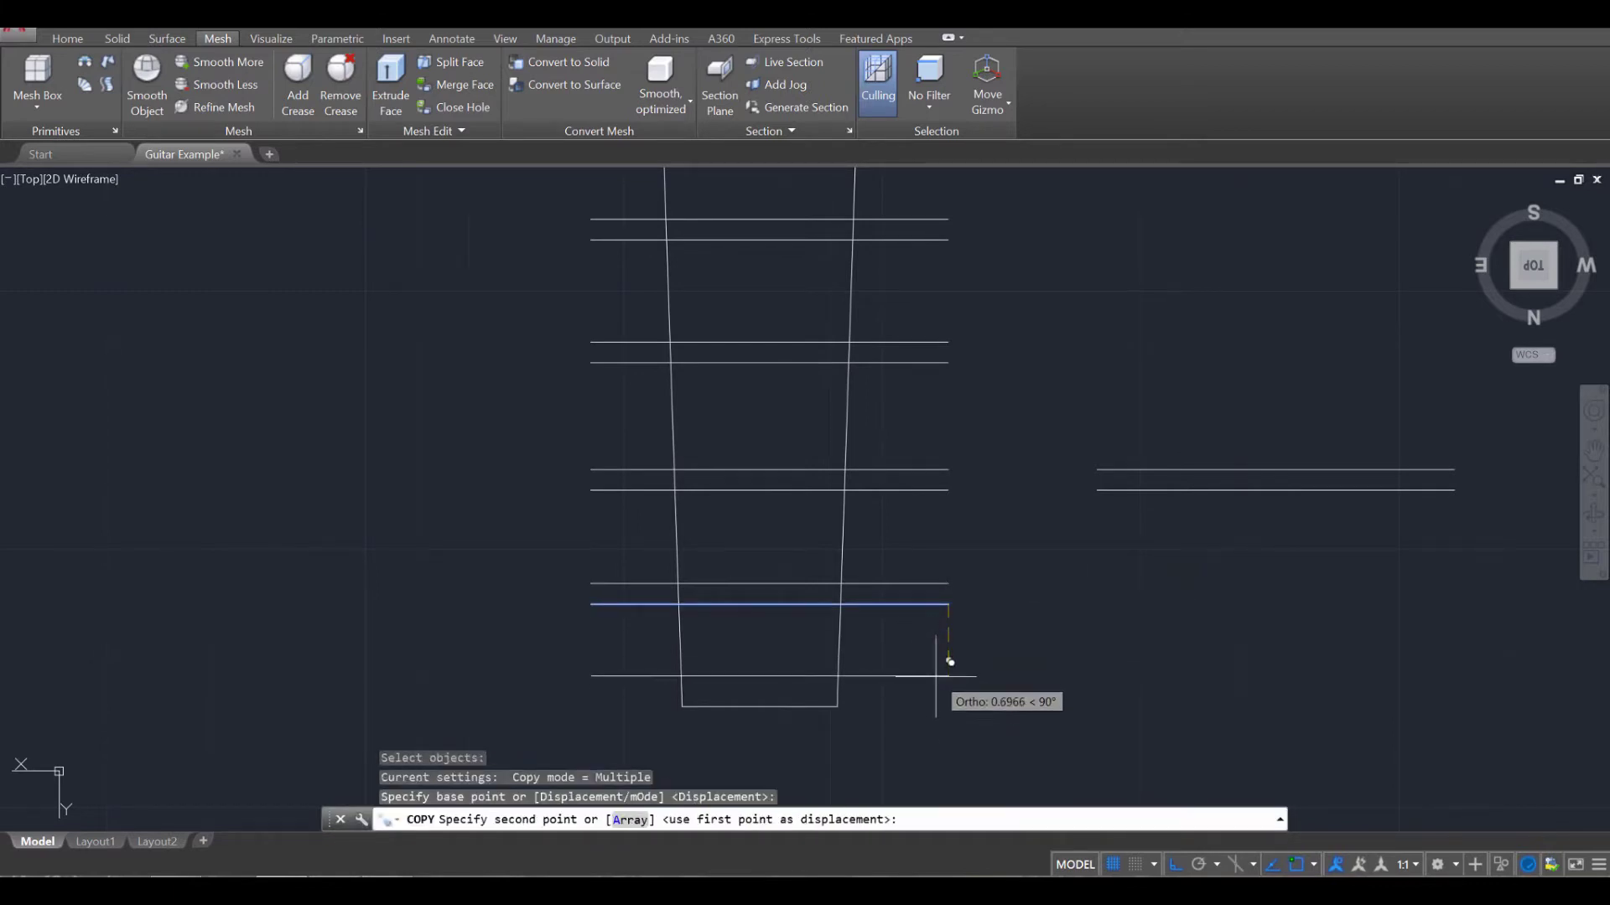
left_click(937, 679)
key("Escape")
key("Escape")
key("Escape")
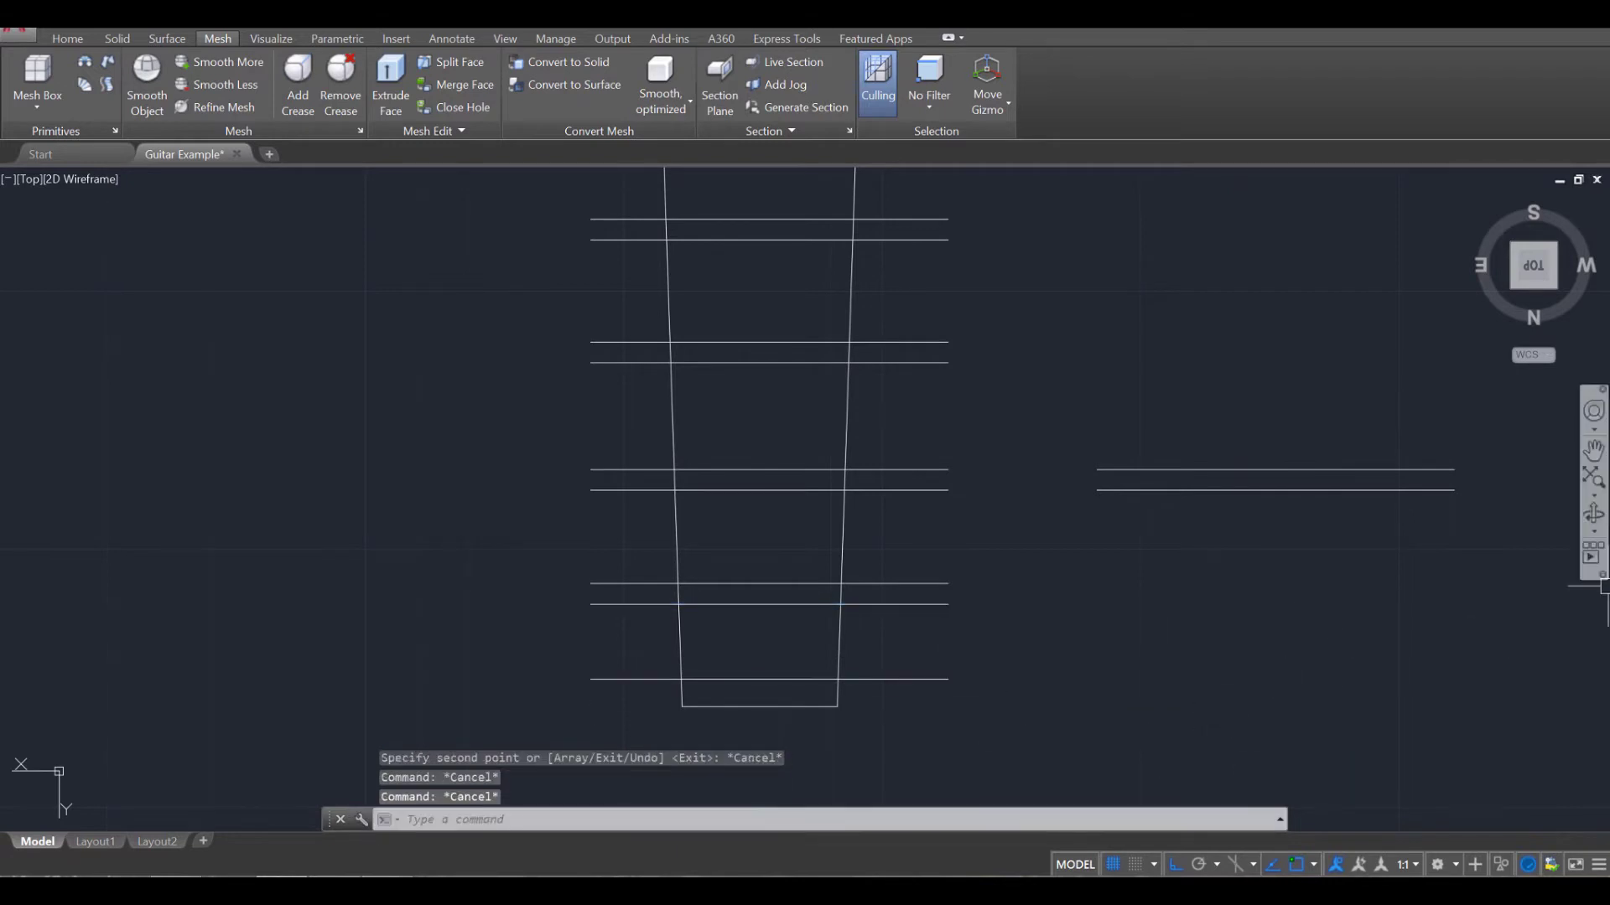
scroll(927, 349, "down", 5)
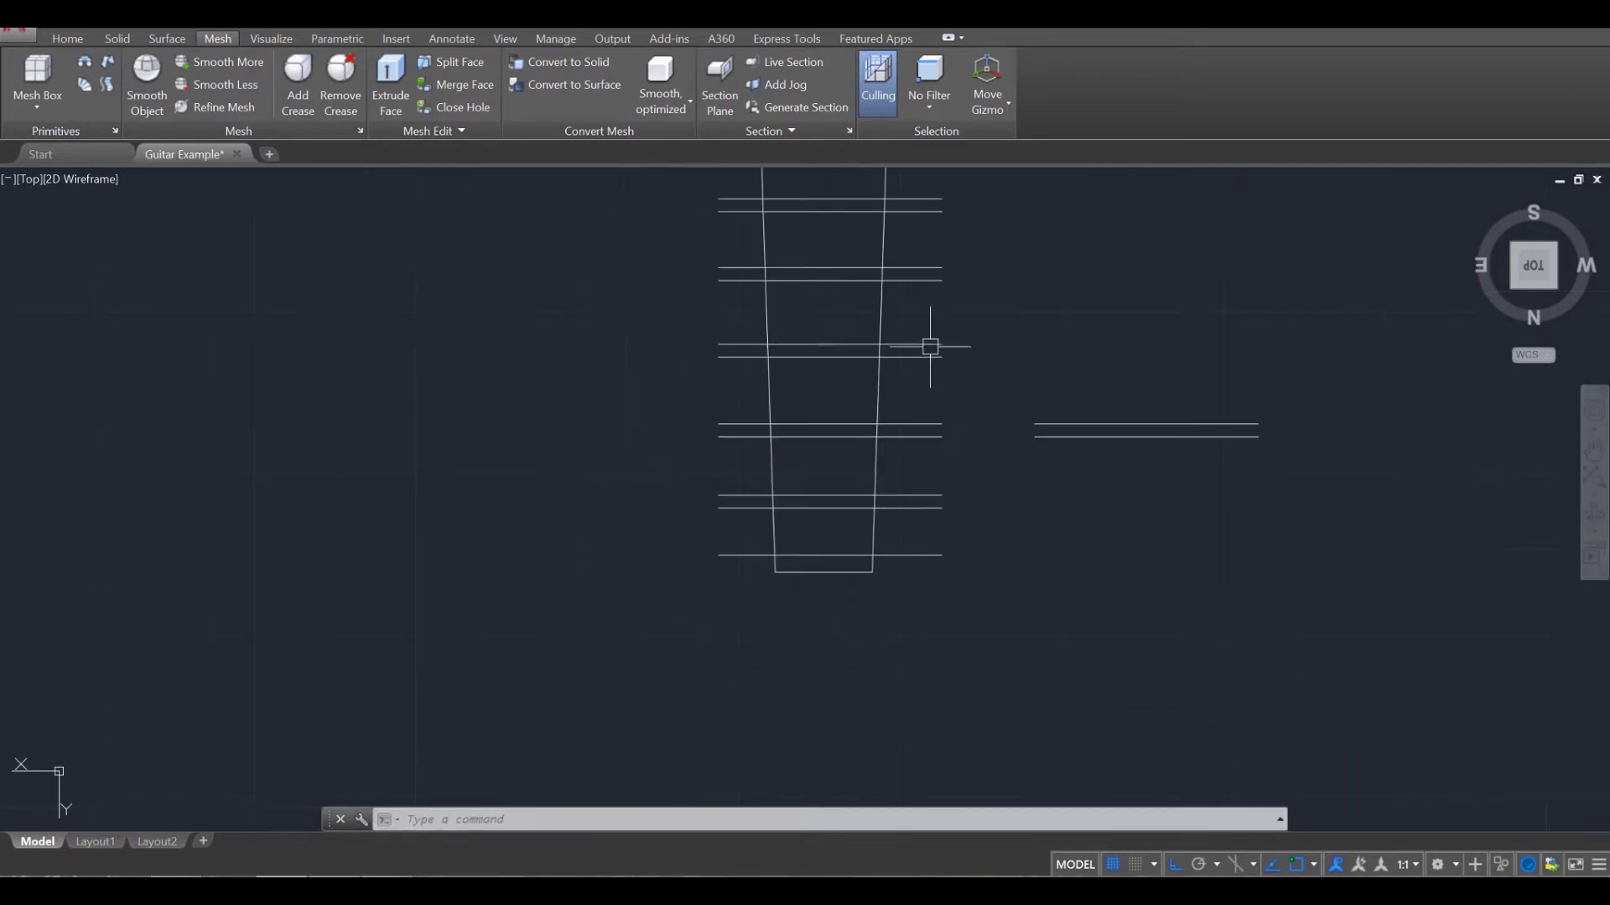
scroll(860, 461, "up", 3)
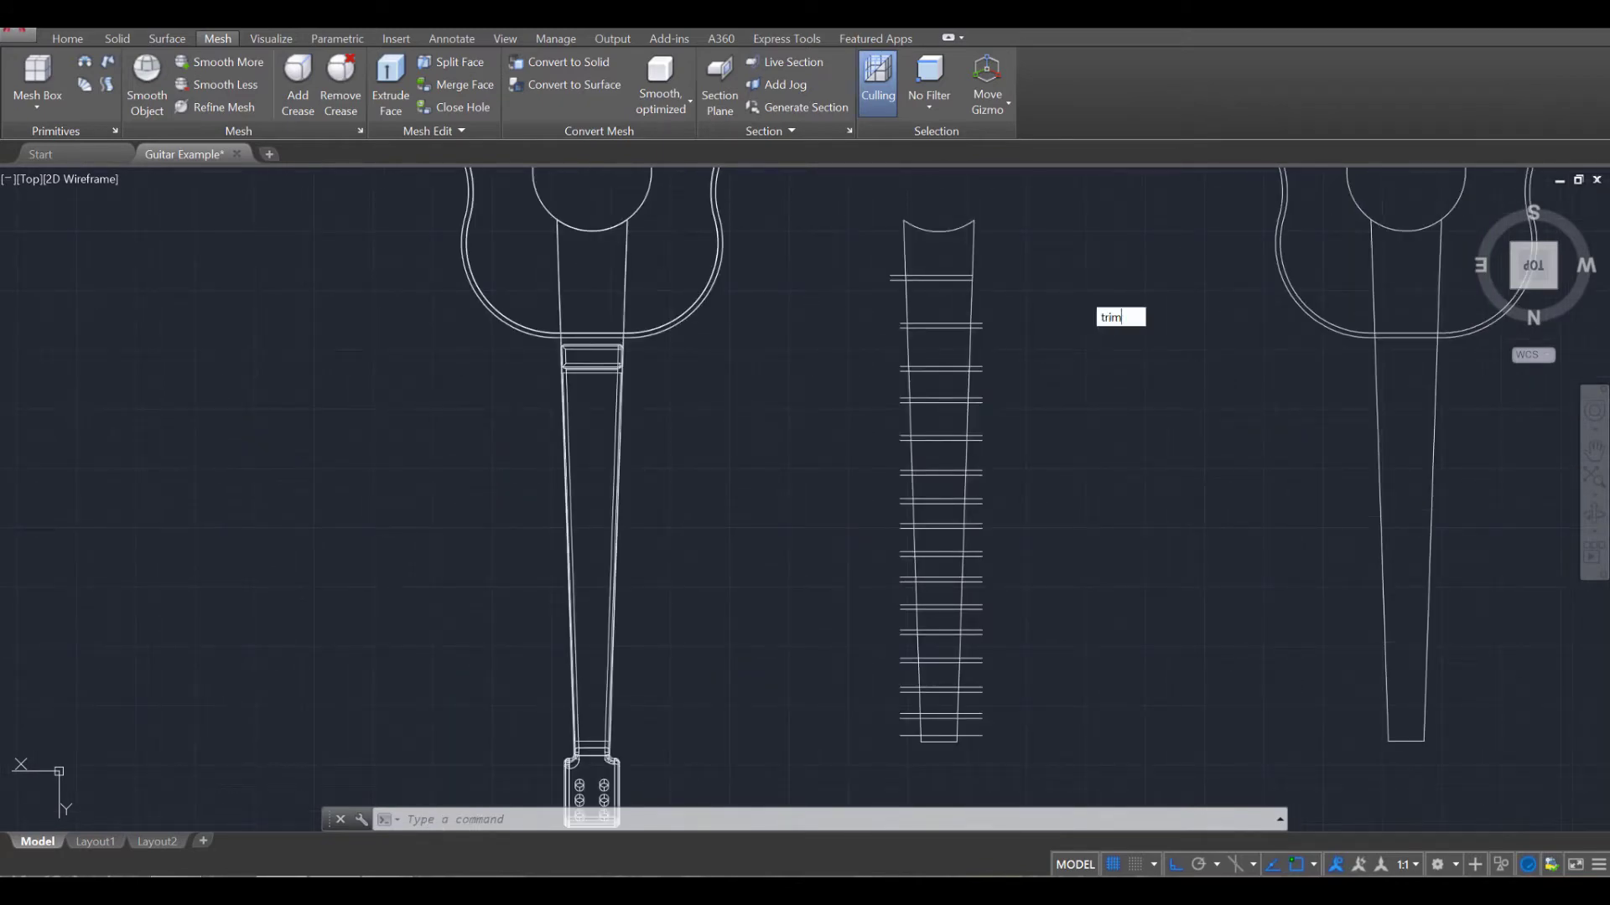
key("Return")
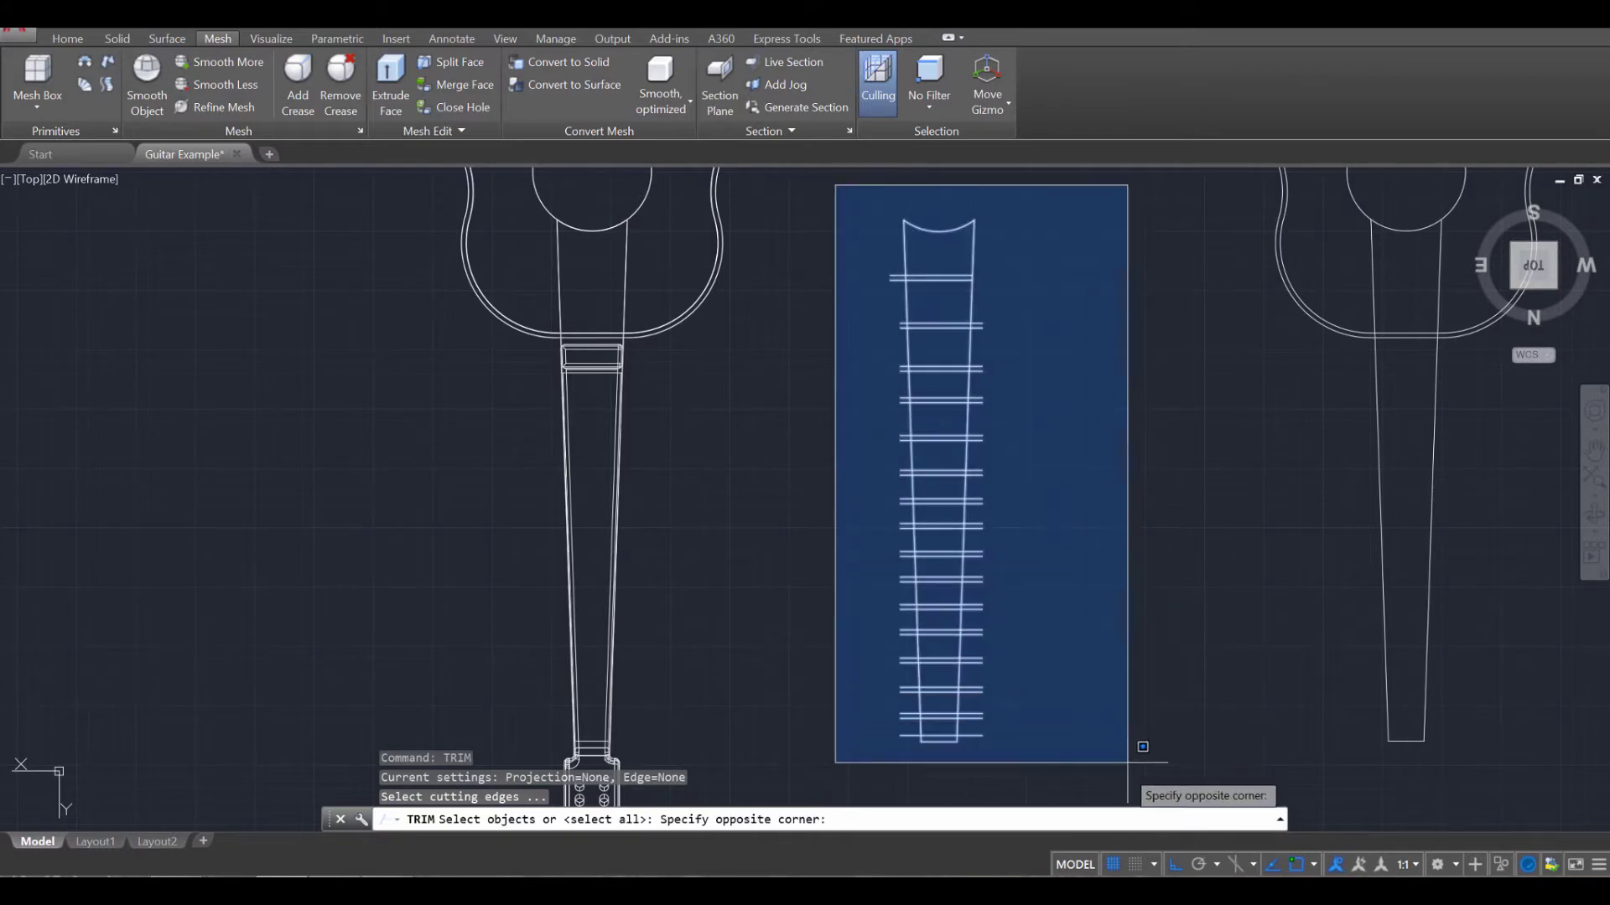
left_click(1124, 761)
key("Return")
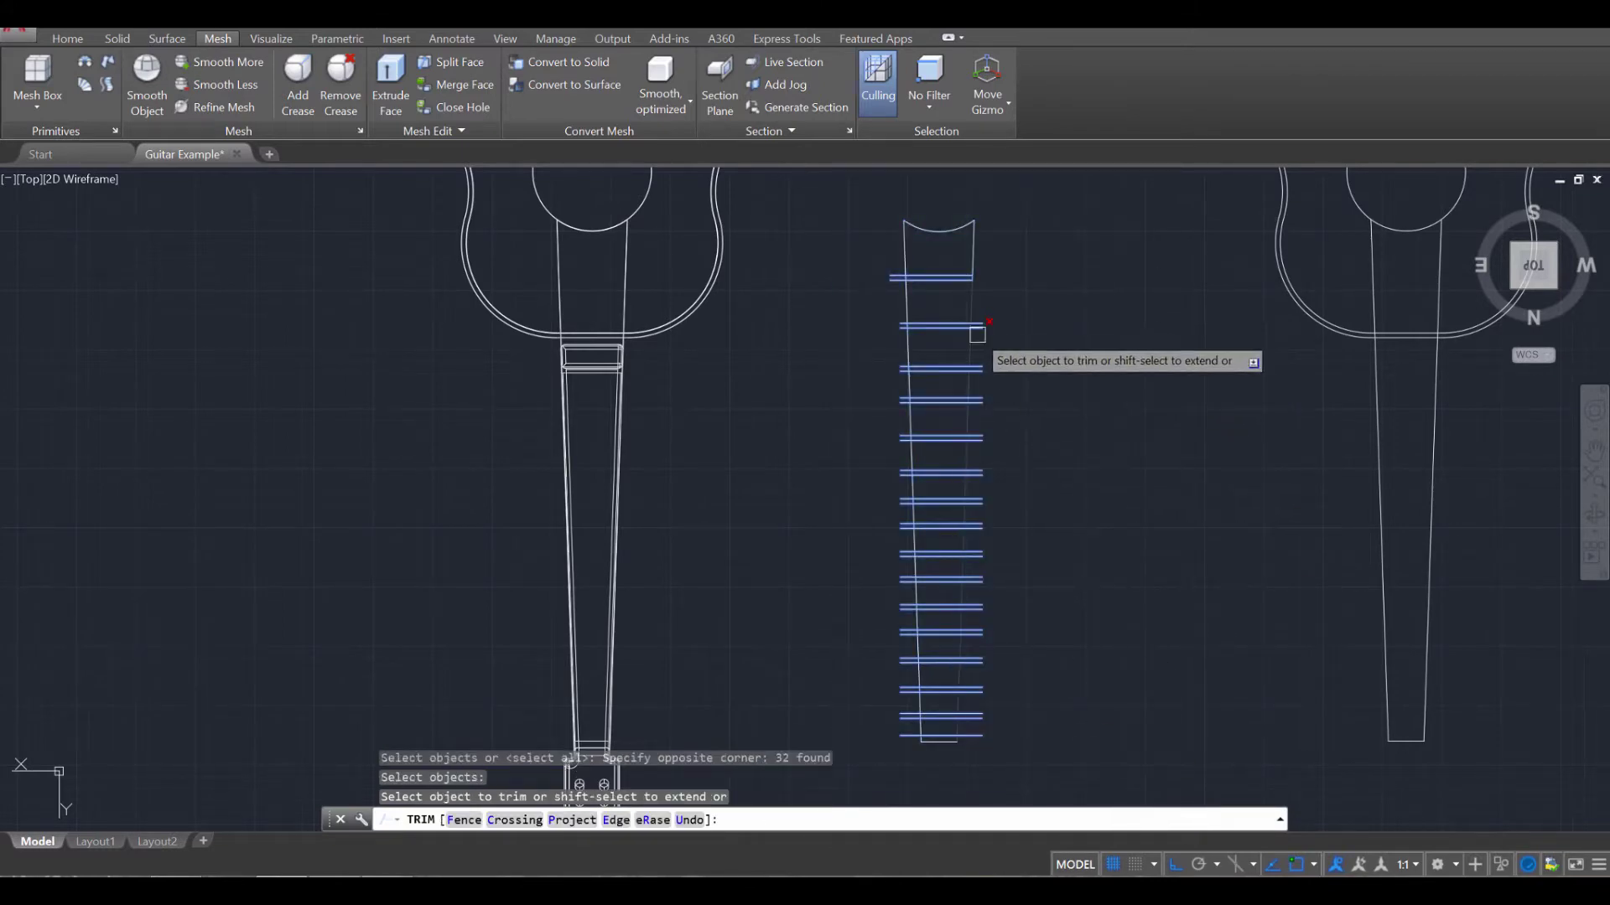
scroll(977, 335, "up", 4)
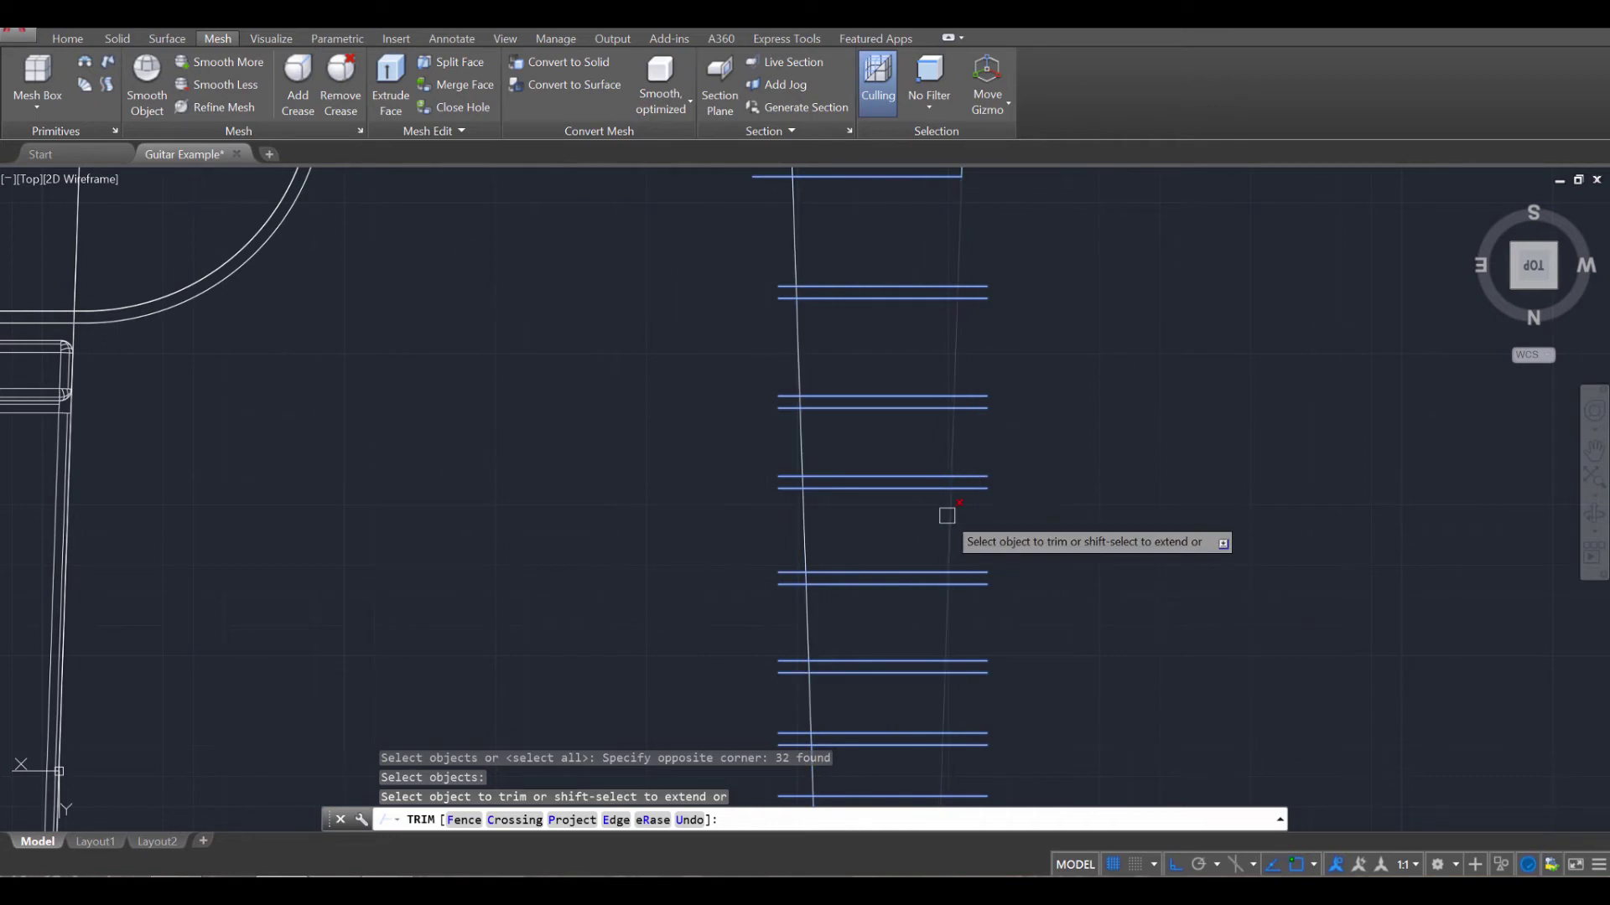
scroll(946, 516, "down", 4)
middle_click_drag(1003, 475, 998, 406)
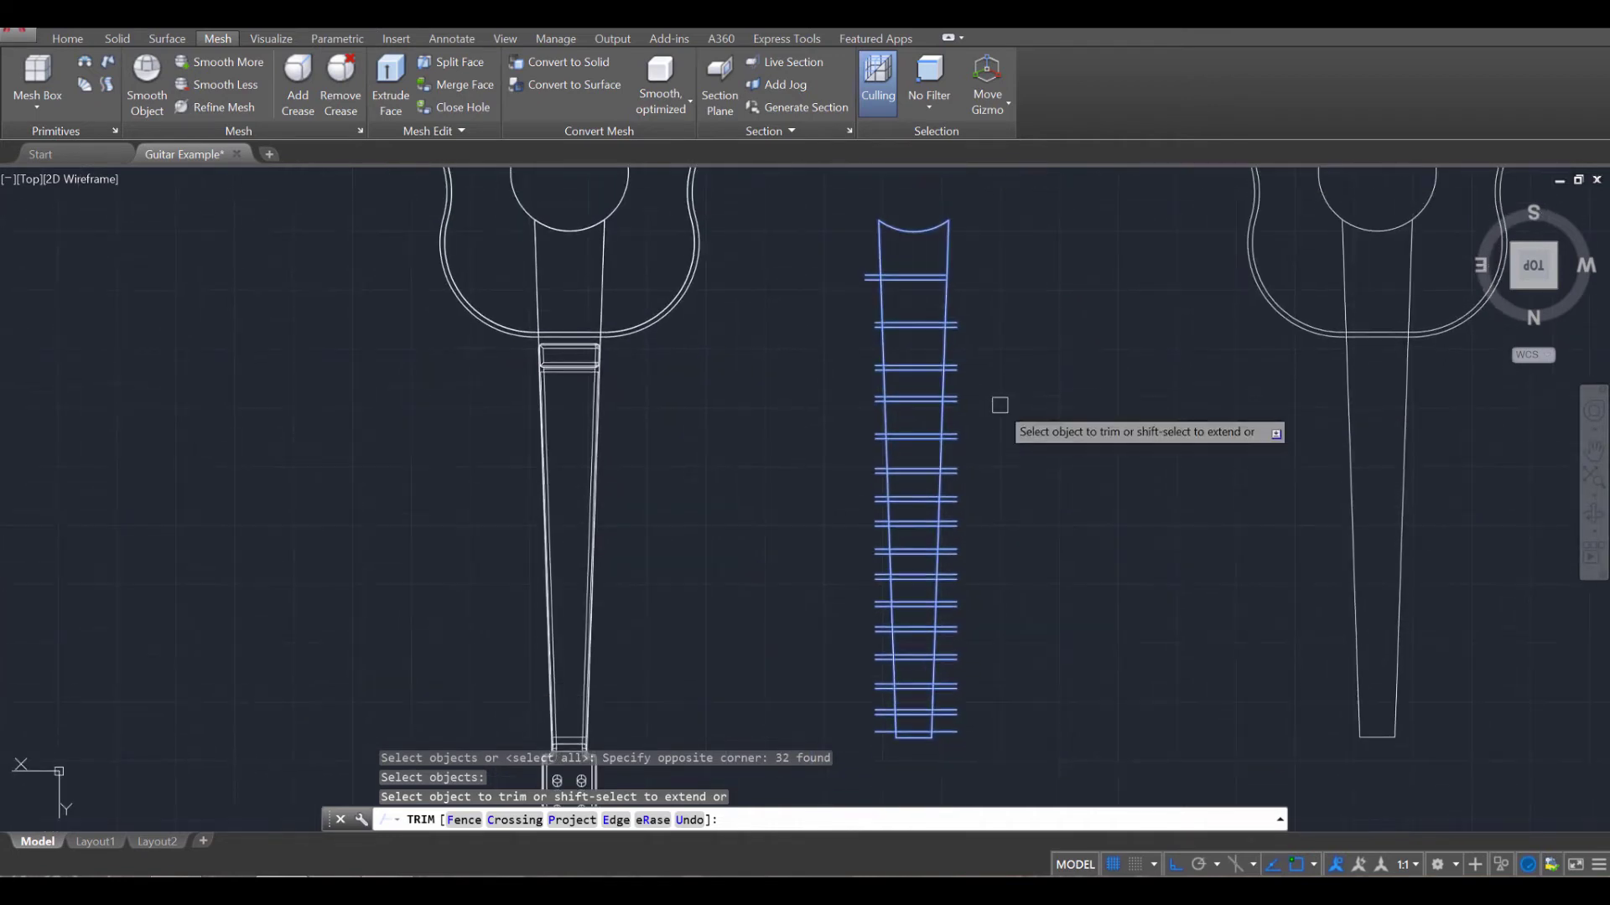
key("Escape")
key("Escape")
key("Escape")
key("Escape")
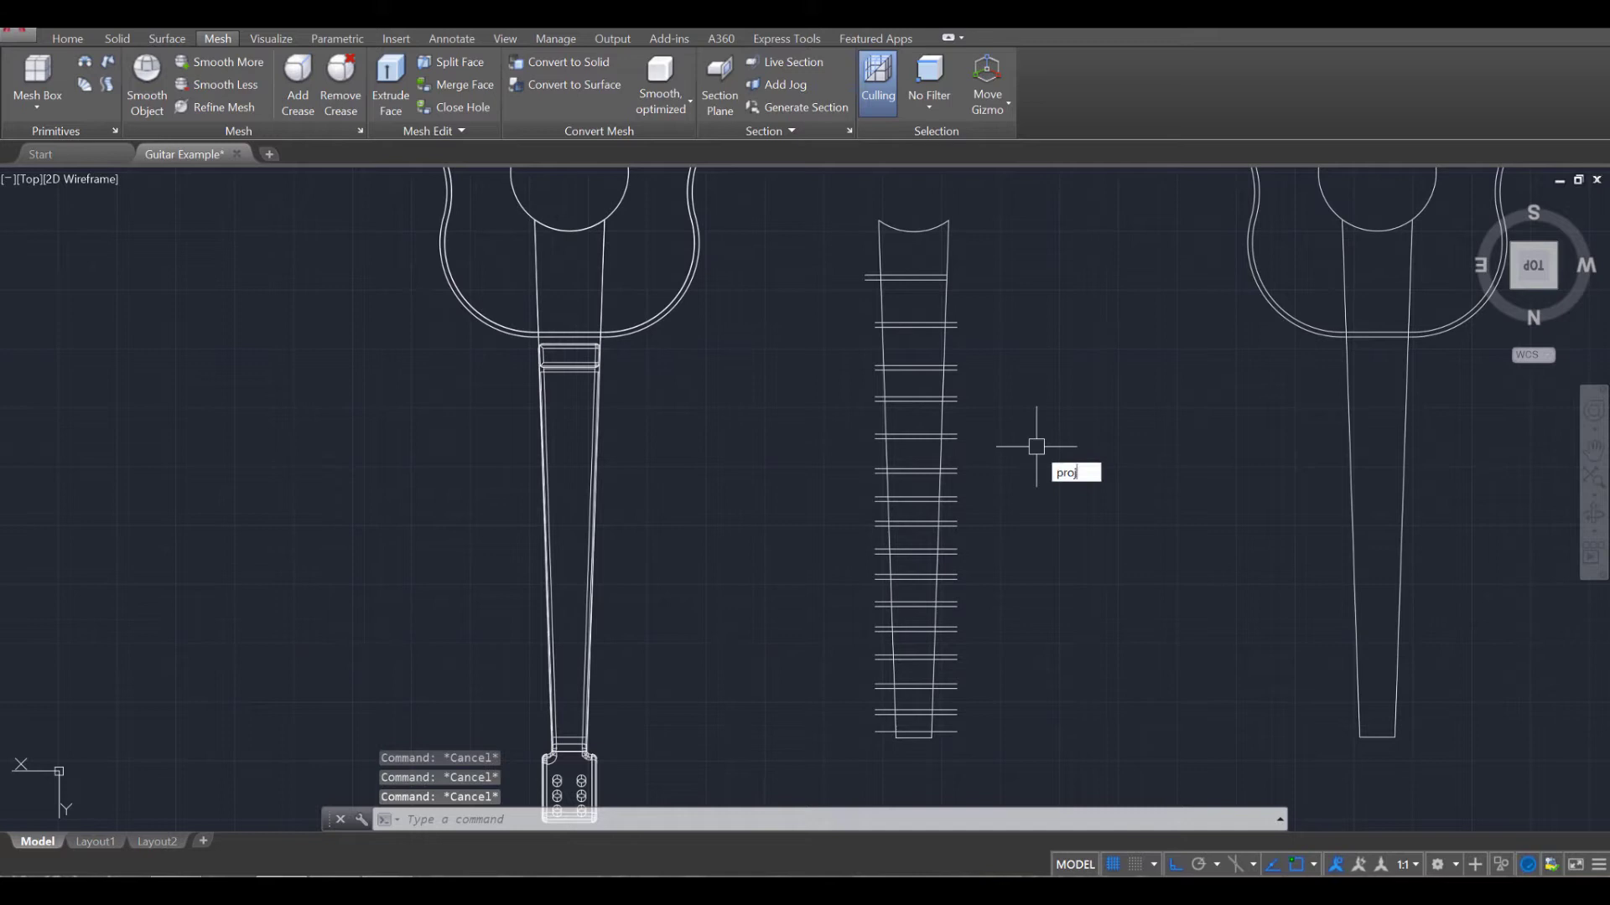
Step: Set the PROJMODE system variable to 1
type("PROJMODE")
left_click(1128, 492)
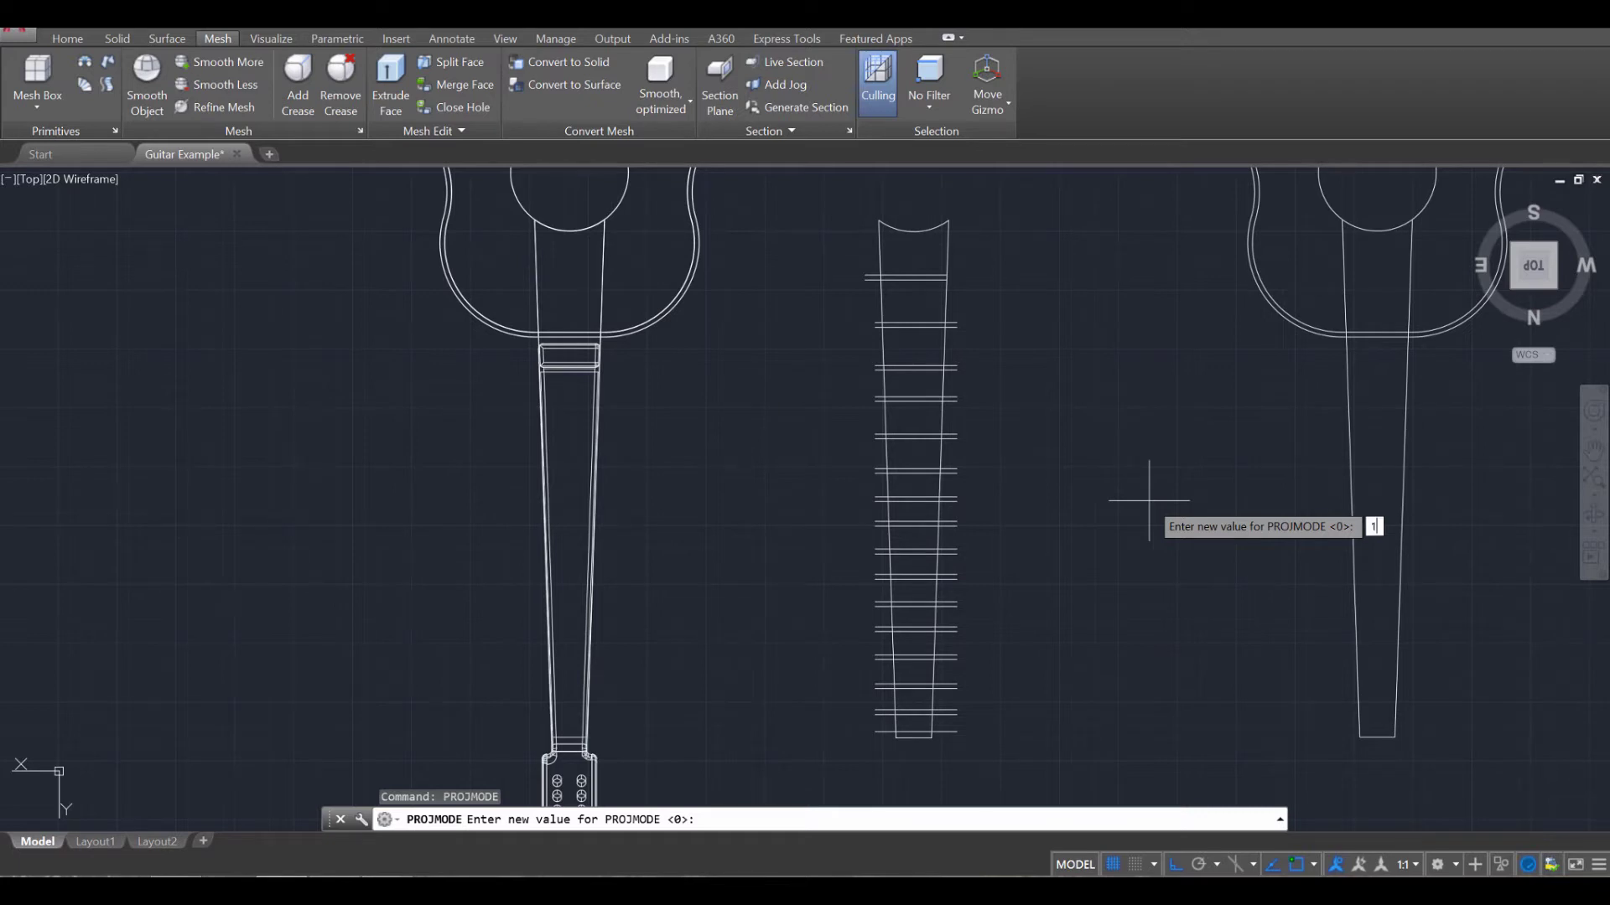
key("Return")
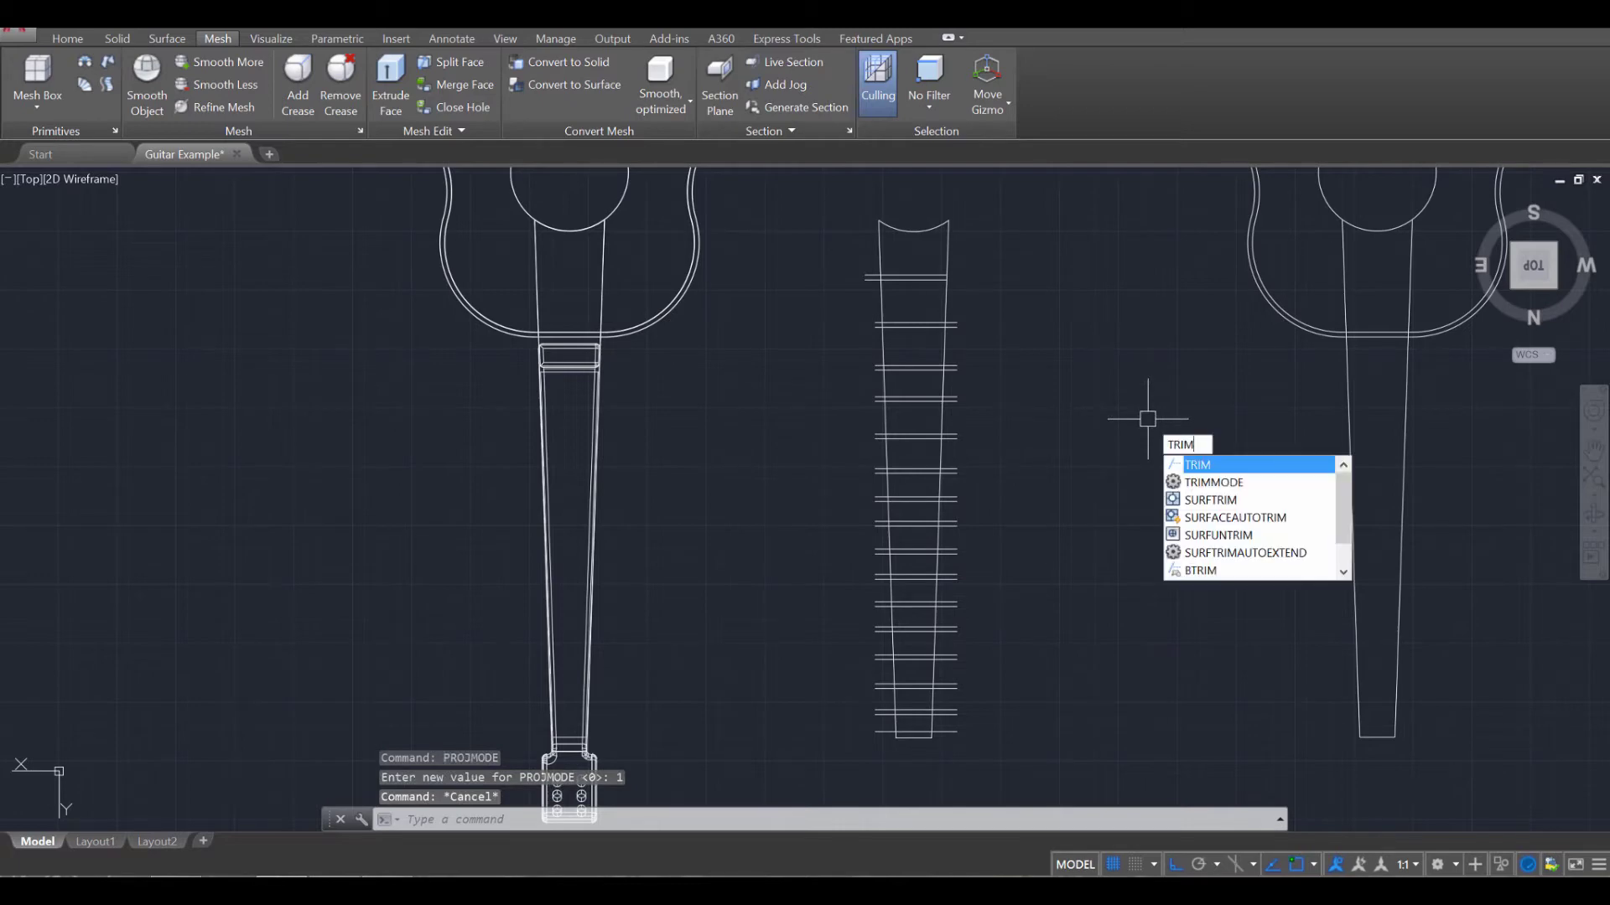
Step: Using the whole copied neck and its fret lines as cutting edges, trim the single end line and nearest fret pair to both neck sides
key("Return")
left_click(832, 215)
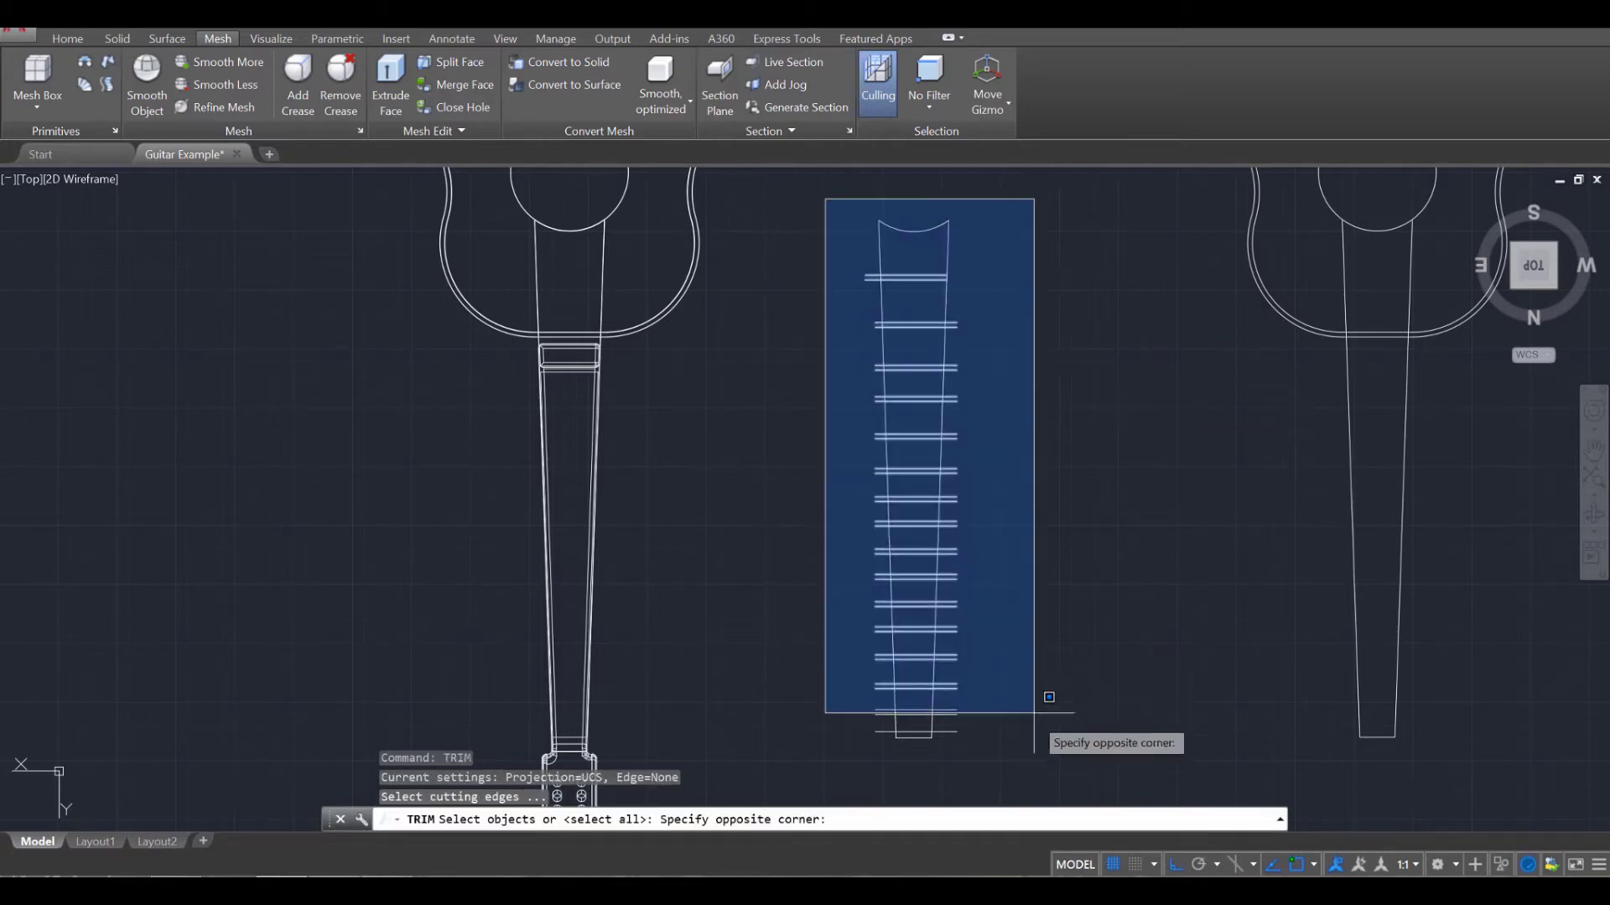
left_click(1061, 765)
scroll(946, 761, "up", 4)
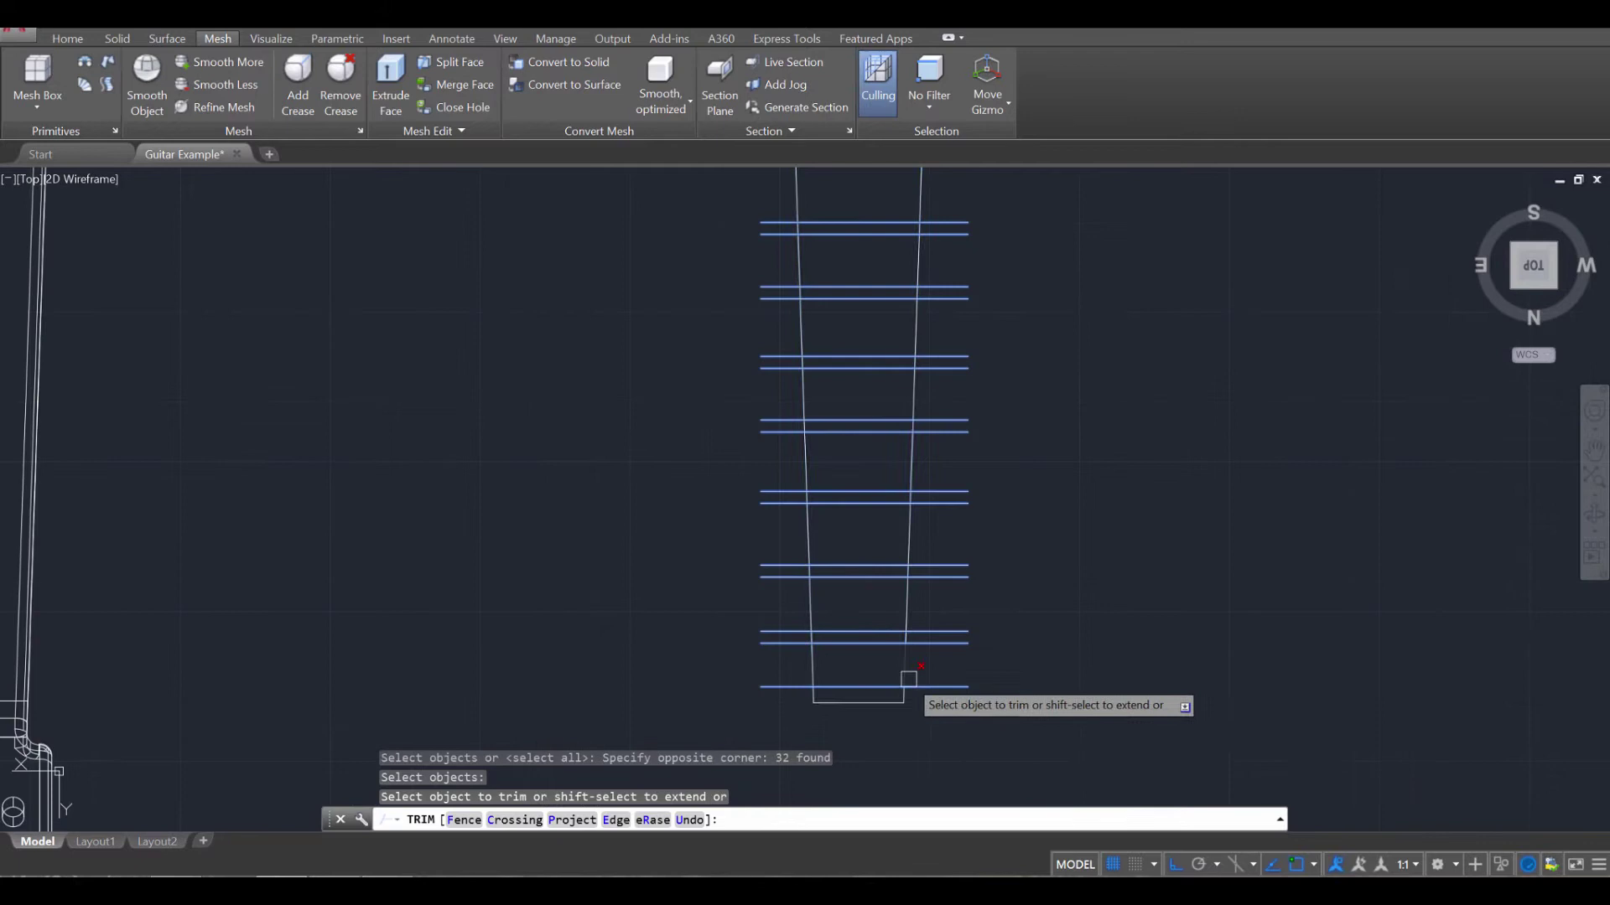
left_click(927, 686)
scroll(913, 695, "up", 3)
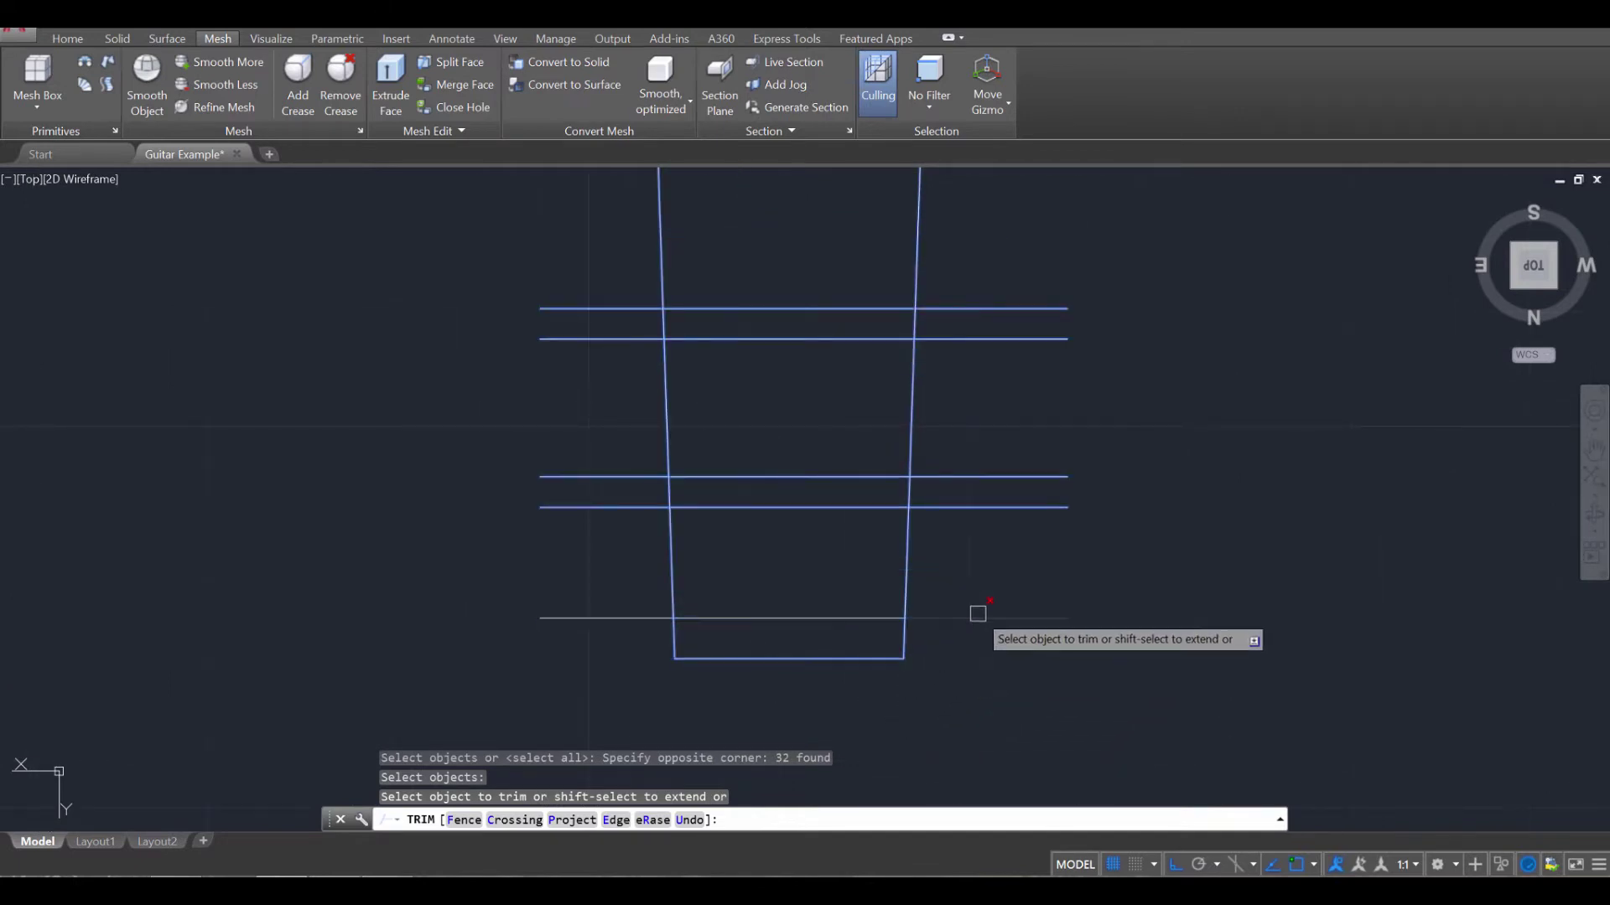
left_click(988, 507)
left_click(987, 477)
left_click(596, 506)
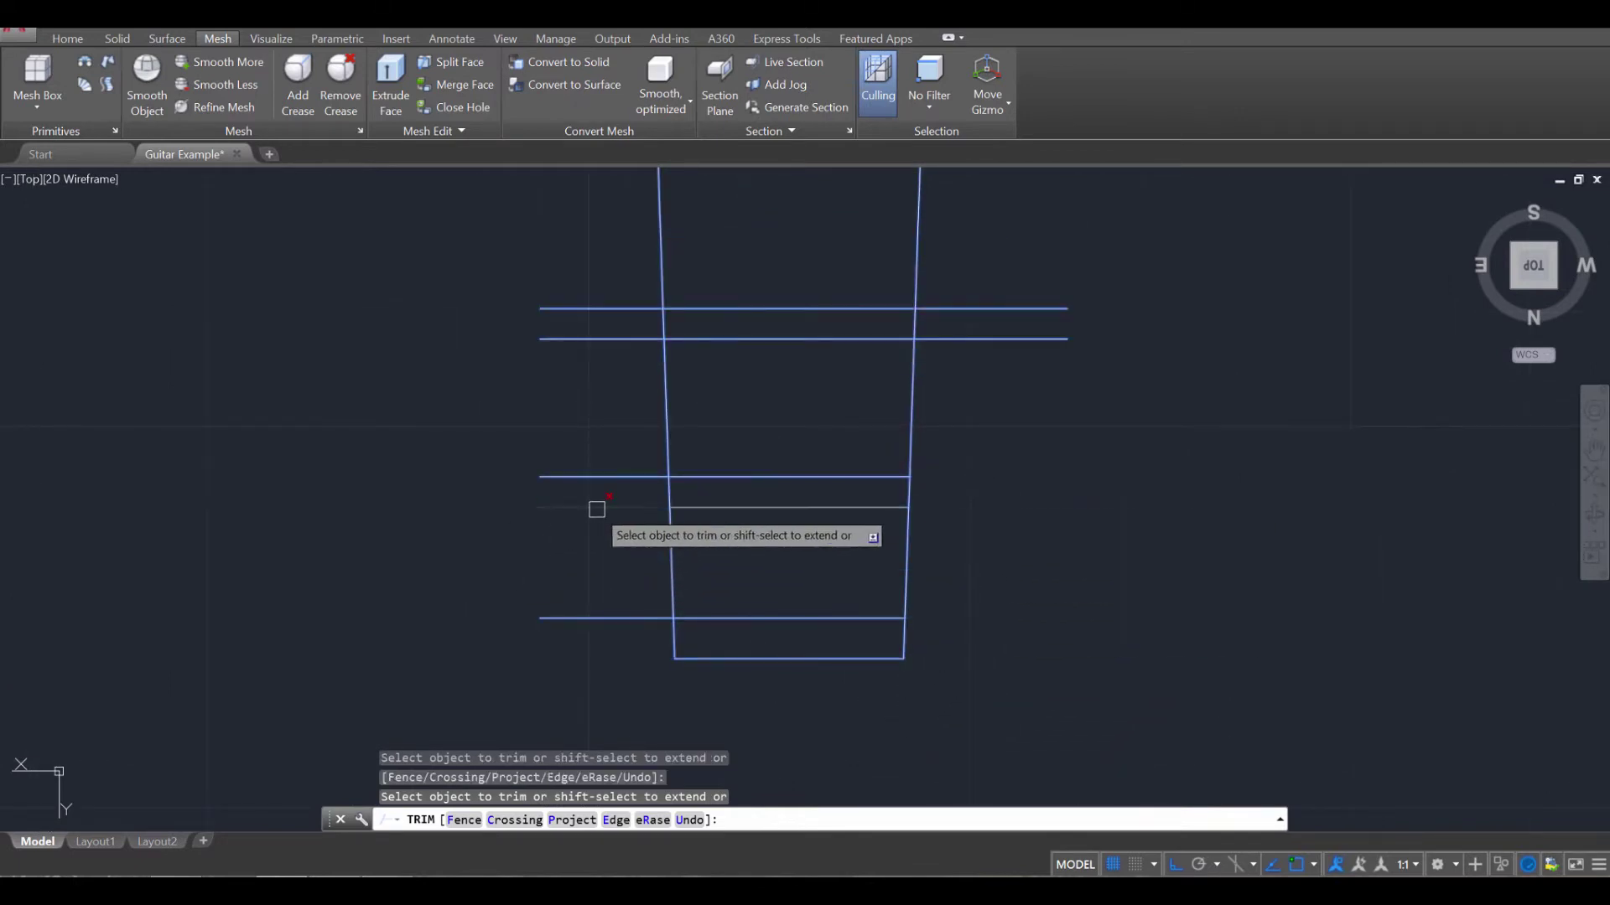
left_click(605, 482)
left_click(634, 618)
Step: Trim the overhanging ends of the second and third fret pairs from the narrow end to both neck sides
middle_click_drag(994, 443, 979, 714)
left_click(958, 582)
left_click(600, 611)
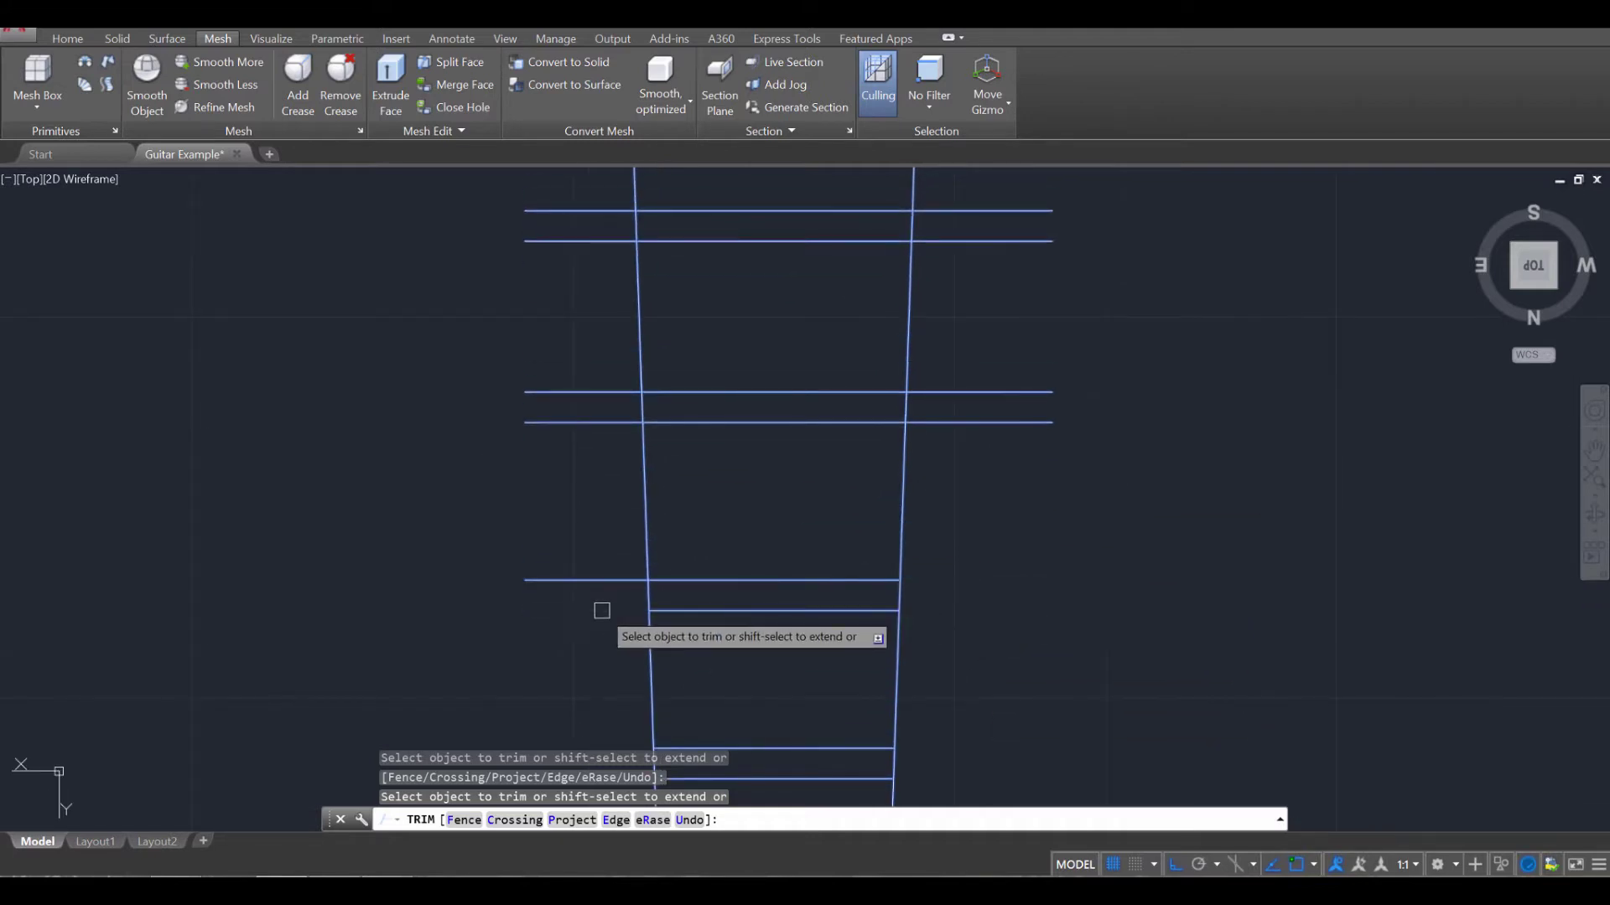
left_click(597, 580)
middle_click_drag(938, 491, 943, 670)
left_click(962, 601)
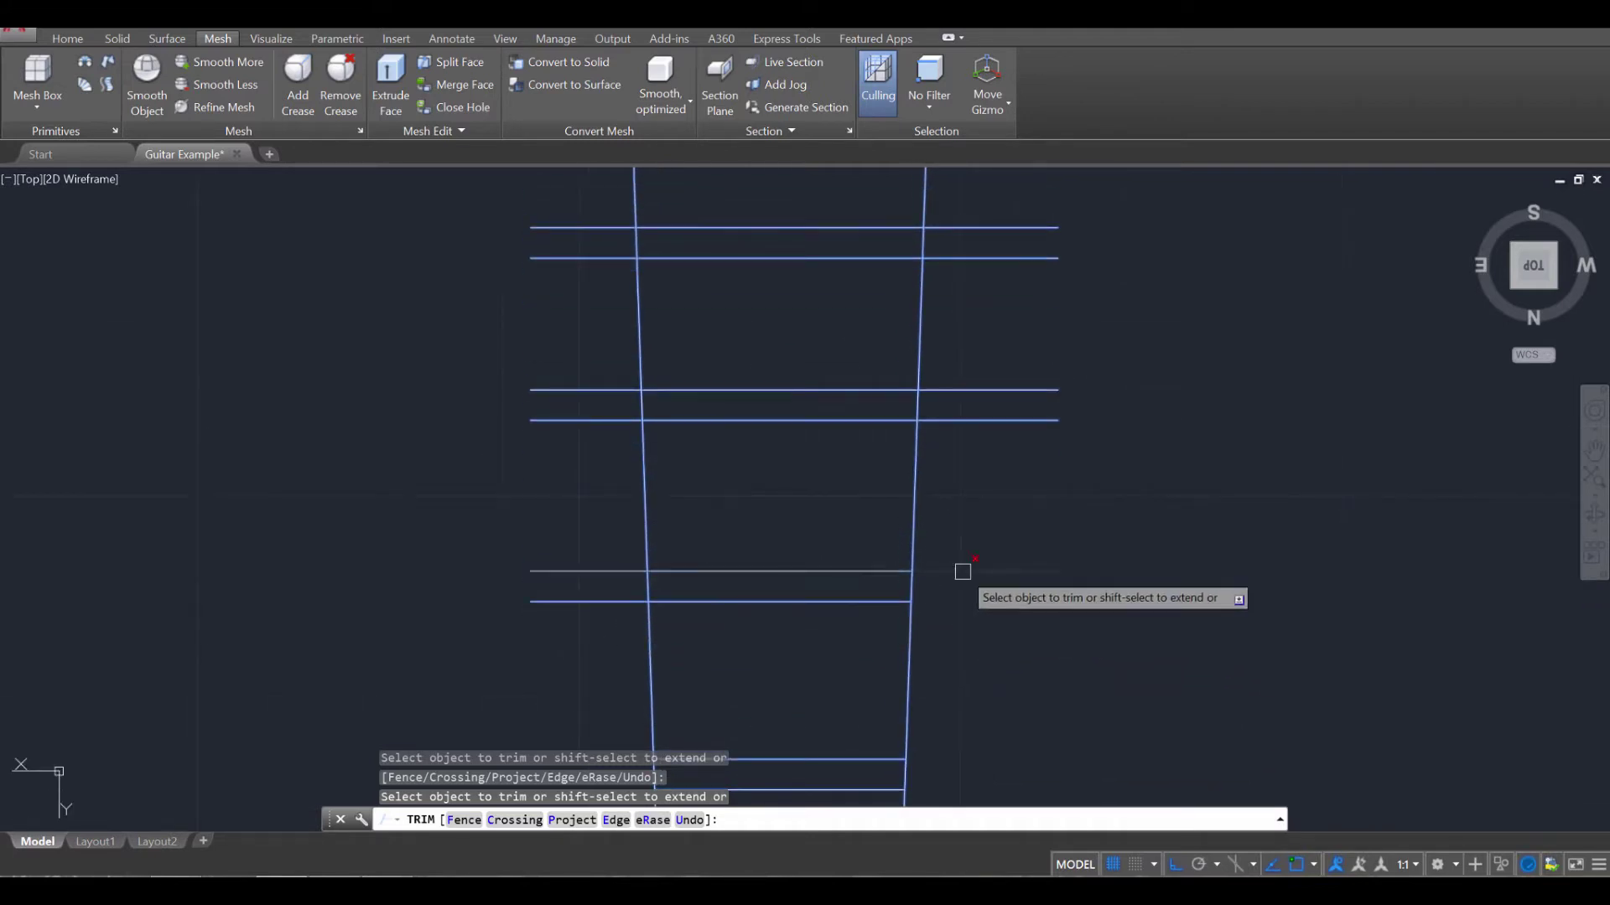
left_click(963, 571)
left_click(593, 601)
left_click(591, 571)
Step: Trim the overhanging ends of the fourth and fifth fret pairs from the narrow end to both neck sides
left_click(596, 420)
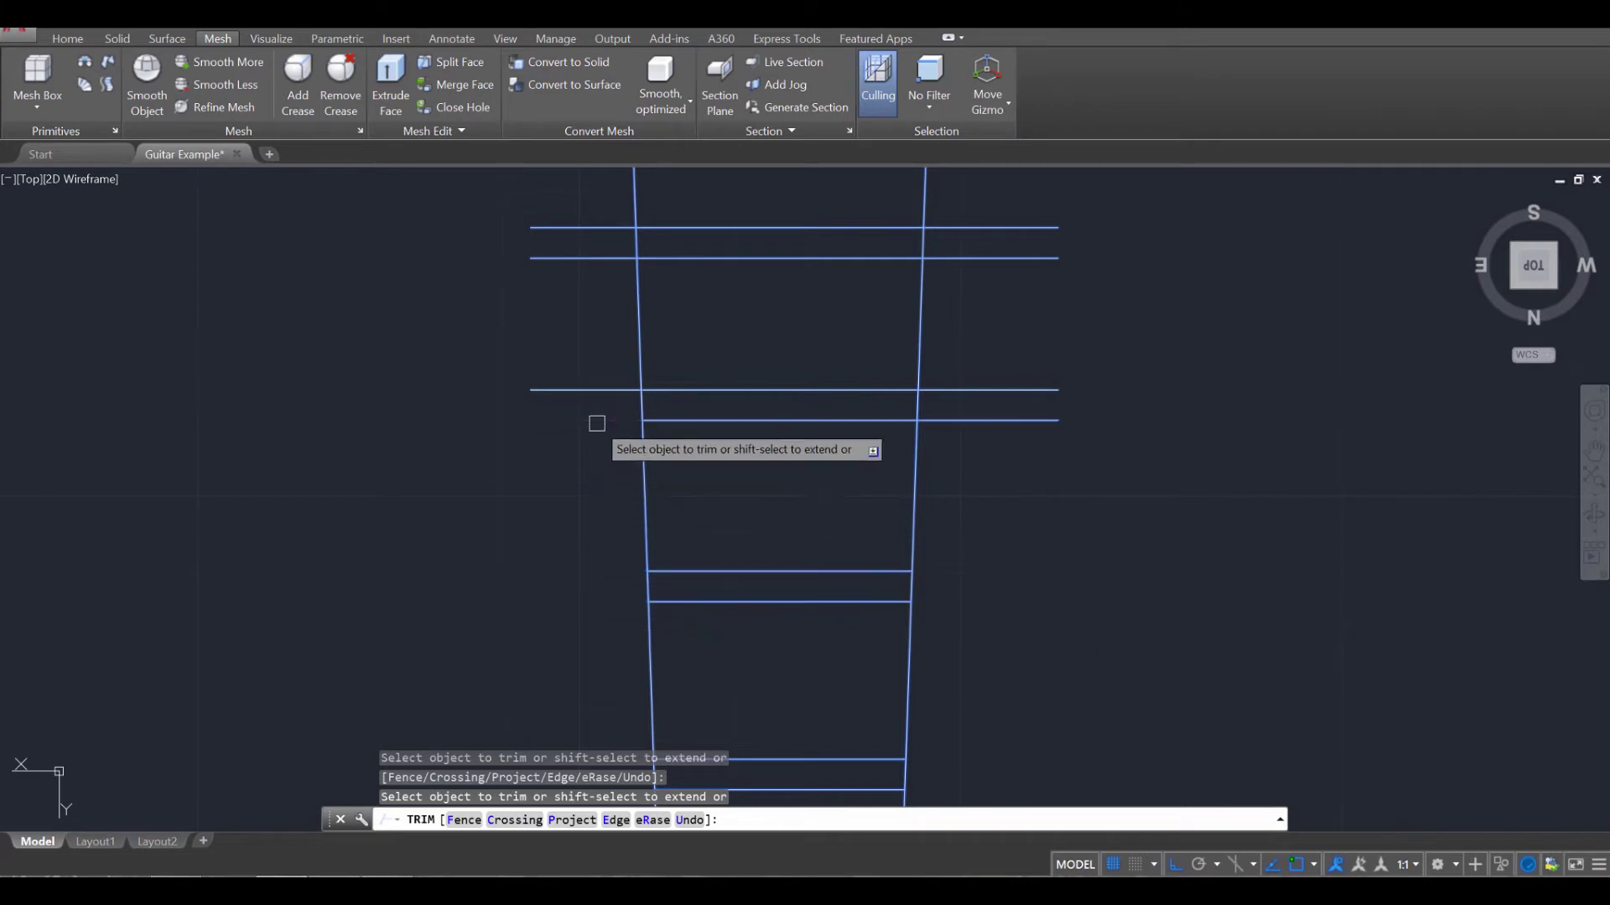
left_click(590, 390)
middle_click_drag(567, 315, 540, 628)
left_click(564, 611)
left_click(449, 492)
left_click(1030, 587)
left_click(964, 558)
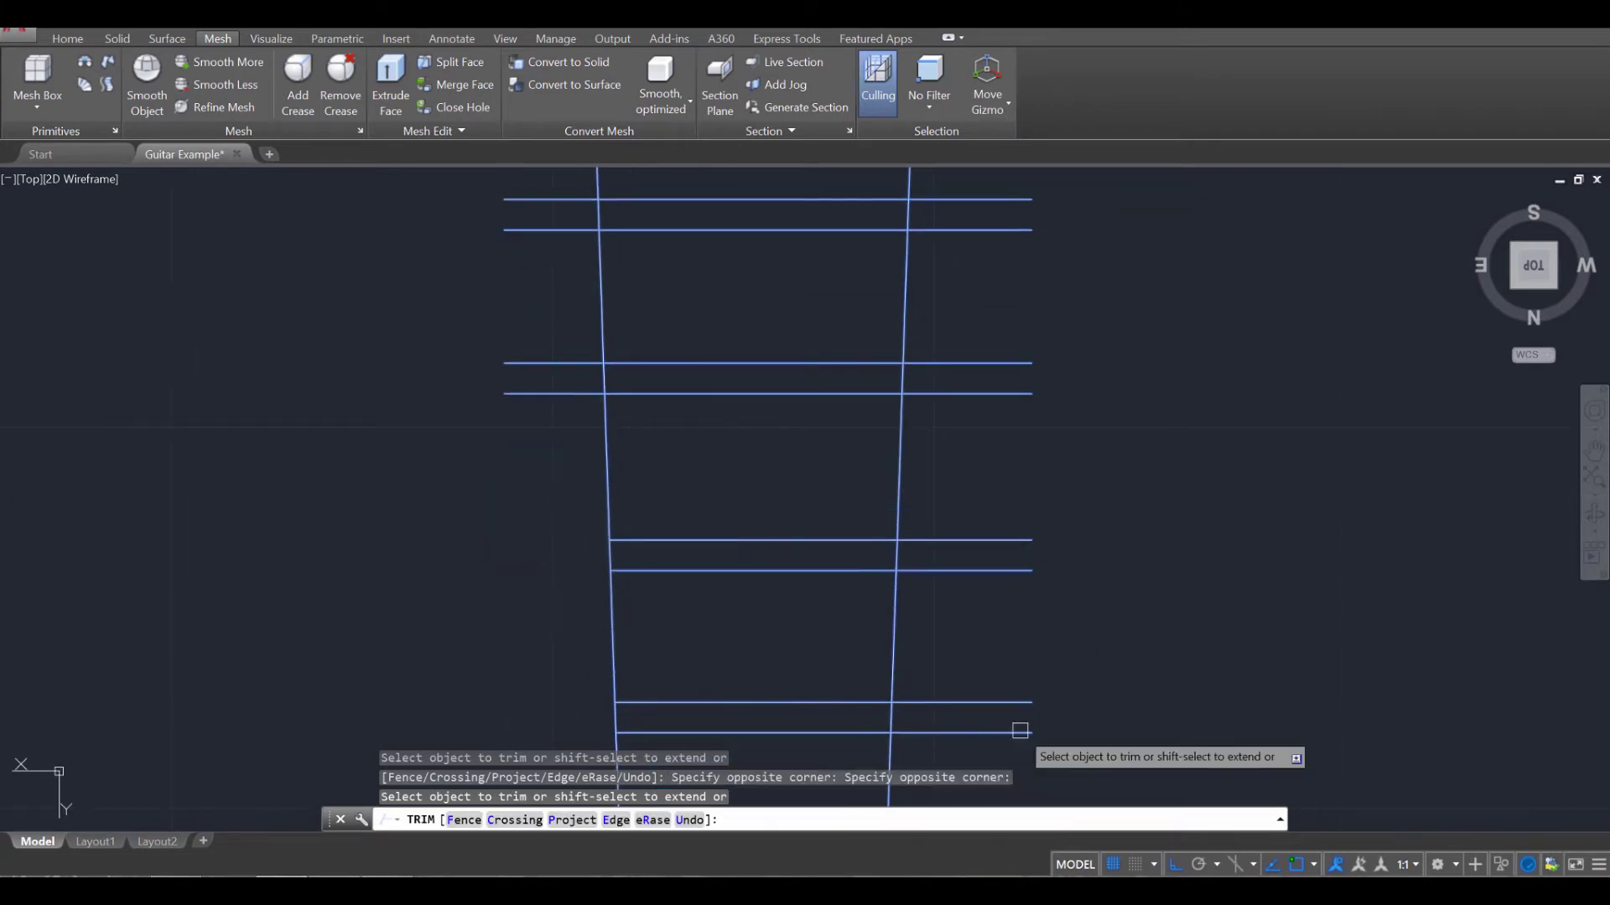
left_click(1120, 635)
left_click(928, 495)
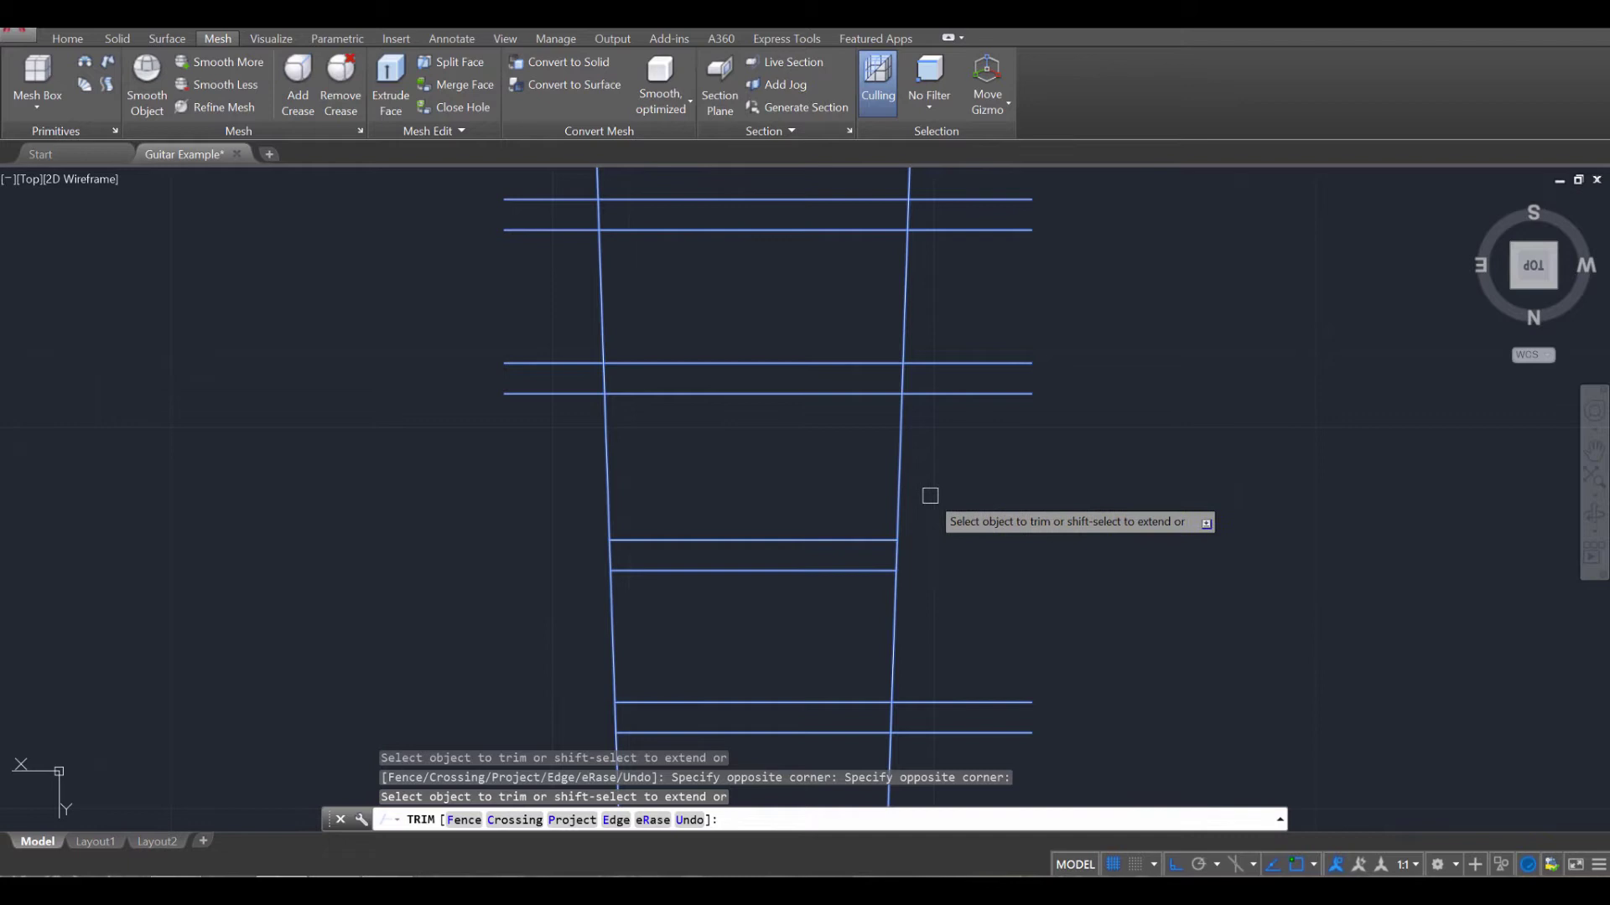
left_click(1064, 771)
left_click(971, 564)
Step: Trim the overhanging ends of the next five fret pairs on both sides of the neck using crossing selections
scroll(1121, 370, "up", 3)
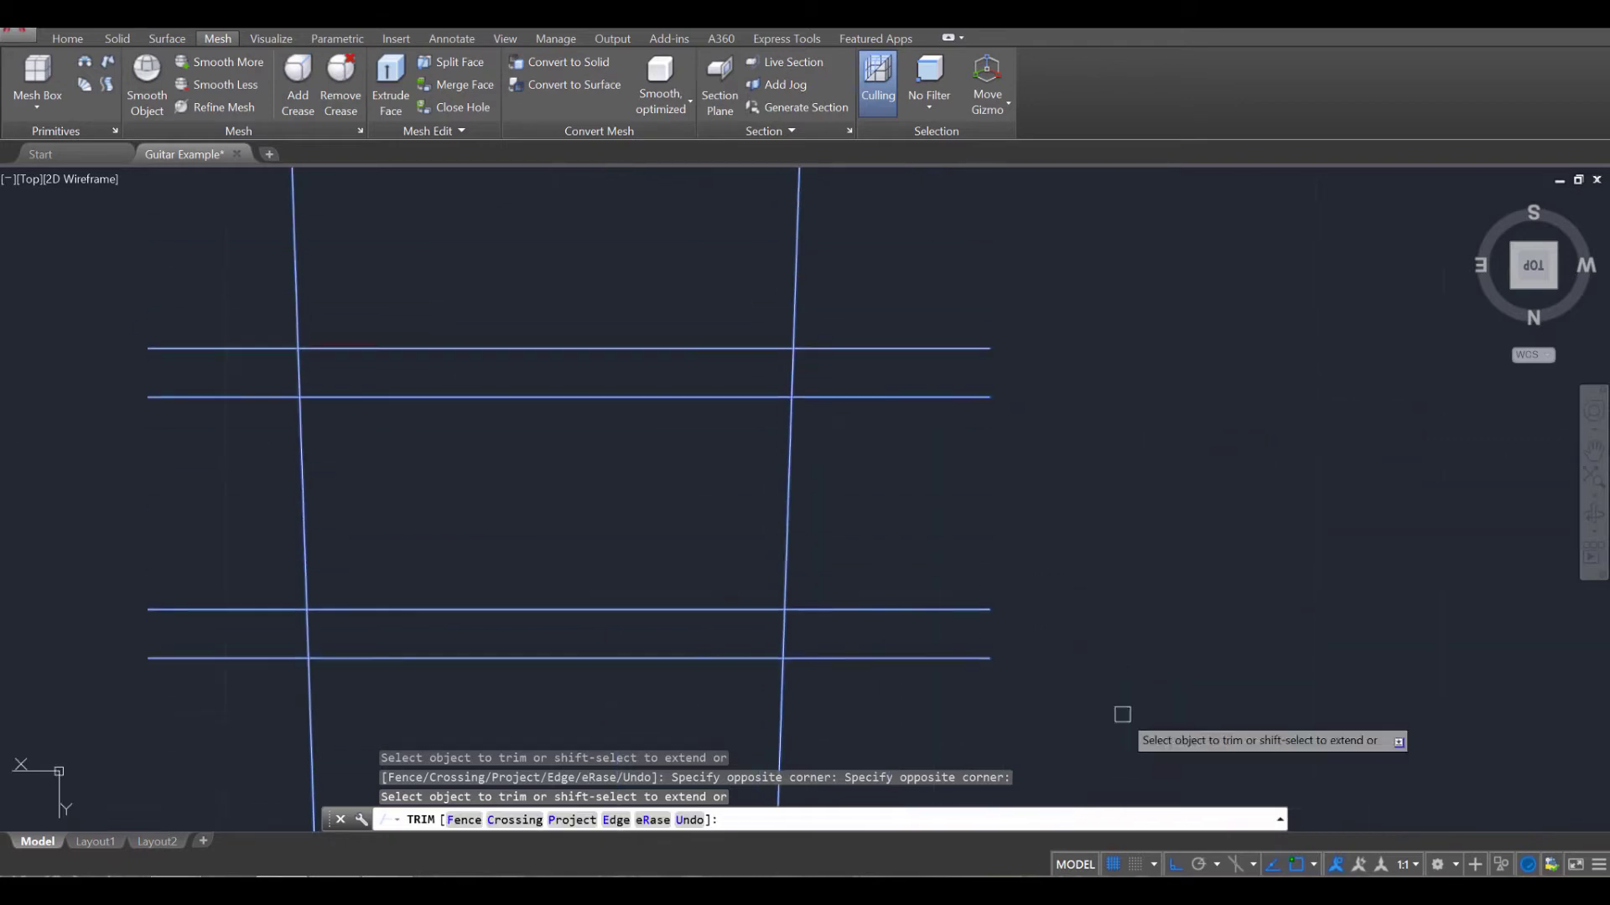
scroll(1120, 711, "down", 5)
left_click(1061, 709)
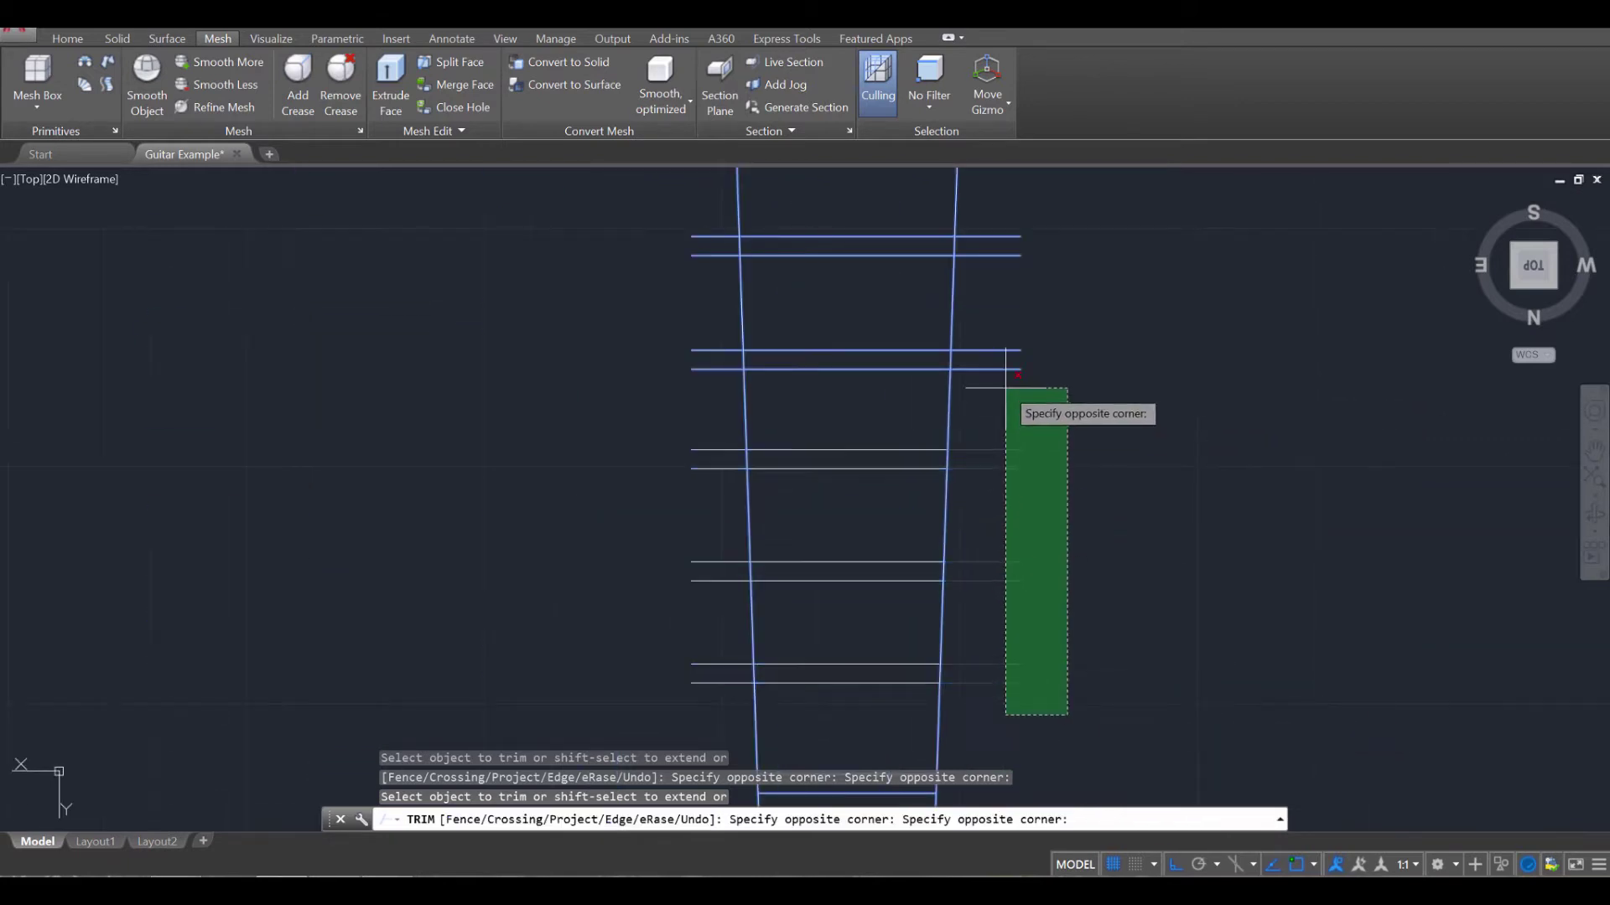
left_click(989, 216)
left_click(718, 714)
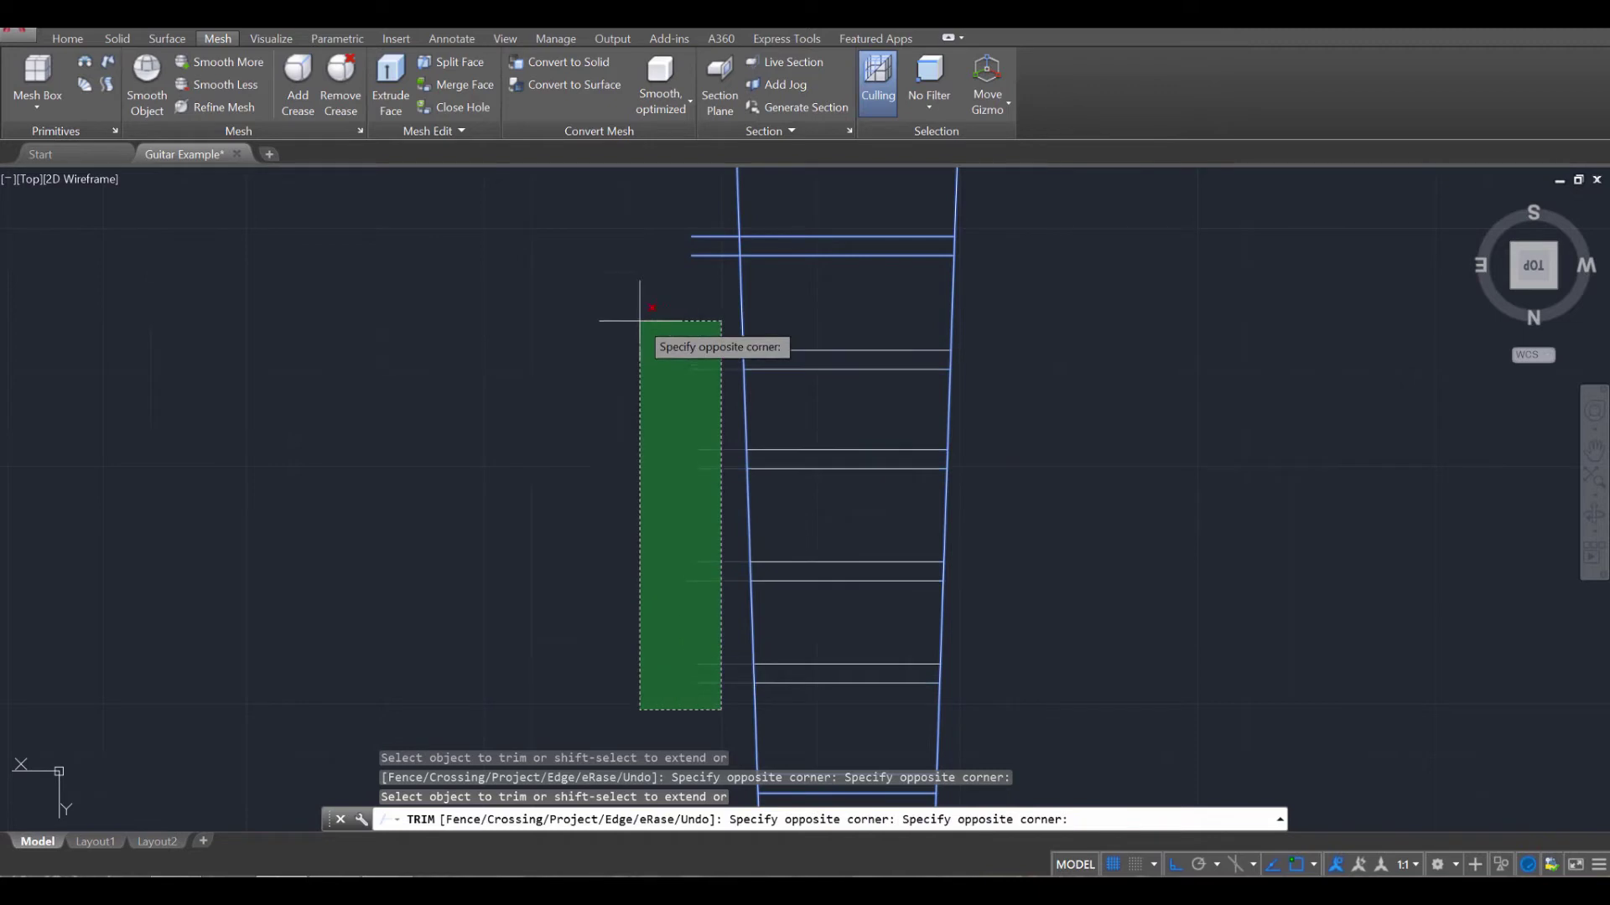
left_click(642, 227)
Step: Trim the overhanging ends of the remaining fret pairs toward the curved wide end to both neck sides
middle_click_drag(1010, 312, 1004, 666)
middle_click_drag(1096, 477, 1067, 676)
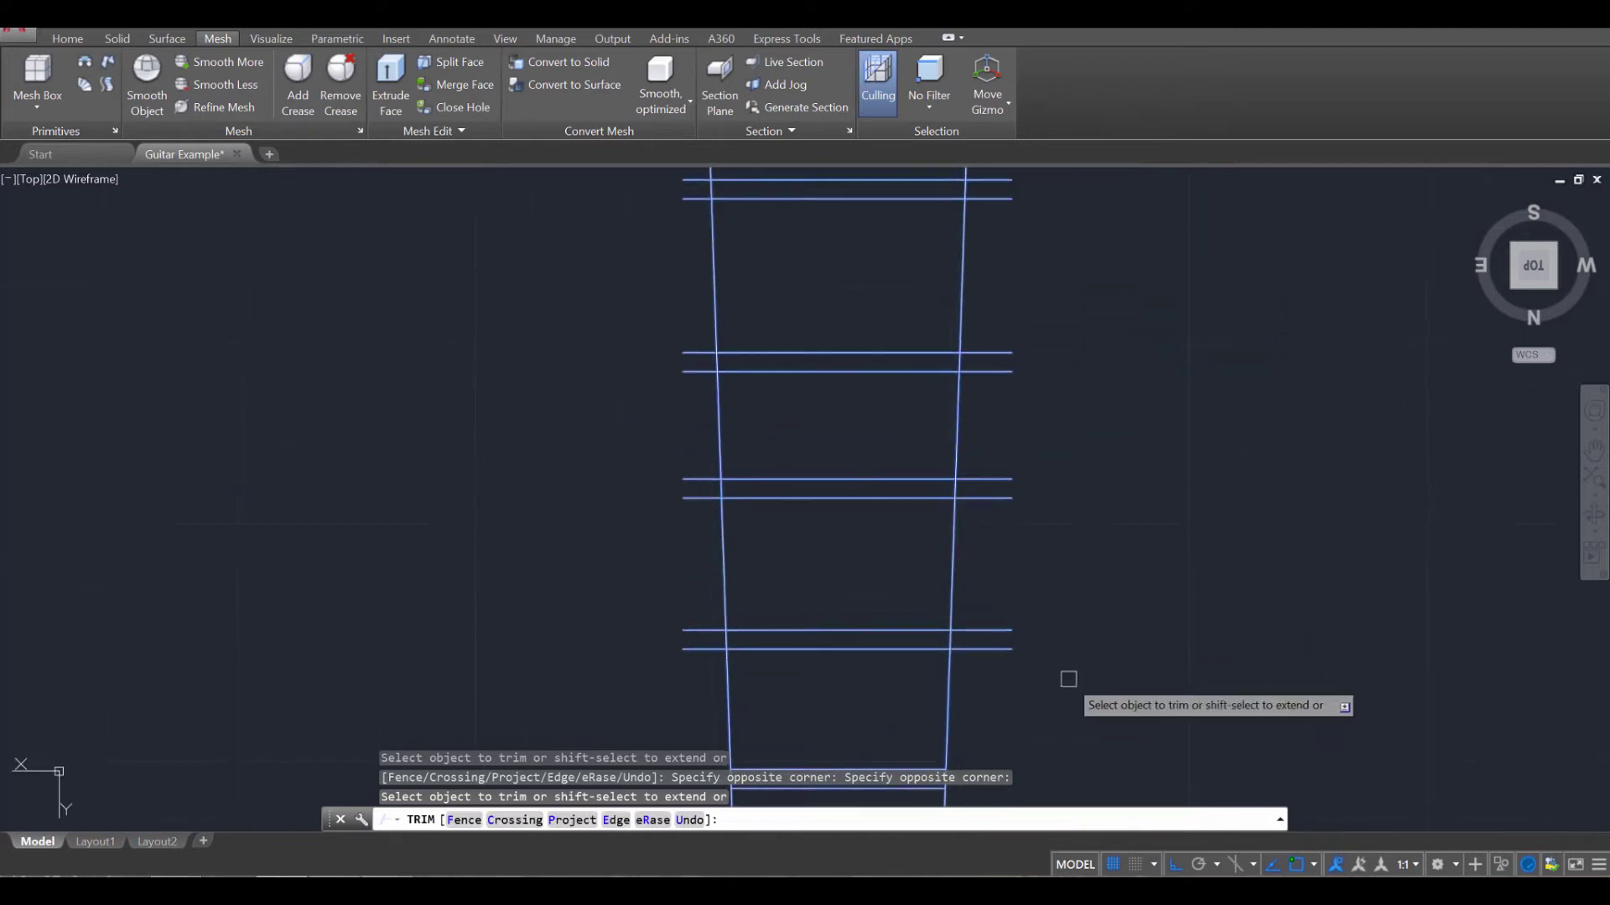
left_click(1085, 692)
left_click(991, 177)
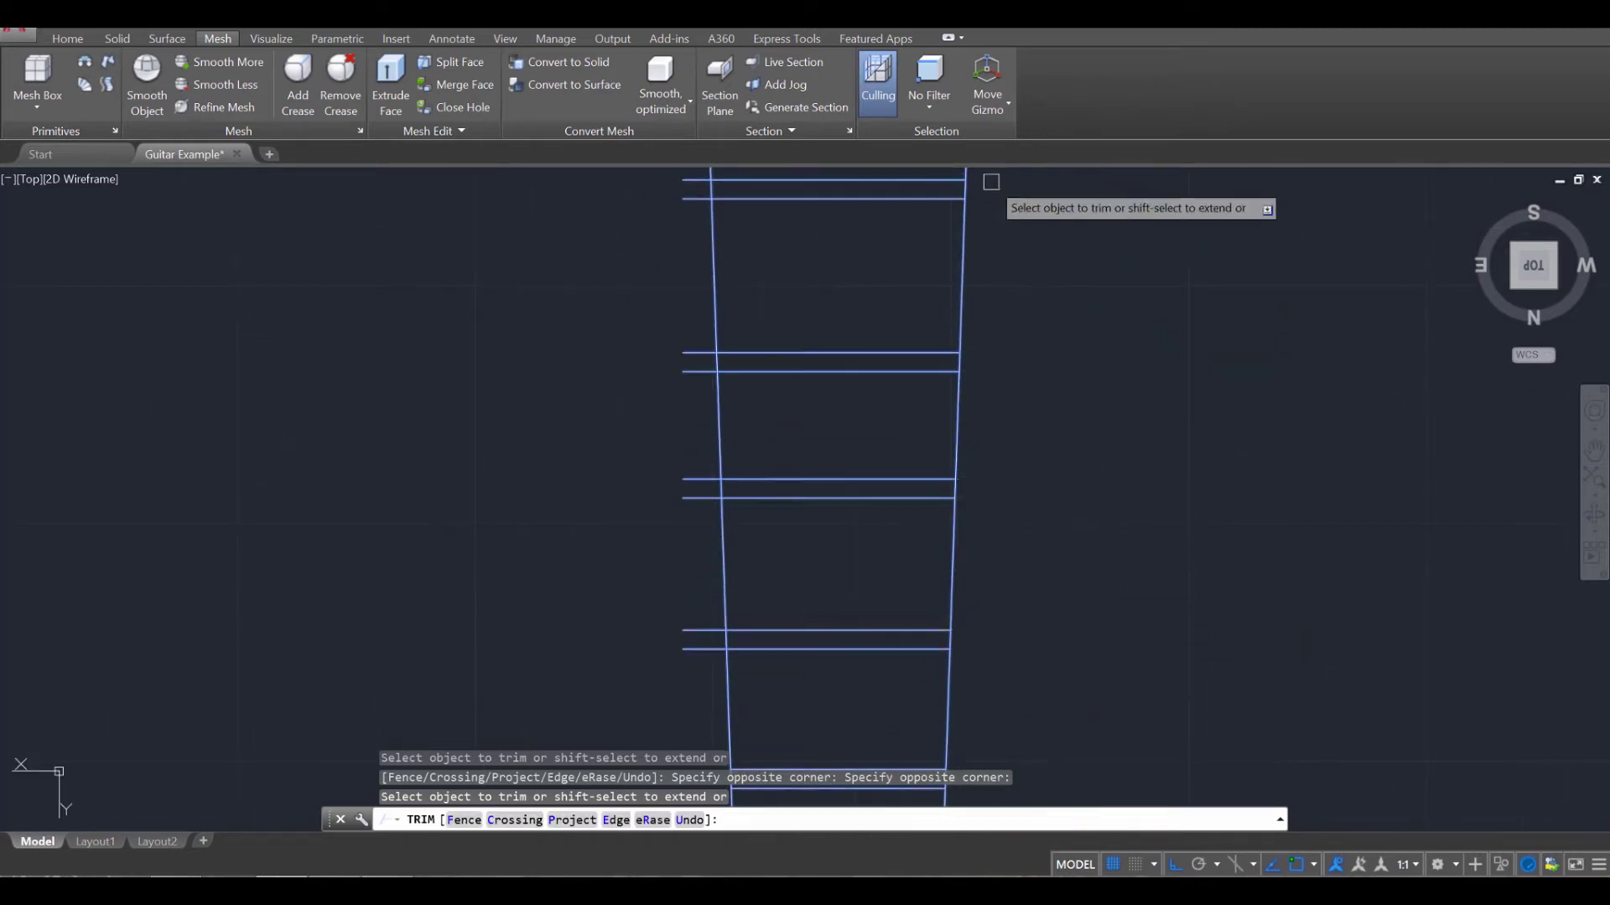
left_click(699, 676)
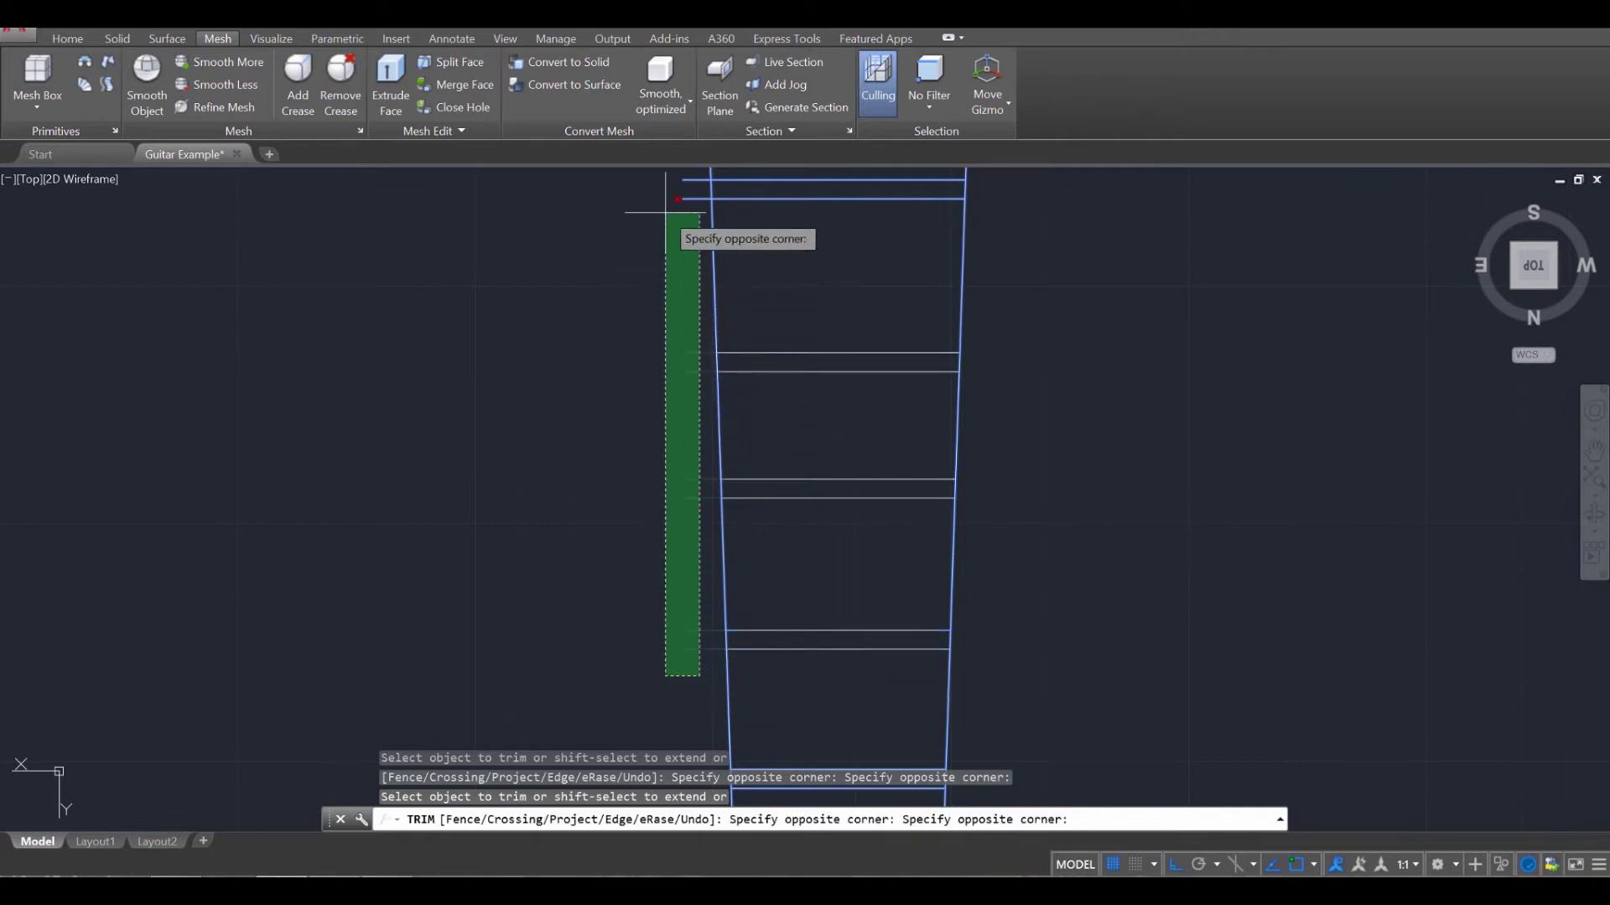
left_click(662, 176)
middle_click_drag(684, 180, 702, 634)
left_click(676, 640)
left_click(587, 489)
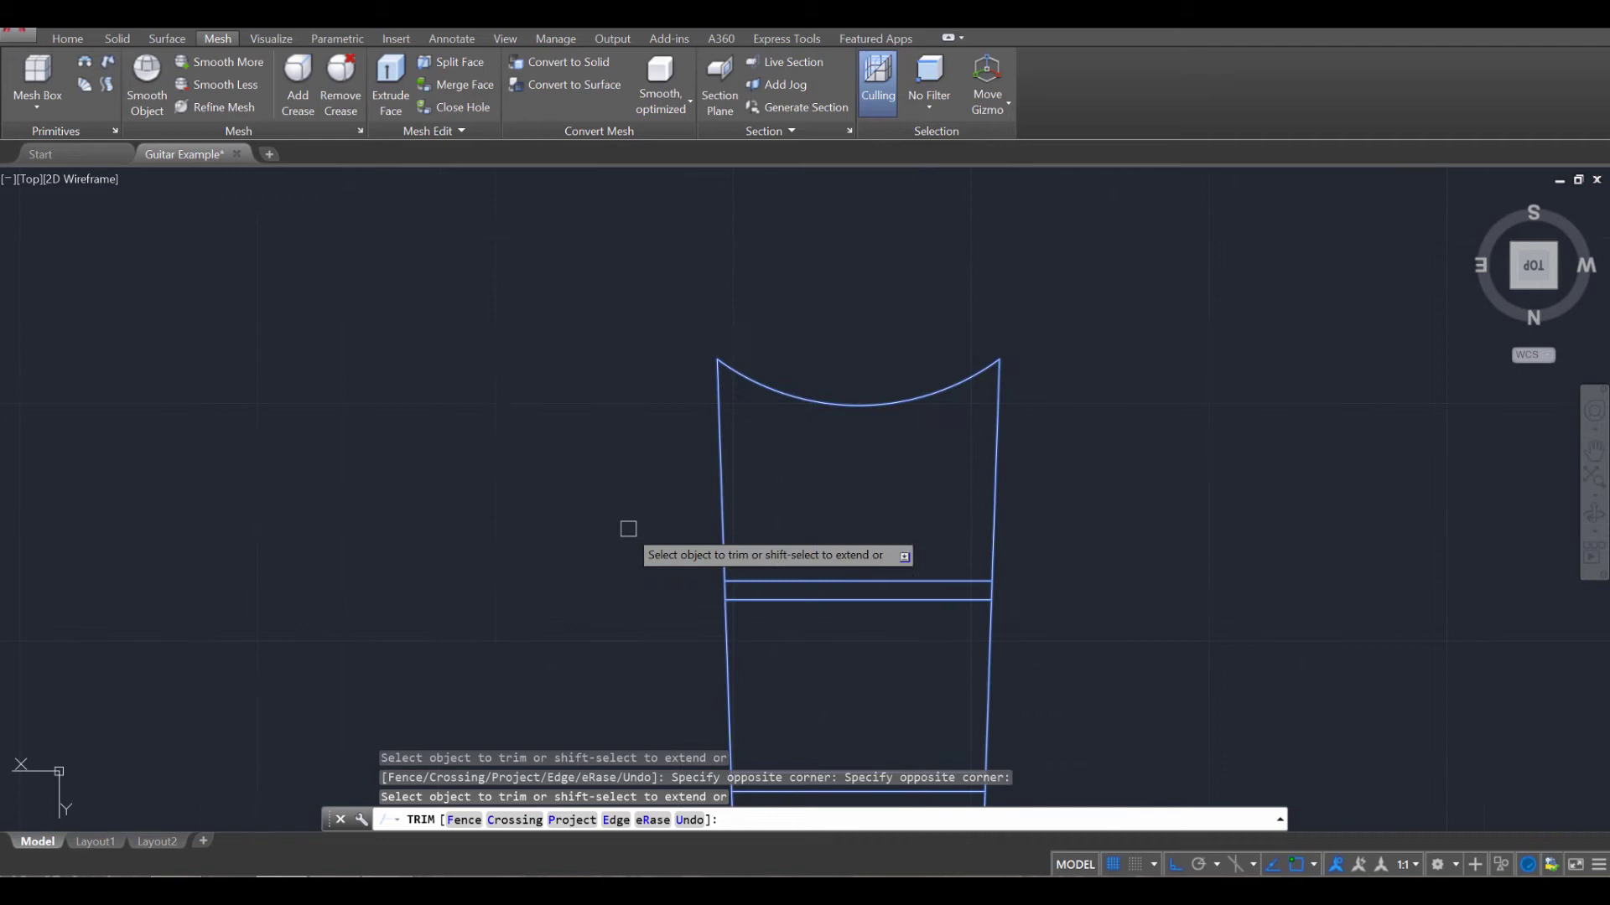
left_click(1080, 511)
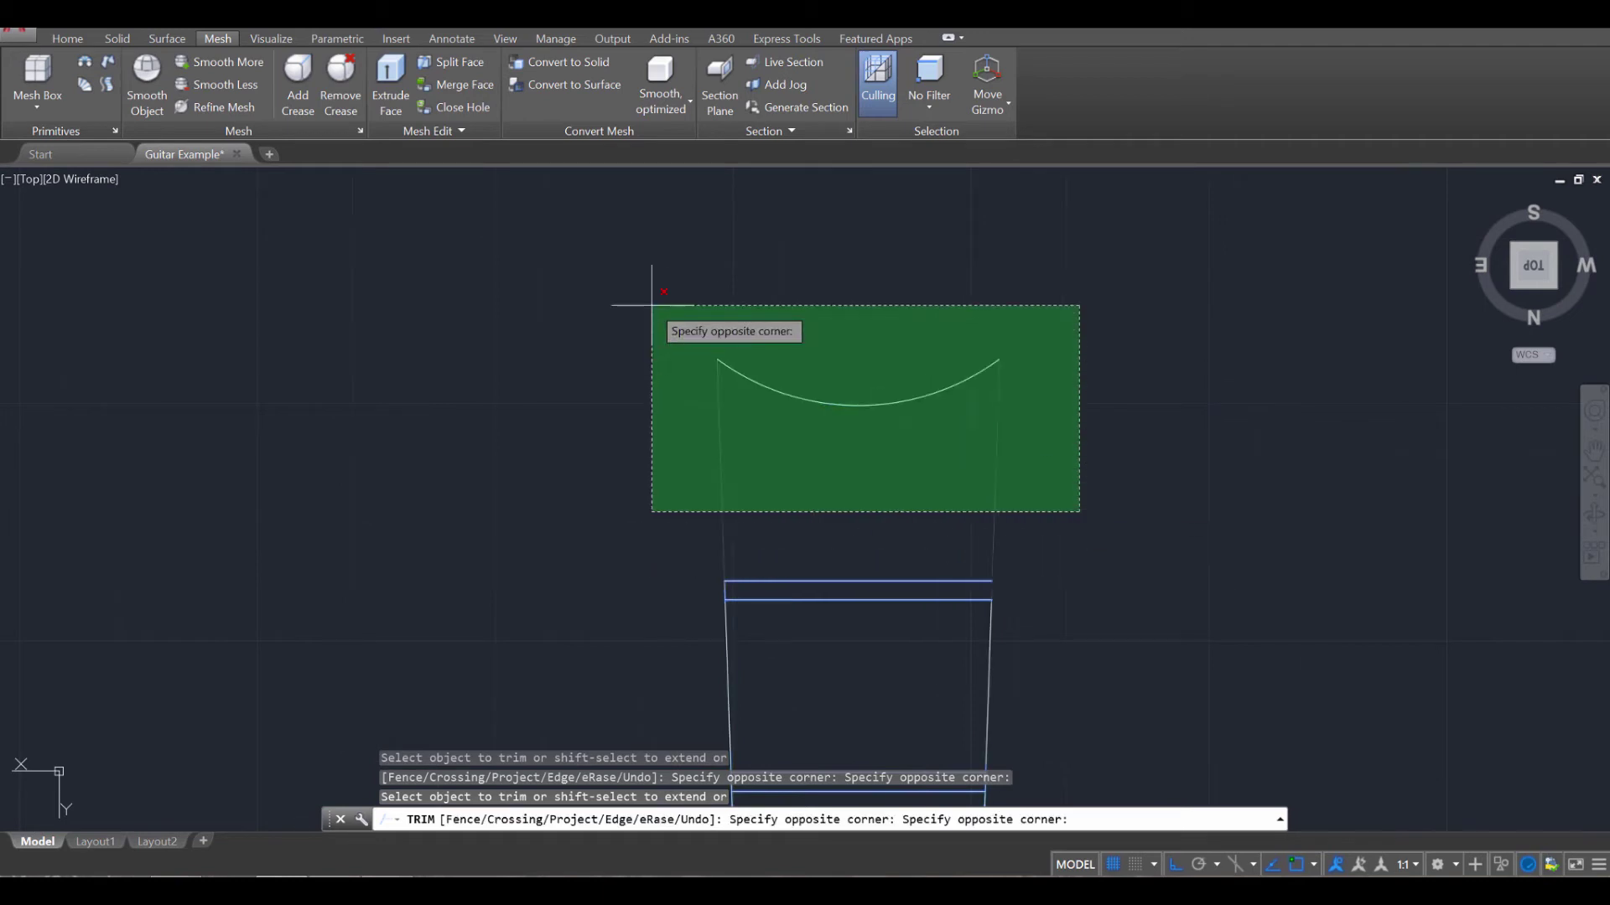
left_click(1162, 488)
Step: Trim away the neck side lines in the first three gaps between fret pairs, starting from the curved wide end
middle_click_drag(1123, 674, 1034, 535)
left_click(1033, 535)
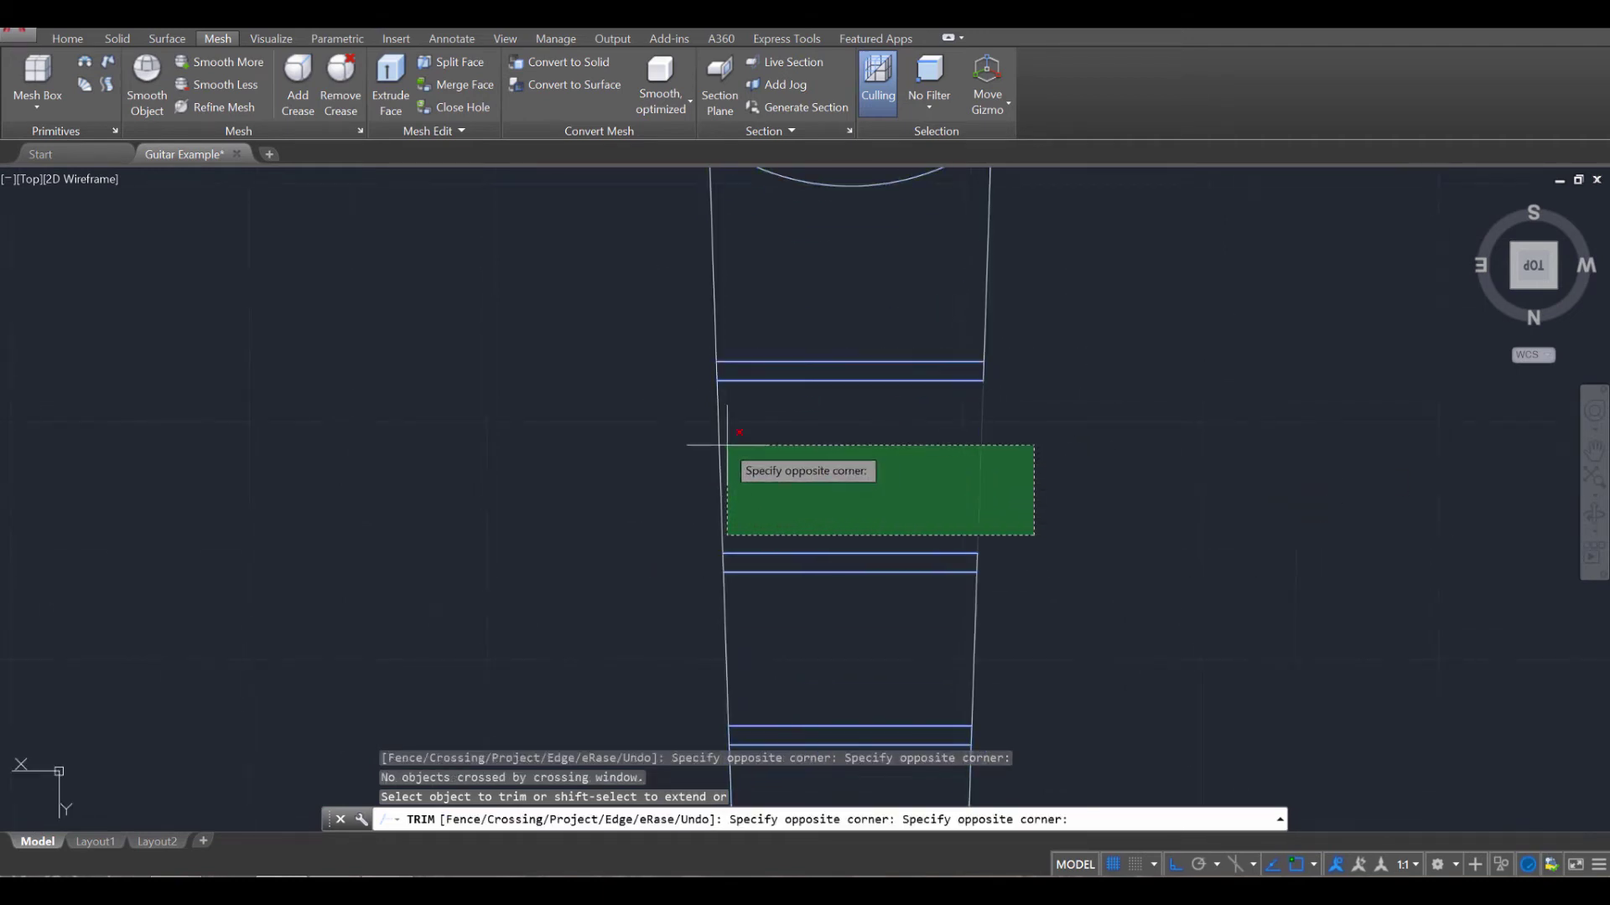
left_click(682, 430)
middle_click_drag(1086, 639, 1101, 500)
left_click(1038, 546)
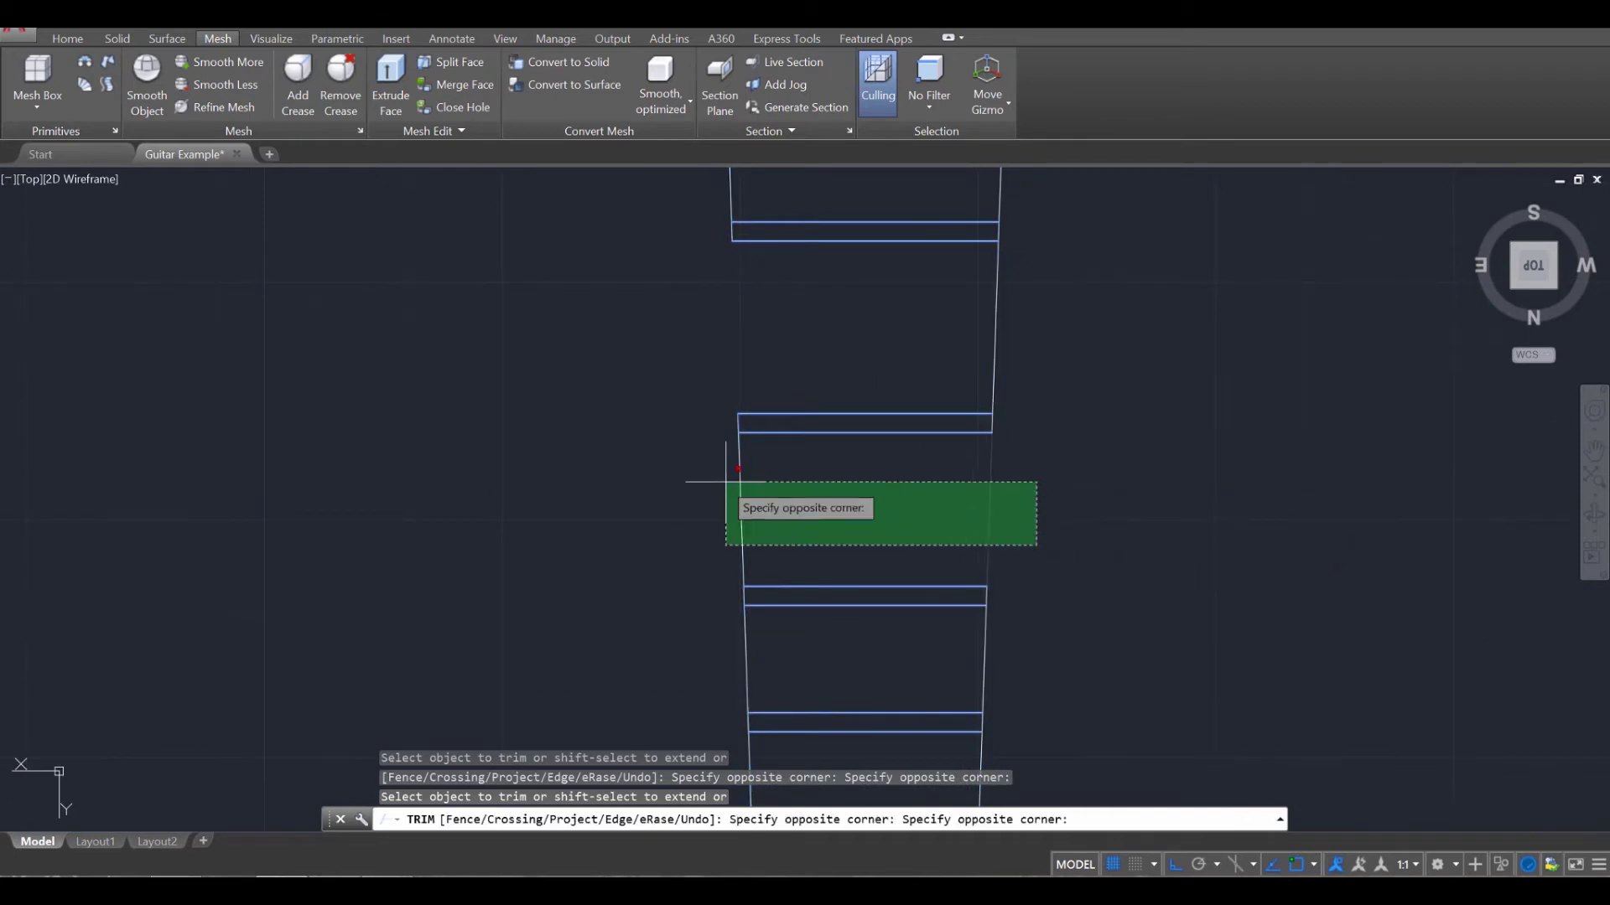
left_click(703, 496)
middle_click_drag(1050, 587, 1082, 440)
left_click(1043, 536)
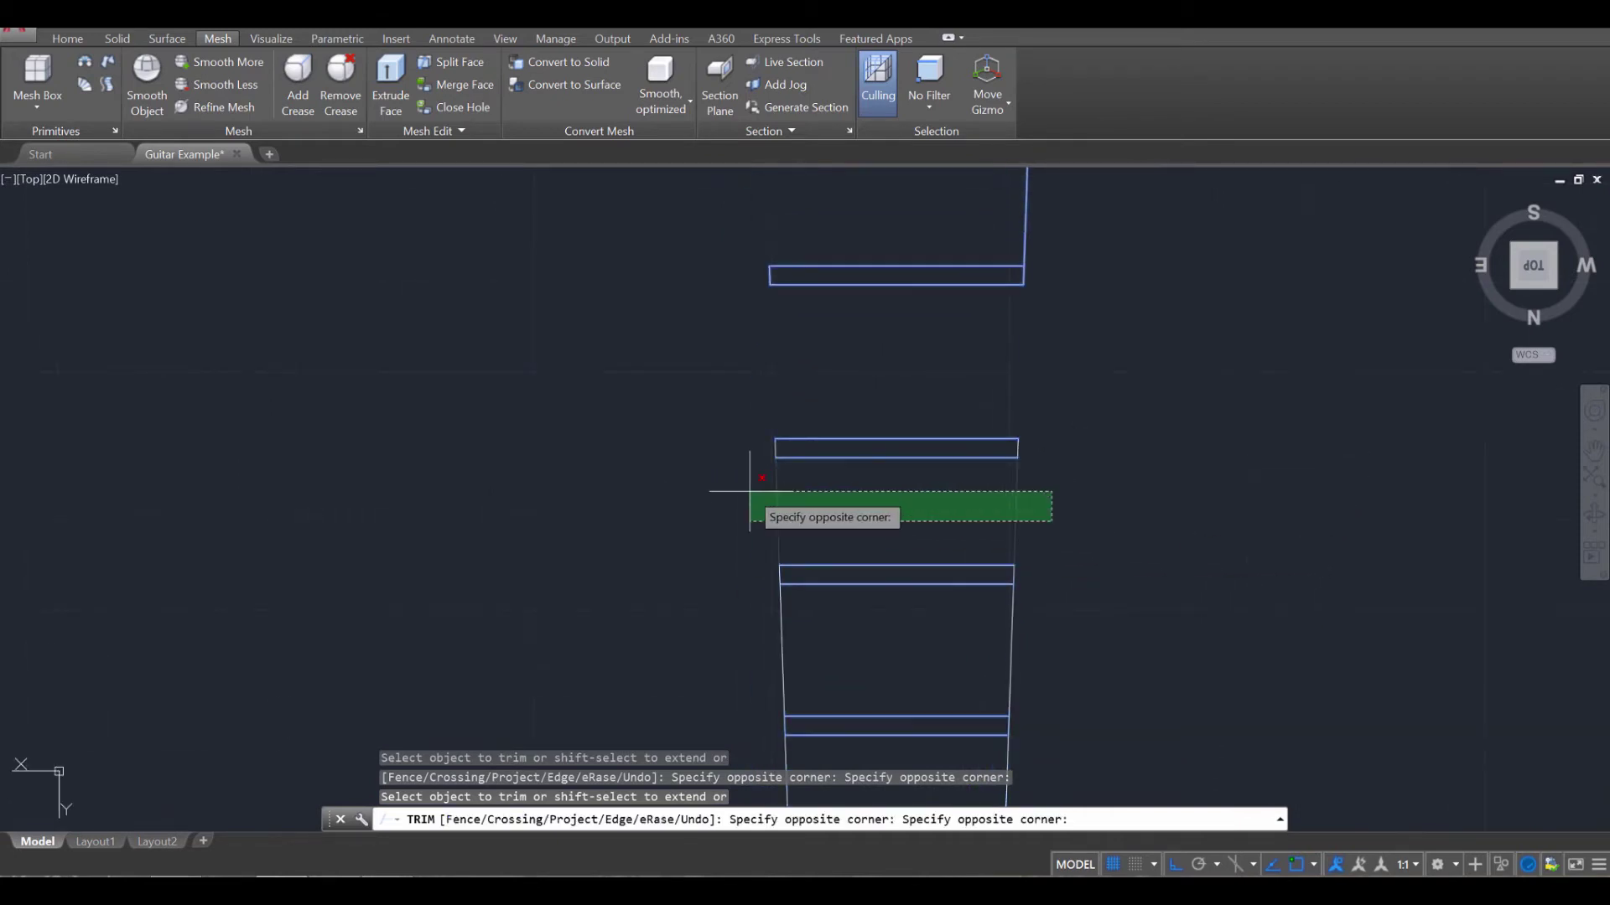
left_click(747, 492)
Step: Trim away the neck side lines in the next four gaps between fret pairs toward the narrow end
middle_click_drag(1054, 684, 1064, 561)
left_click(1064, 561)
left_click(730, 507)
middle_click_drag(1113, 626, 1104, 470)
left_click(1040, 544)
left_click(766, 506)
middle_click_drag(1078, 616, 1106, 439)
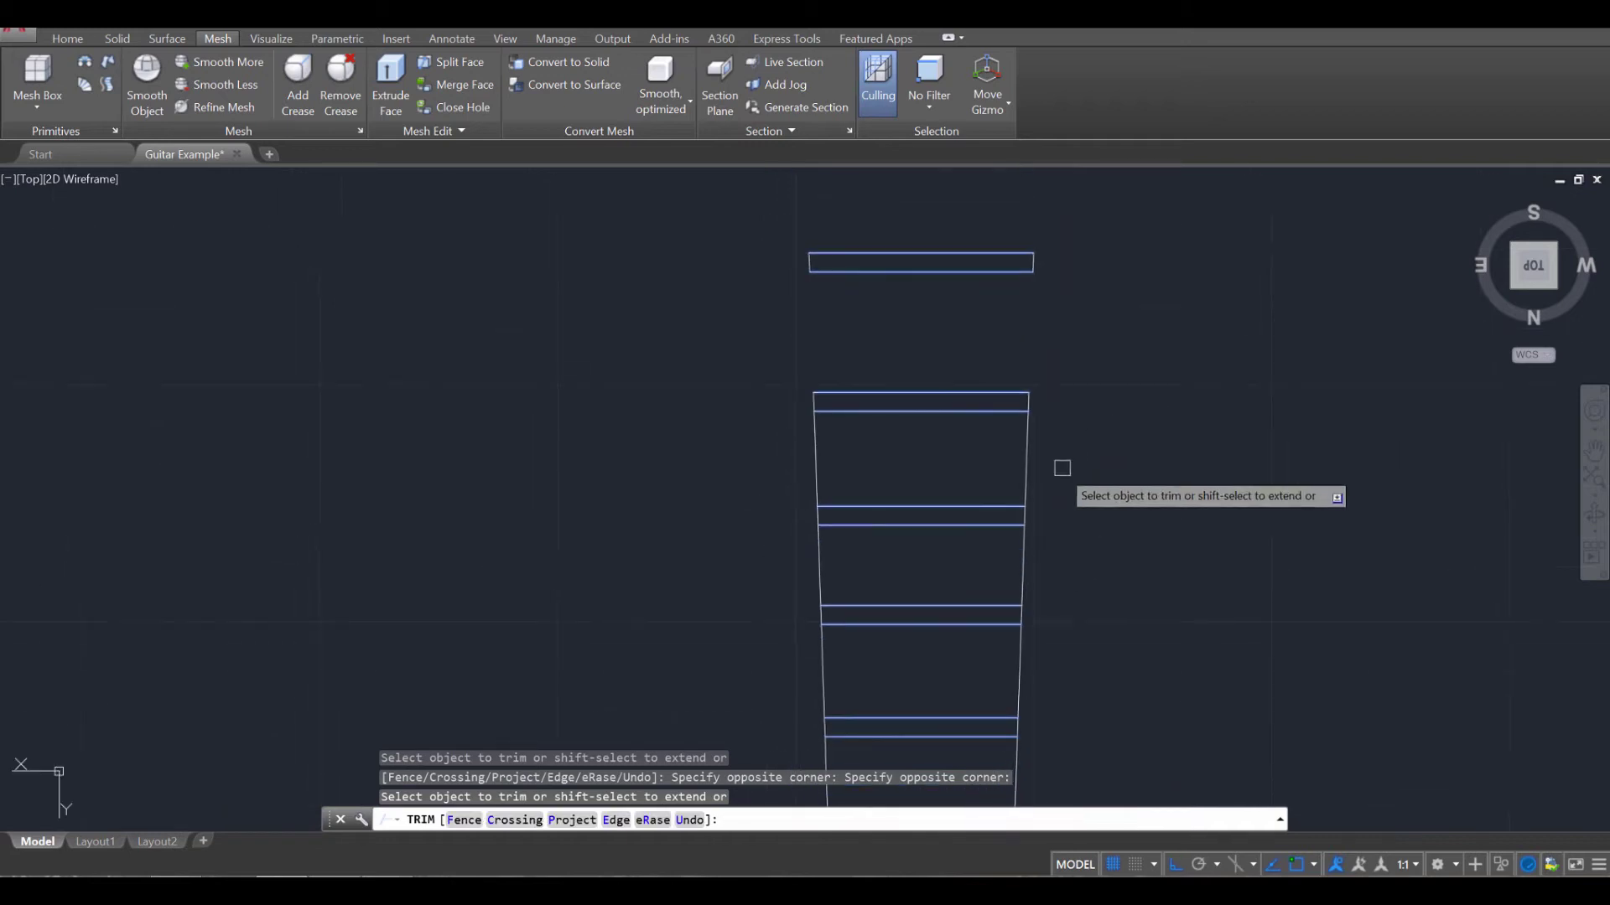
left_click(1053, 475)
left_click(766, 438)
left_click(1050, 578)
left_click(814, 566)
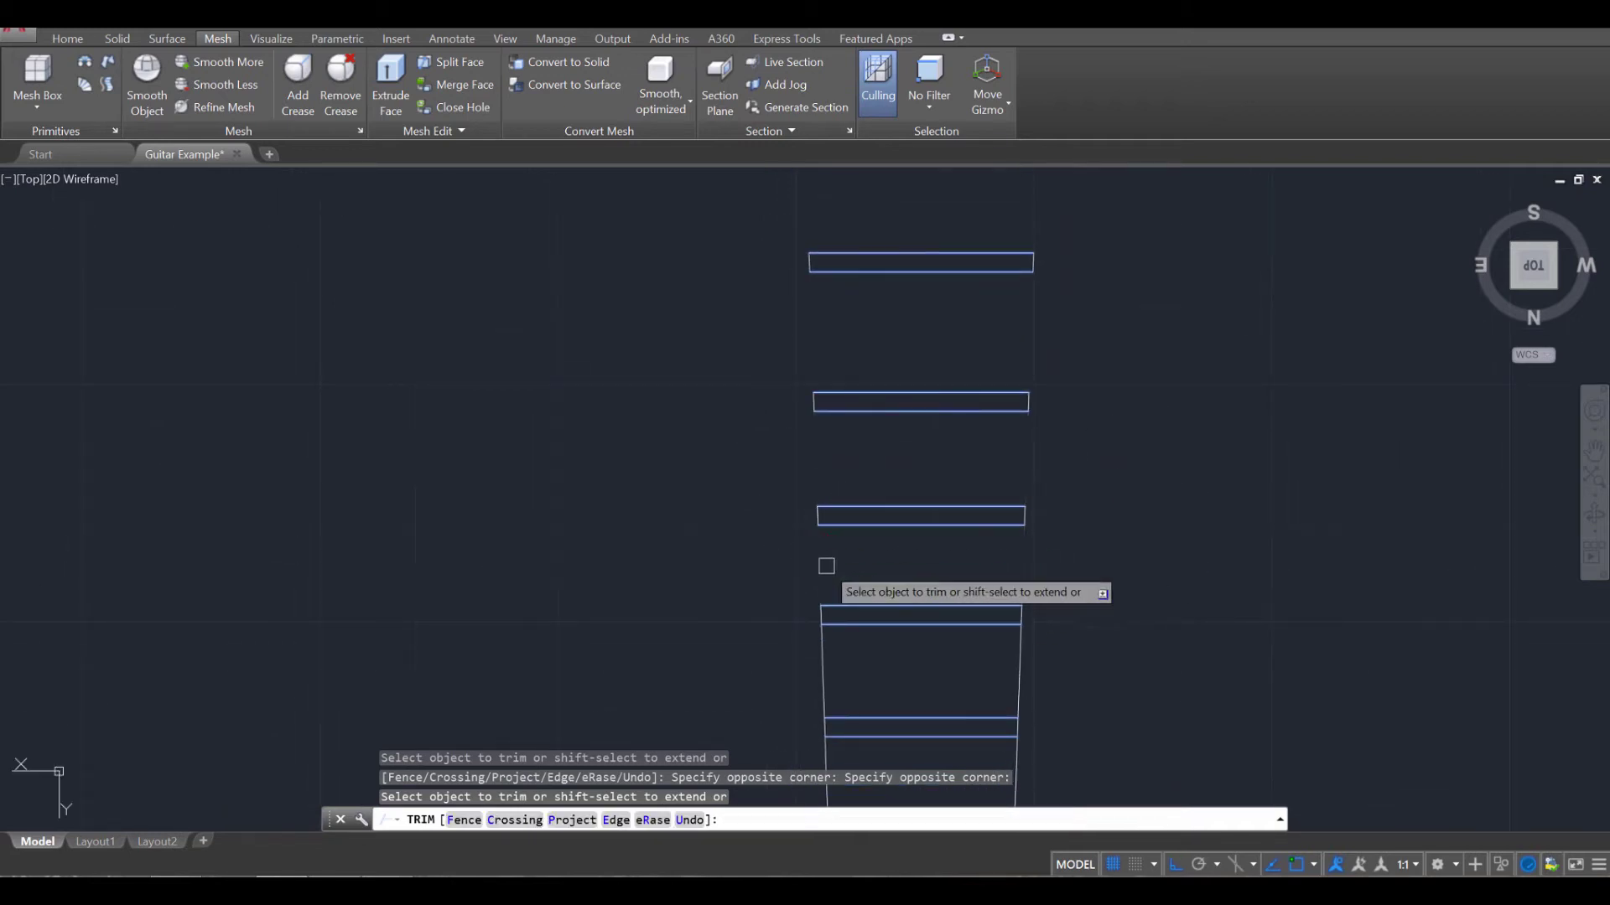
Step: Trim away the neck side lines in the following three gaps between fret pairs along the middle of the neck
middle_click_drag(1157, 658, 1160, 464)
left_click(1048, 500)
left_click(834, 469)
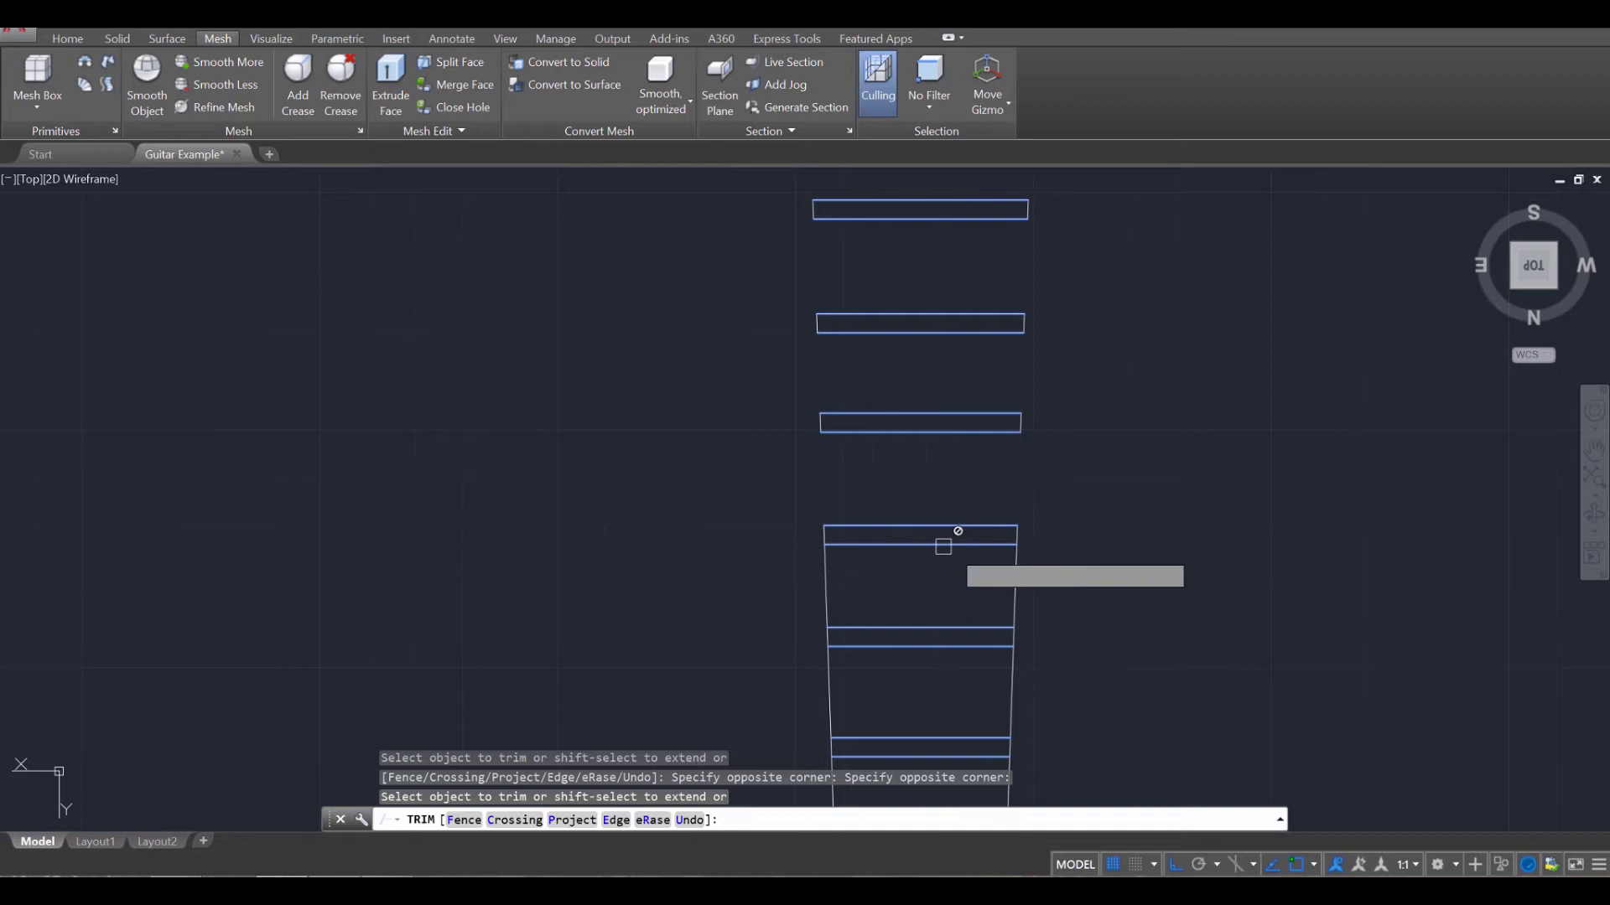
middle_click_drag(953, 532, 983, 498)
left_click(1086, 463)
left_click(803, 431)
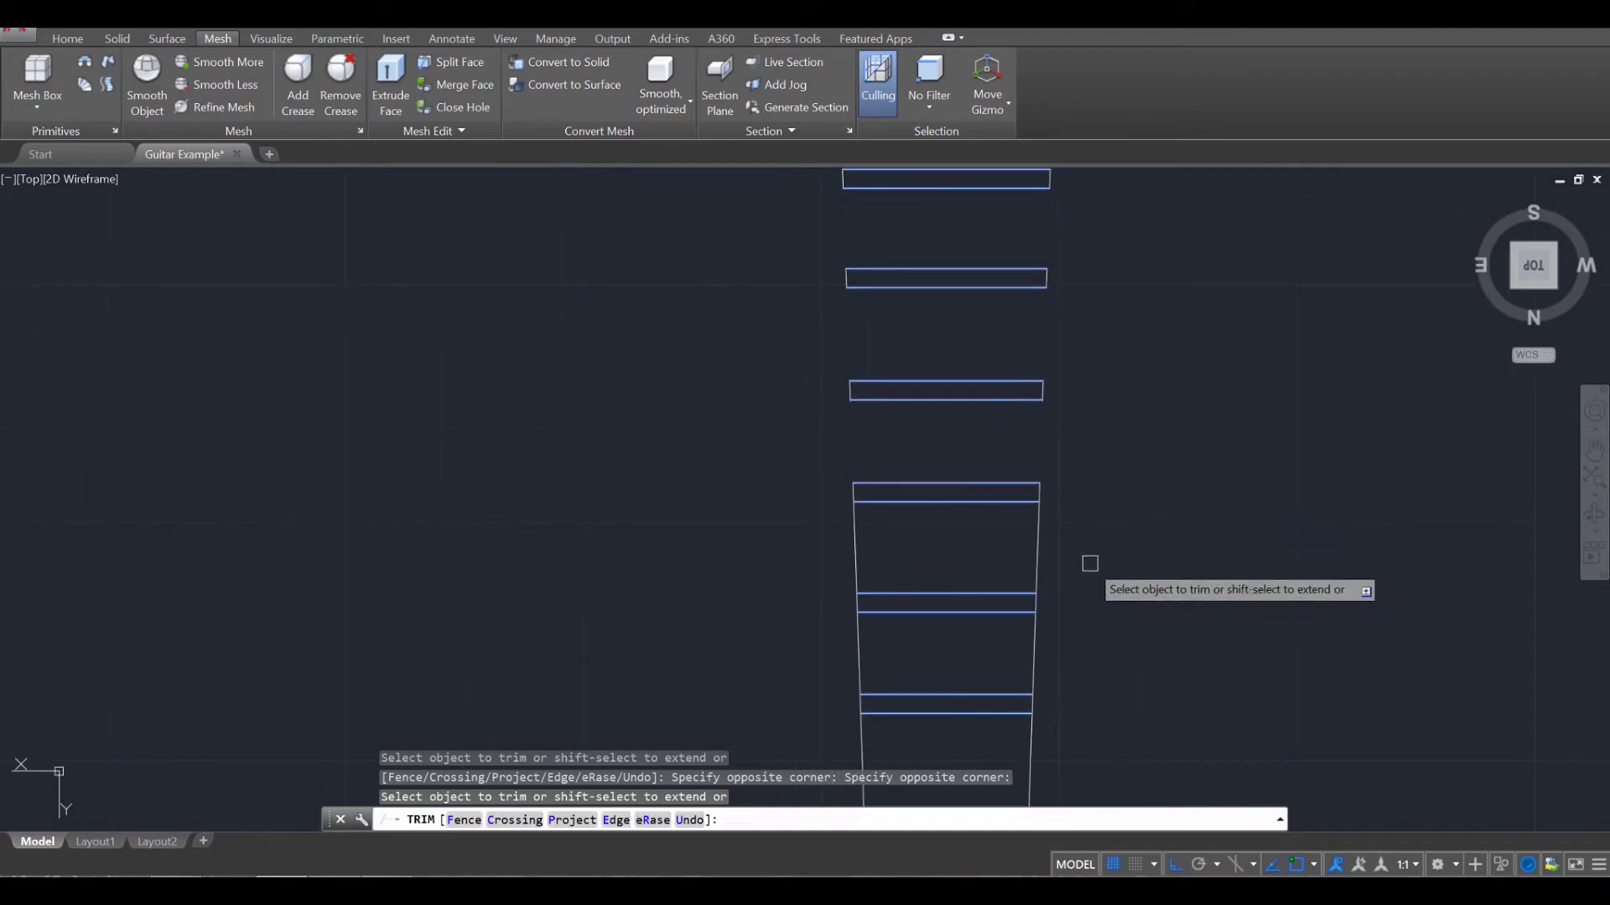
left_click(1083, 551)
left_click(852, 531)
Step: Trim away the neck side lines in the last five gaps, down to the end fret at the narrow end
middle_click_drag(1038, 626, 1075, 407)
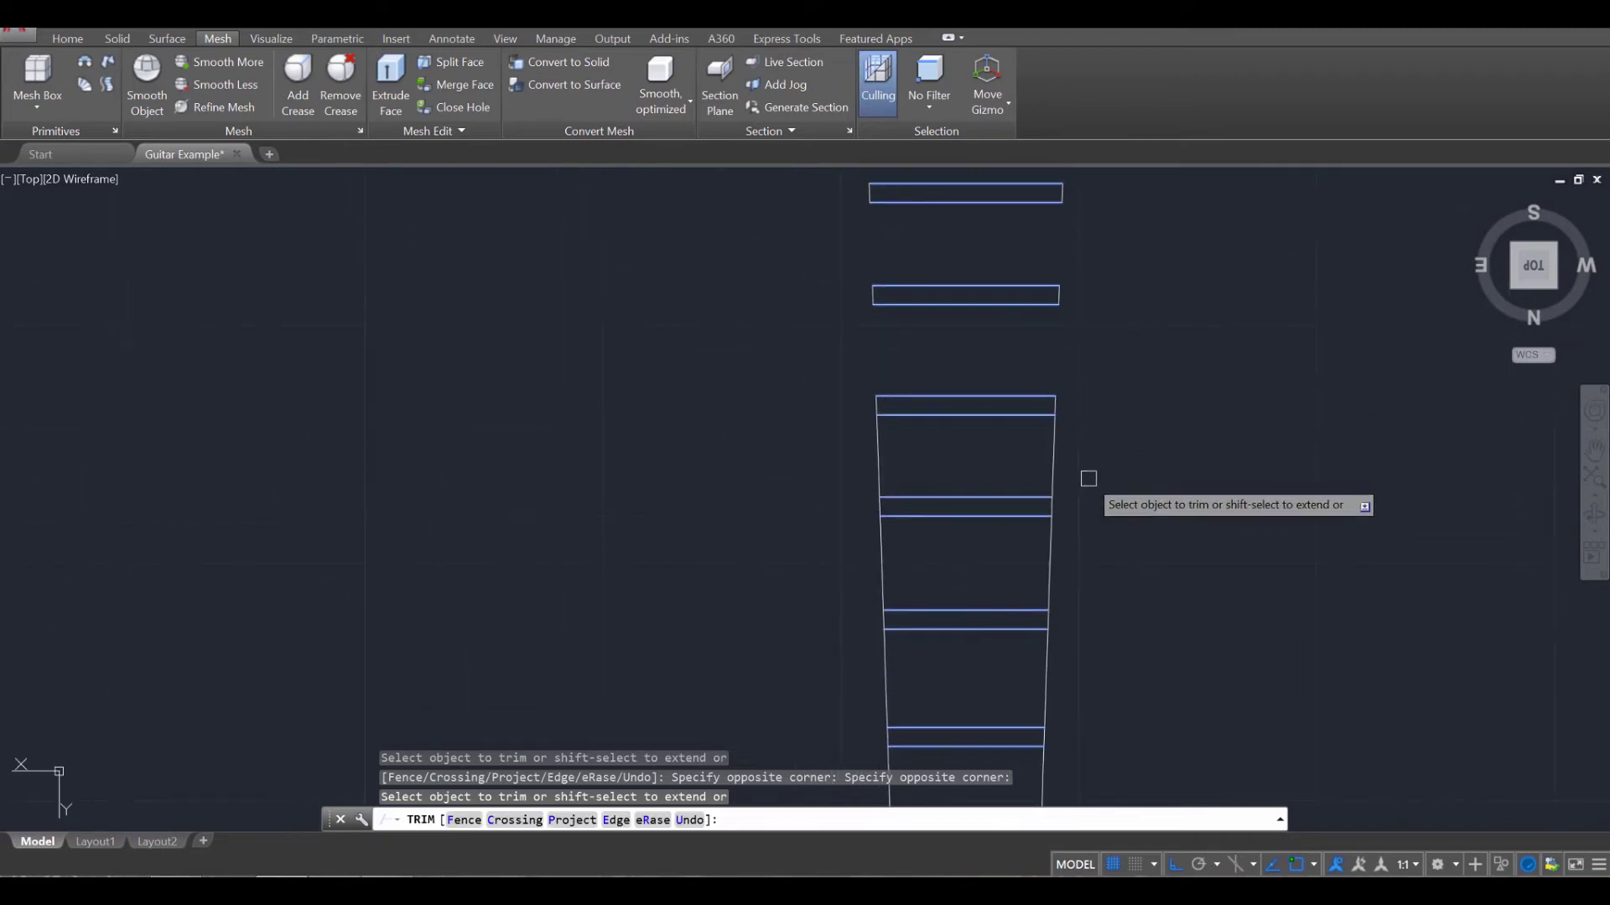
left_click(1088, 476)
left_click(810, 449)
middle_click_drag(1025, 558, 1019, 401)
left_click(1063, 427)
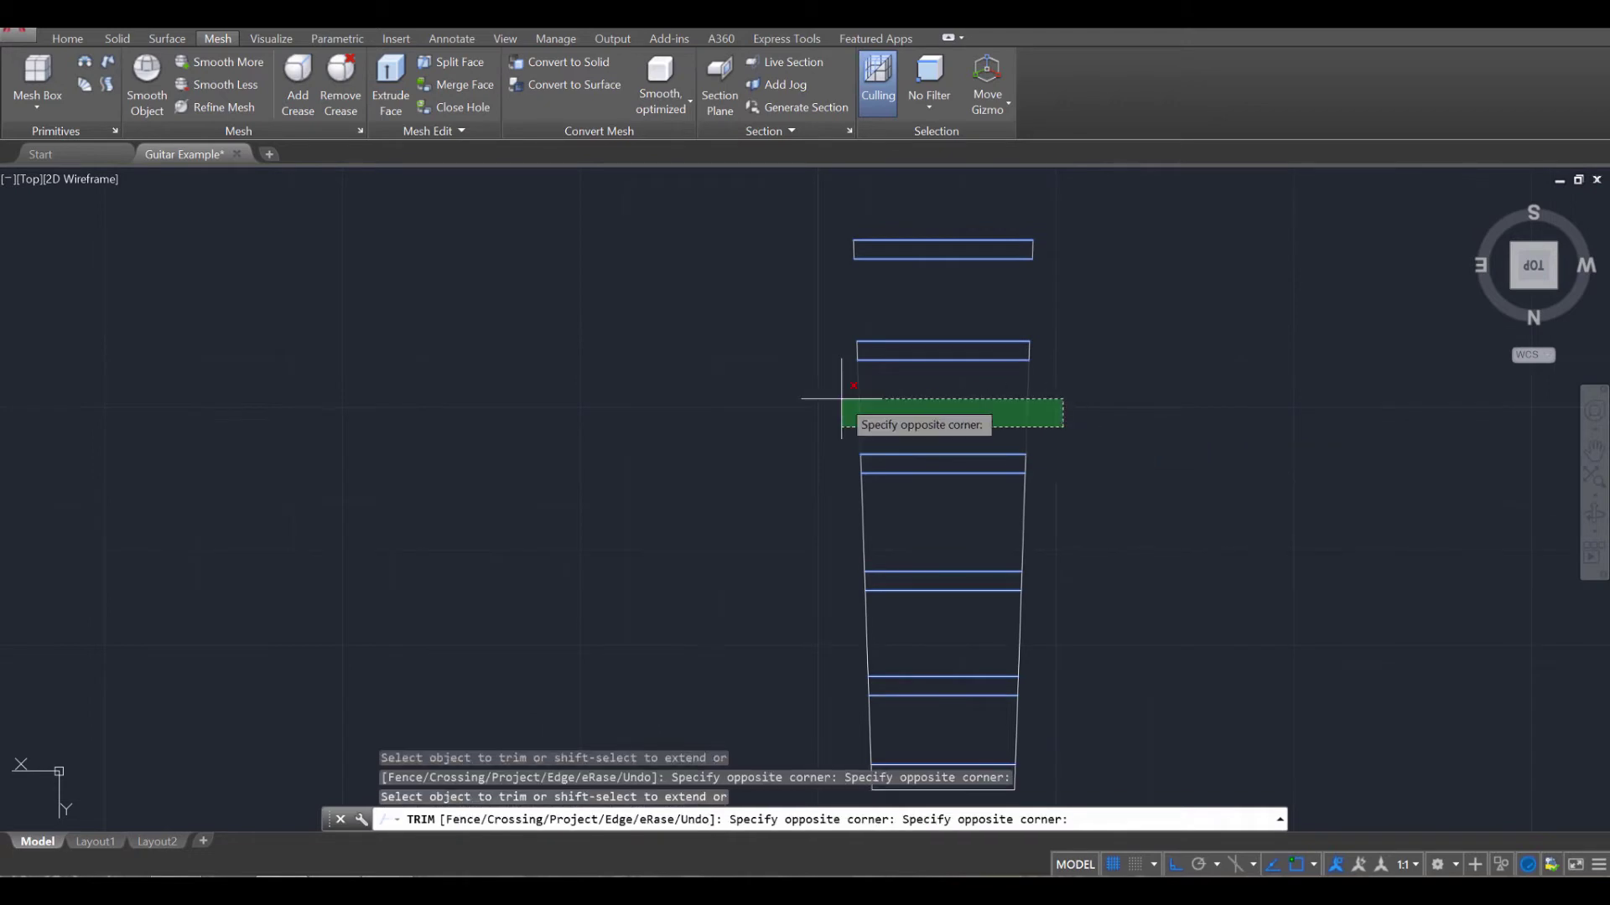
left_click(840, 398)
left_click(1052, 535)
middle_click_drag(1043, 589, 1019, 449)
left_click(1043, 517)
left_click(809, 493)
left_click(1019, 587)
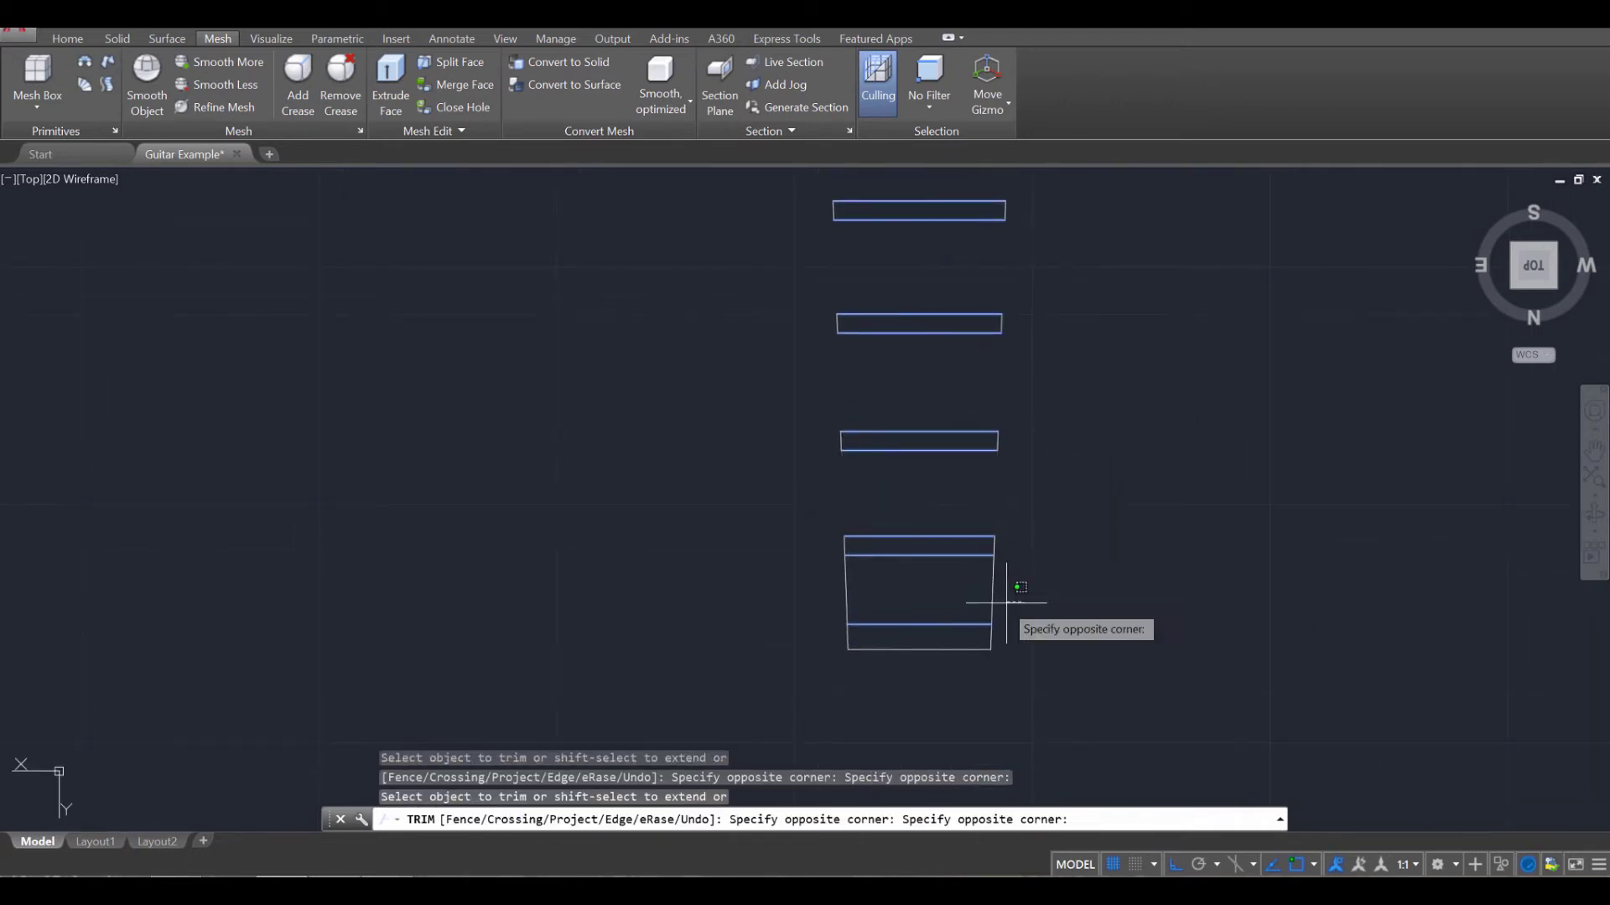
left_click(818, 583)
Step: Trim off the leftover side line between the two widest frets and the curved neck outline beyond the widest fret
scroll(1081, 546, "down", 4)
scroll(1017, 313, "up", 3)
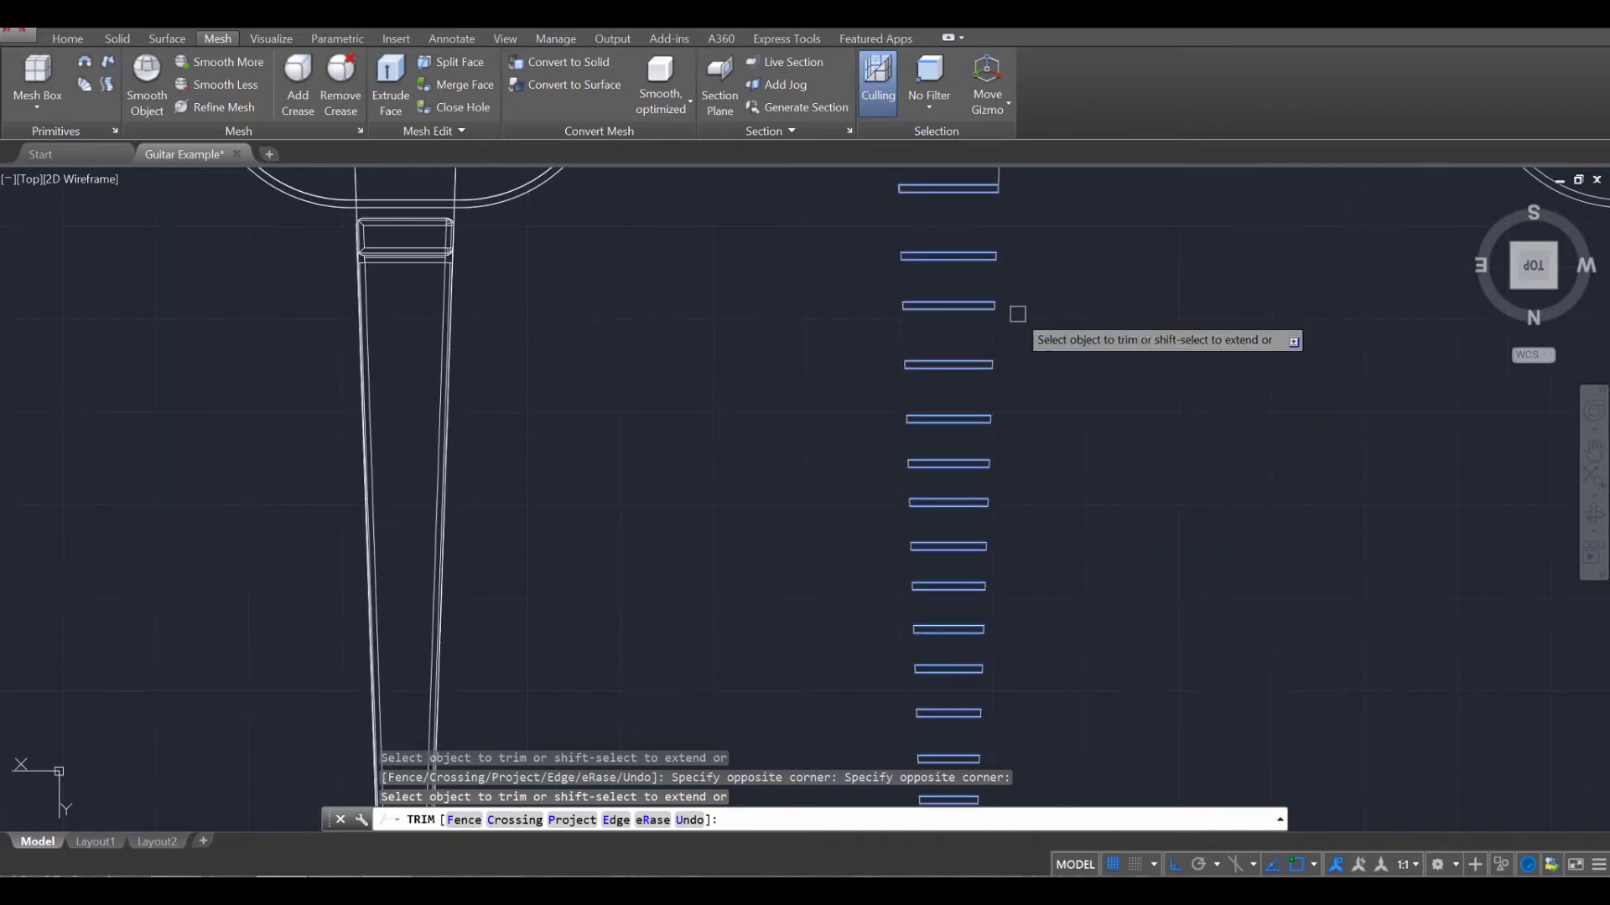
scroll(964, 352, "up", 3)
left_click(1099, 524)
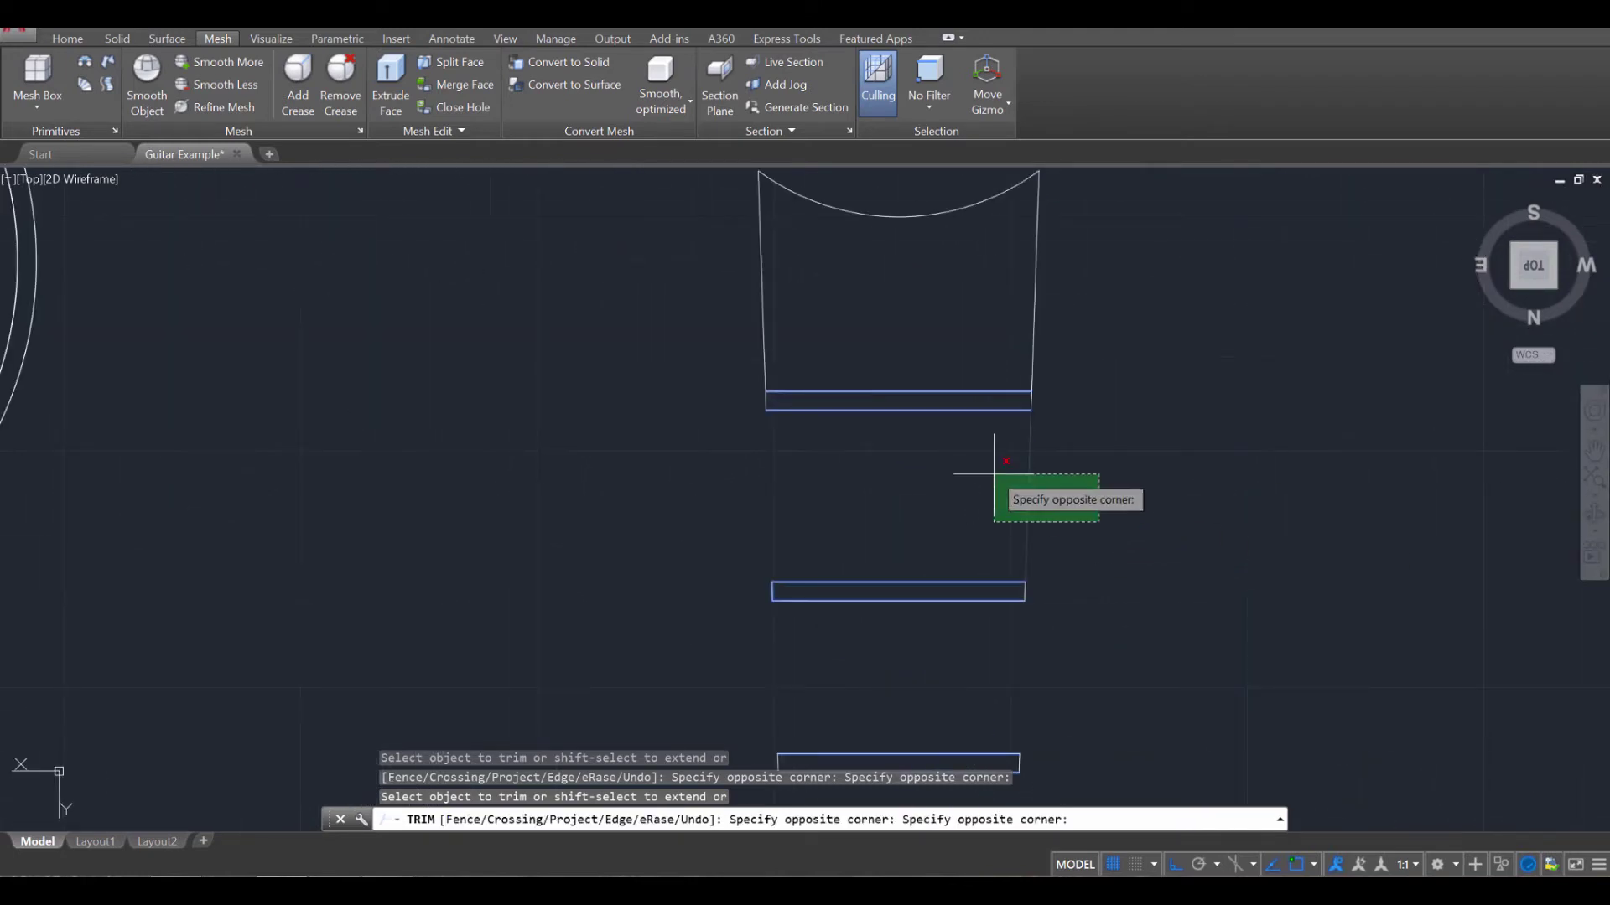
left_click(948, 432)
middle_click_drag(1092, 379, 1109, 510)
left_click(1128, 450)
left_click(730, 307)
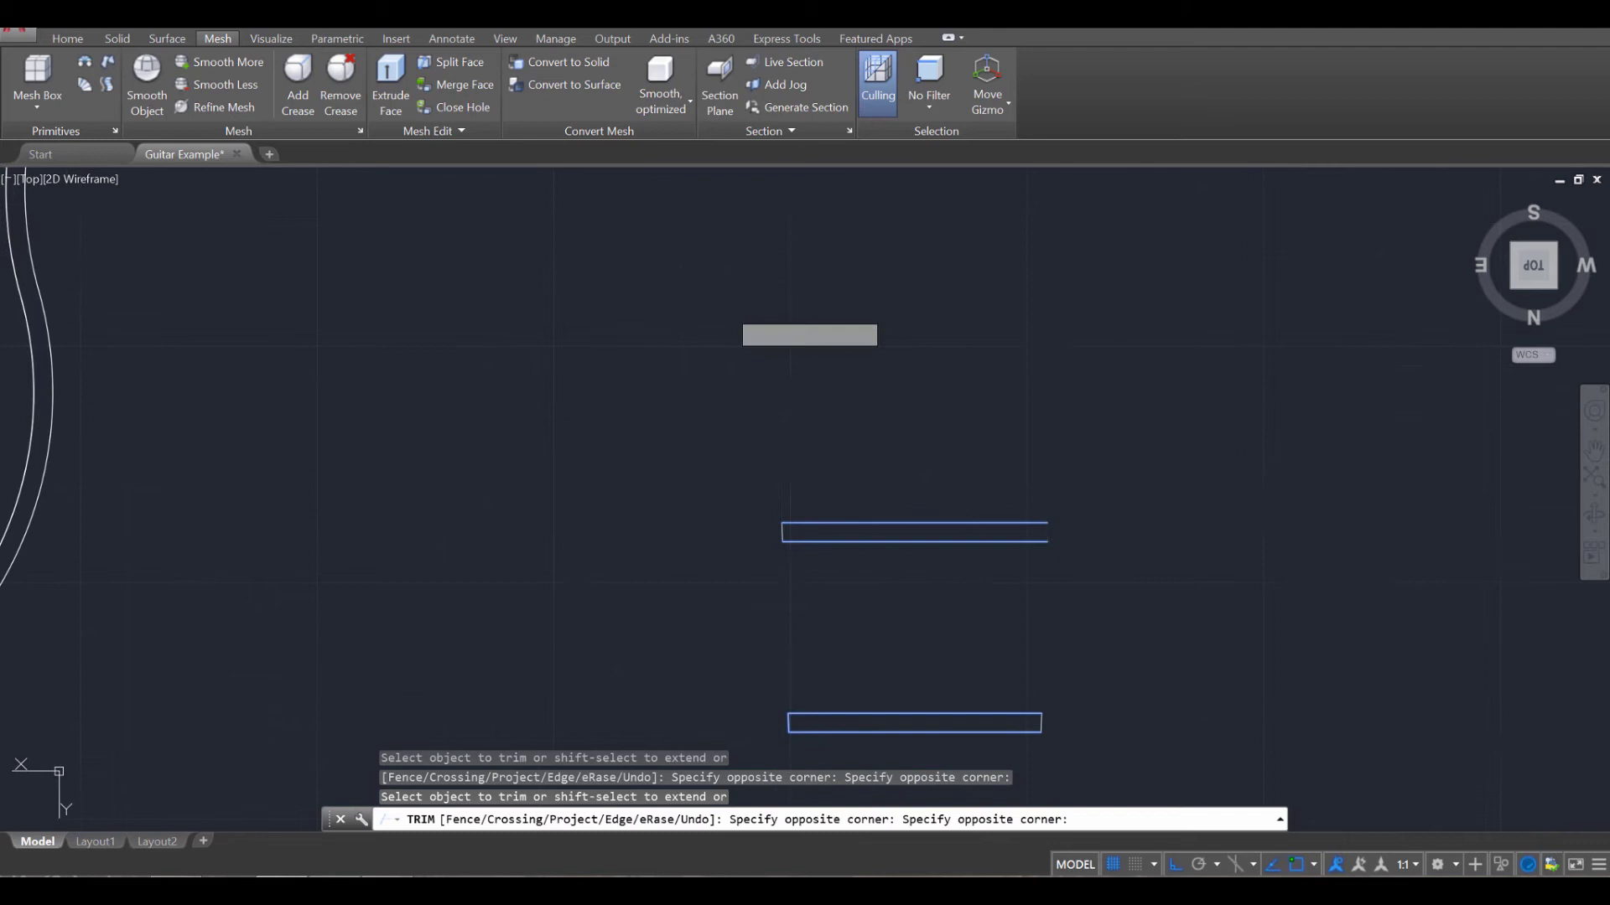
scroll(1054, 486, "down", 2)
scroll(1017, 554, "up", 5)
key("Escape")
key("Escape")
key("Escape")
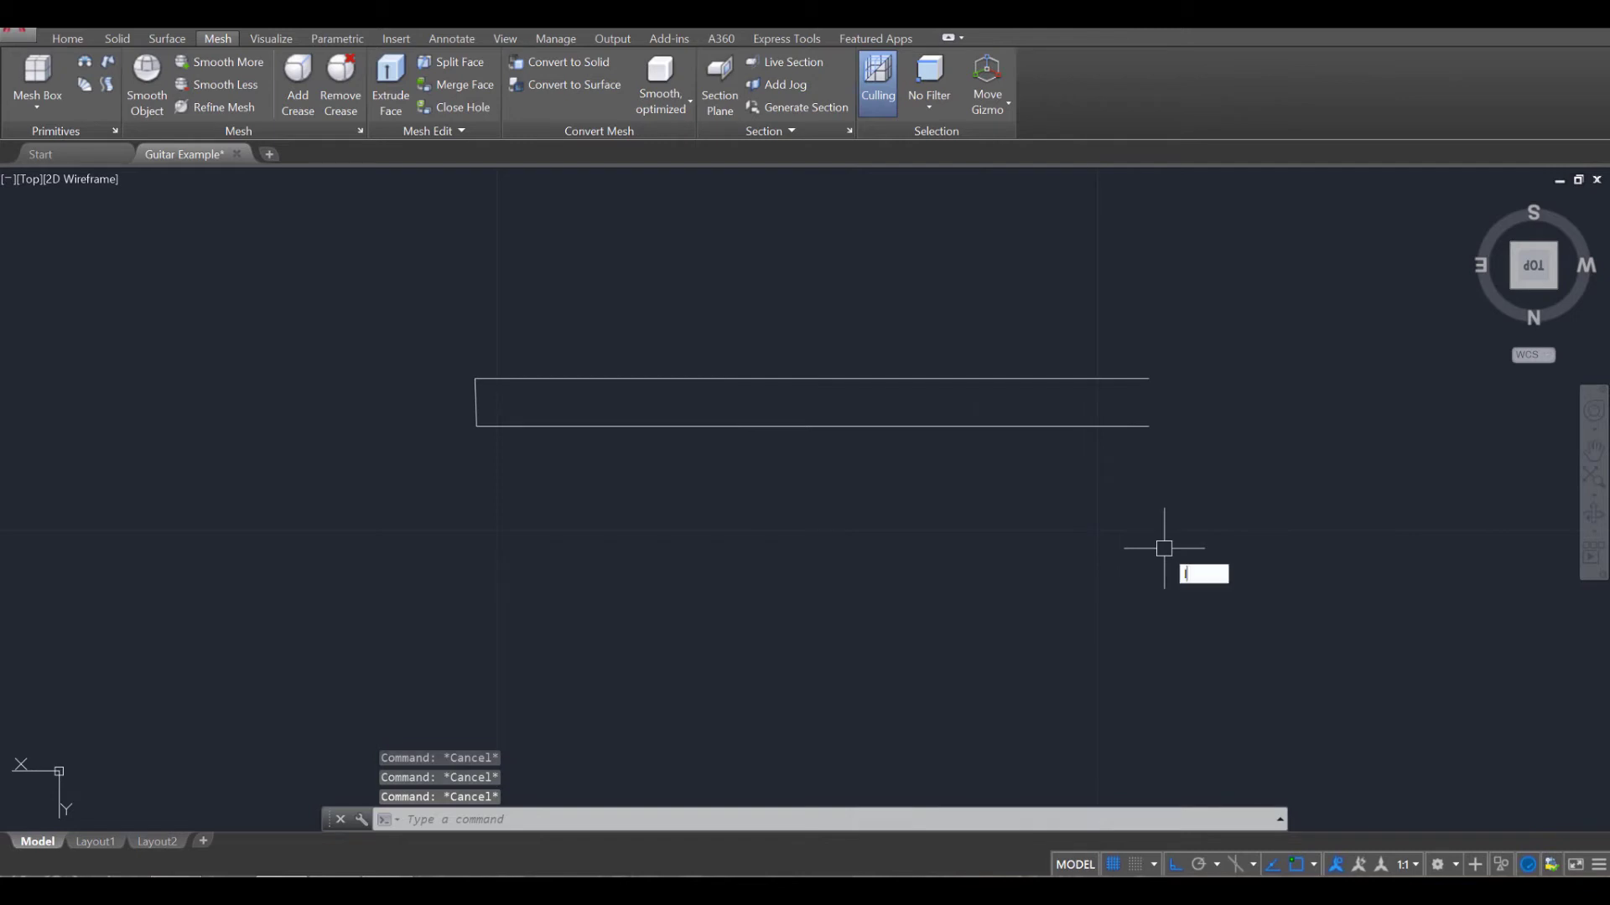
Step: Close the open end of the widest fret with a line between the endpoints of its two long lines
key("Return")
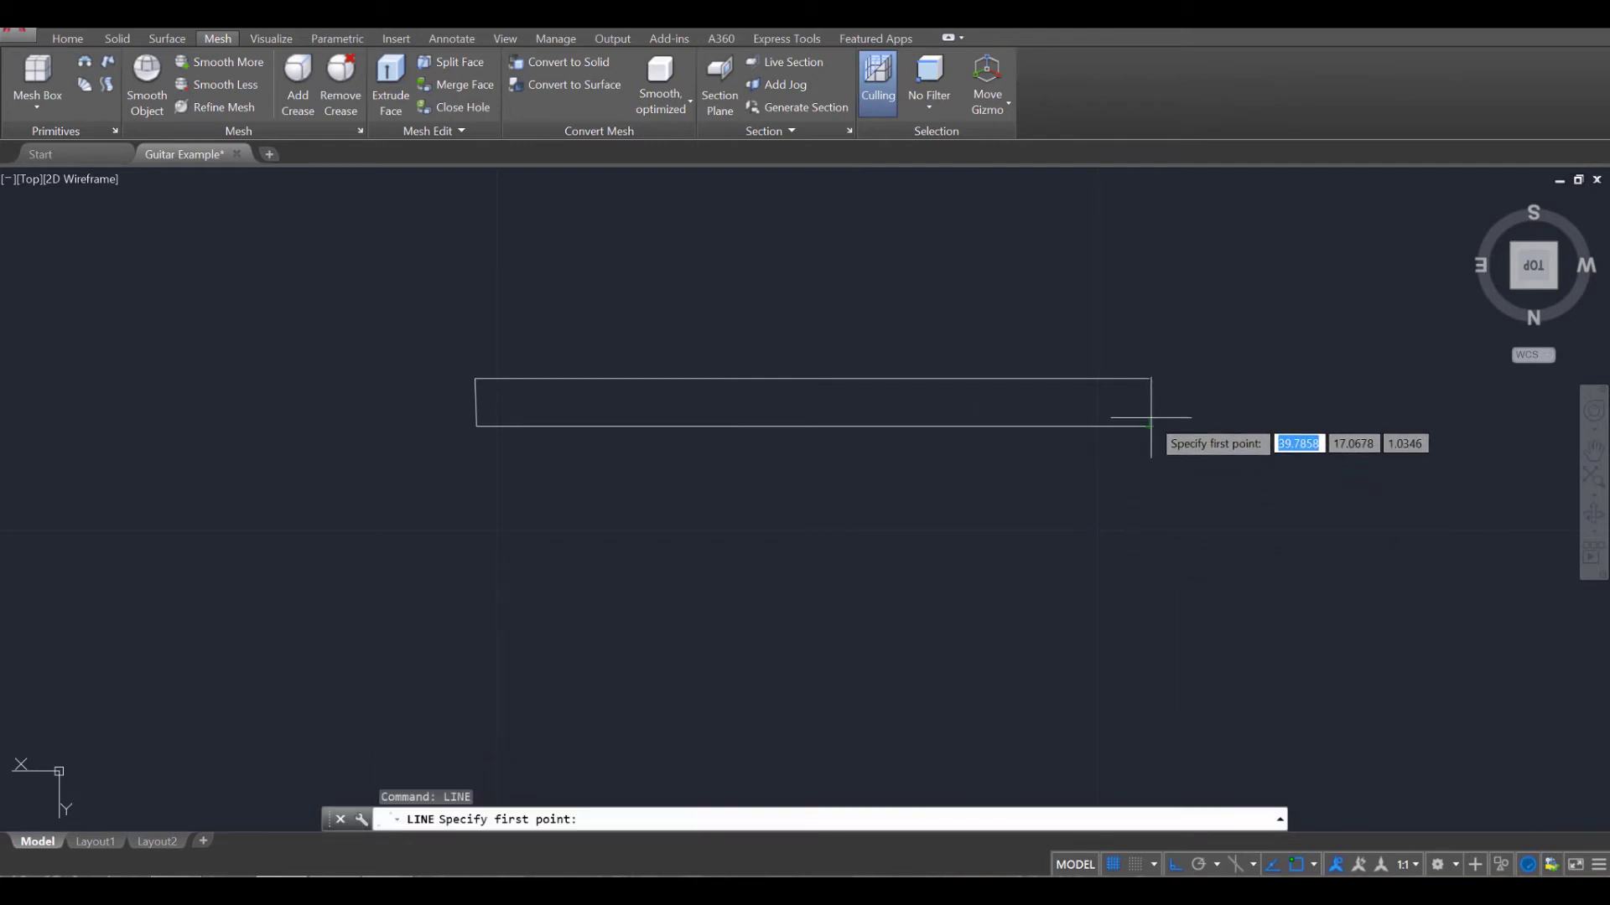
left_click(1149, 427)
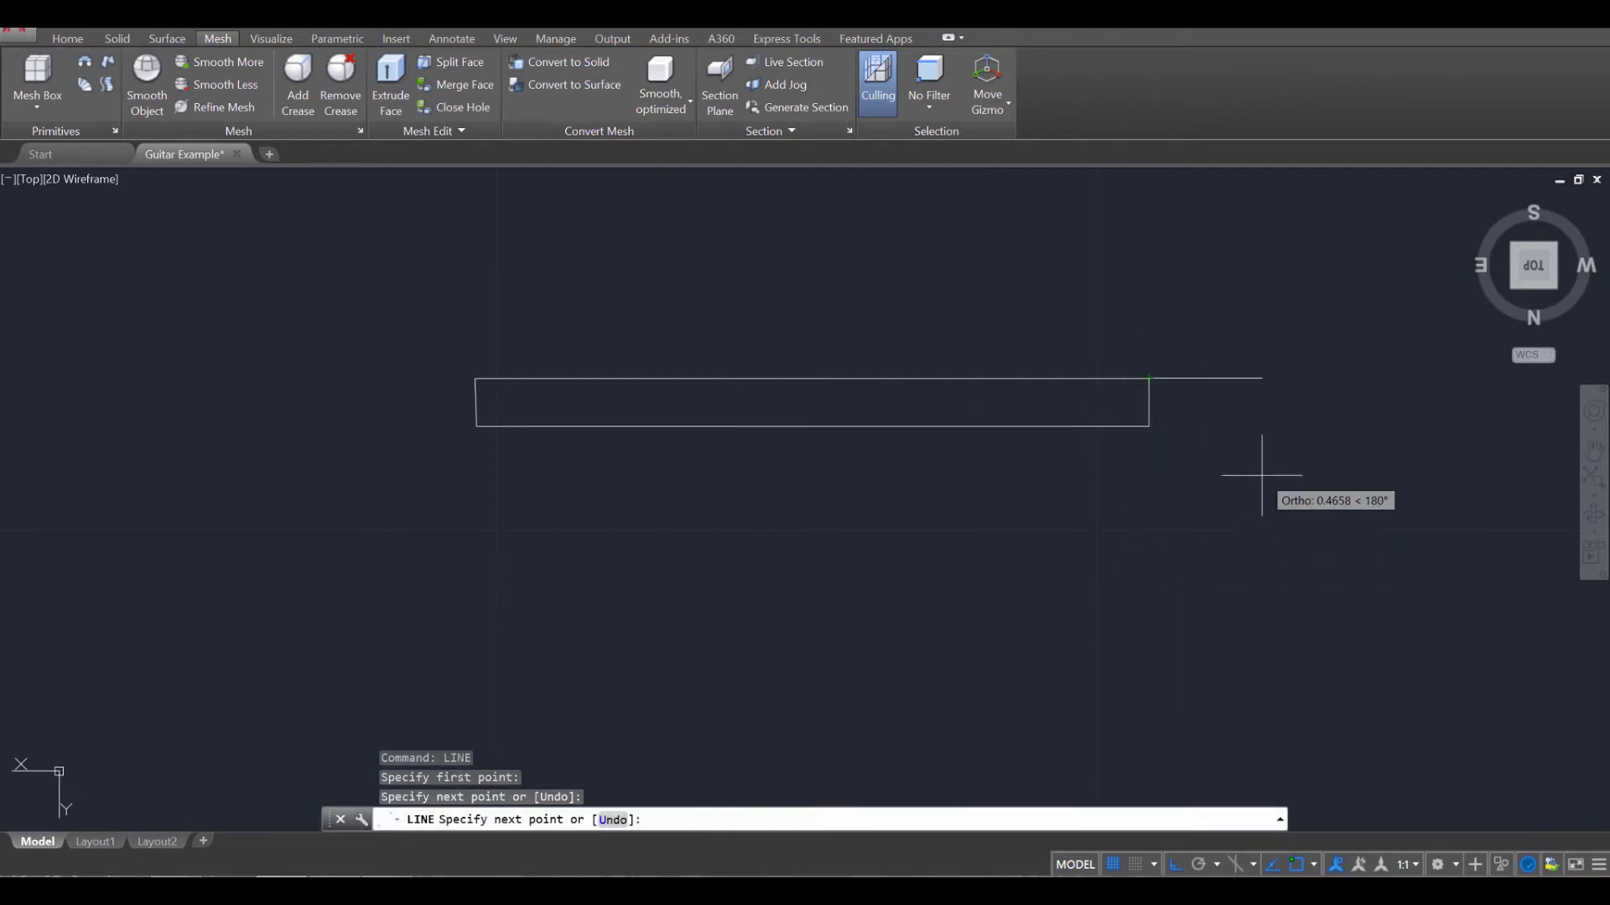
key("Escape")
scroll(1230, 549, "down", 10)
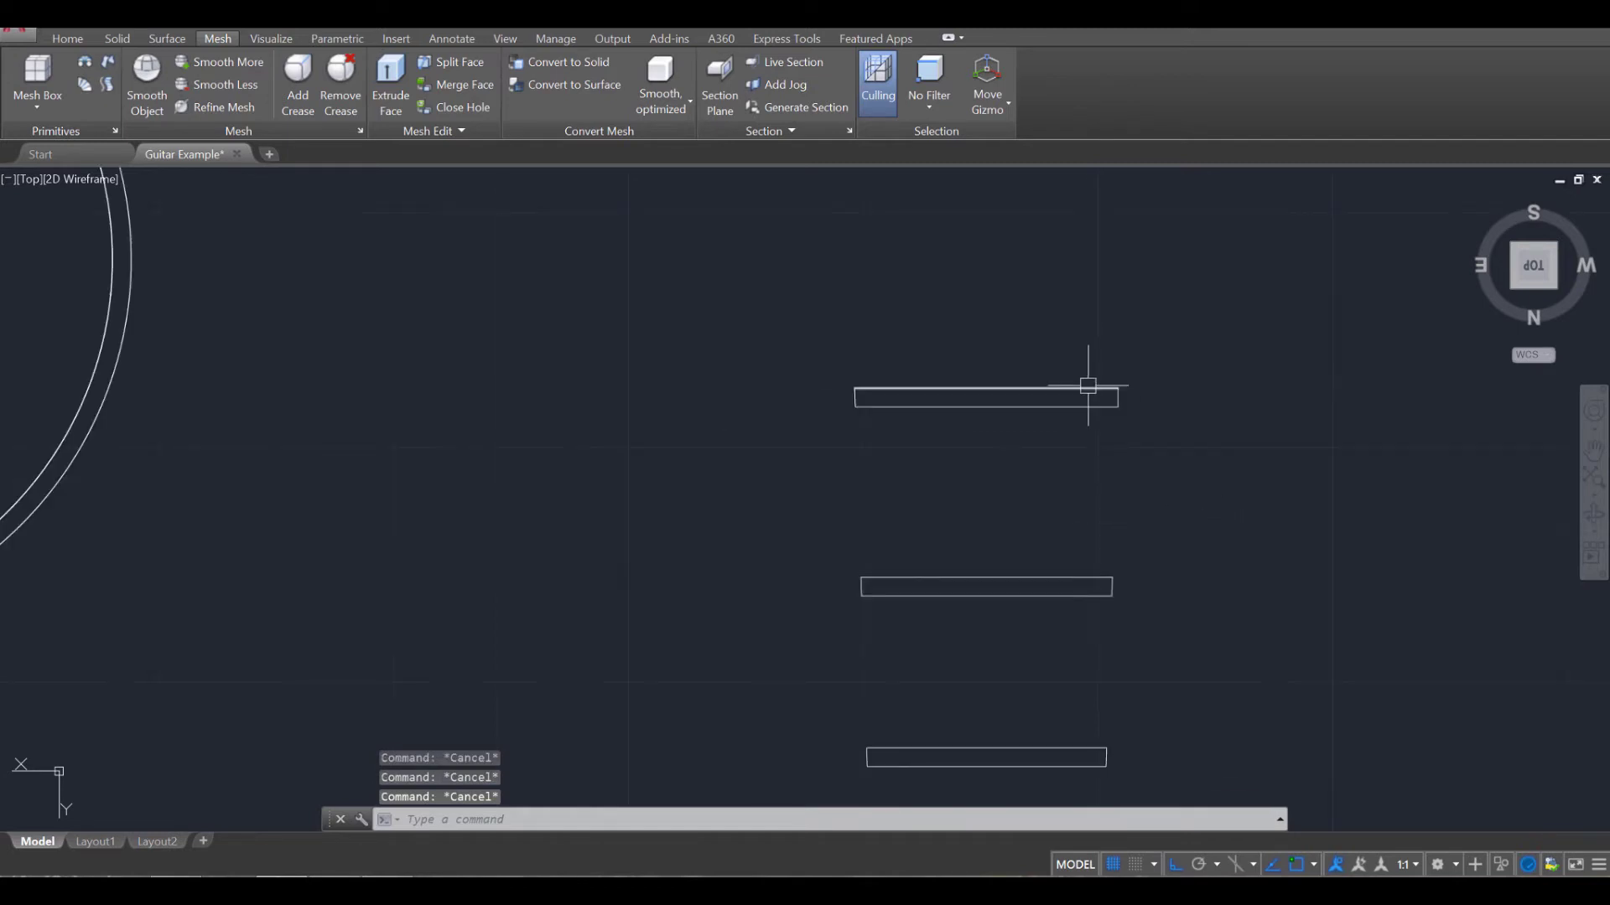
middle_click_drag(1205, 467, 1103, 557)
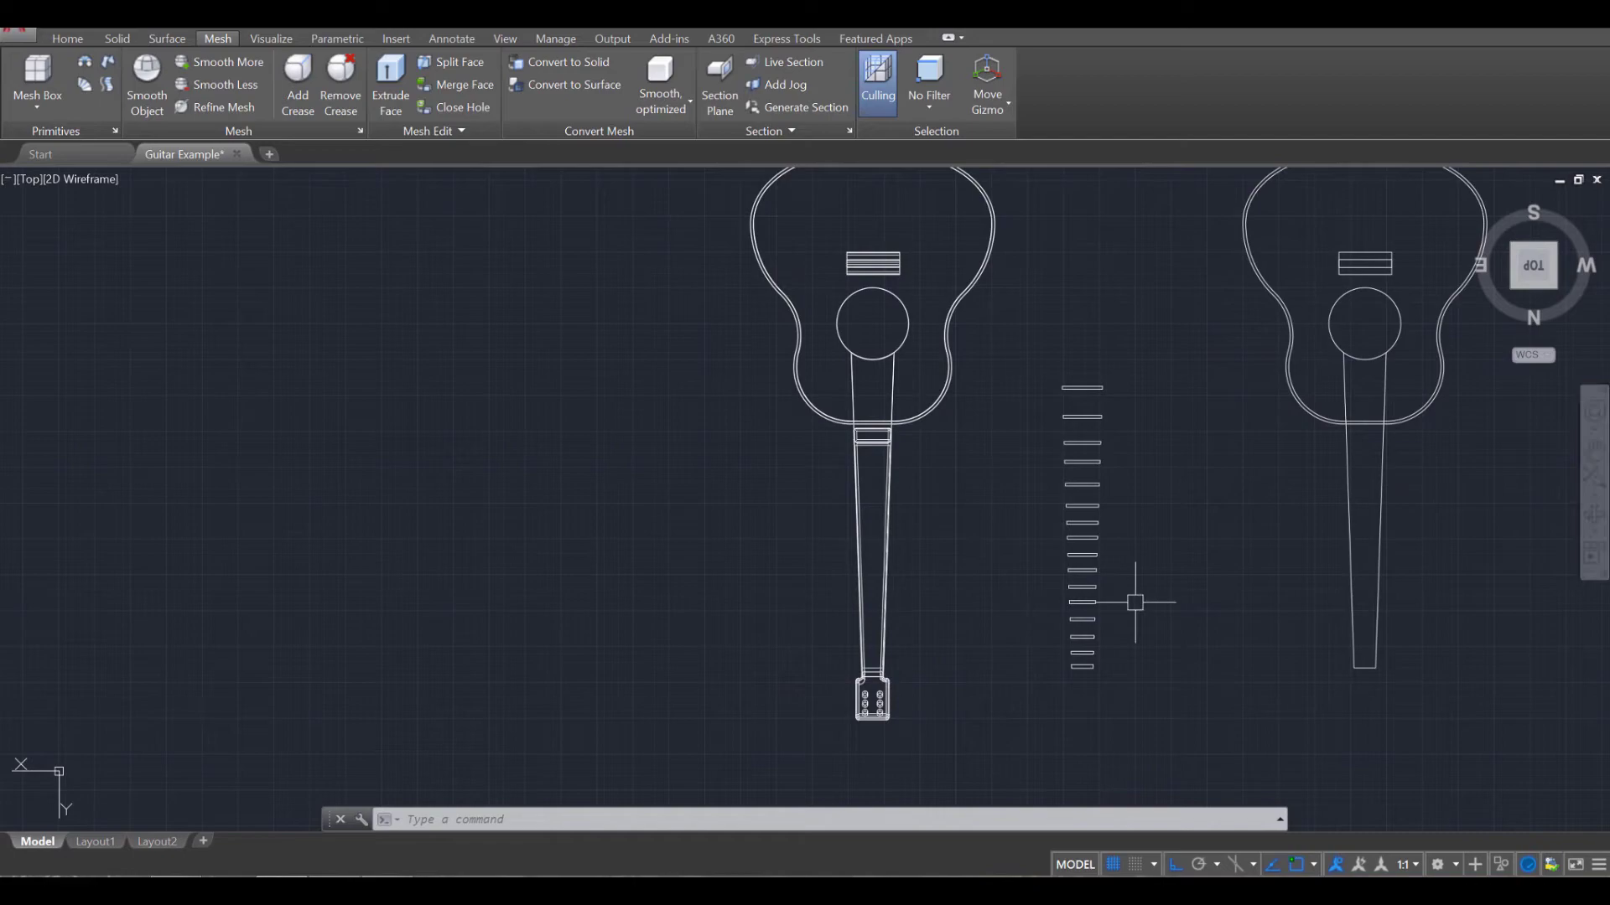
Step: Move all the raised fret end pieces and neck end lines straight down so their endpoints meet the long fret lines
scroll(1127, 602, "up", 2)
middle_click_drag(1136, 598, 1072, 370, "shift")
scroll(1024, 564, "up", 6)
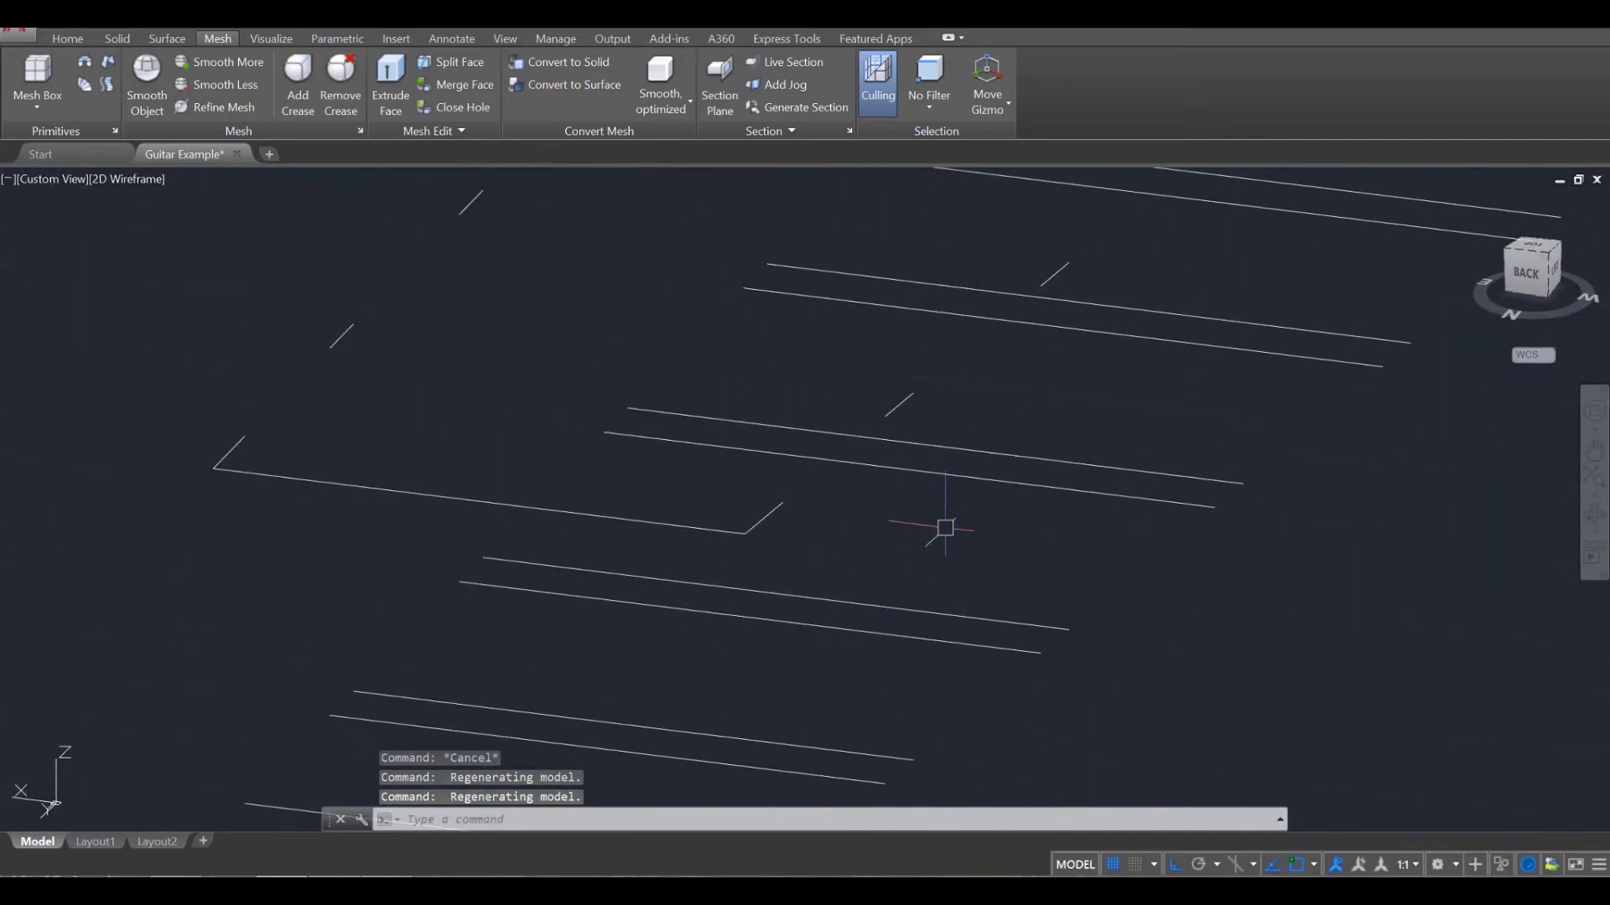
scroll(941, 533, "down", 3)
middle_click_drag(941, 540, 1050, 484, "shift")
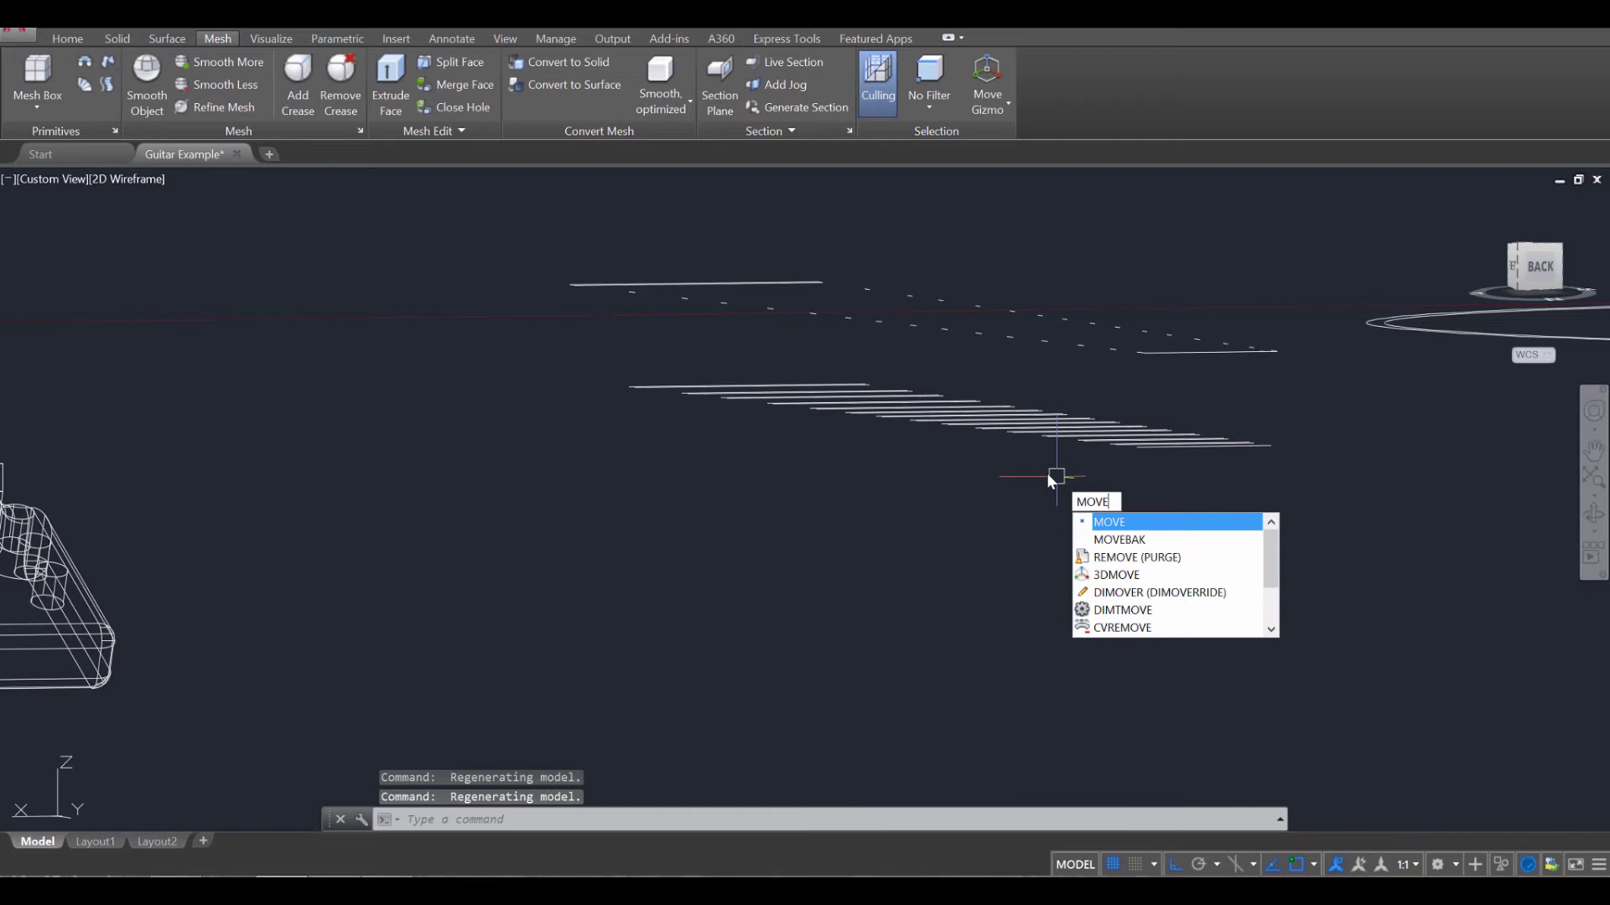
key("Return")
left_click(498, 221)
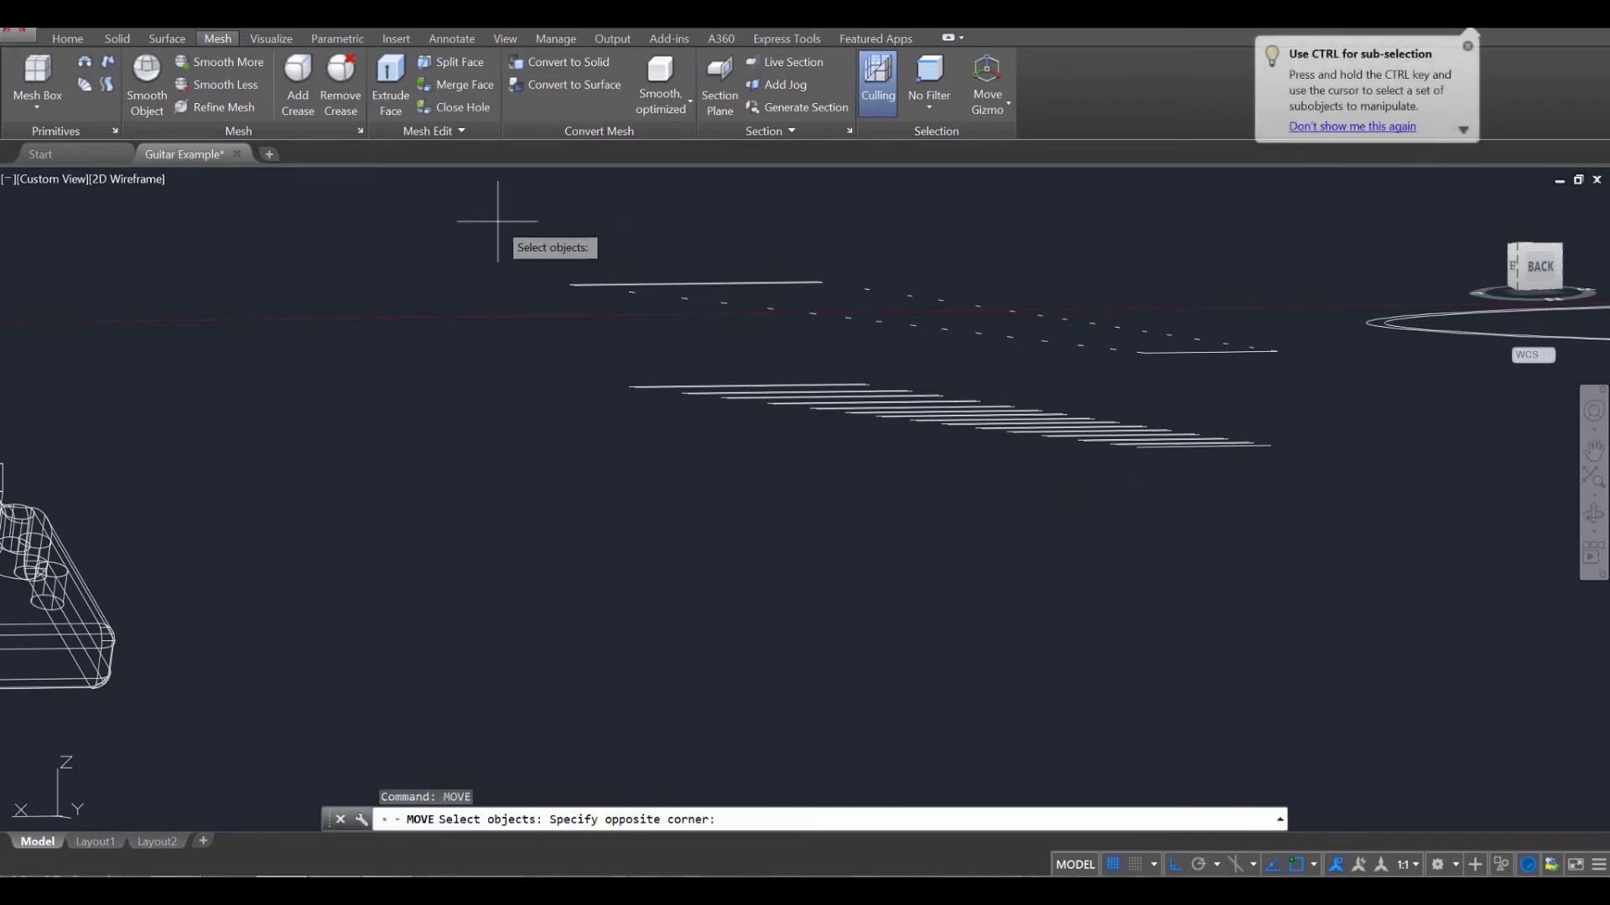
left_click(1296, 359)
key("Return")
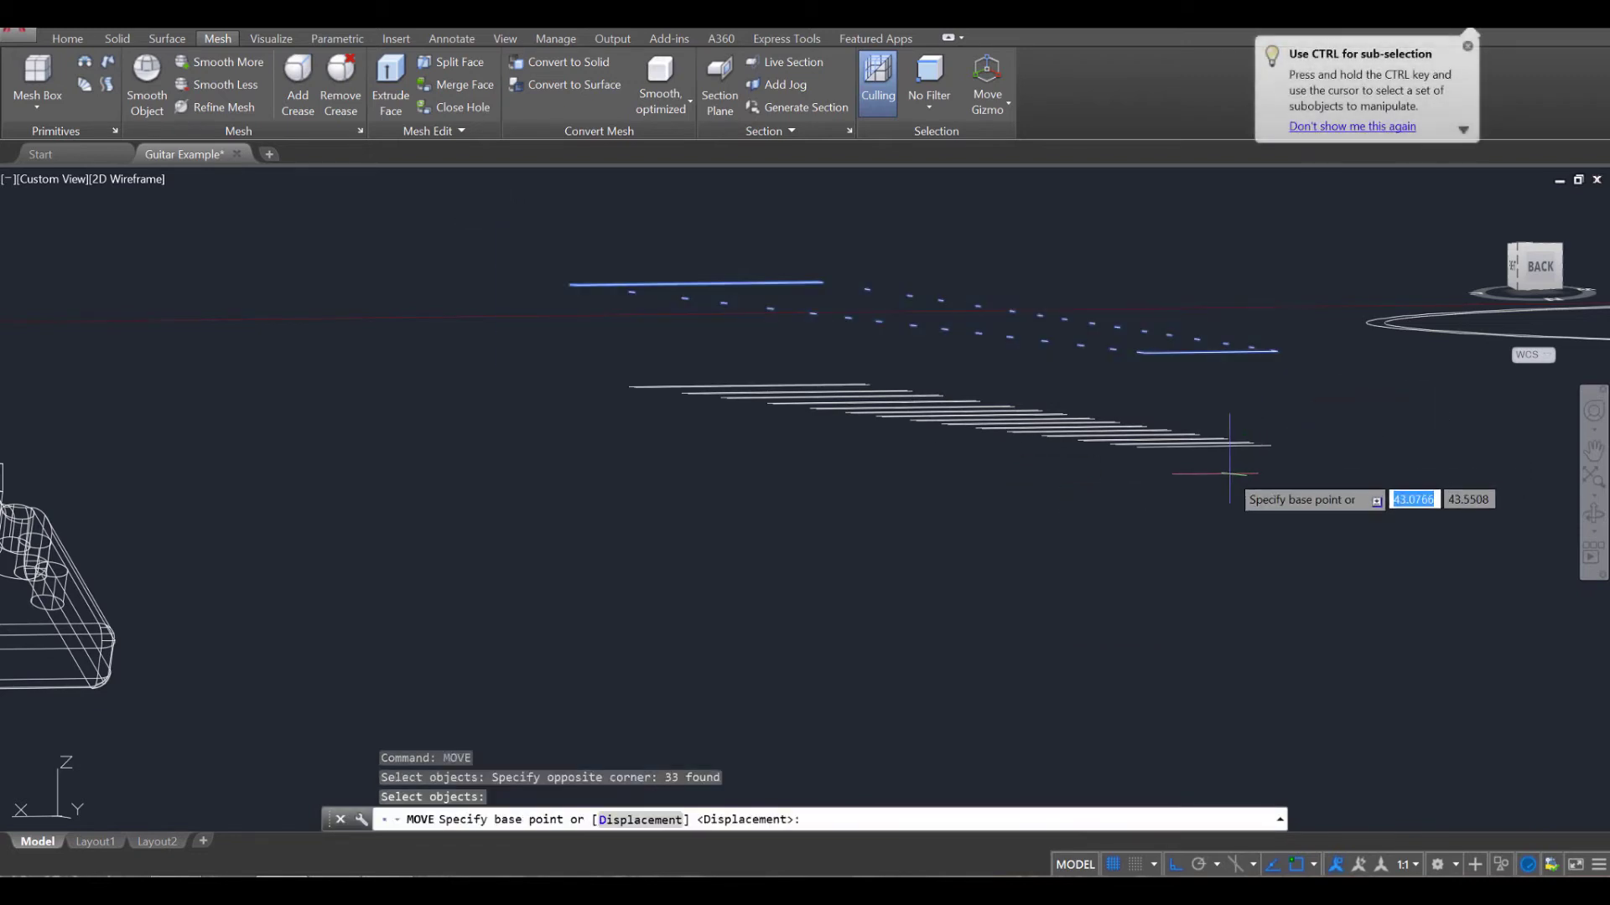
middle_click_drag(1229, 469, 1314, 602, "shift")
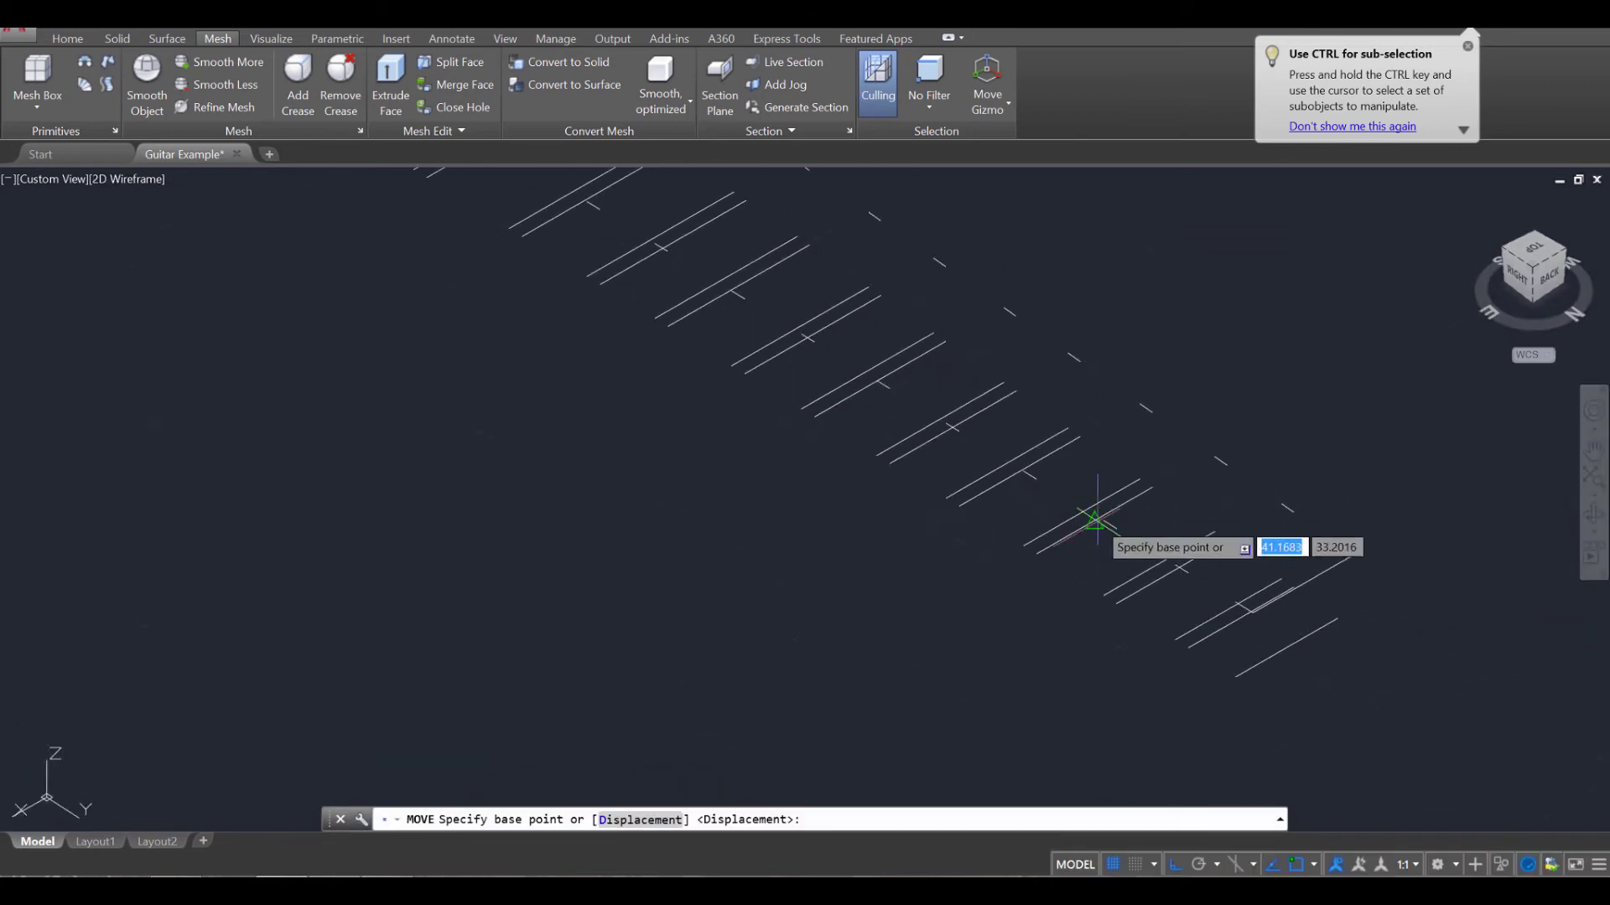
scroll(1300, 654, "down", 2)
scroll(1186, 646, "up", 4)
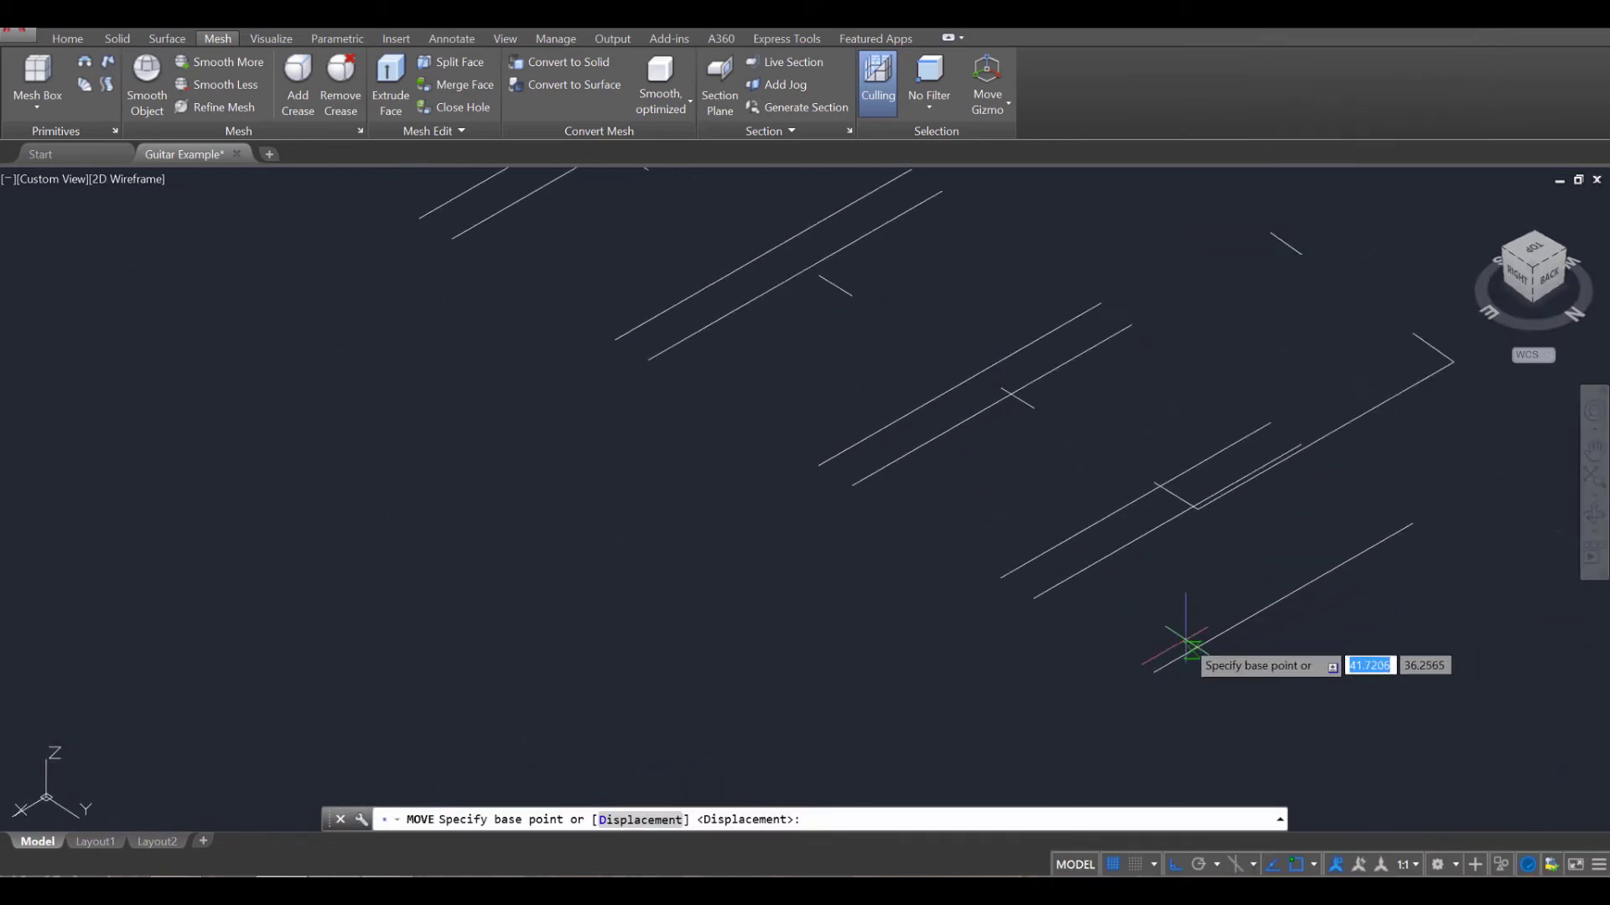
left_click(1154, 483)
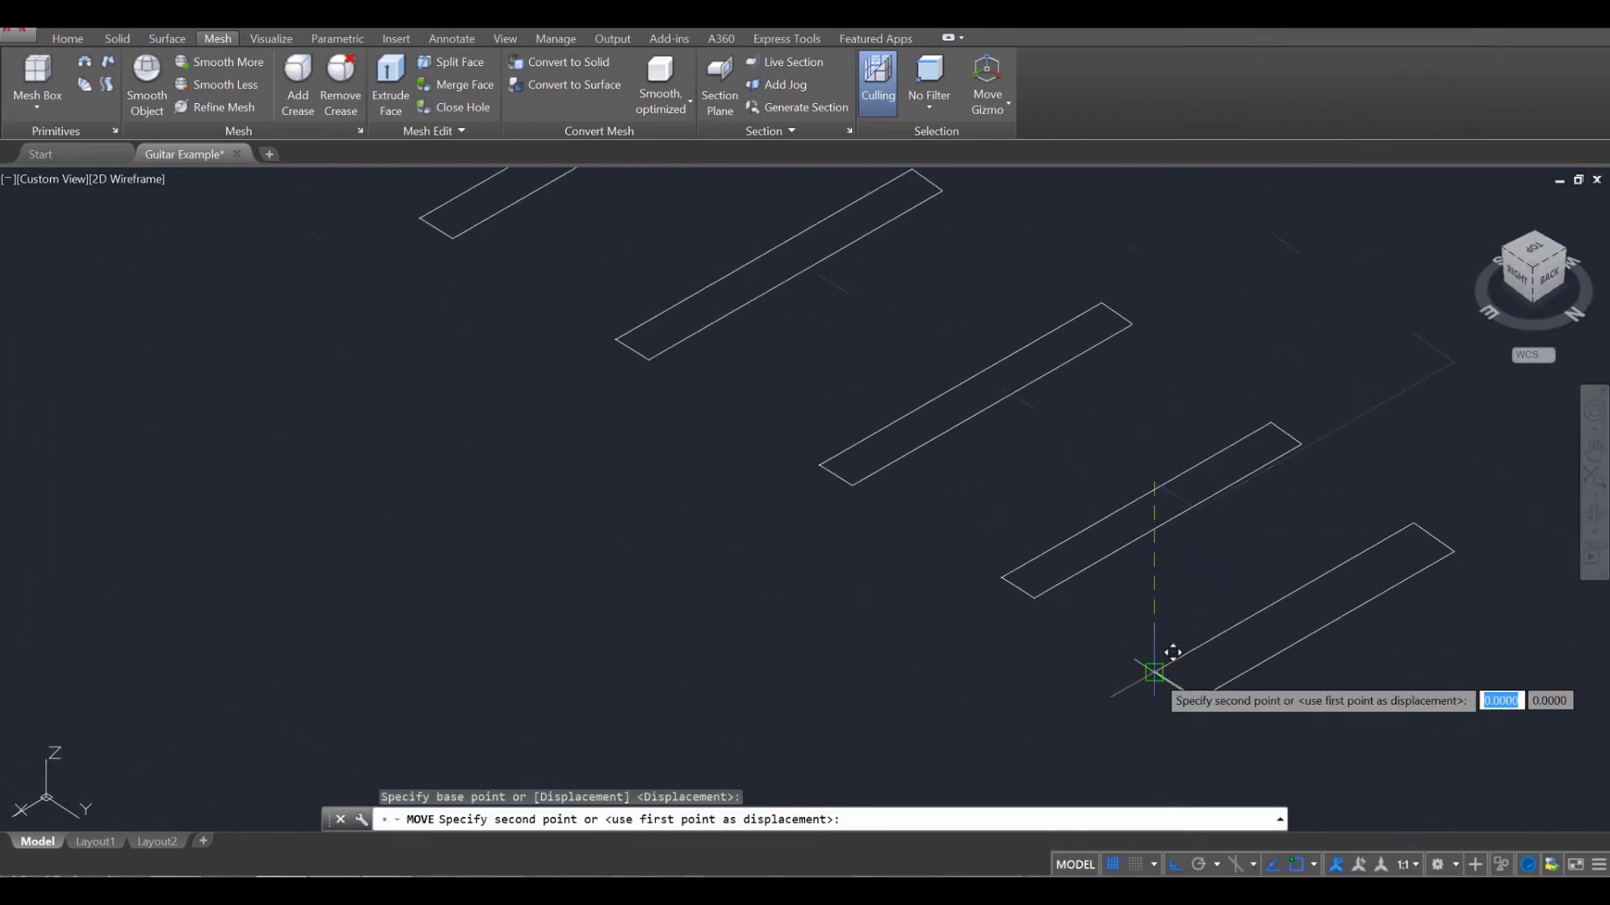
key("Escape")
key("Escape")
key("Escape")
Step: Convert all the closed fret outlines into regions
scroll(1154, 676, "down", 4)
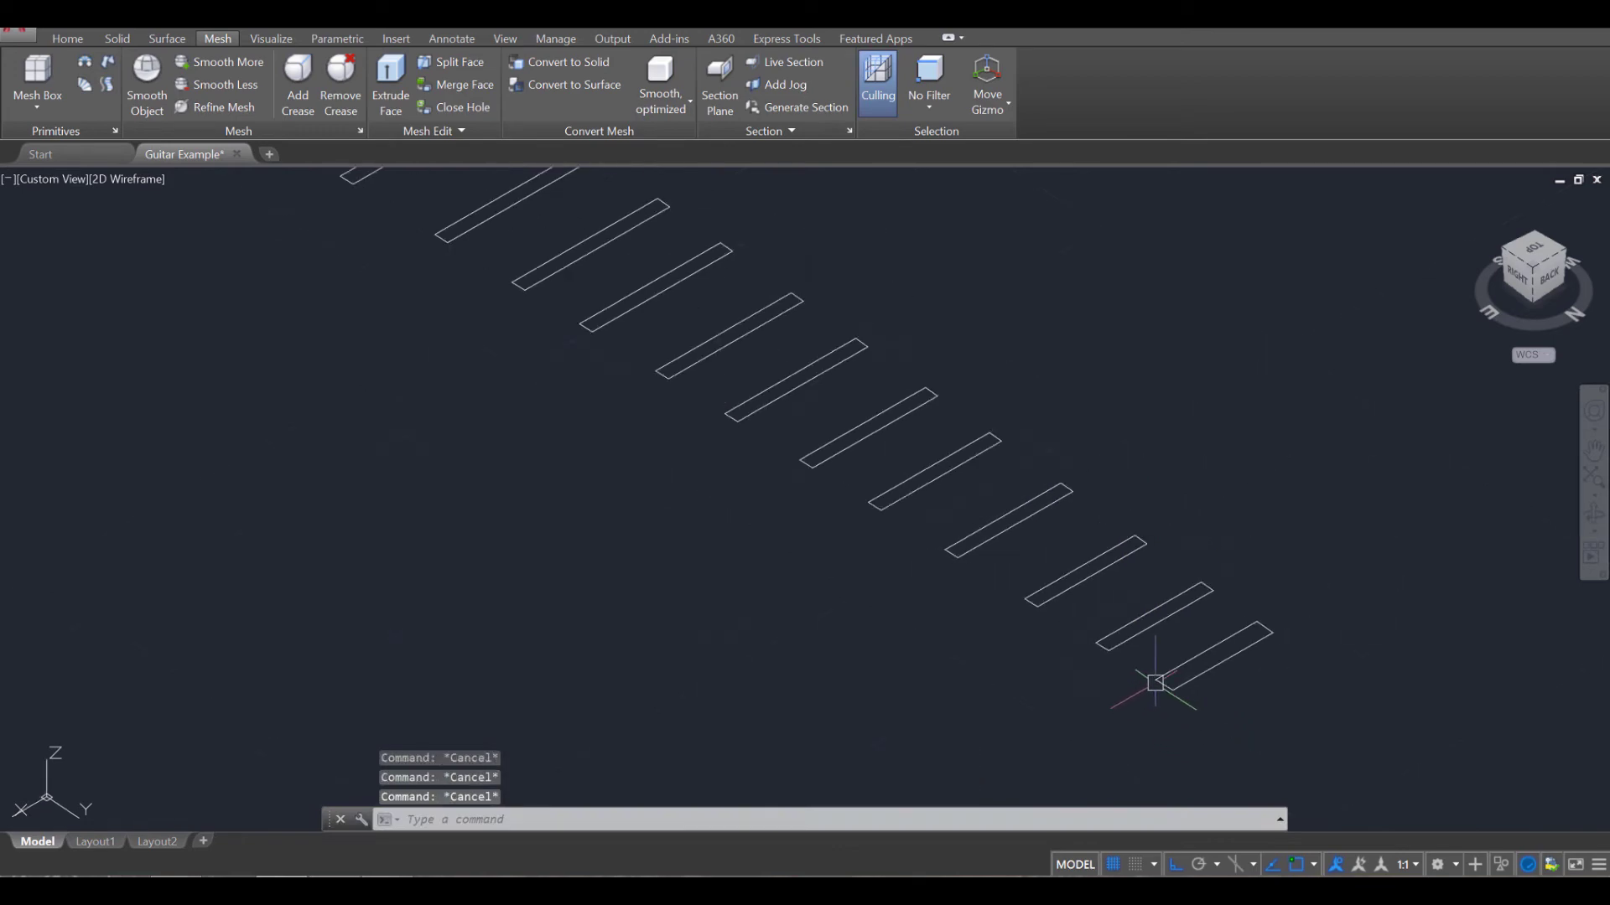
middle_click_drag(1140, 675, 942, 699, "shift")
scroll(946, 658, "down", 4)
scroll(937, 717, "up", 3)
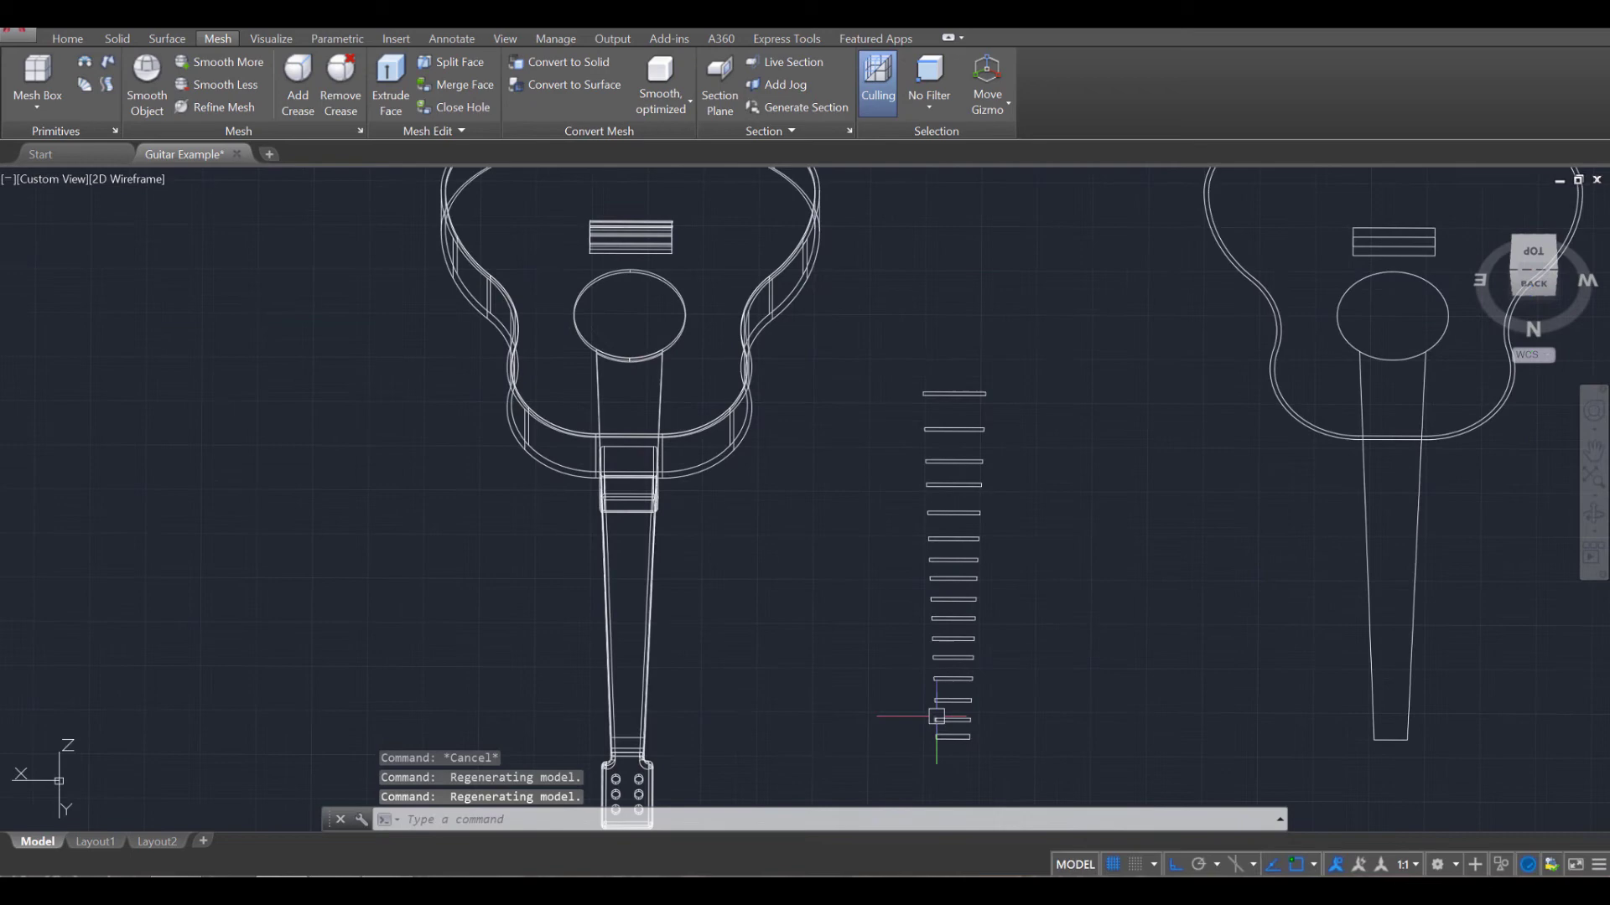
key("Return")
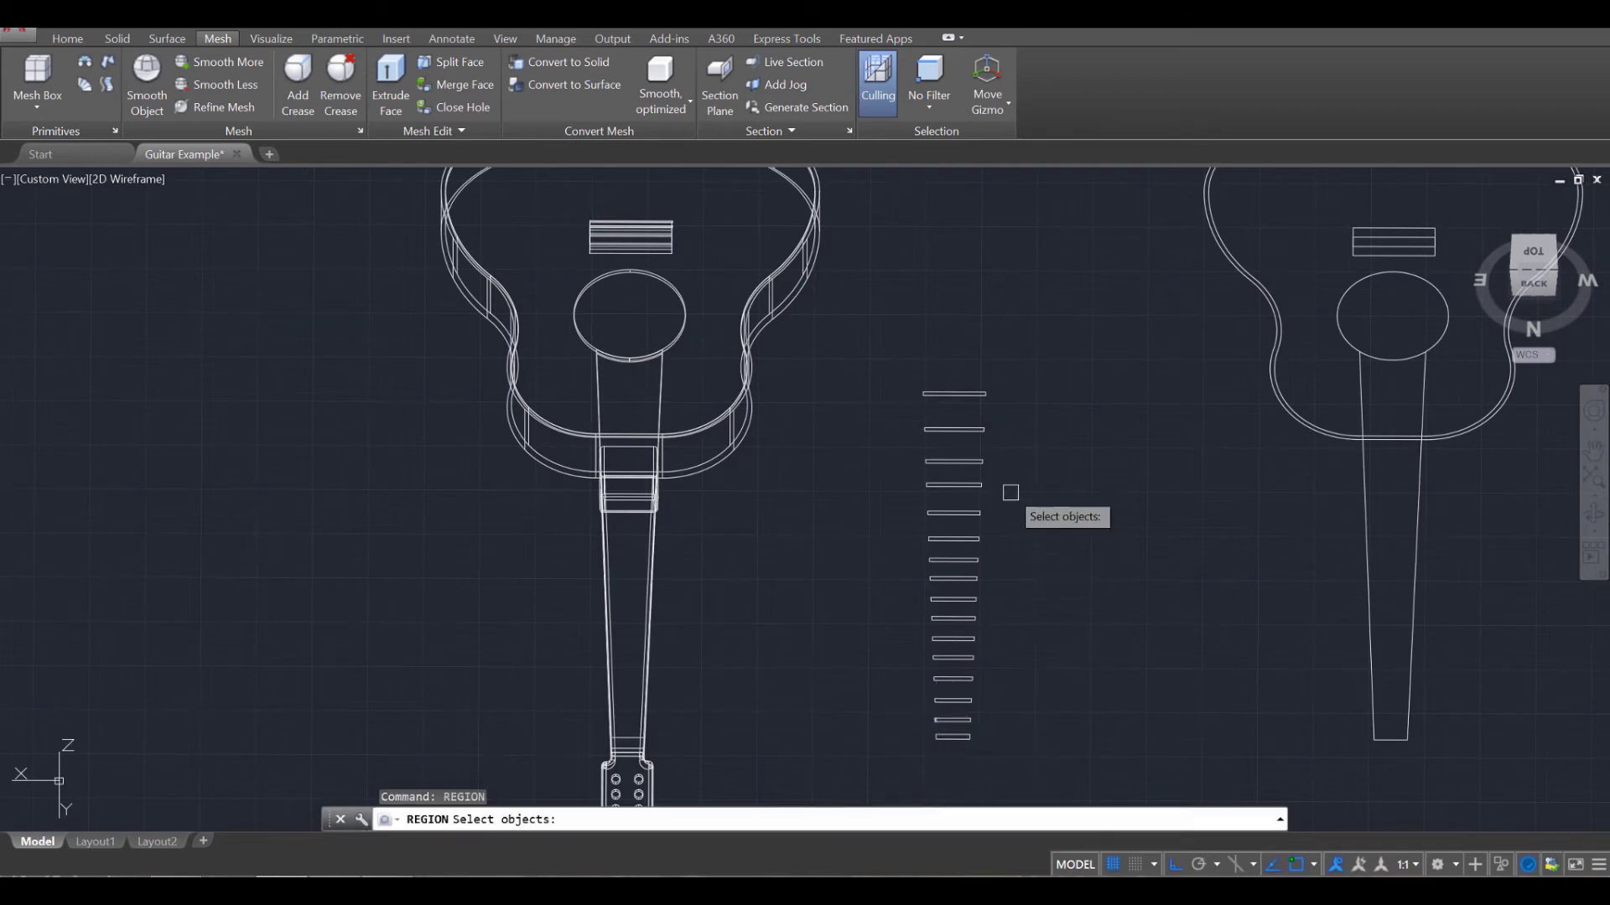
left_click(1024, 801)
key("Return")
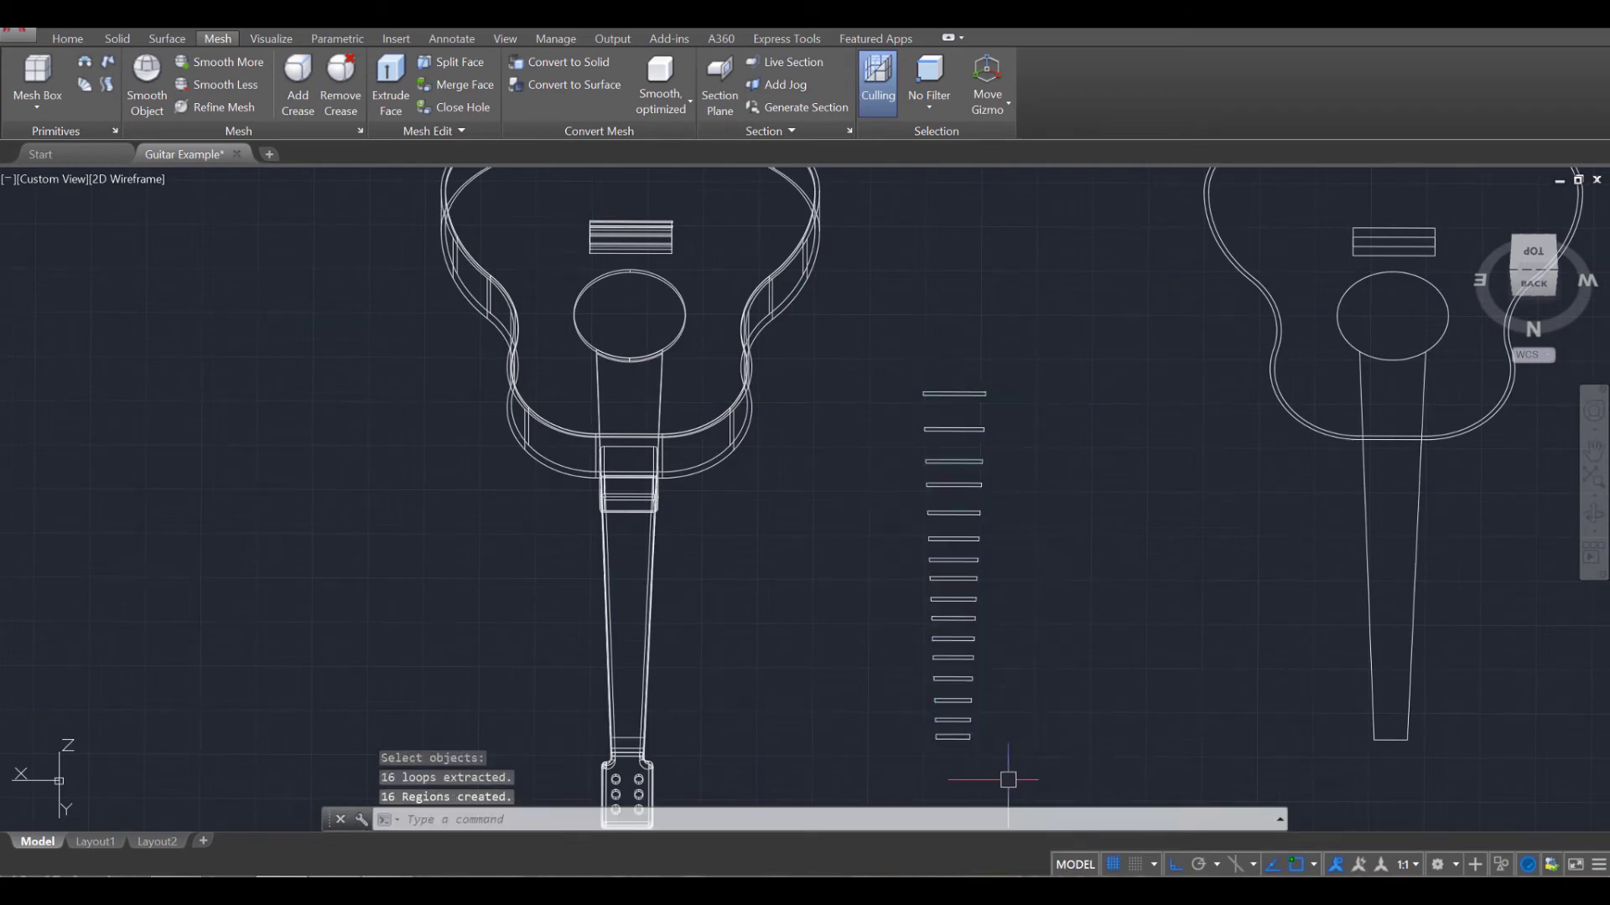
scroll(961, 689, "up", 2)
middle_click_drag(960, 689, 783, 618, "shift")
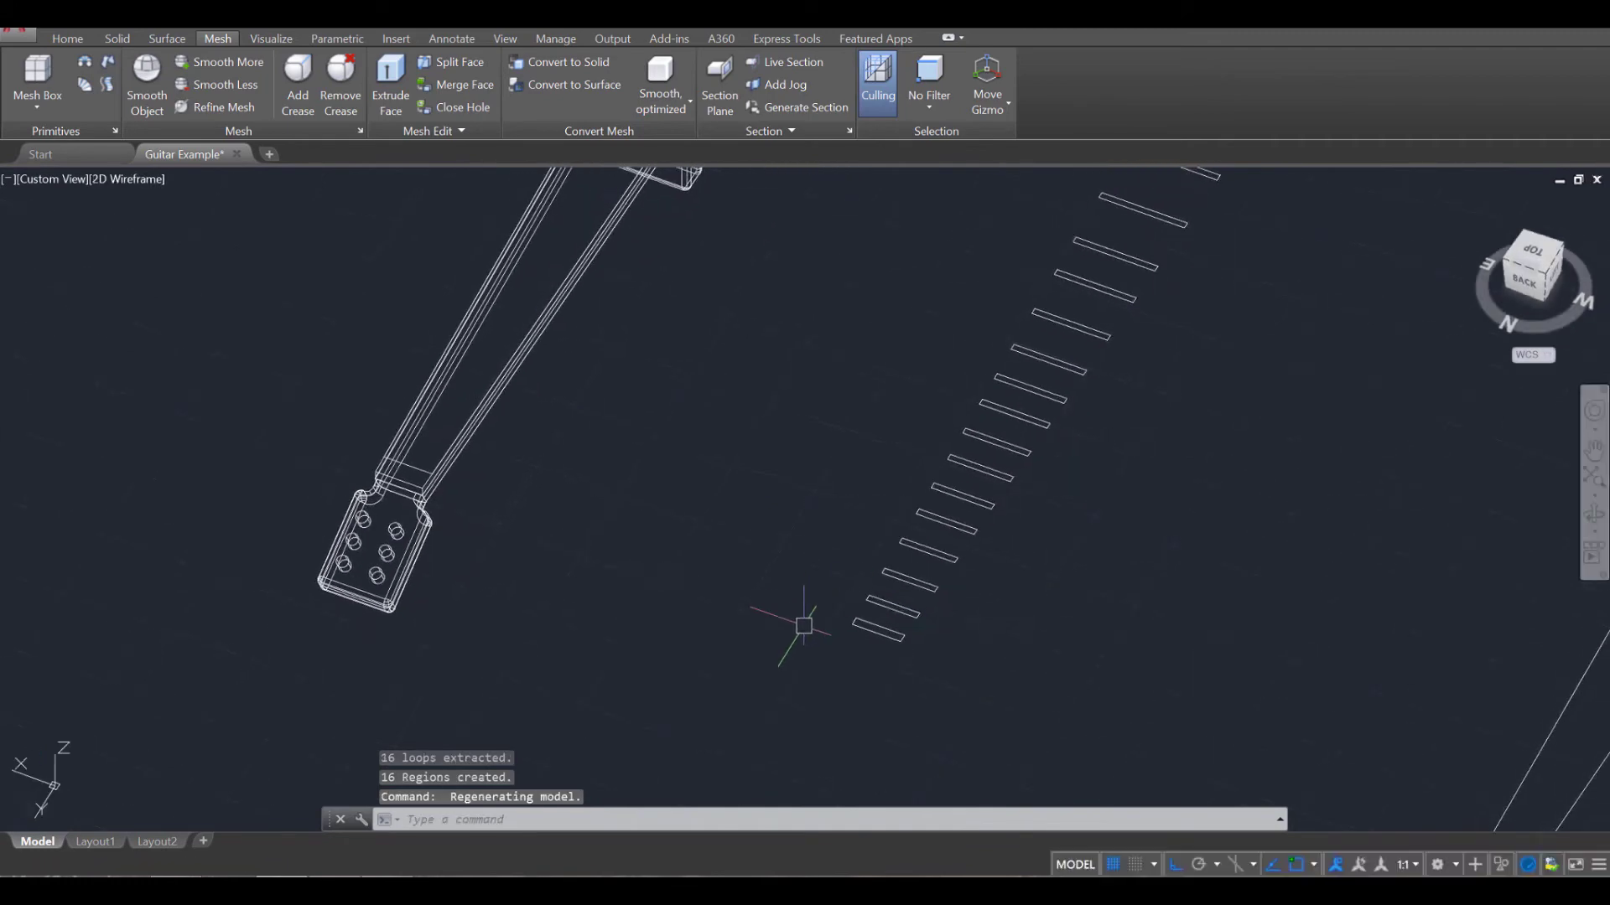
Step: Move all 16 fret regions onto the guitar neck, snapping the headstock-end fret's outer corner to the matching point on the neck's side edge
scroll(886, 659, "up", 3)
scroll(1272, 551, "down", 3)
scroll(1271, 534, "down", 3)
middle_click_drag(1271, 534, 1249, 578)
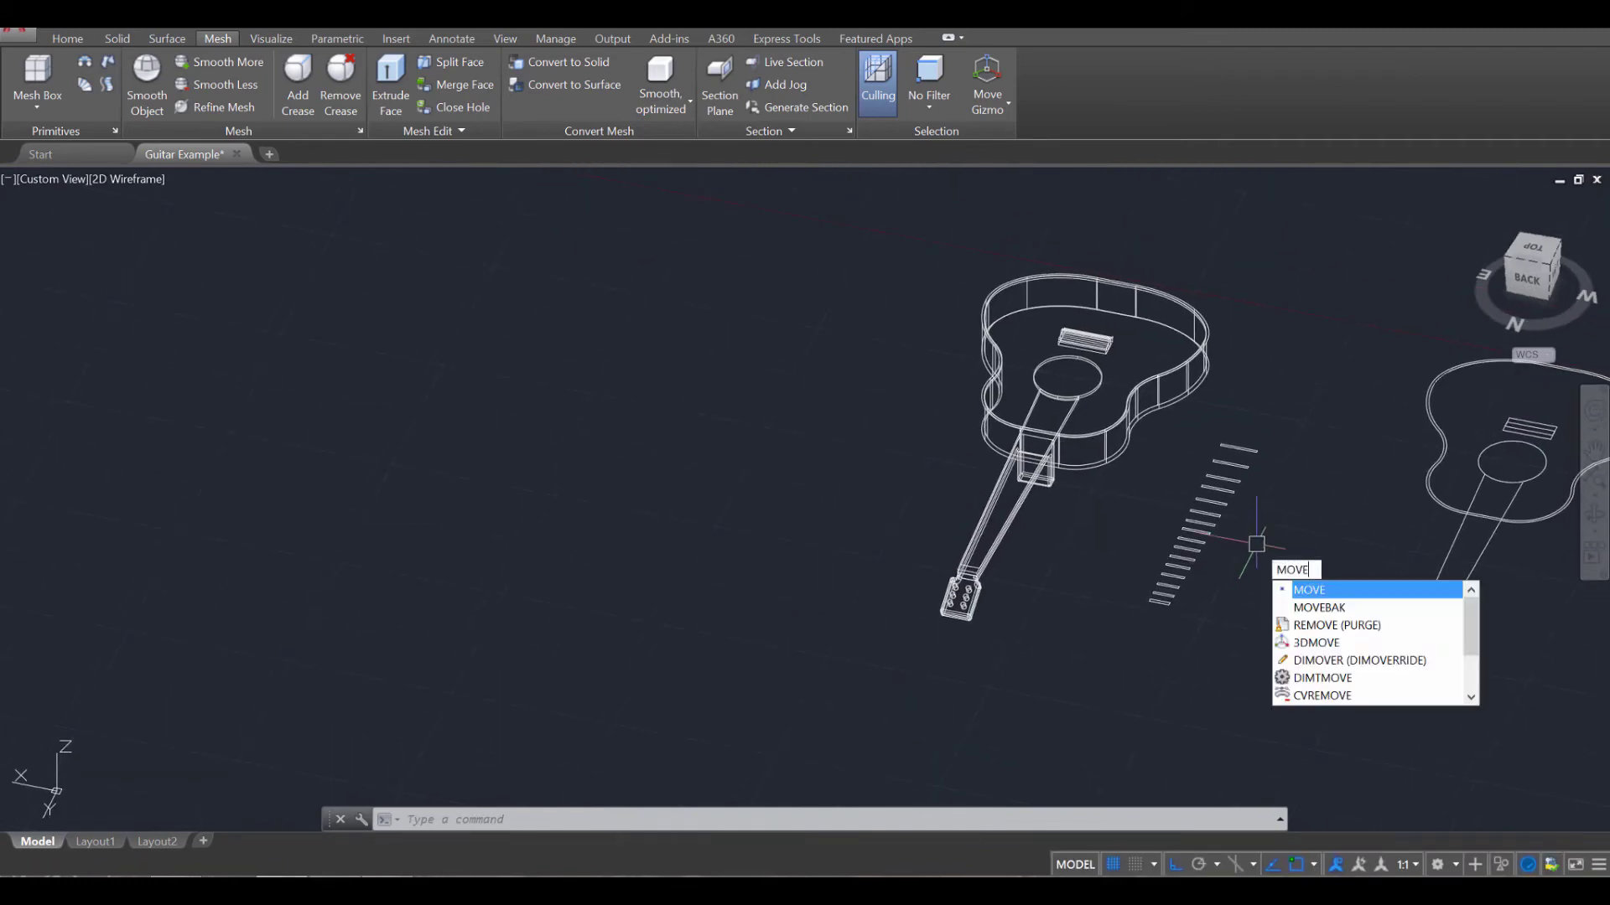
key("Return")
scroll(1124, 510, "down", 2)
scroll(1146, 441, "up", 4)
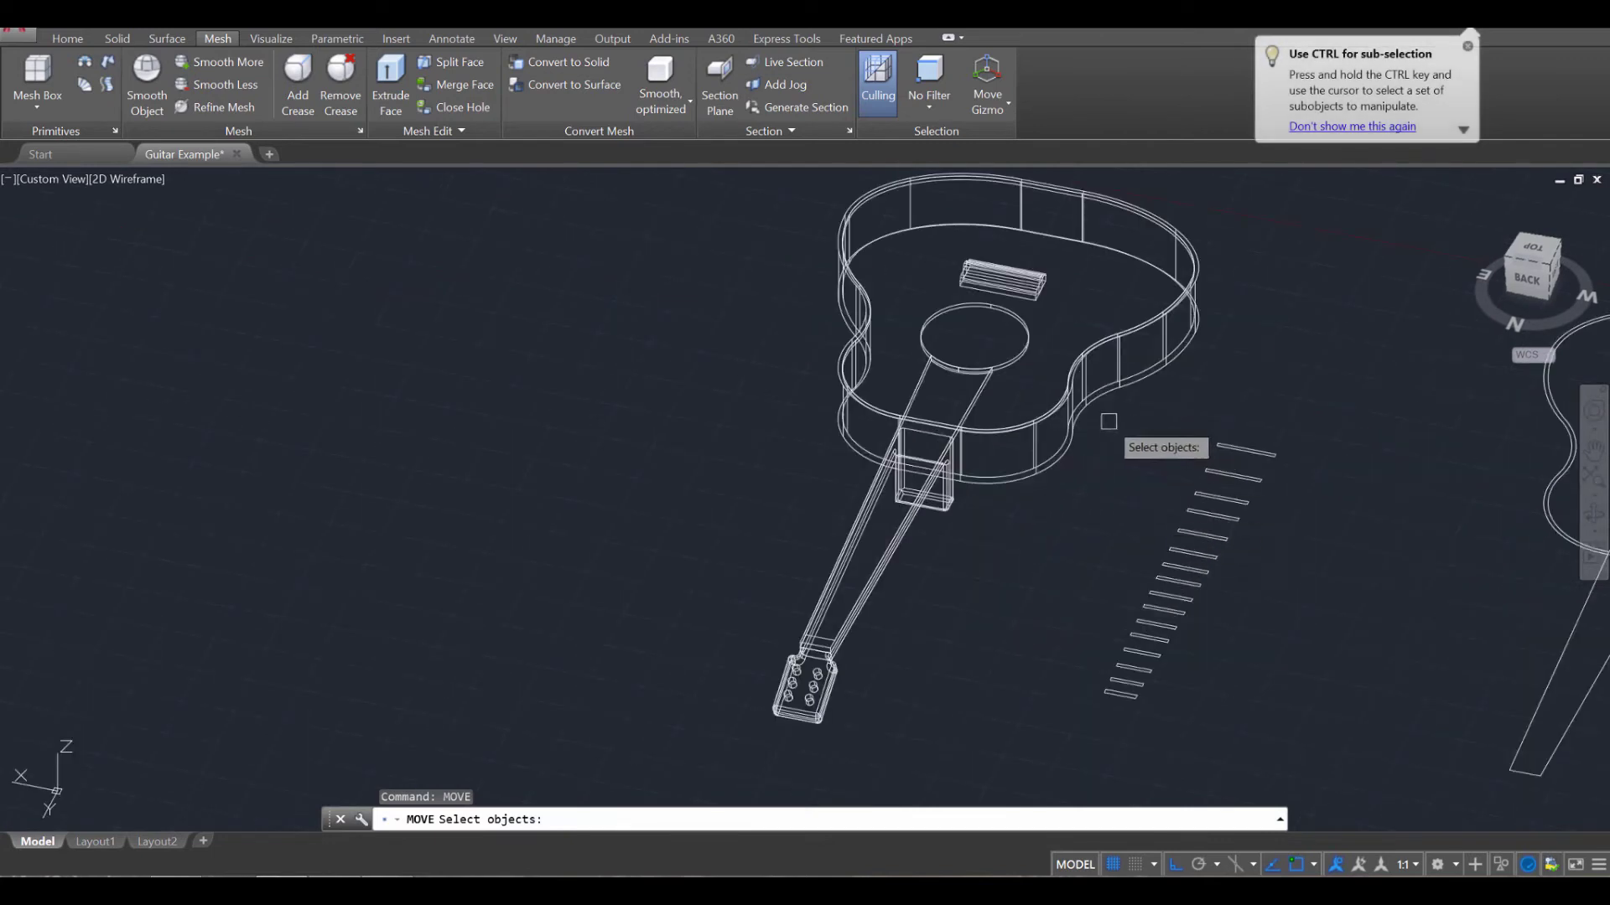
left_click(1109, 421)
left_click(1284, 742)
scroll(1127, 702, "up", 3)
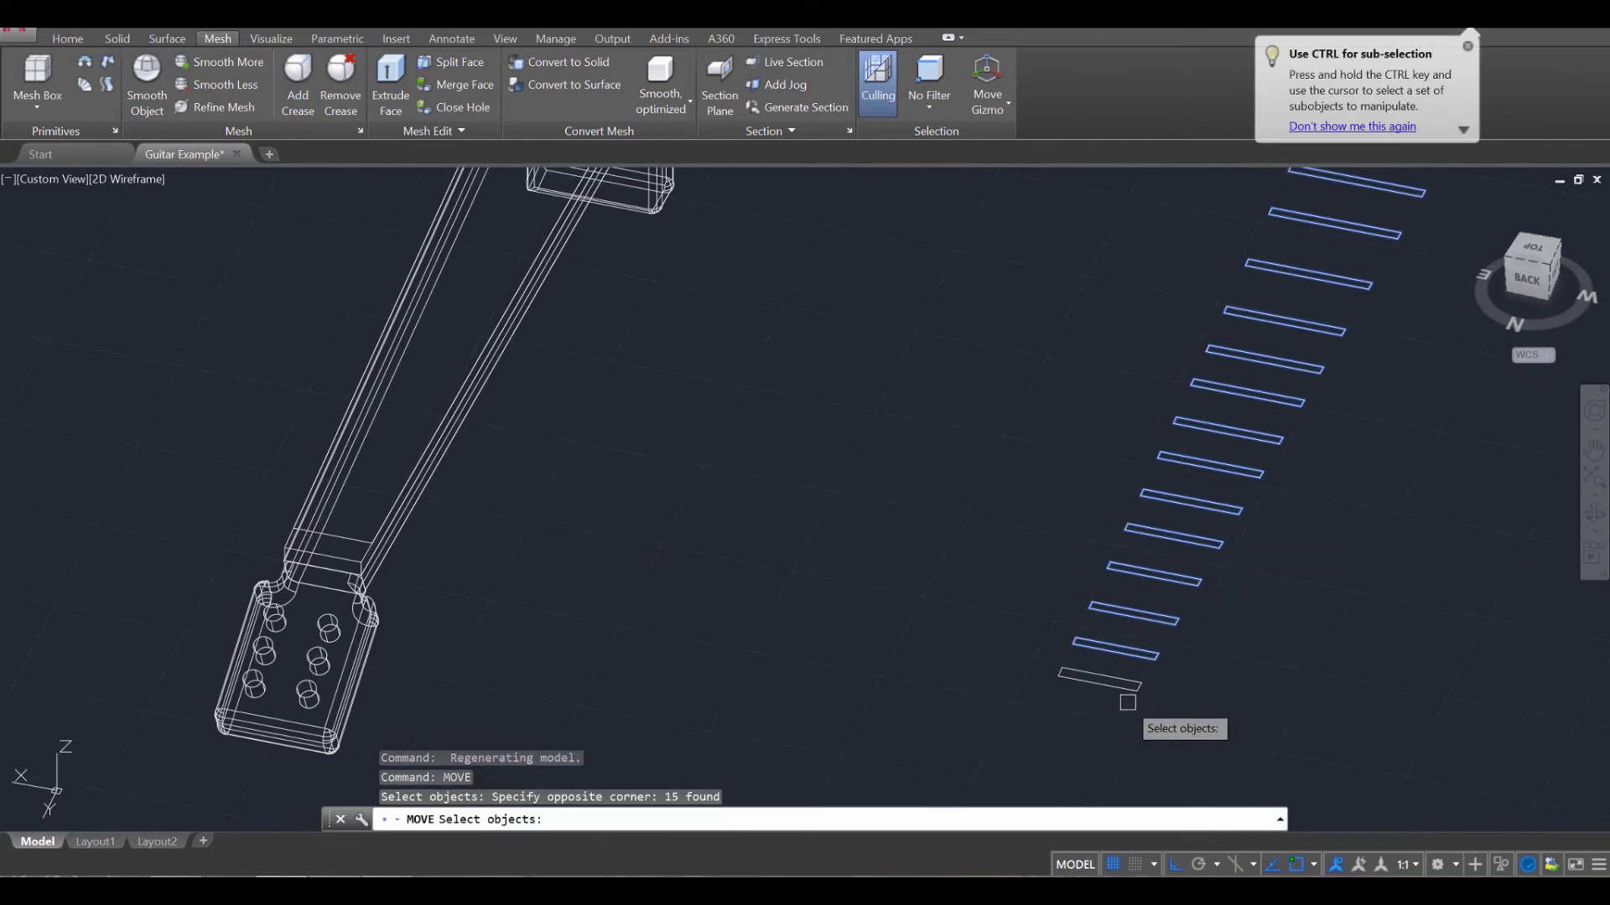
left_click(1123, 691)
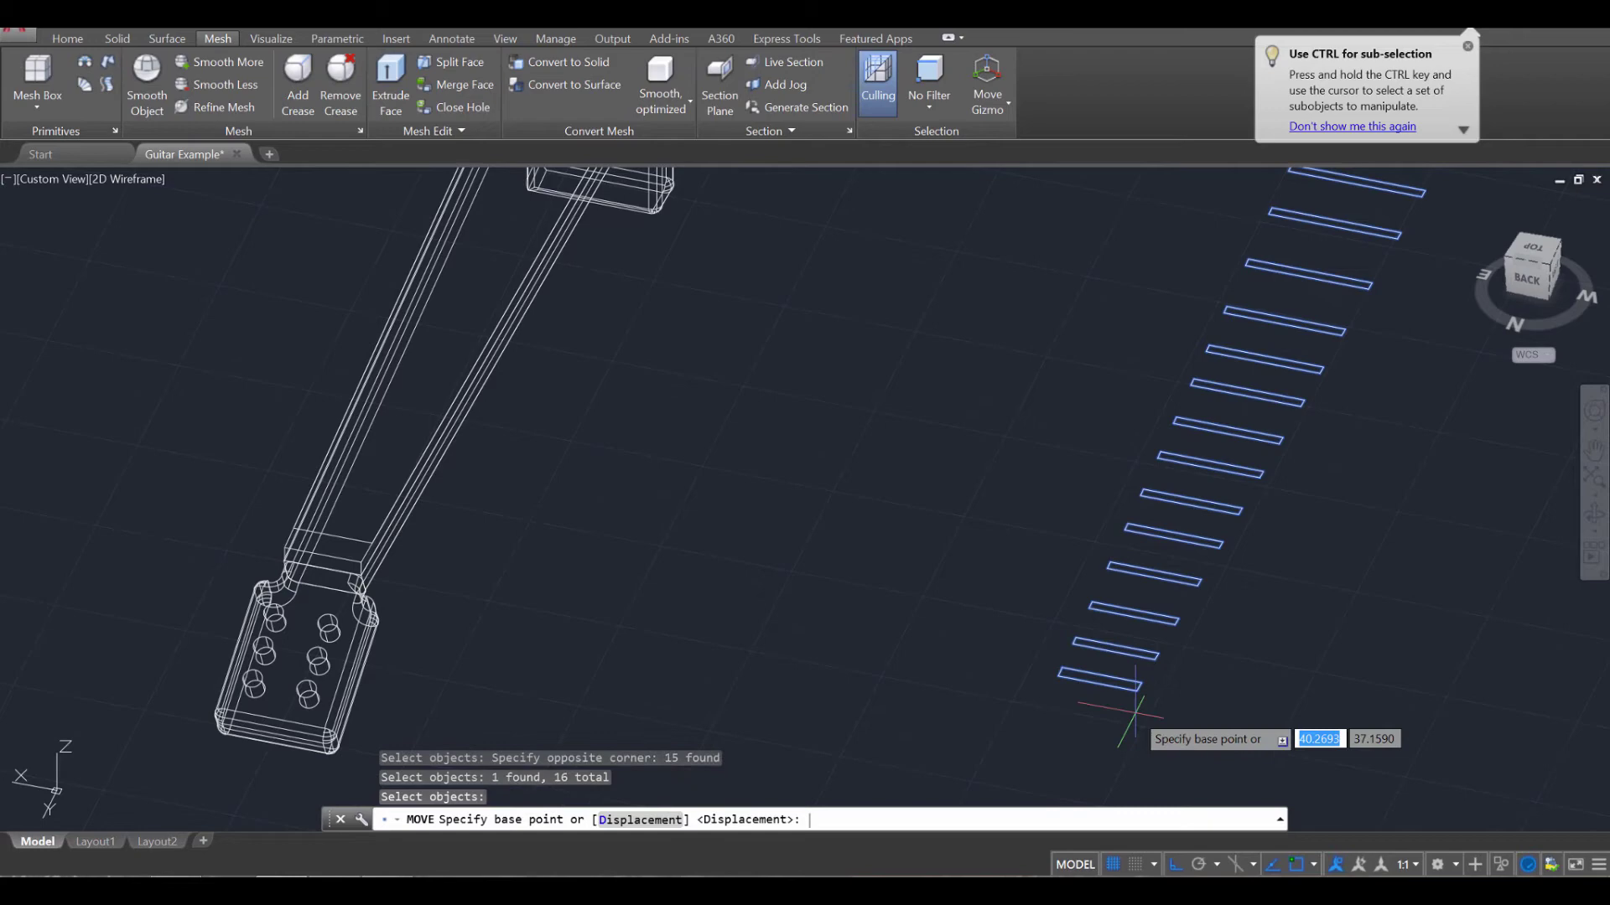
scroll(1137, 708, "up", 5)
left_click(1160, 636)
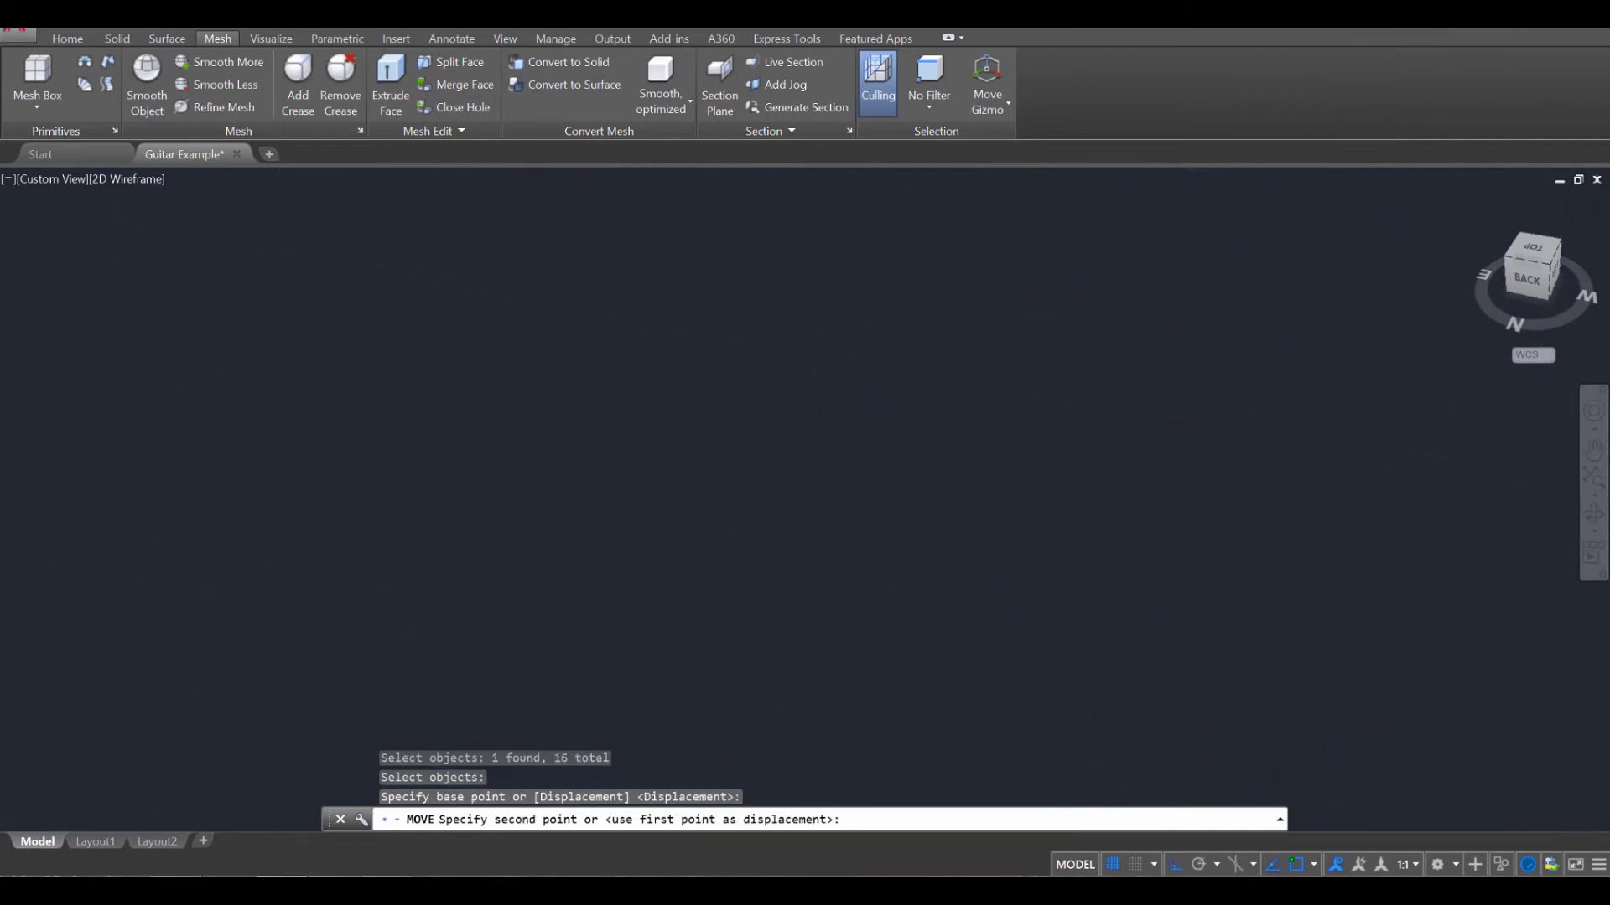
scroll(1042, 546, "down", 6)
scroll(893, 470, "up", 2)
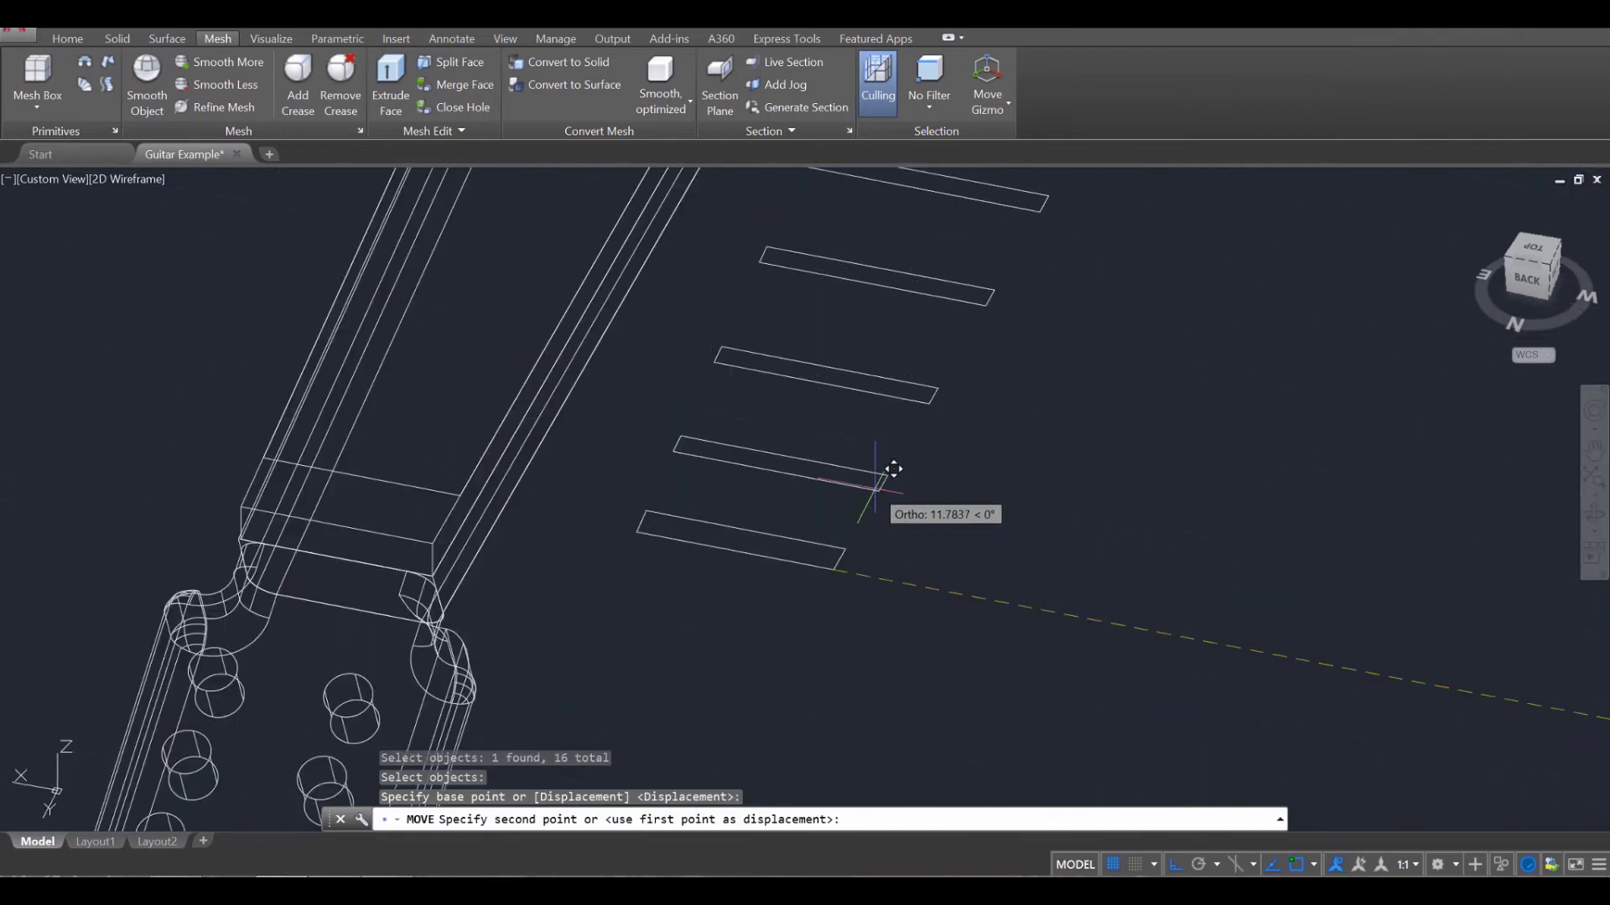
scroll(768, 452, "up", 4)
middle_click_drag(771, 449, 1149, 464)
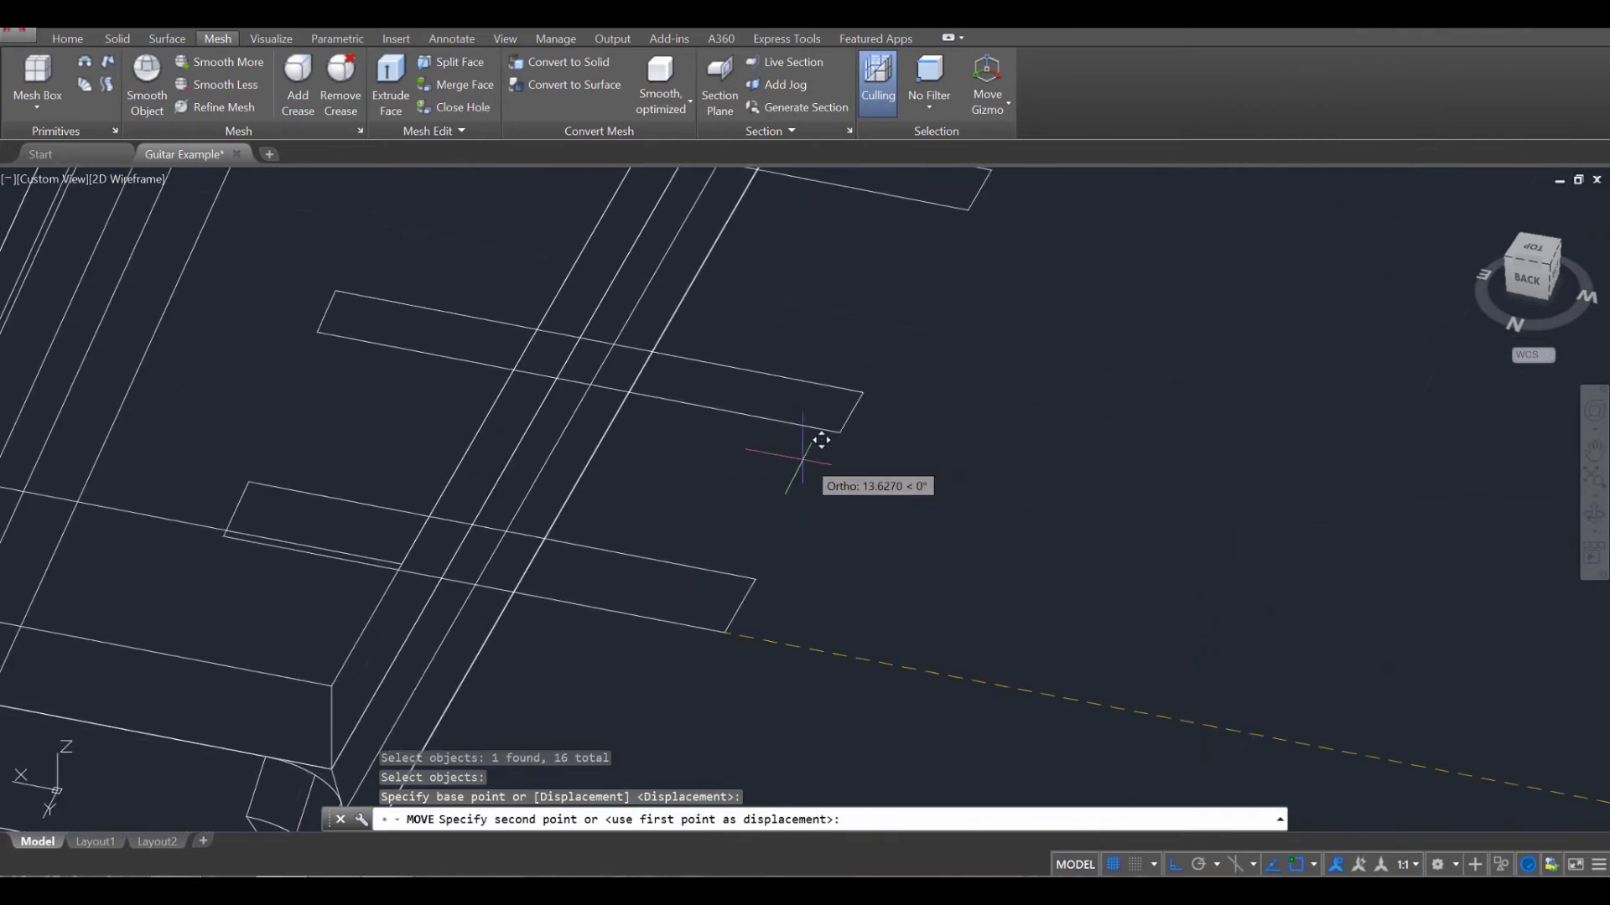
left_click(402, 563)
scroll(571, 547, "down", 5)
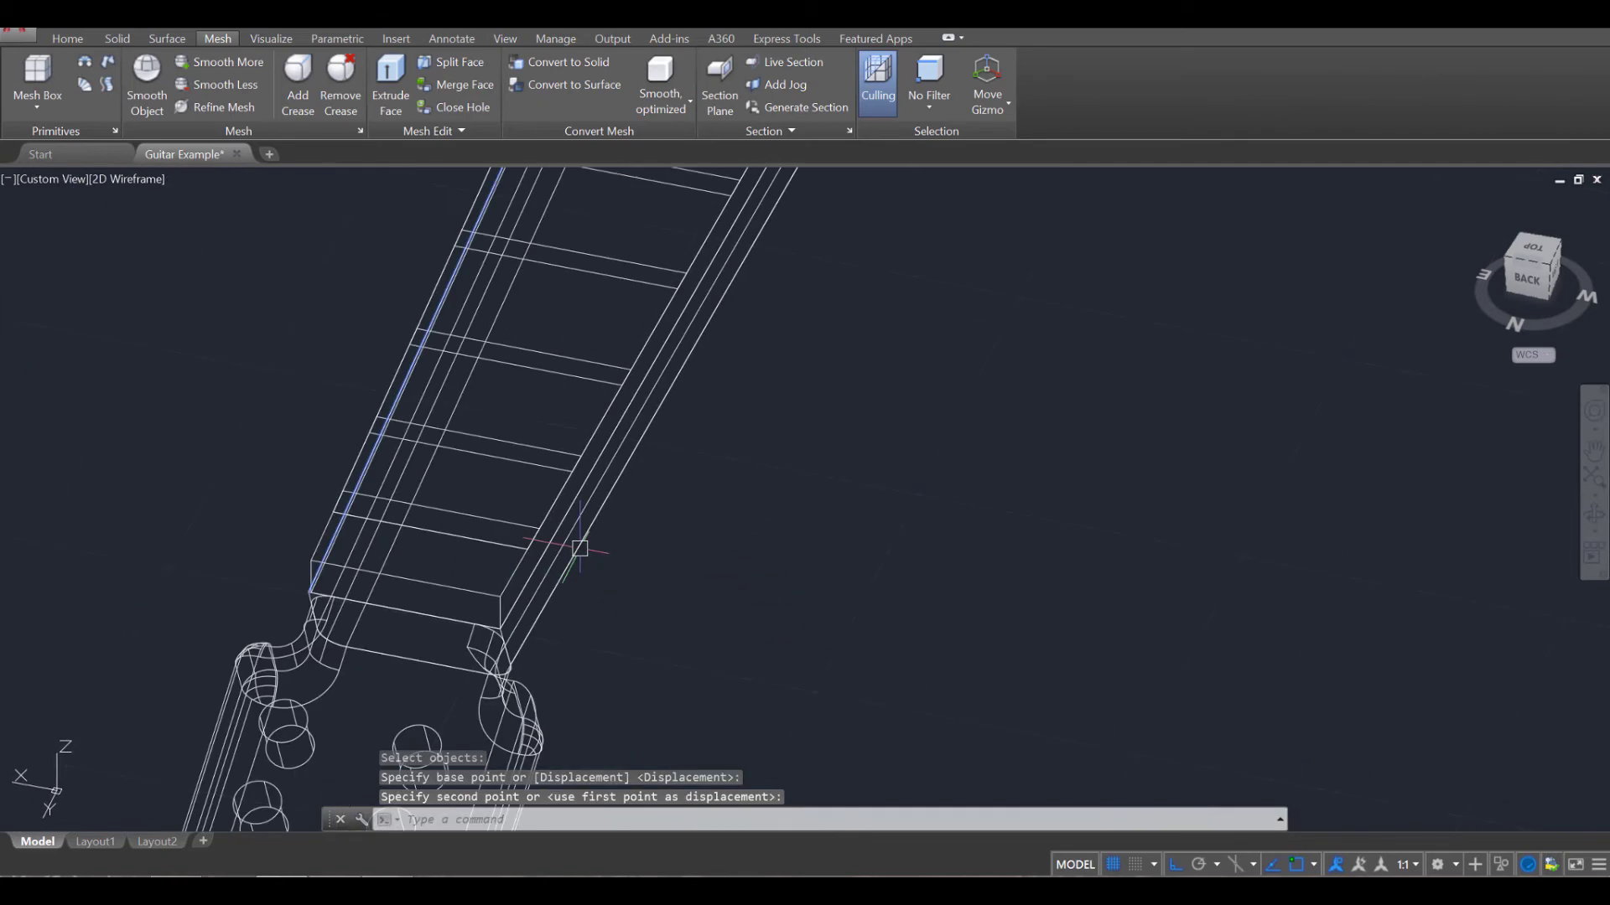
scroll(721, 549, "down", 5)
key("Escape")
key("Escape")
key("Escape")
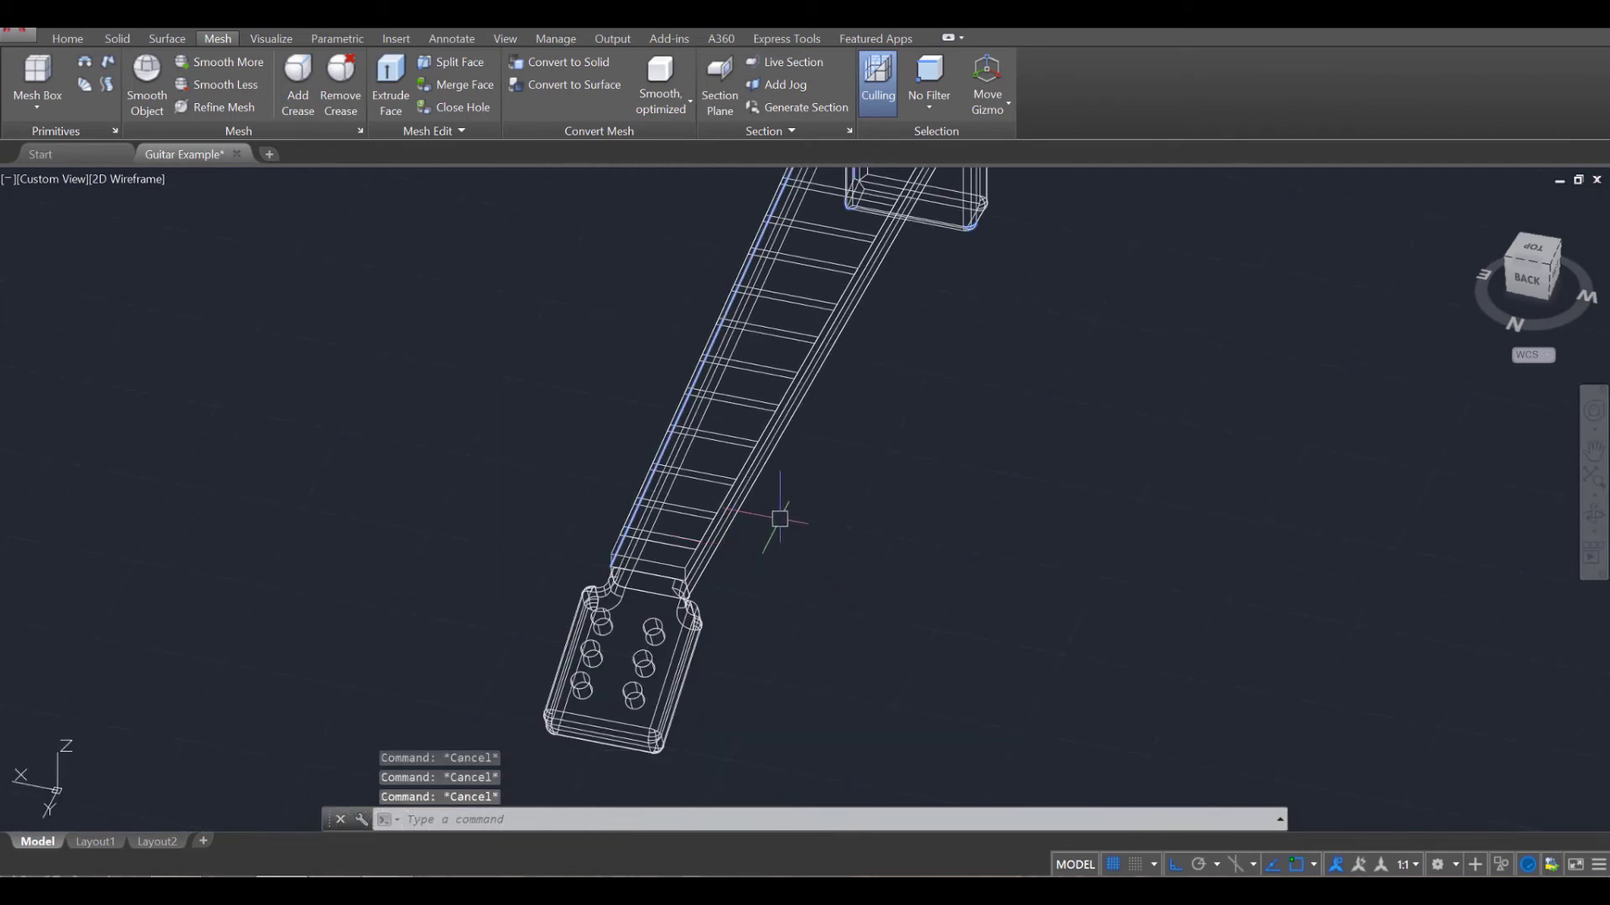
Step: Copy the fret region nearest the headstock from its outer corner to the neck's top corner at the headstock end
middle_click_drag(780, 519, 1161, 563, "shift")
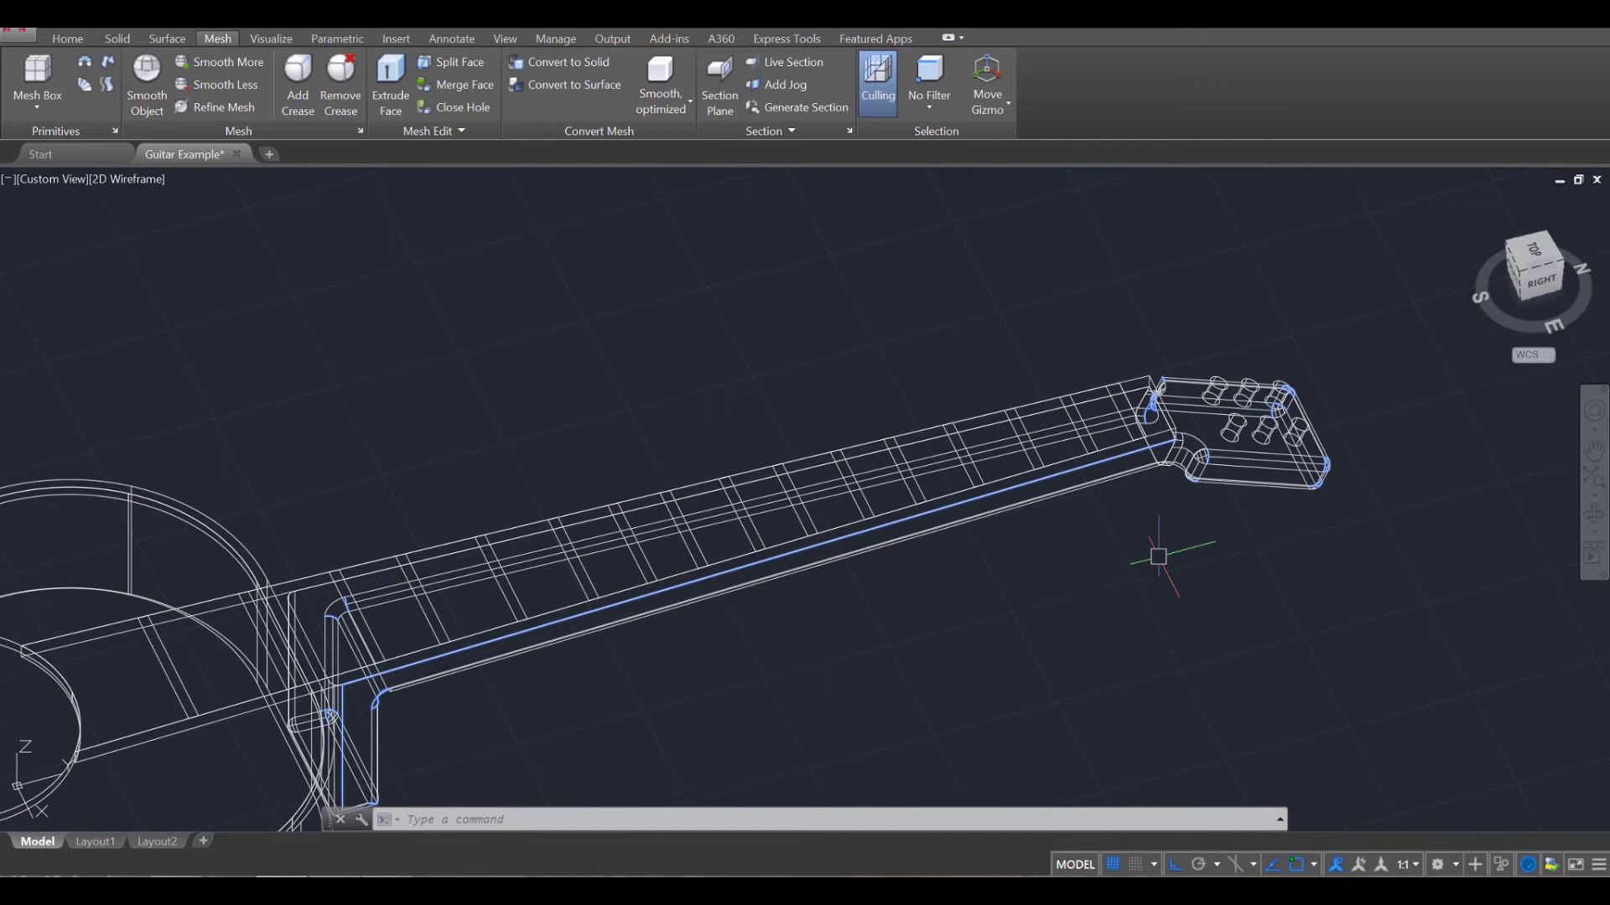
scroll(1158, 556, "up", 5)
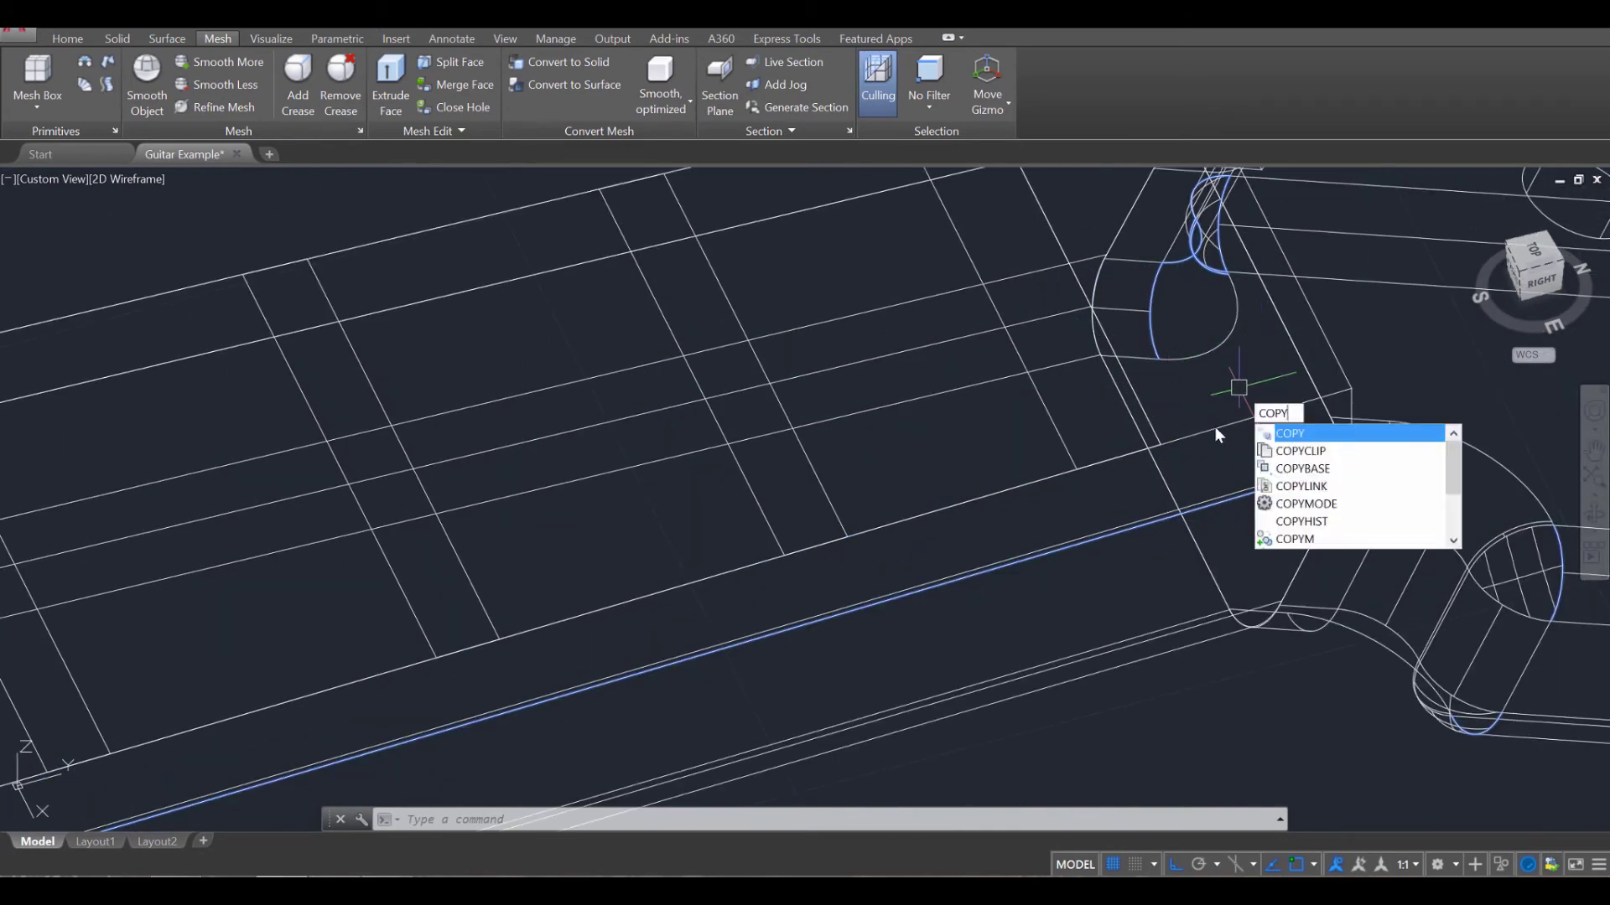
key("Return")
left_click(1164, 433)
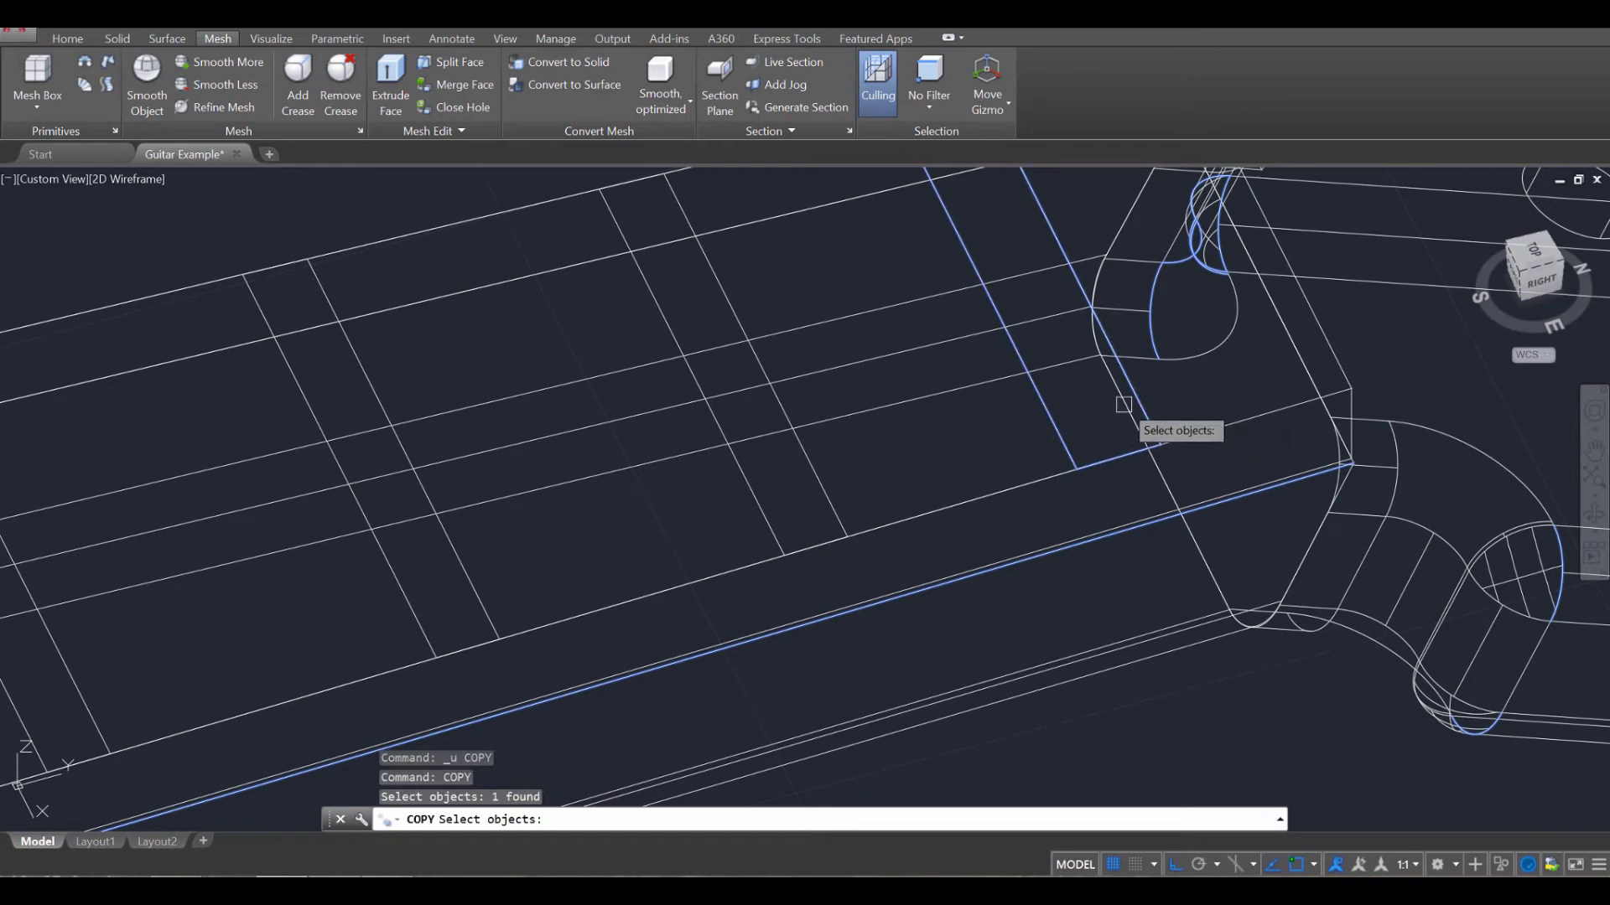
key("Return")
left_click(1160, 446)
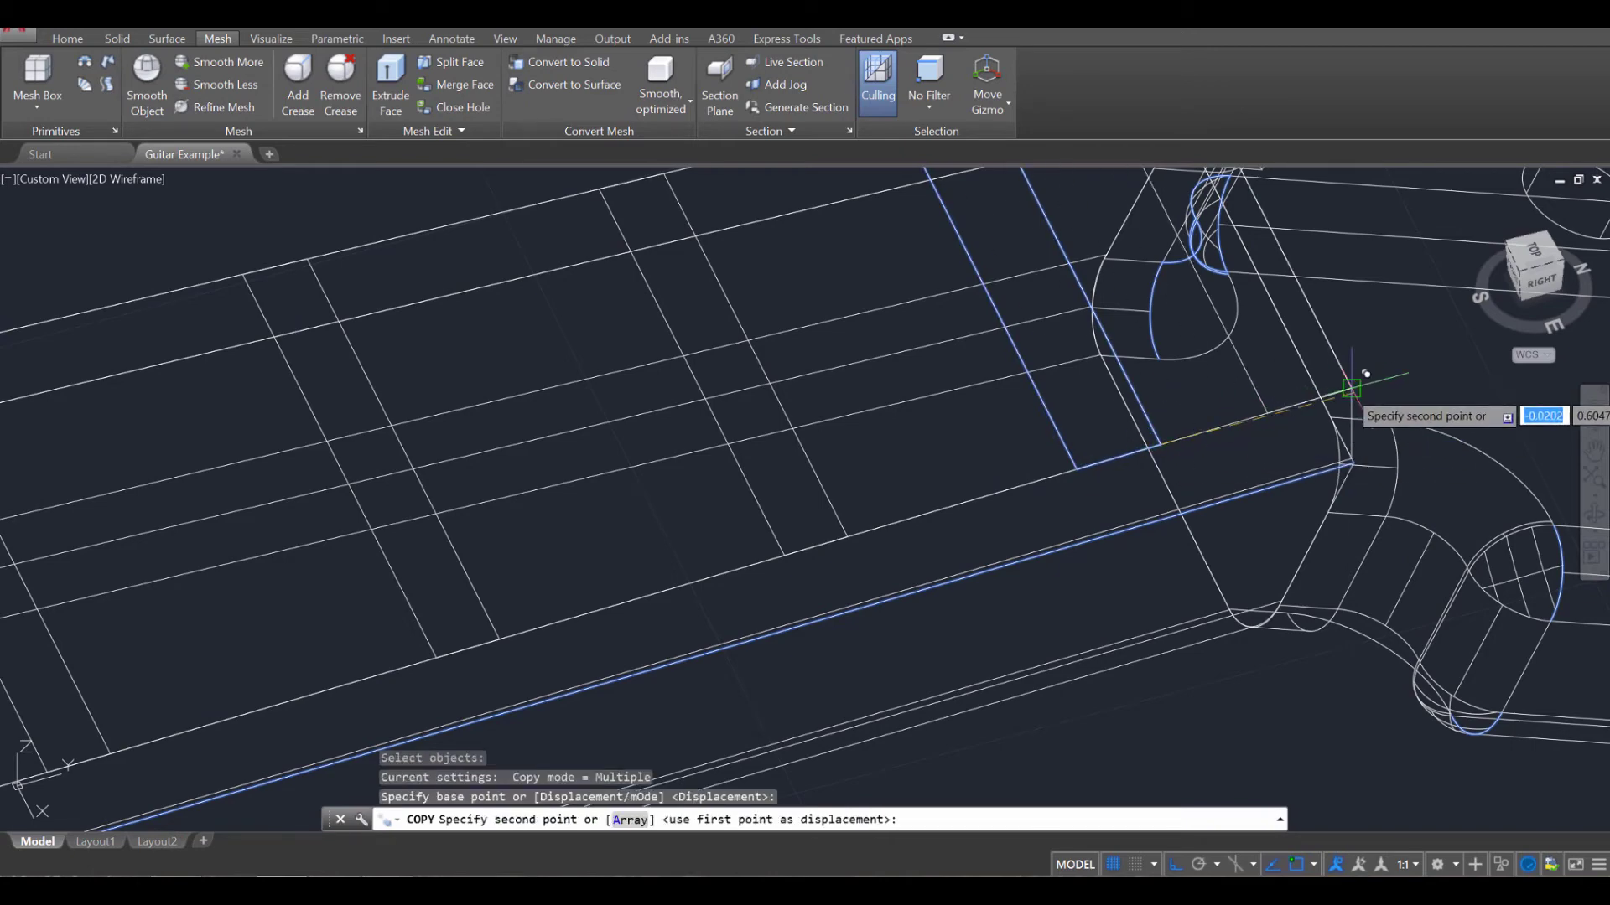
scroll(1185, 578, "down", 4)
scroll(1186, 554, "up", 5)
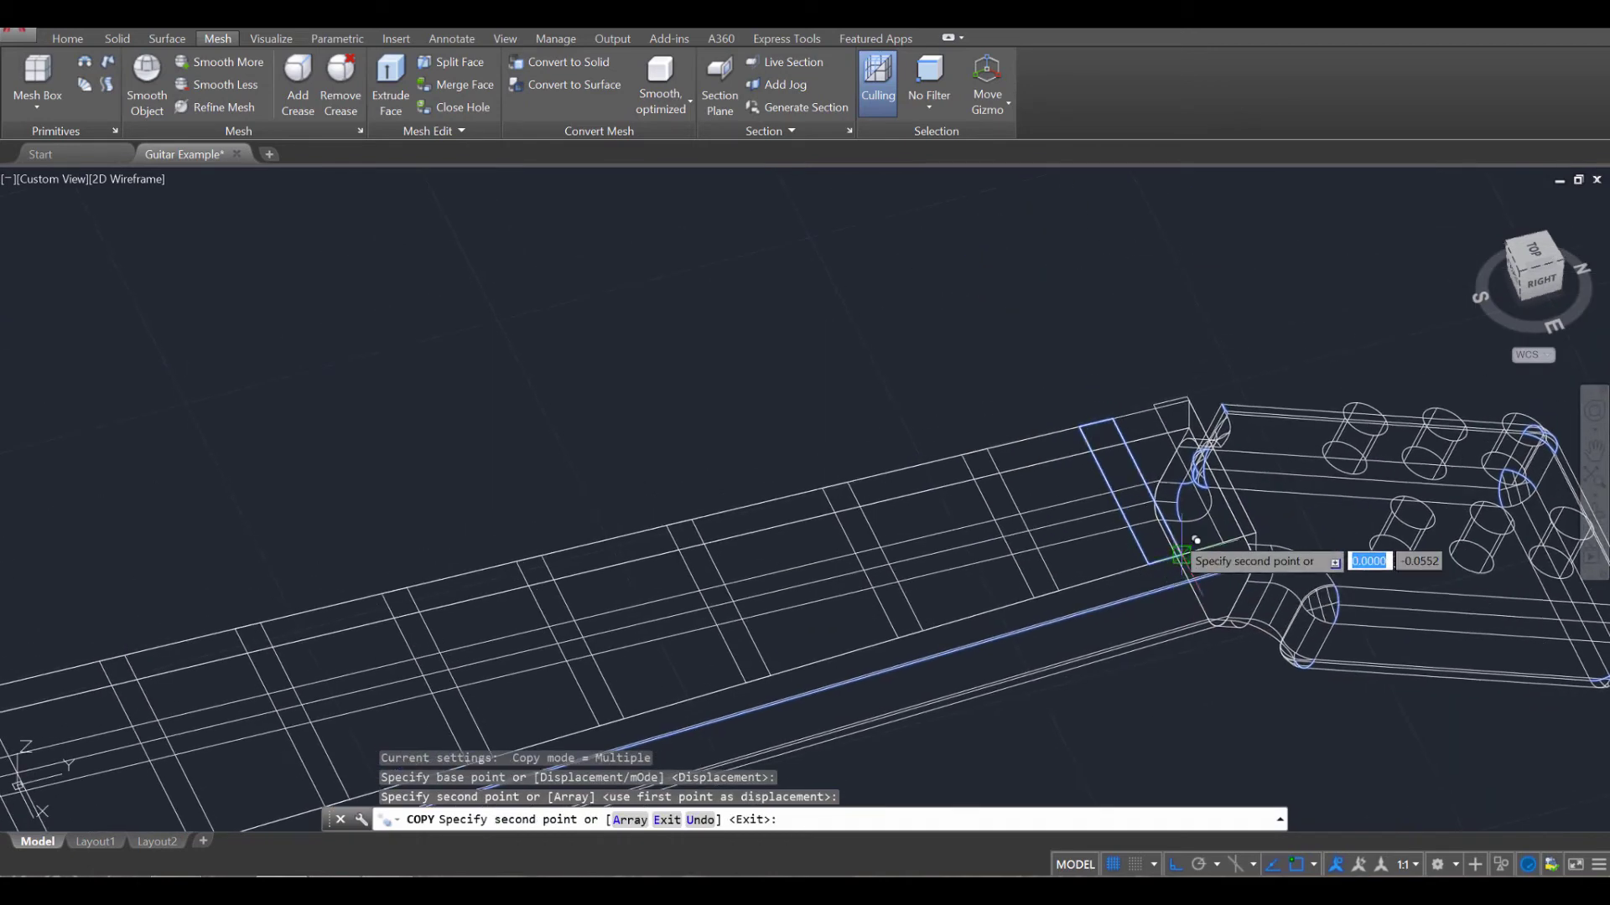
scroll(1191, 444, "down", 4)
key("Escape")
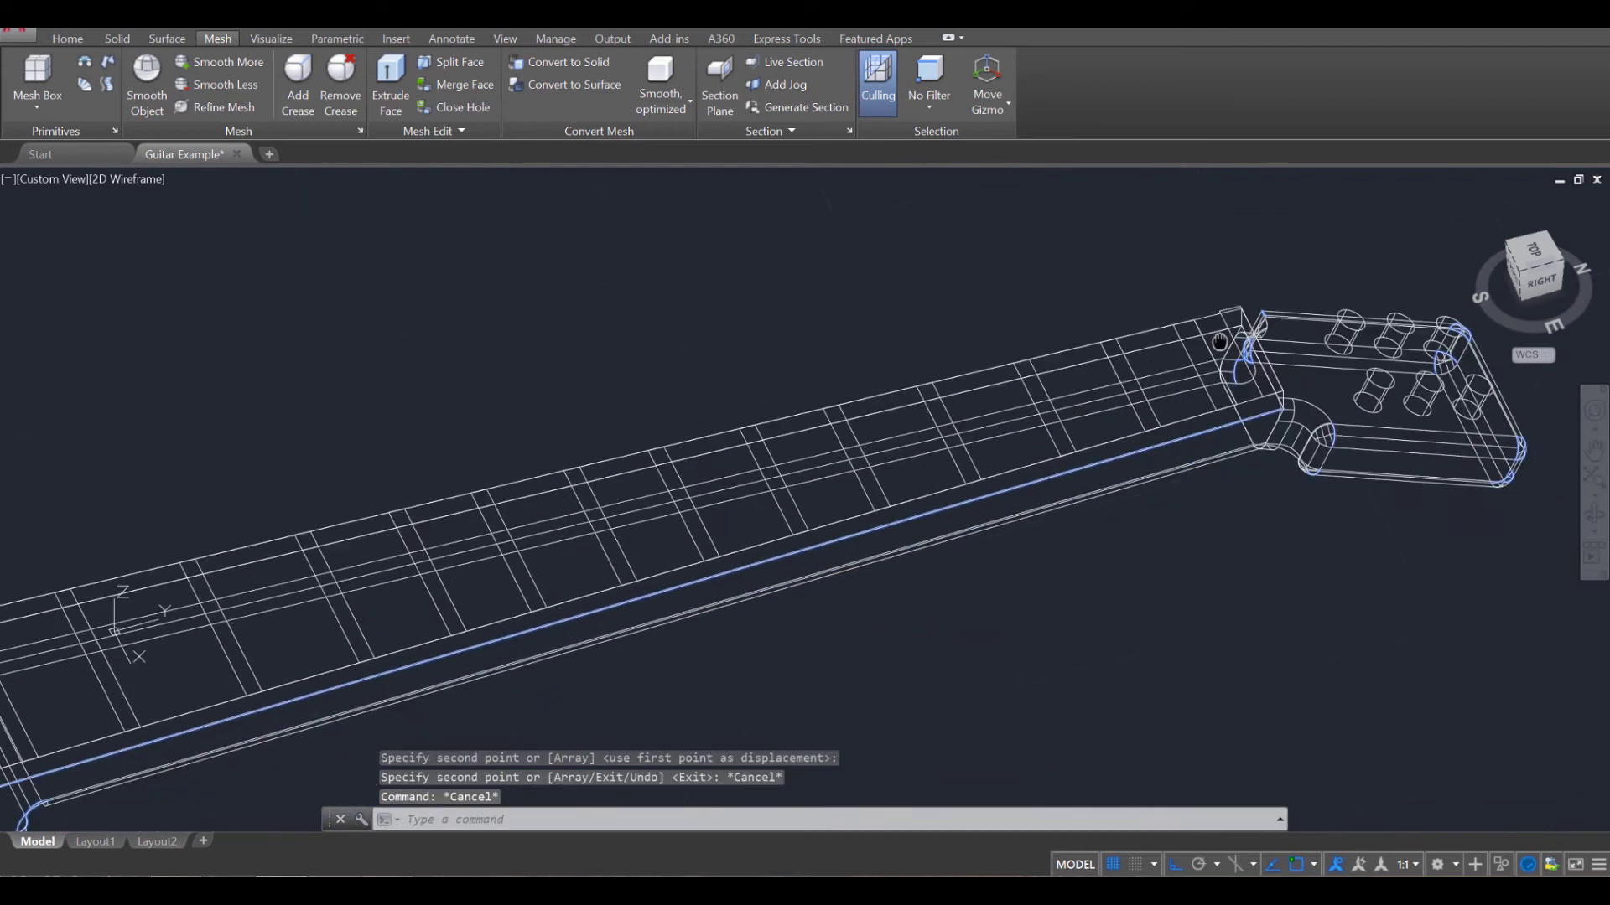
Step: Extrude the copied region at the headstock end of the neck to a height of 0.4
middle_click_drag(1215, 462, 1246, 438)
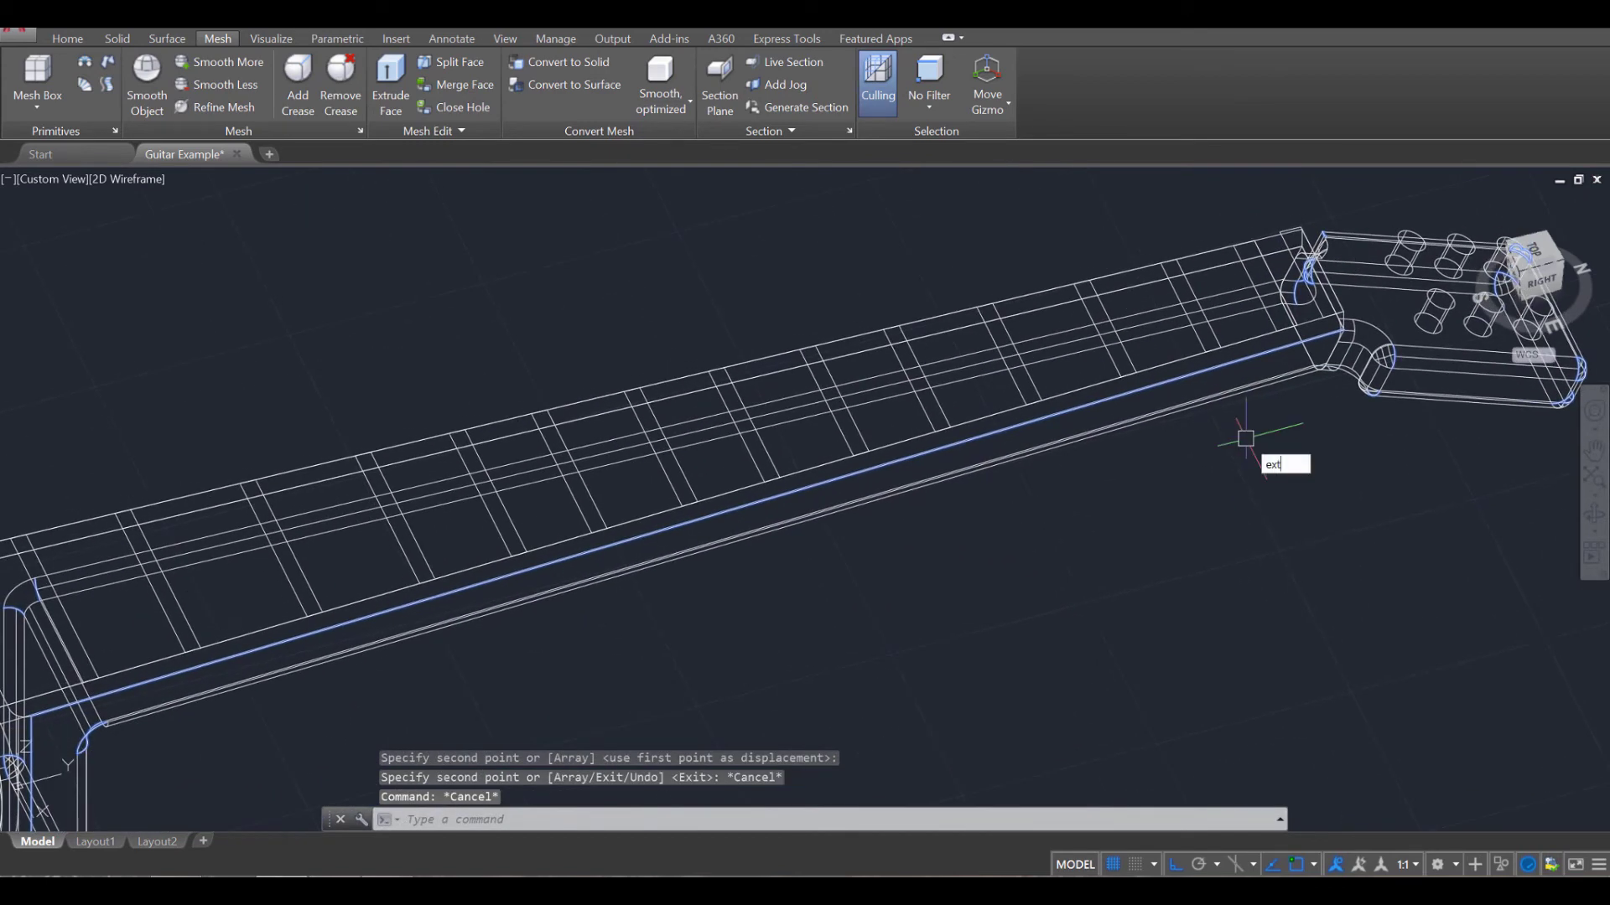
key("Return")
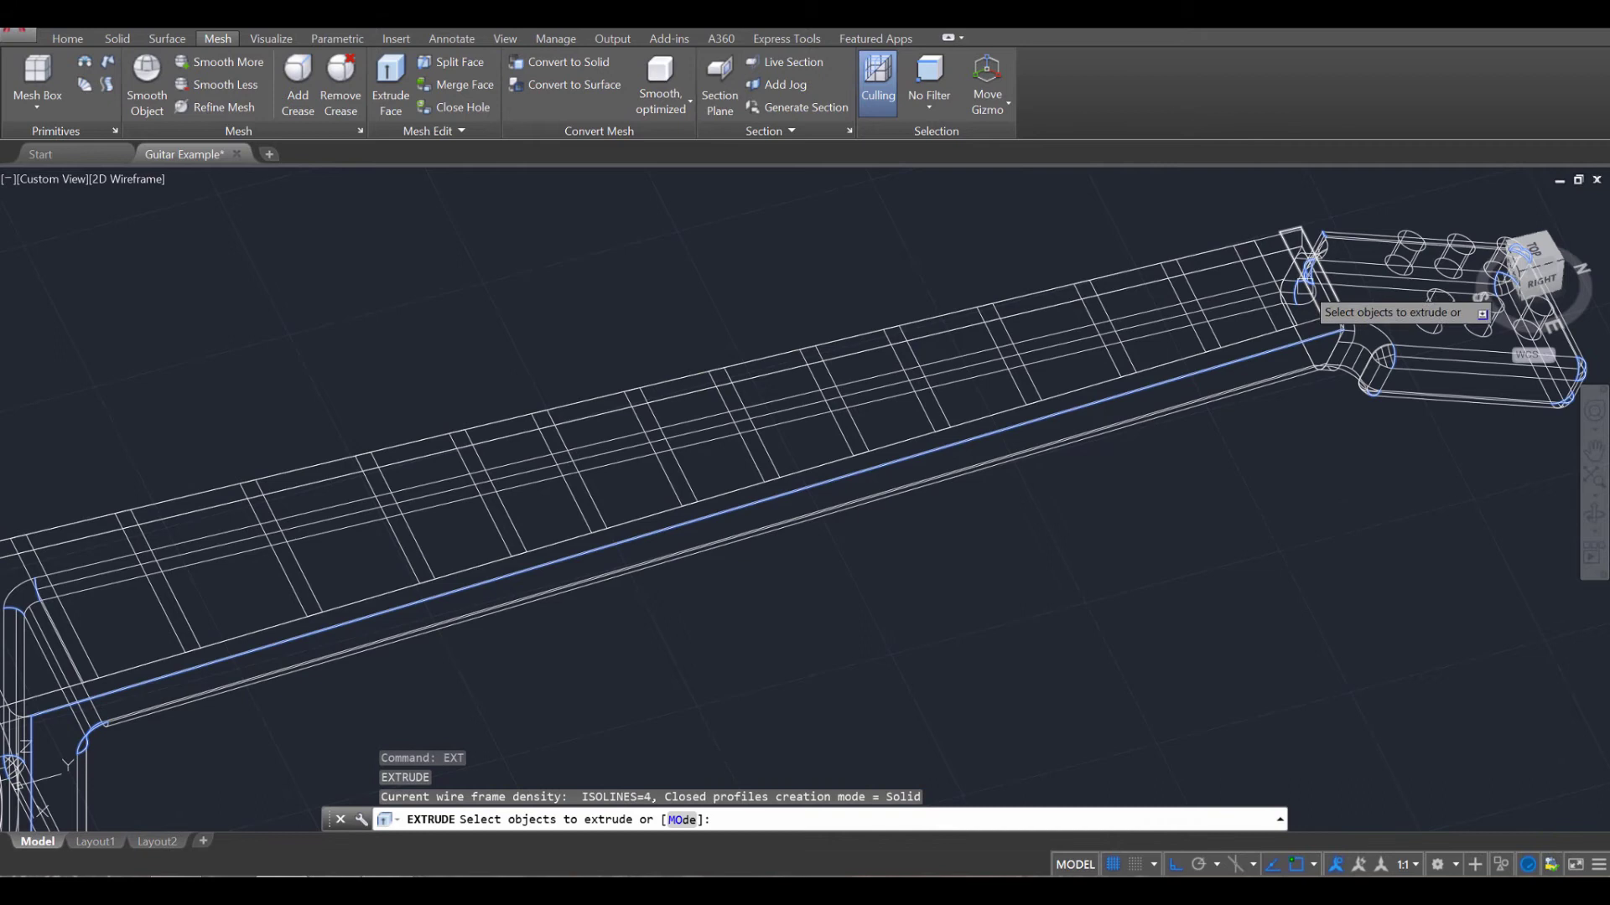
left_click(1310, 294)
key("Return")
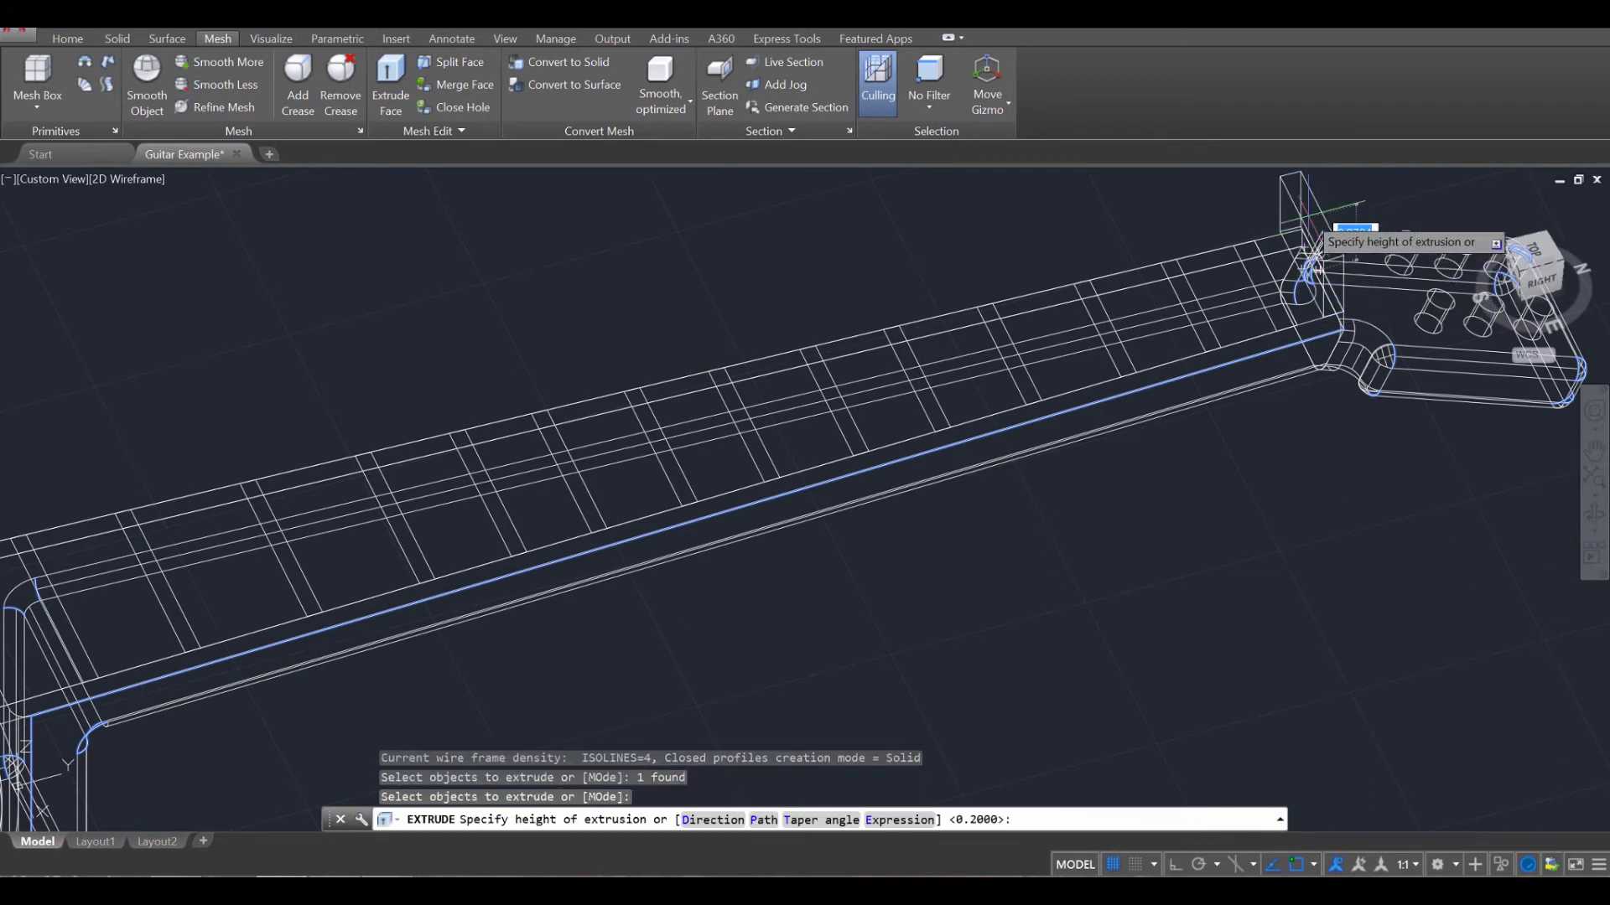
type(".4")
key("Return")
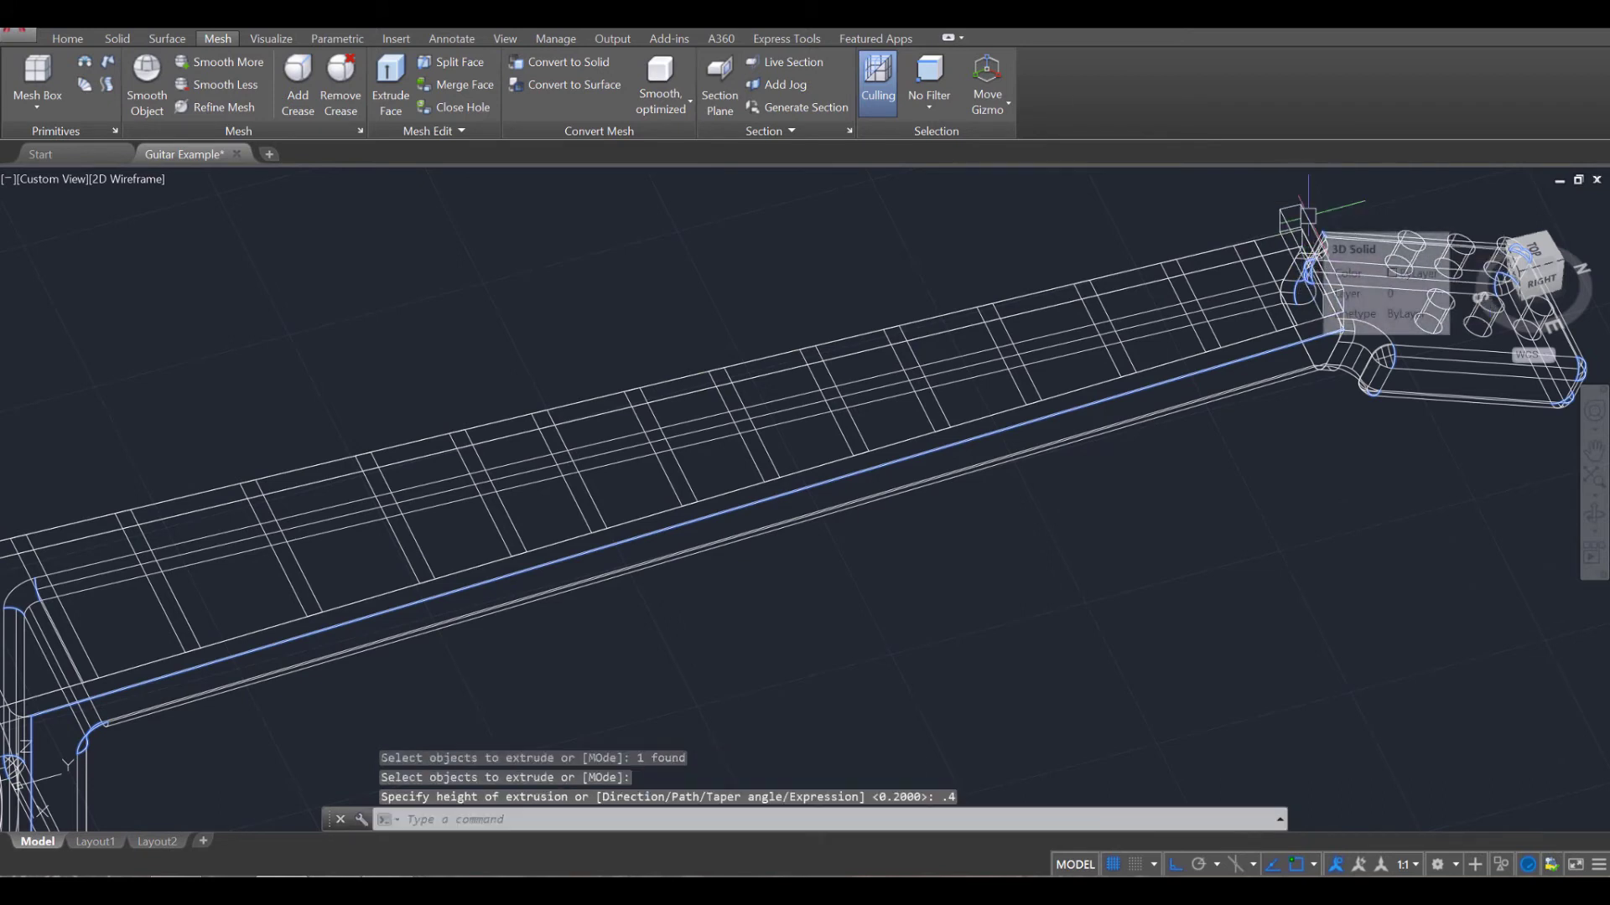
Step: Extrude all 16 remaining fret regions along the neck and over the body to a height of 0.2
left_click(1274, 317)
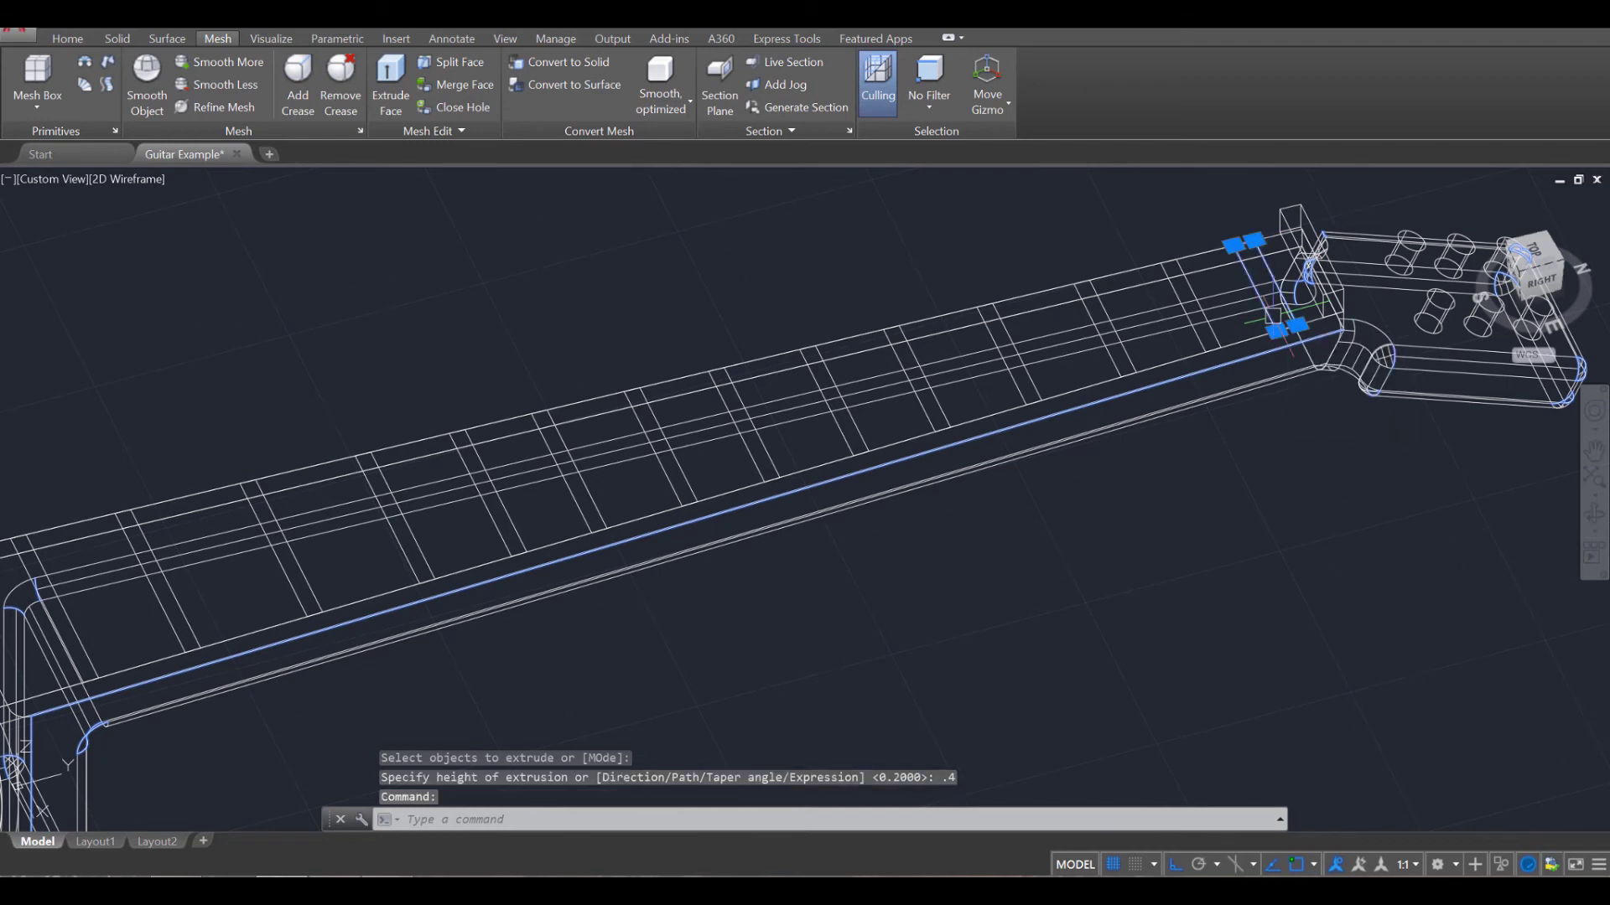
left_click(1205, 333)
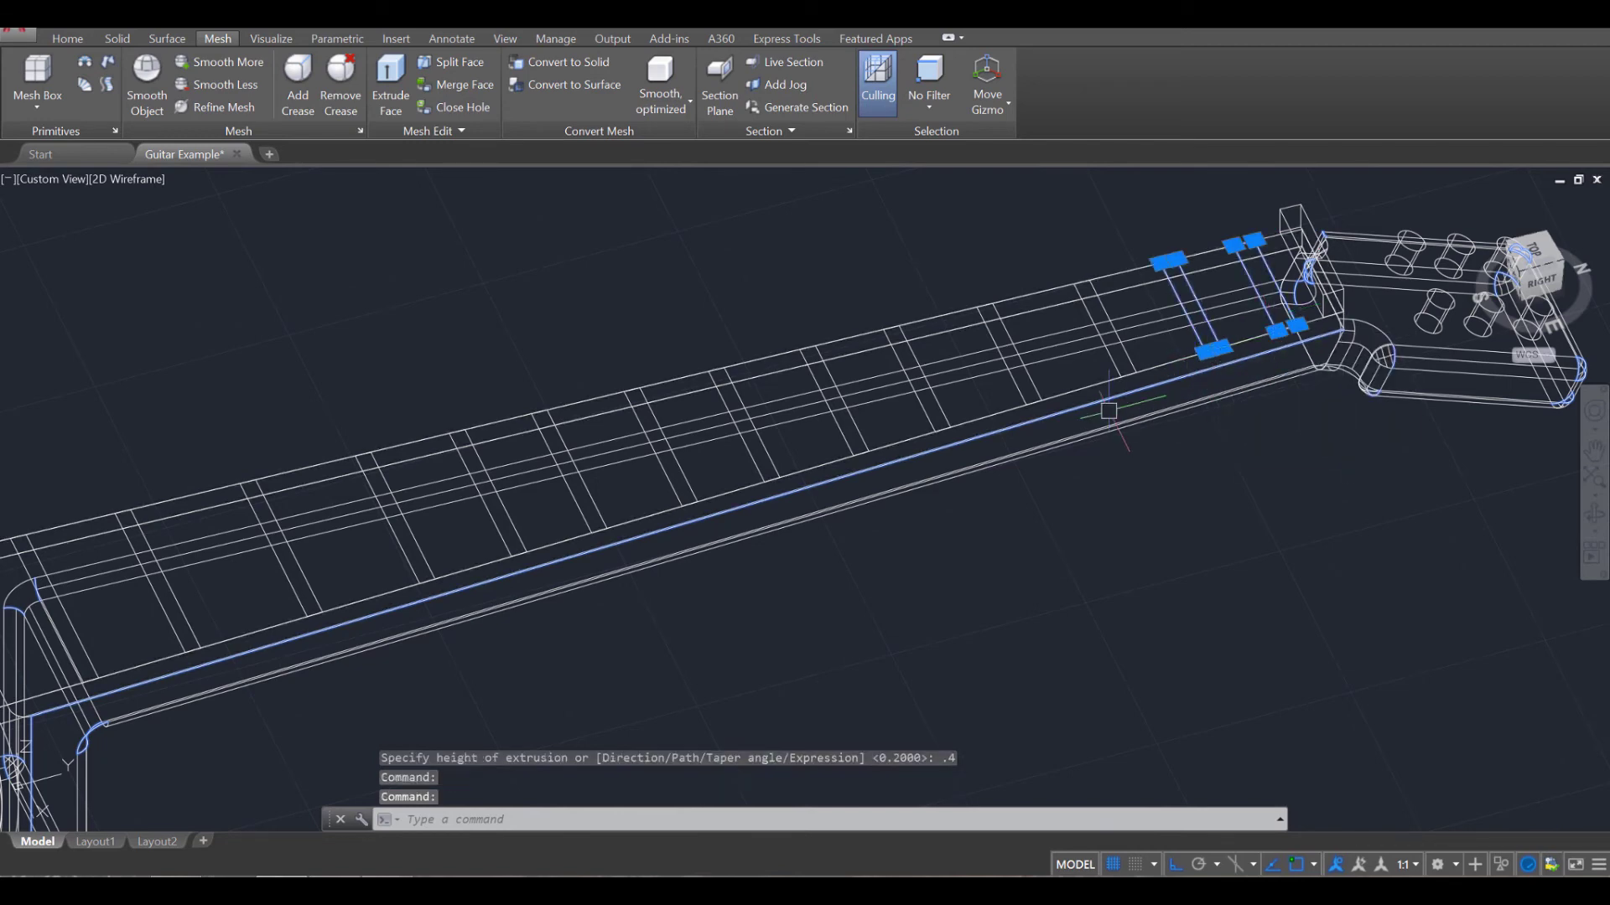
left_click(1115, 352)
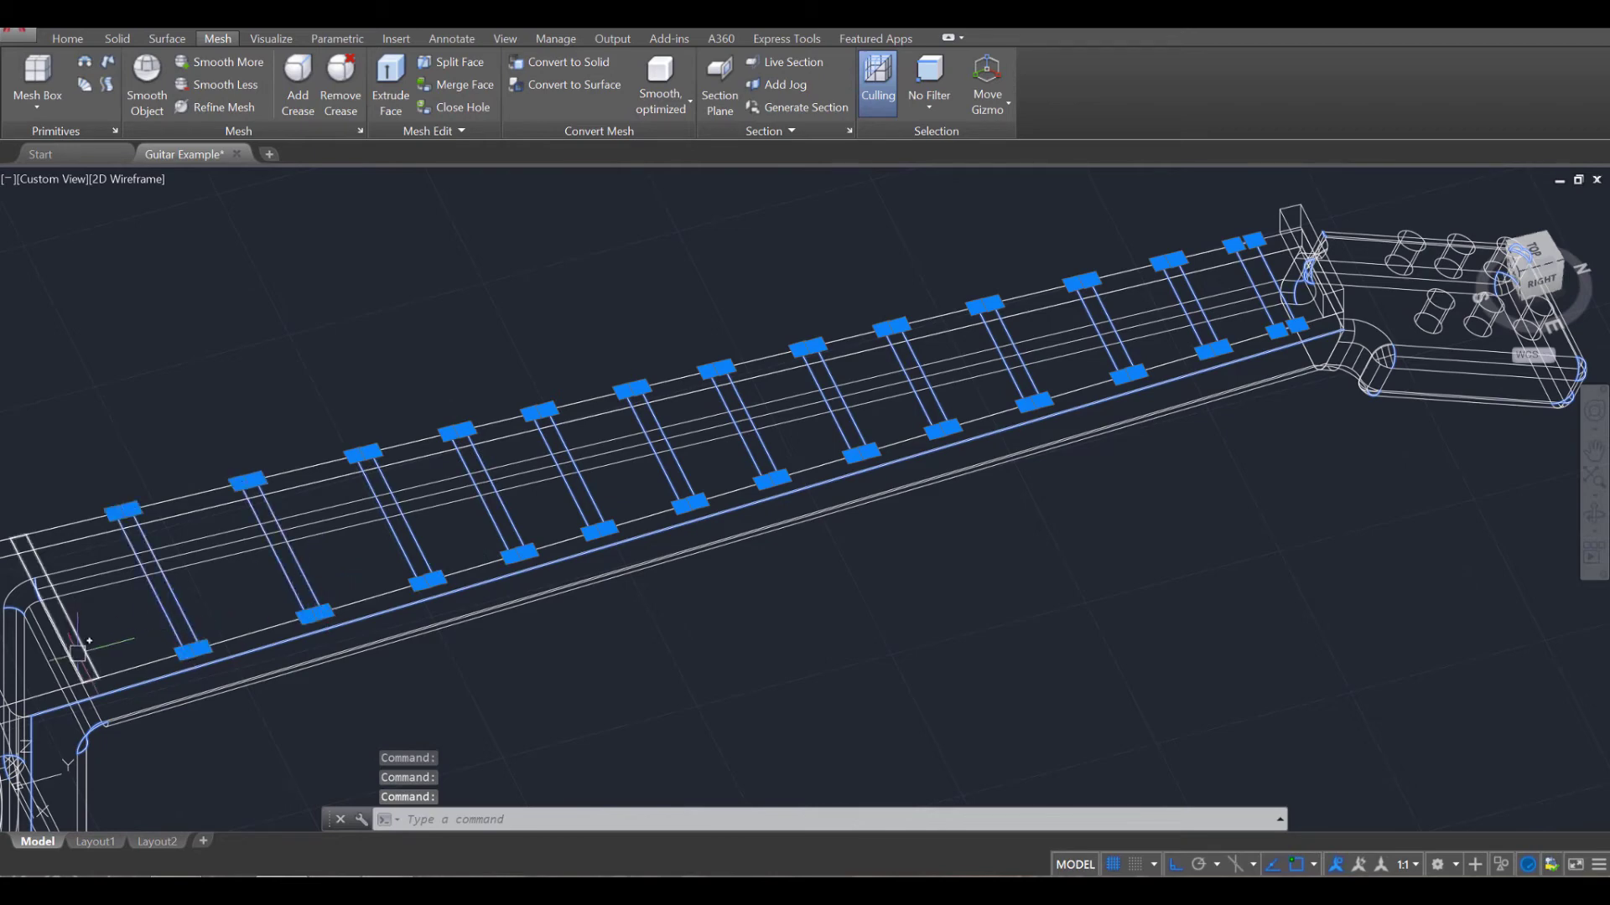
scroll(78, 652, "down", 3)
scroll(370, 593, "up", 5)
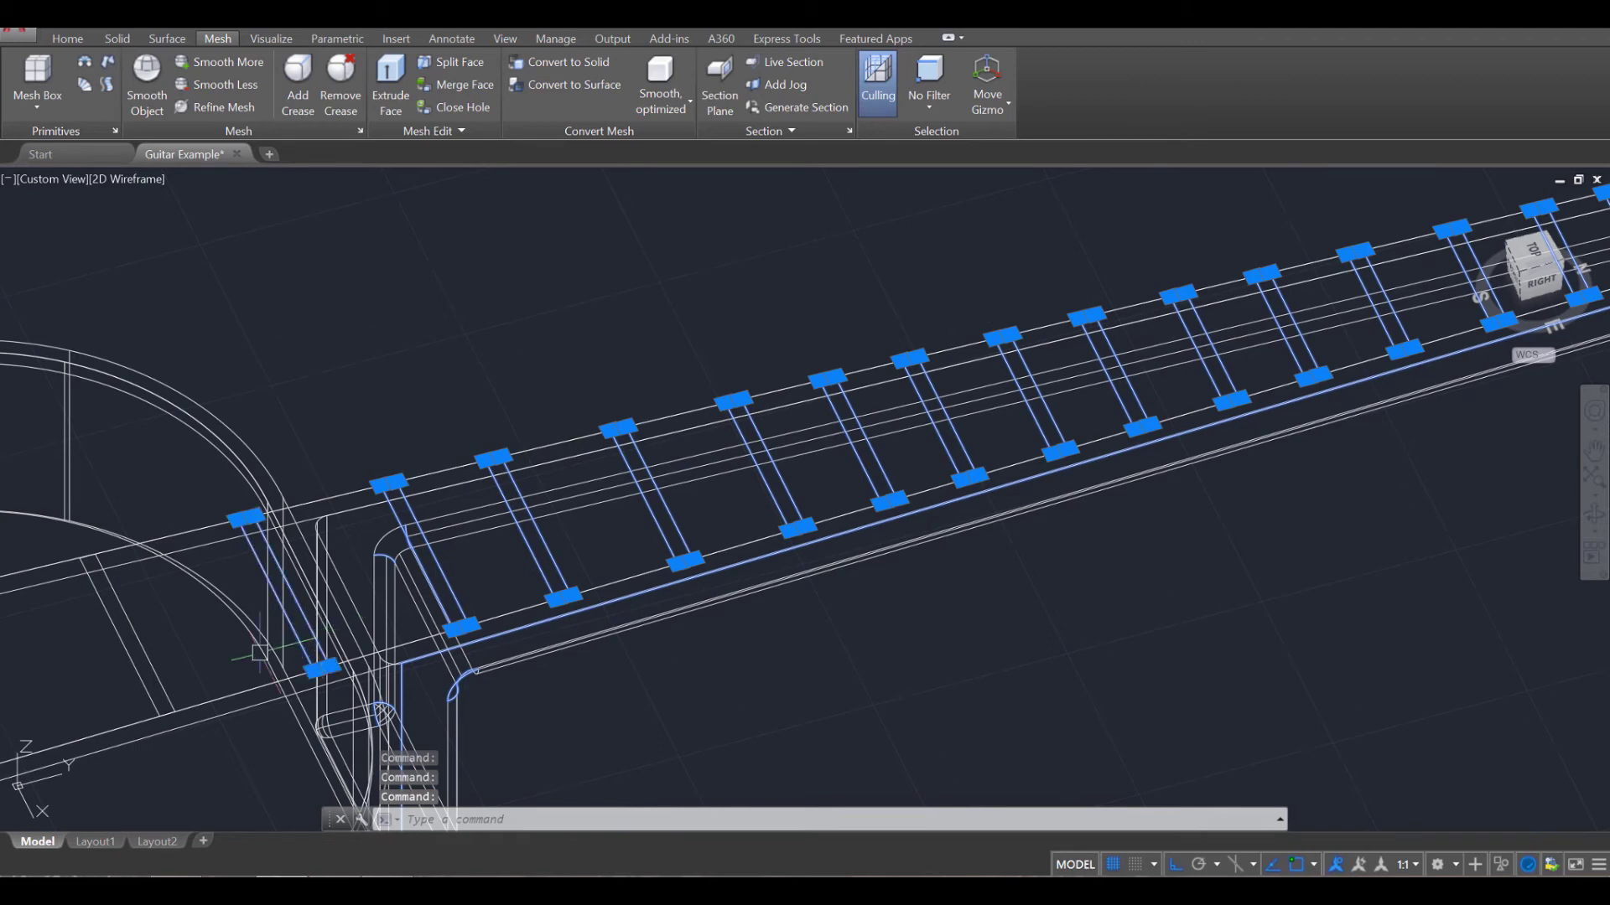
scroll(467, 564, "down", 3)
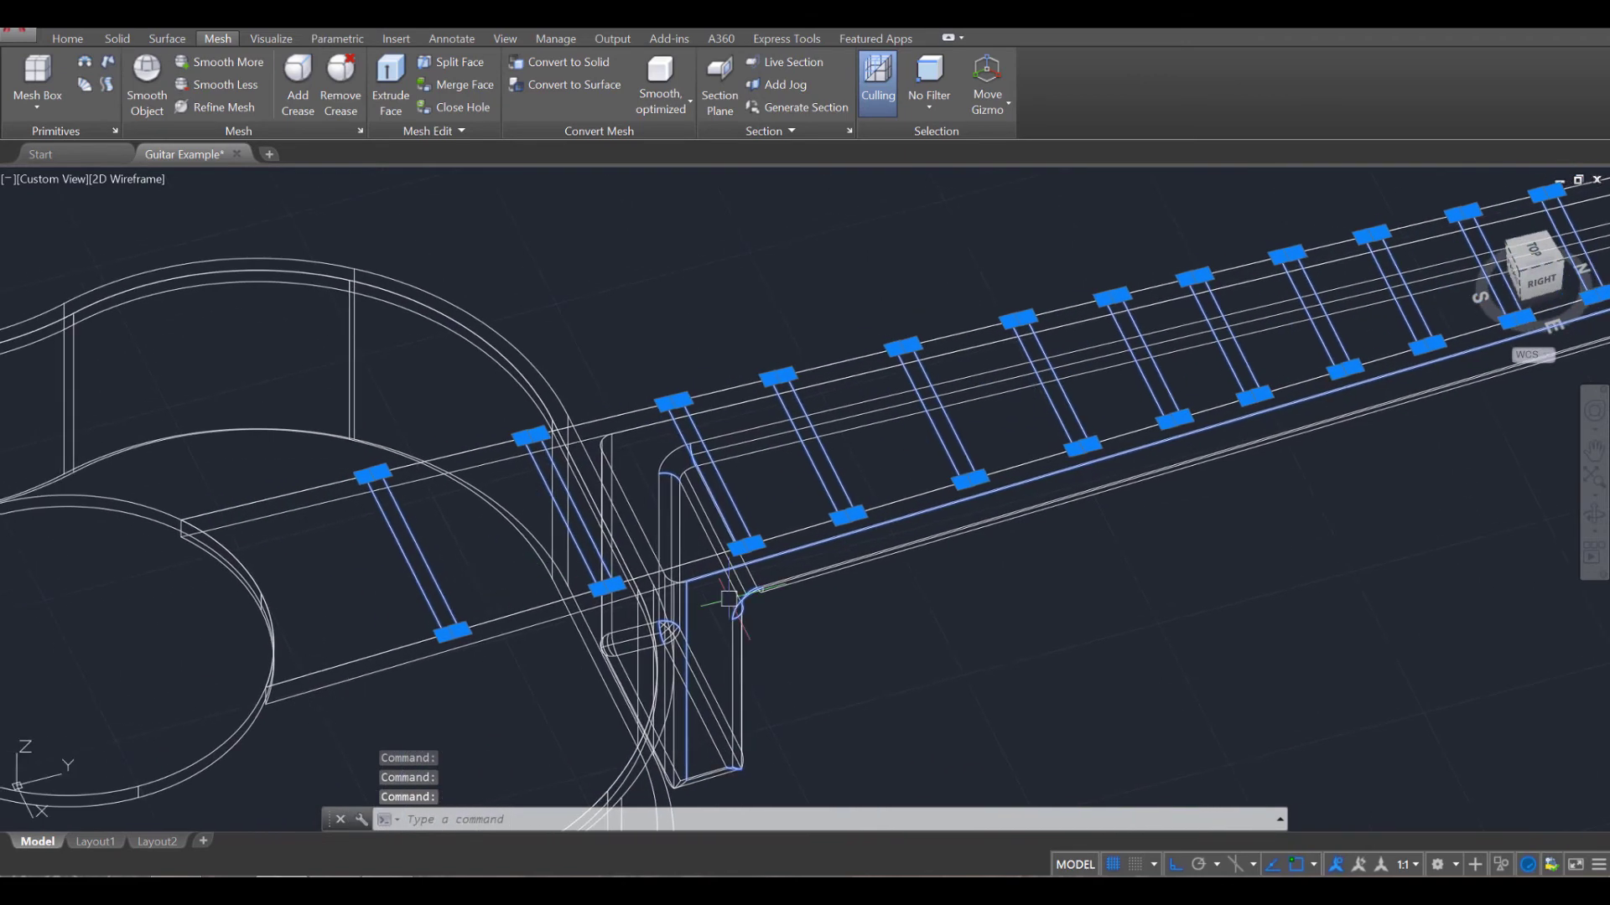
scroll(326, 639, "up", 3)
key("space")
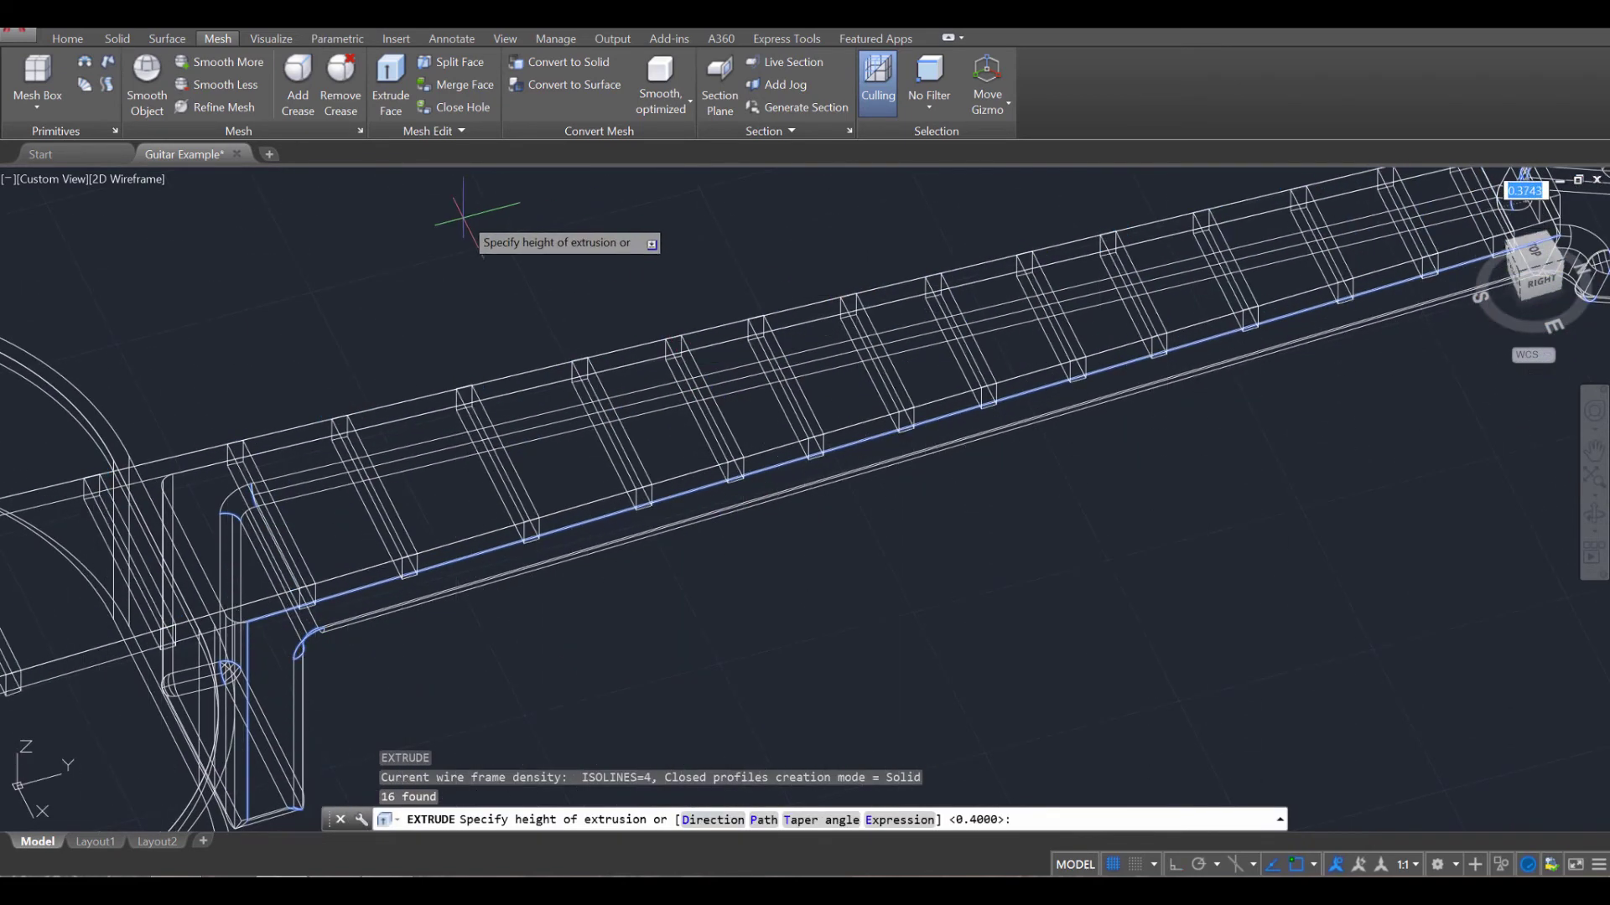
middle_click_drag(685, 335, 1043, 625)
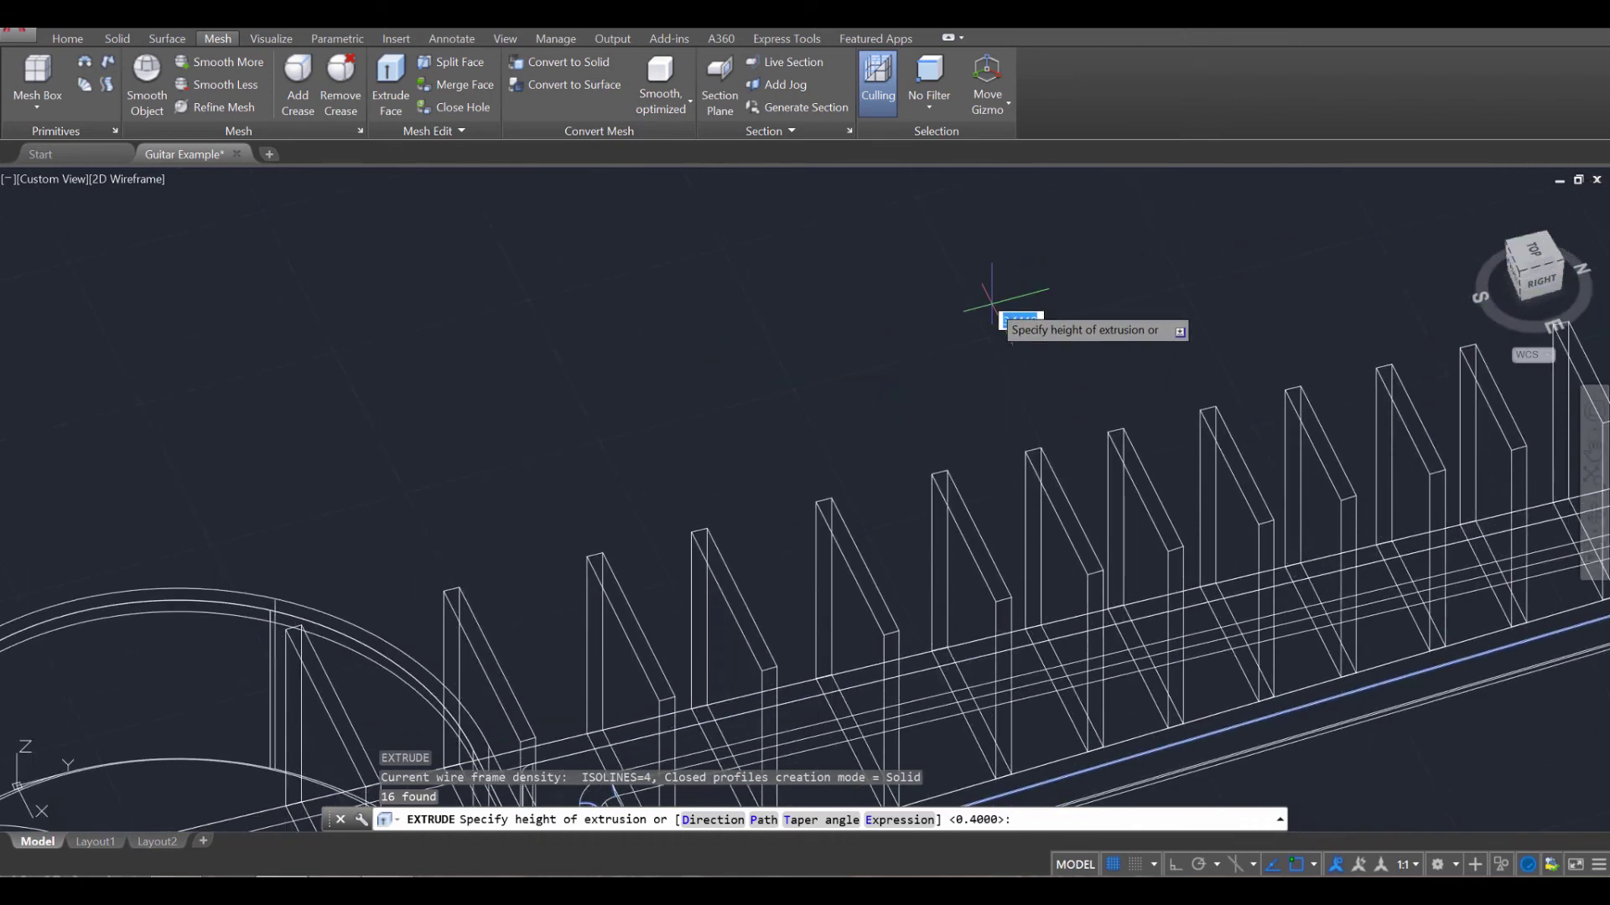
key("Return")
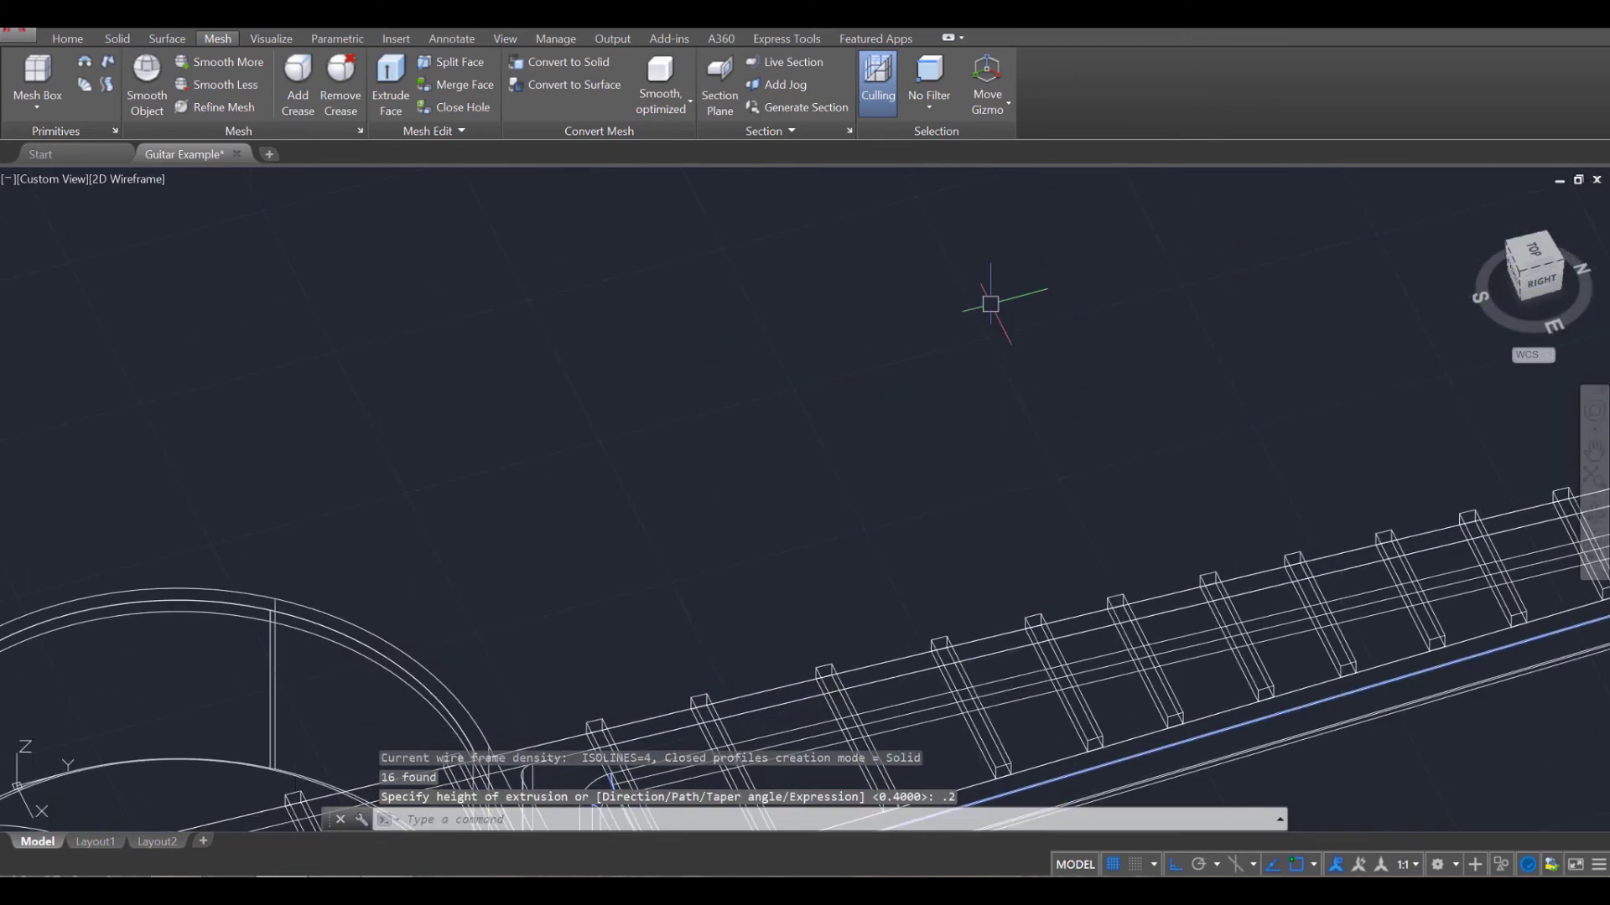
middle_click_drag(1090, 306, 750, 344)
key("Escape")
key("Escape")
key("Escape")
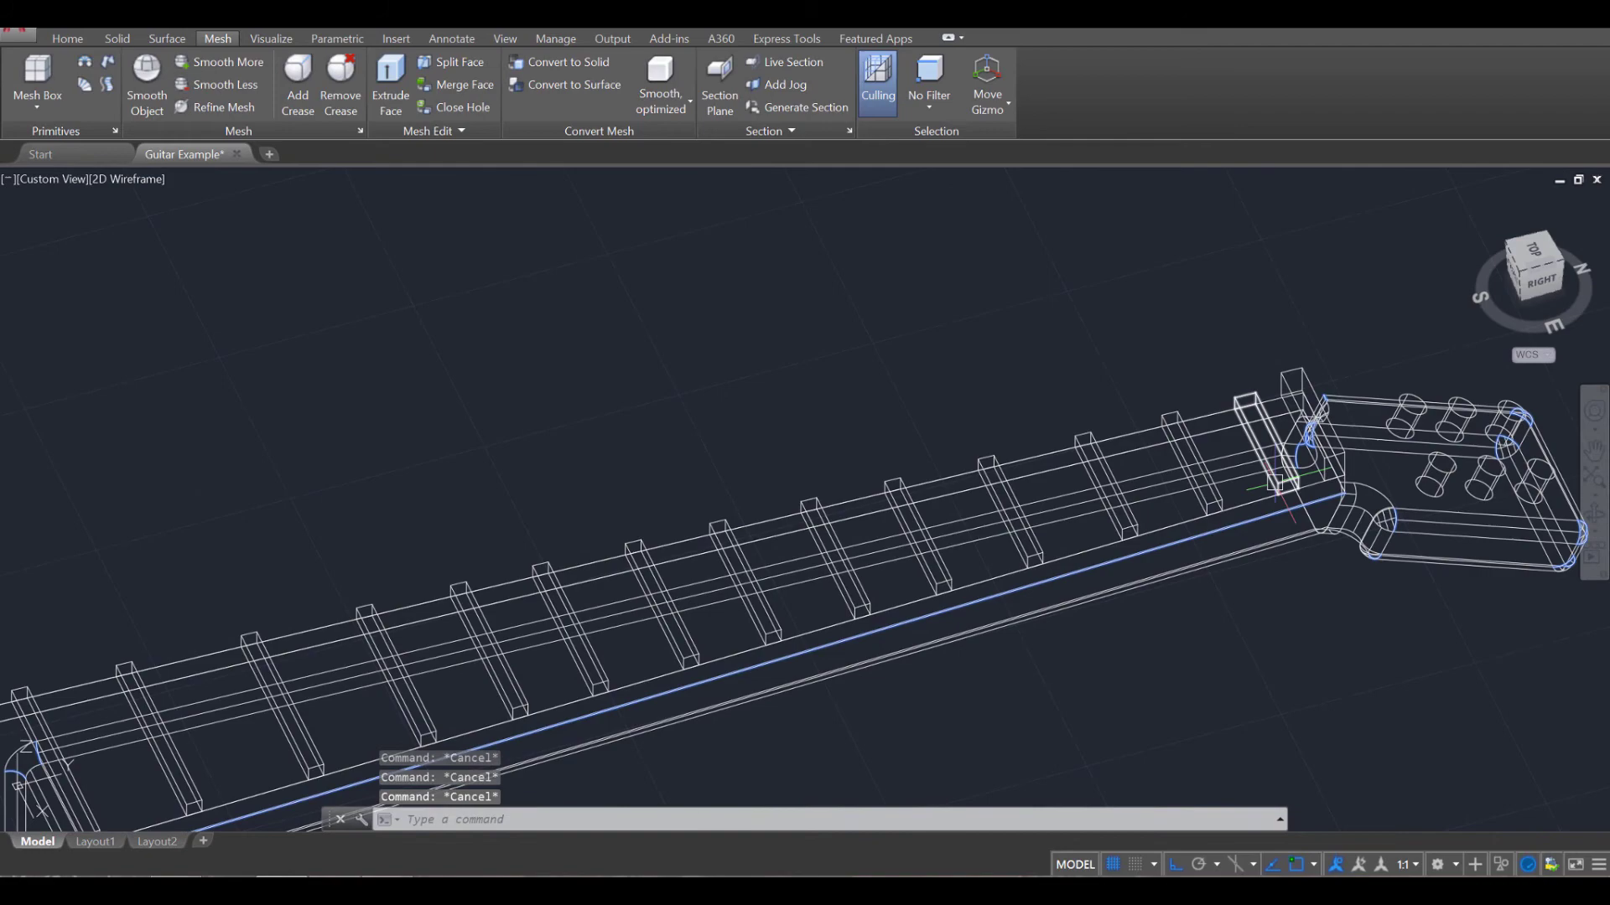
Step: Pull the side end face of the 0.4-high nut block inward, extending its adjacent faces, to line up with the neck's side
middle_click_drag(1172, 471, 791, 357, "shift")
scroll(791, 357, "up", 5)
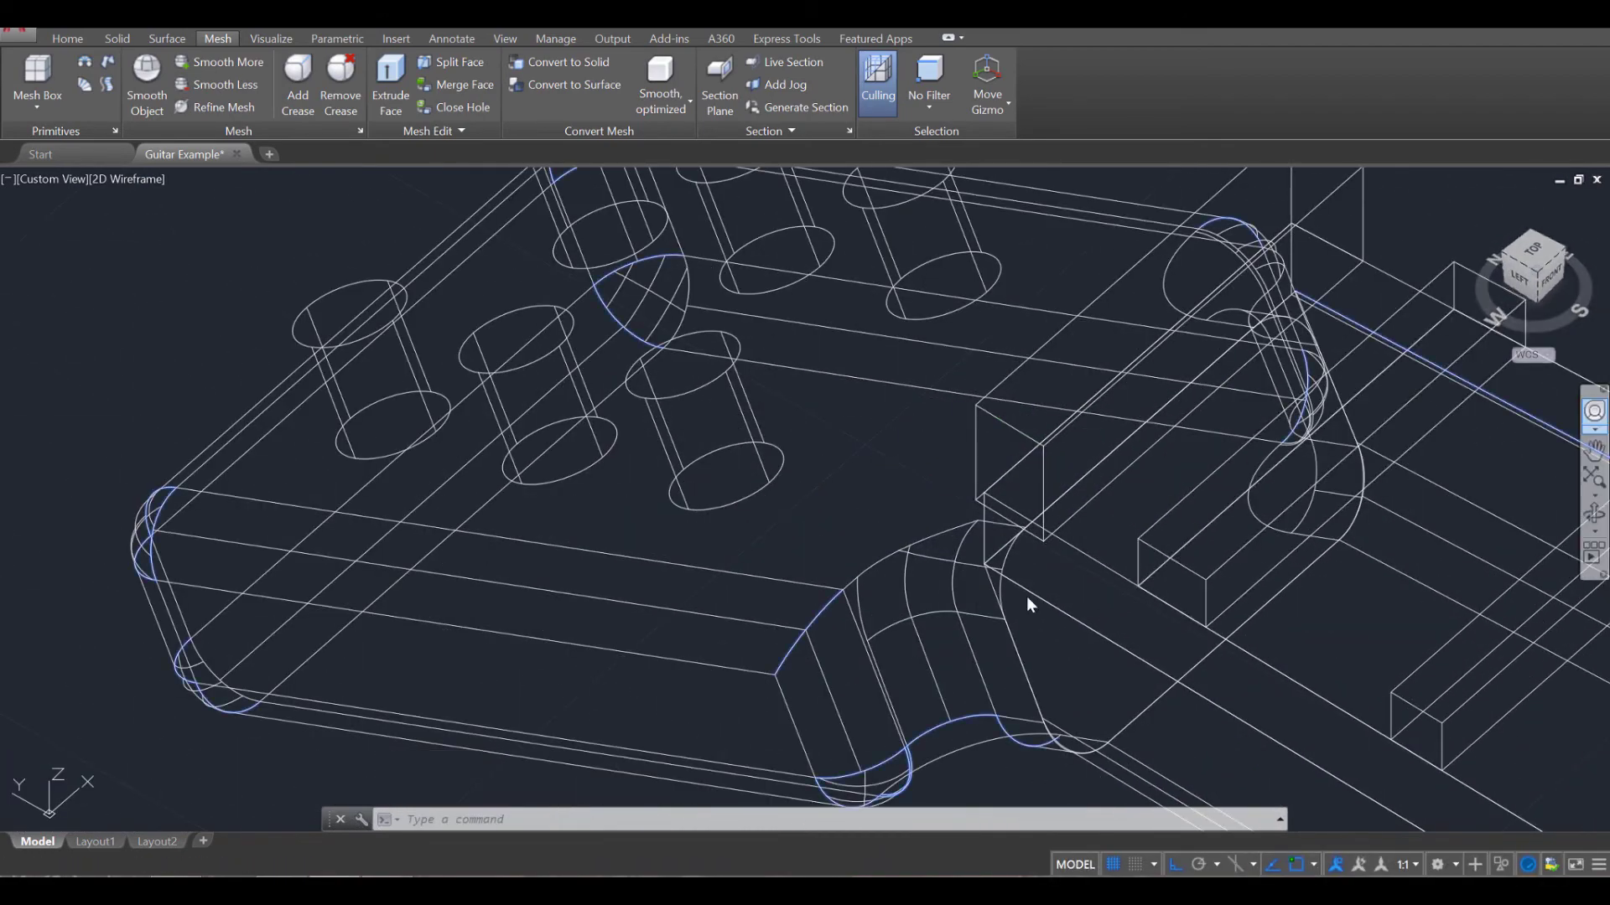
left_click(1021, 476, "ctrl")
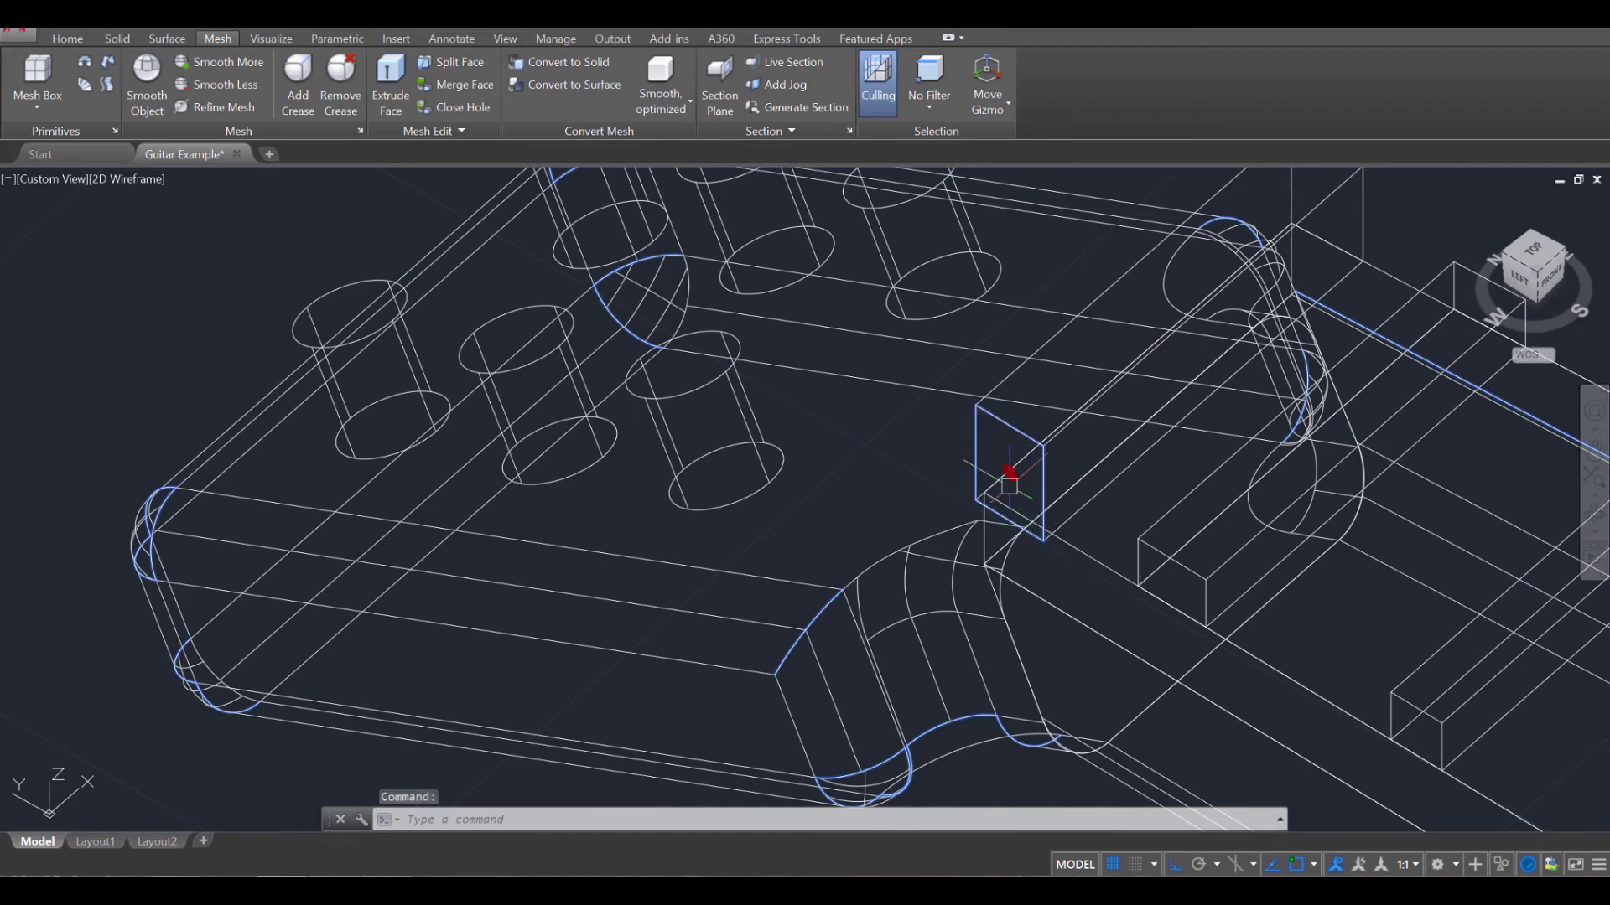
mouse_move(1010, 473)
left_click(1098, 502)
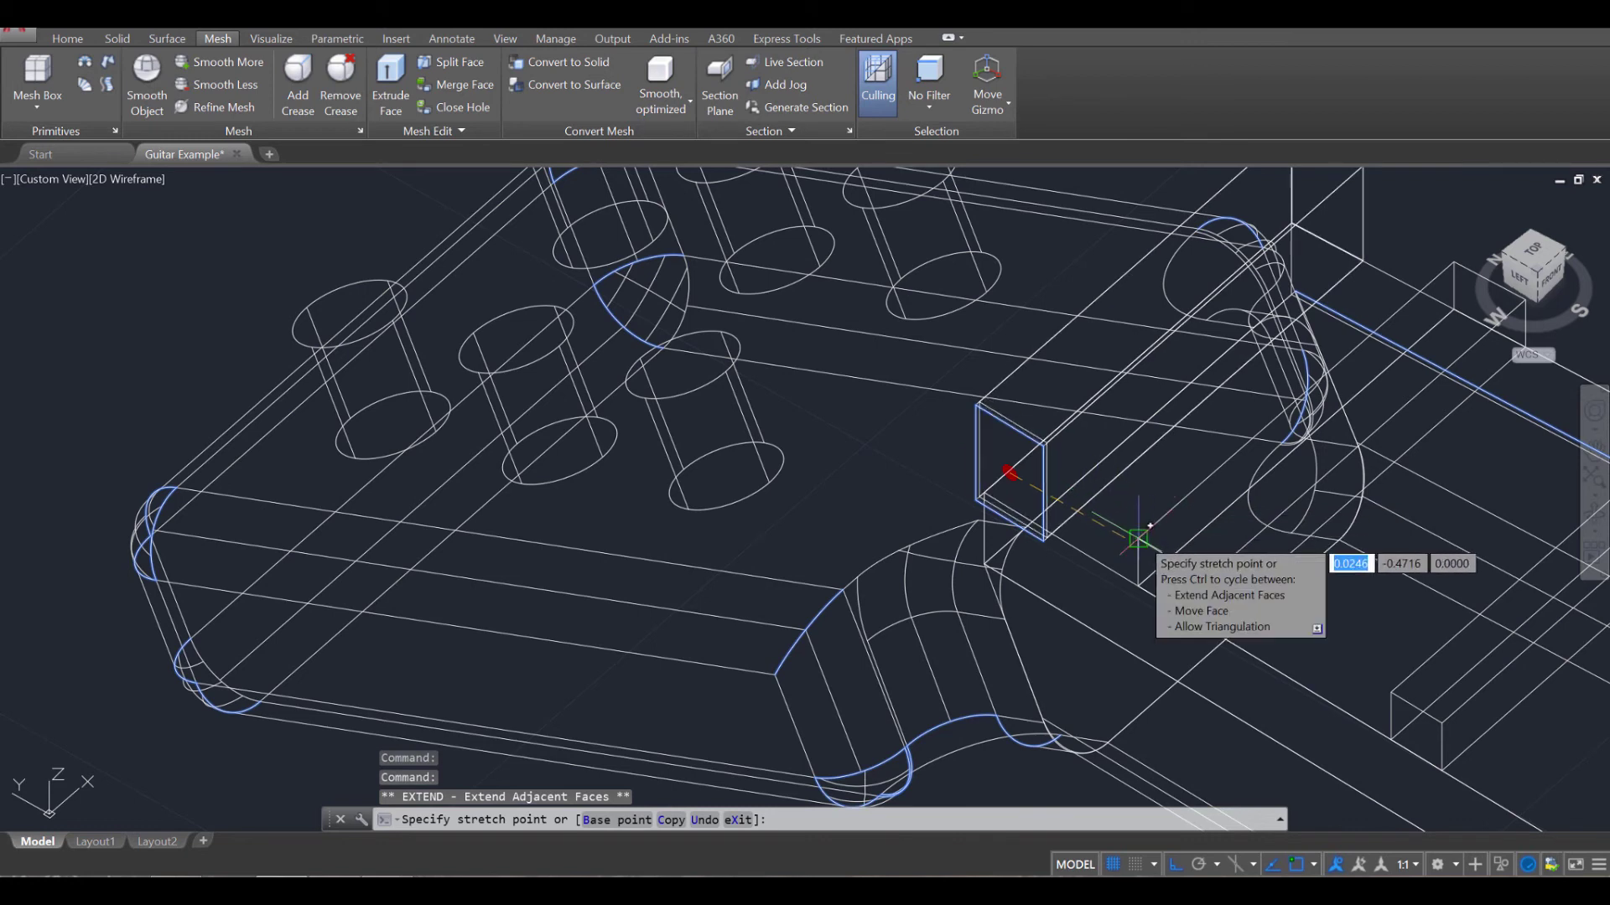
left_click(1138, 538)
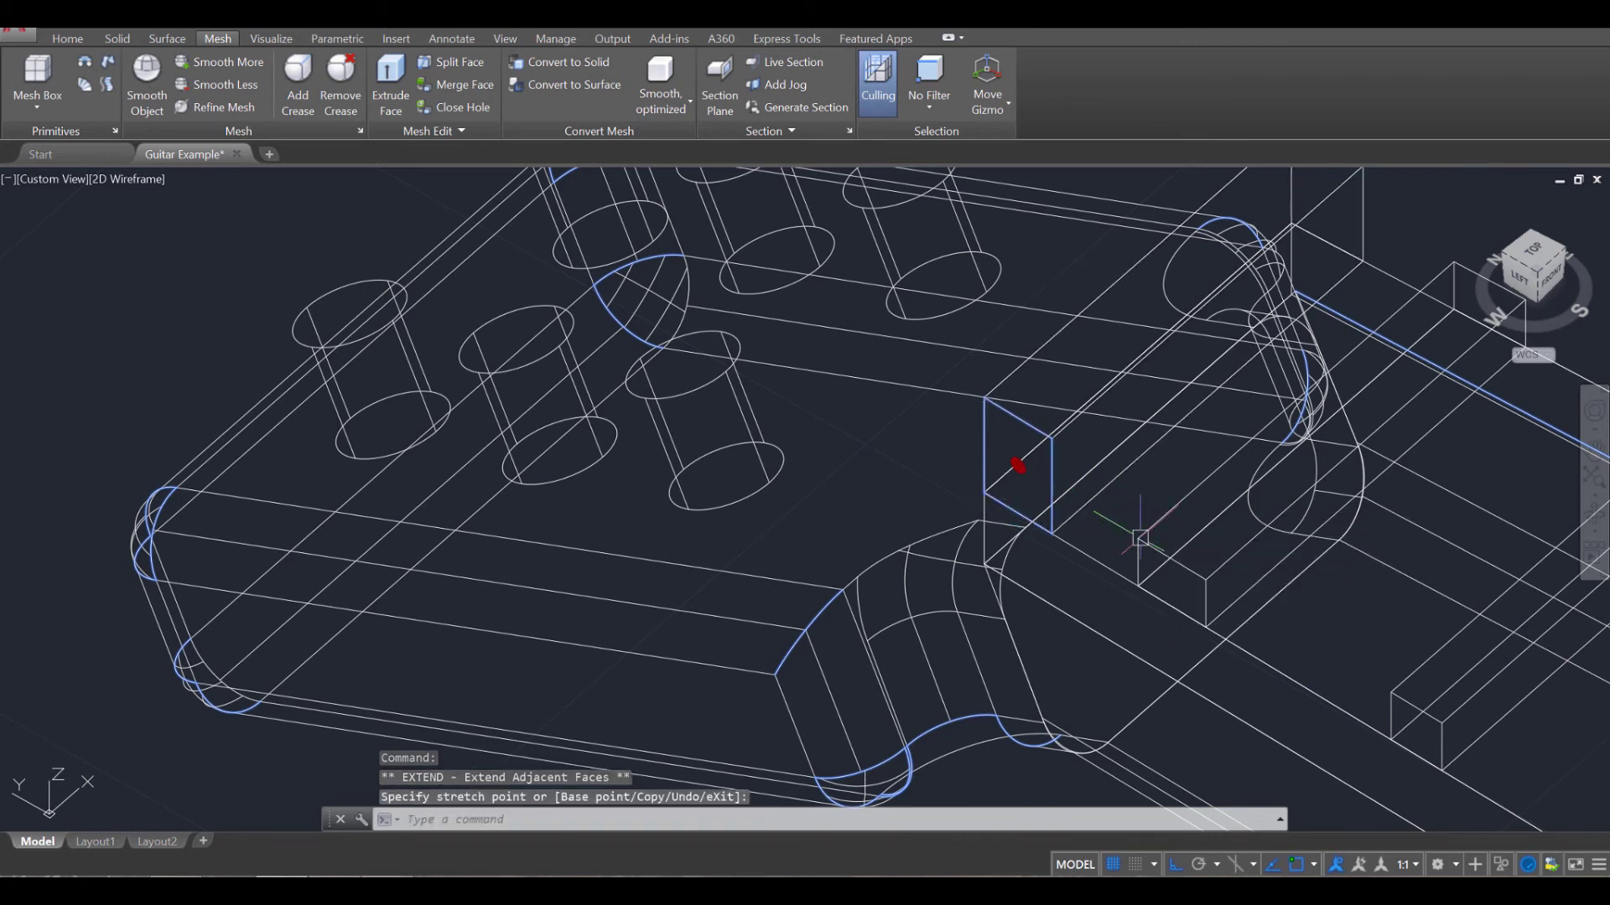
key("Escape")
key("Escape")
key("Escape")
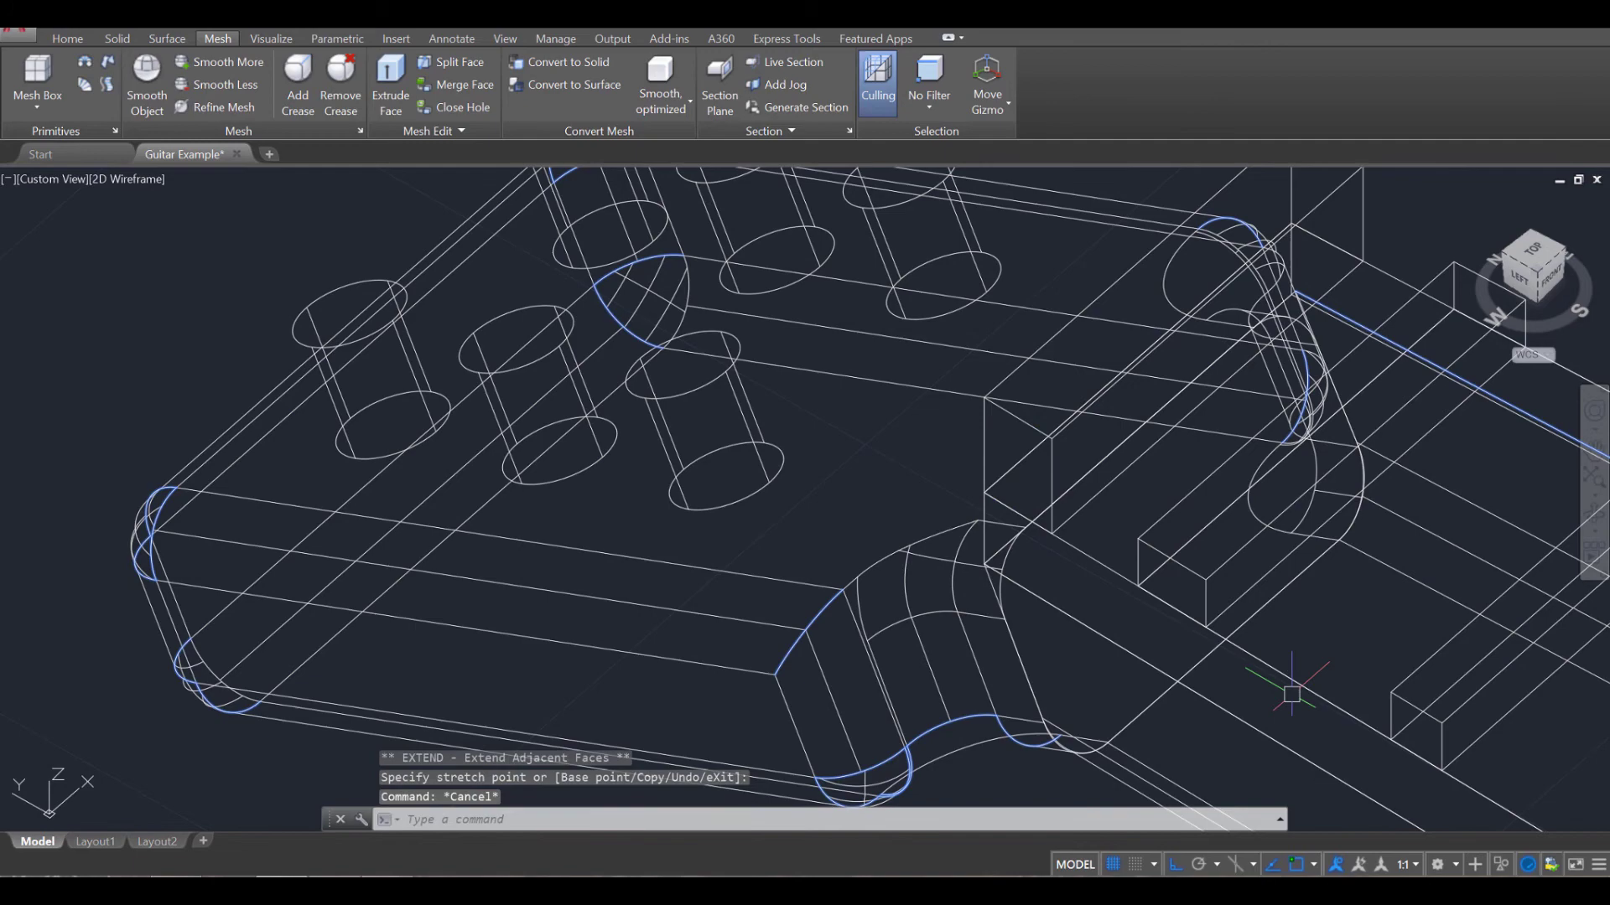
Step: Fillet the two long top edges of the tall nut block at the headstock end with a radius of 0.04
scroll(1282, 683, "down", 5)
mouse_move(1021, 537)
middle_mouse_down()
mouse_move(1273, 683)
mouse_move(1035, 558)
middle_mouse_up()
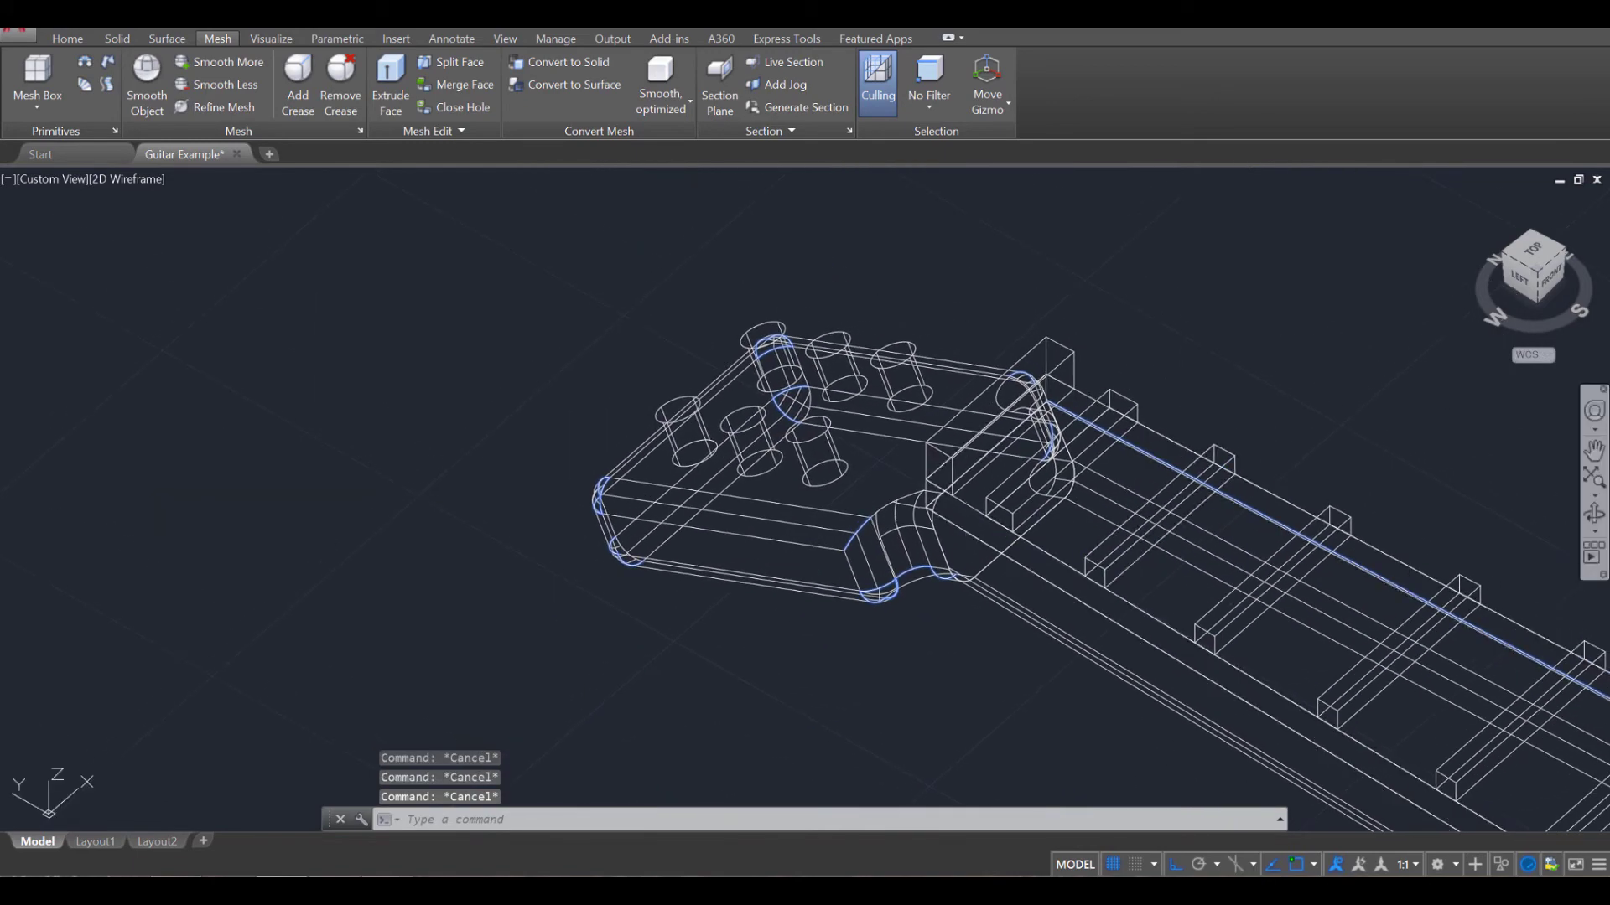
middle_click_drag(1177, 320, 867, 275, "shift")
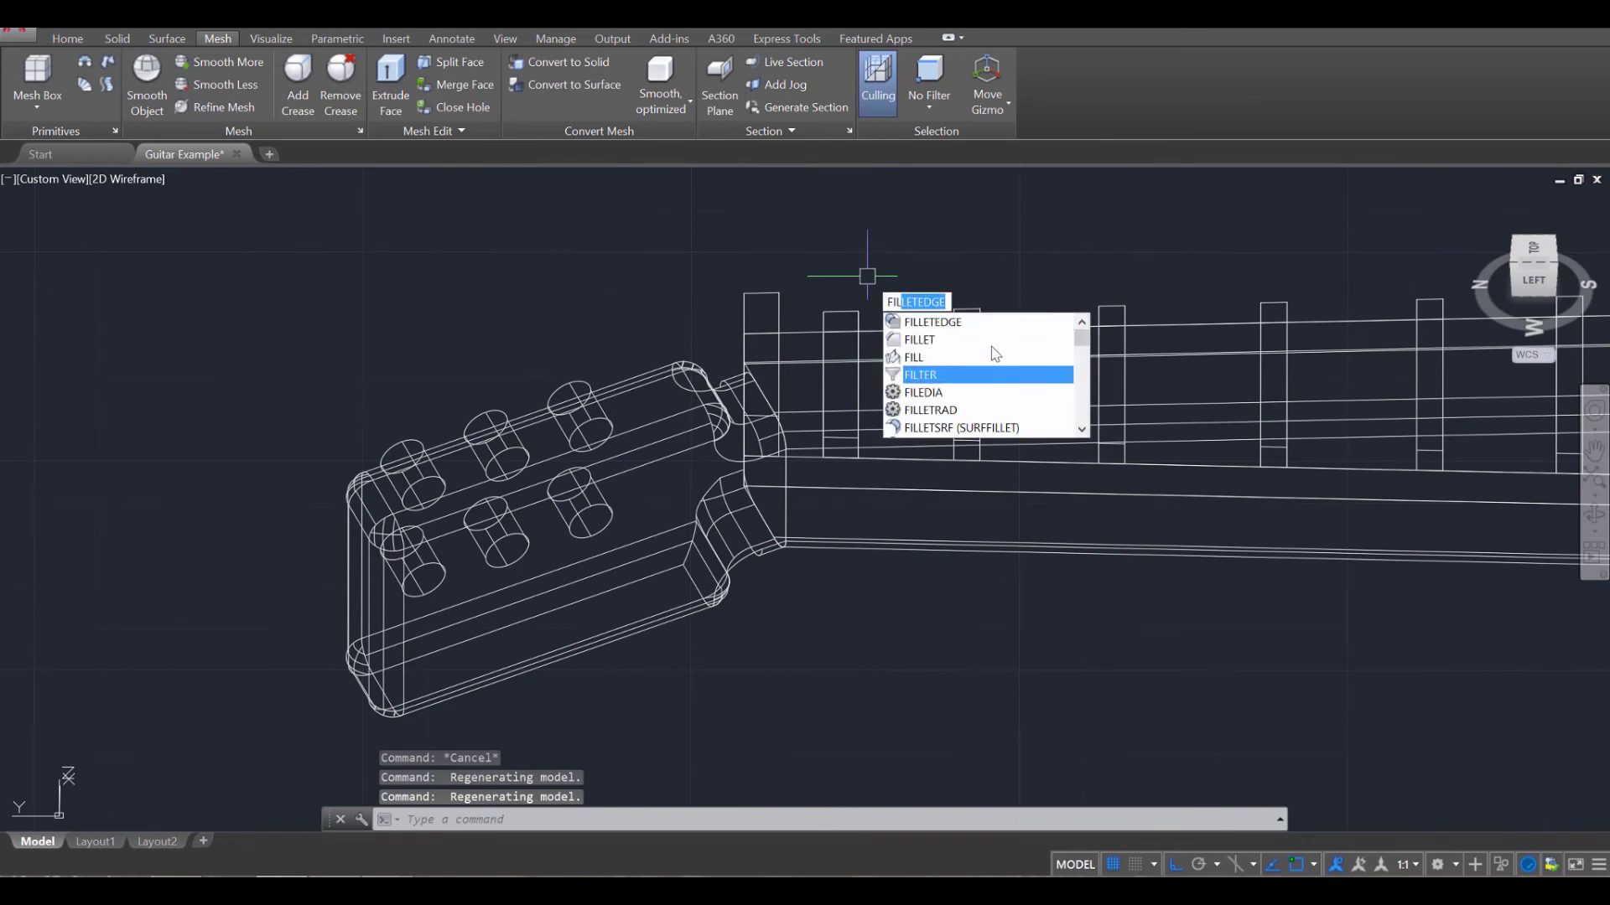
left_click(976, 319)
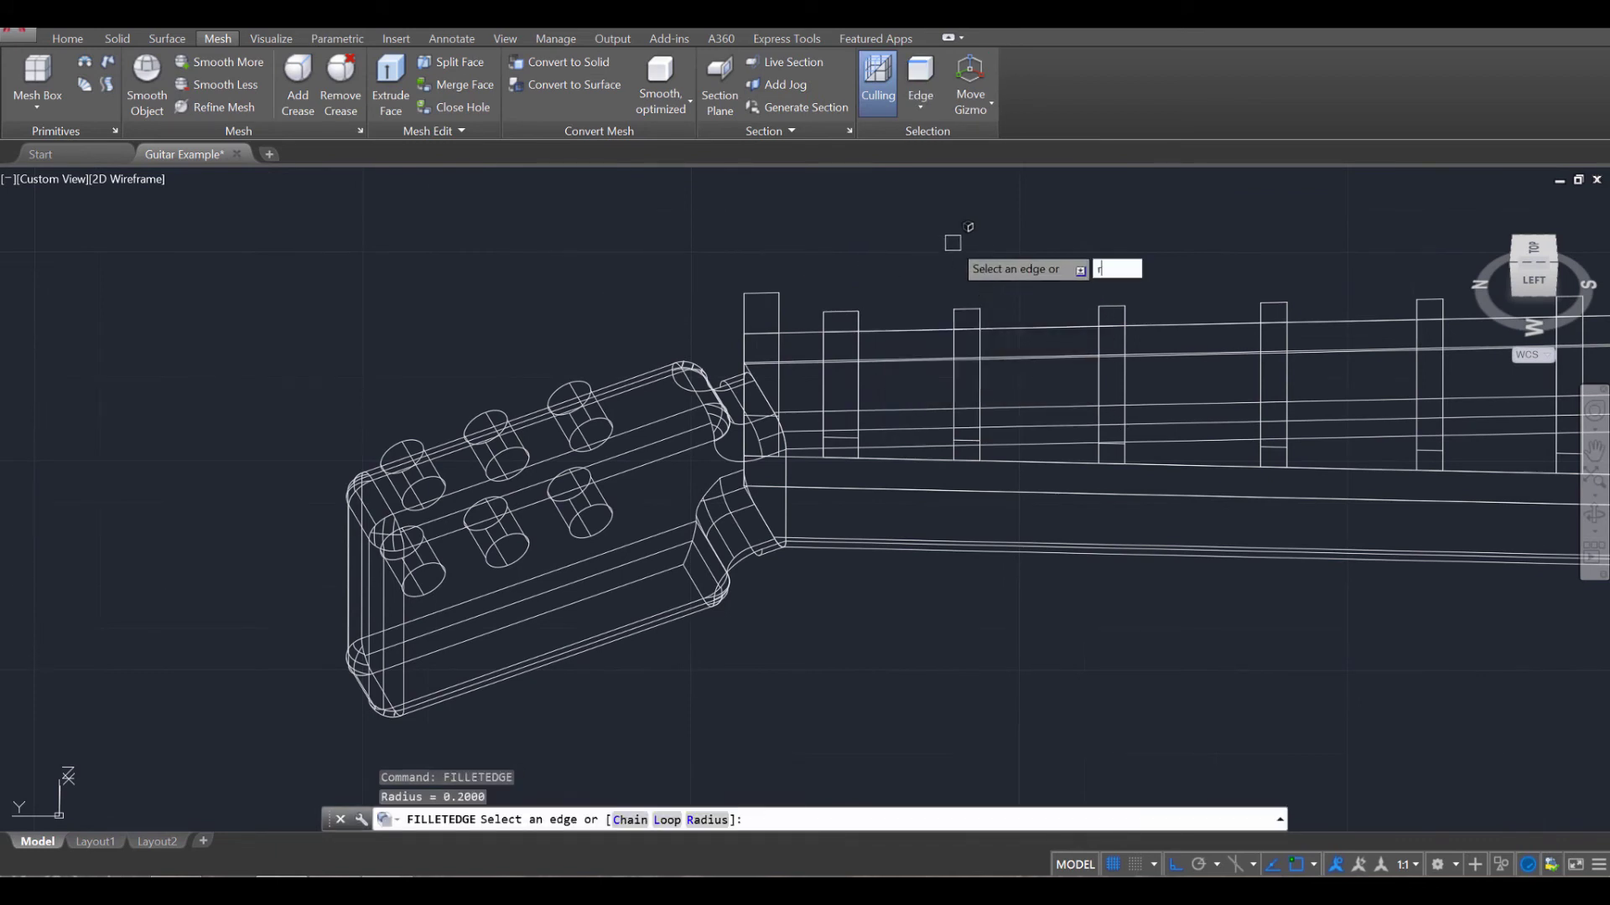
key("Return")
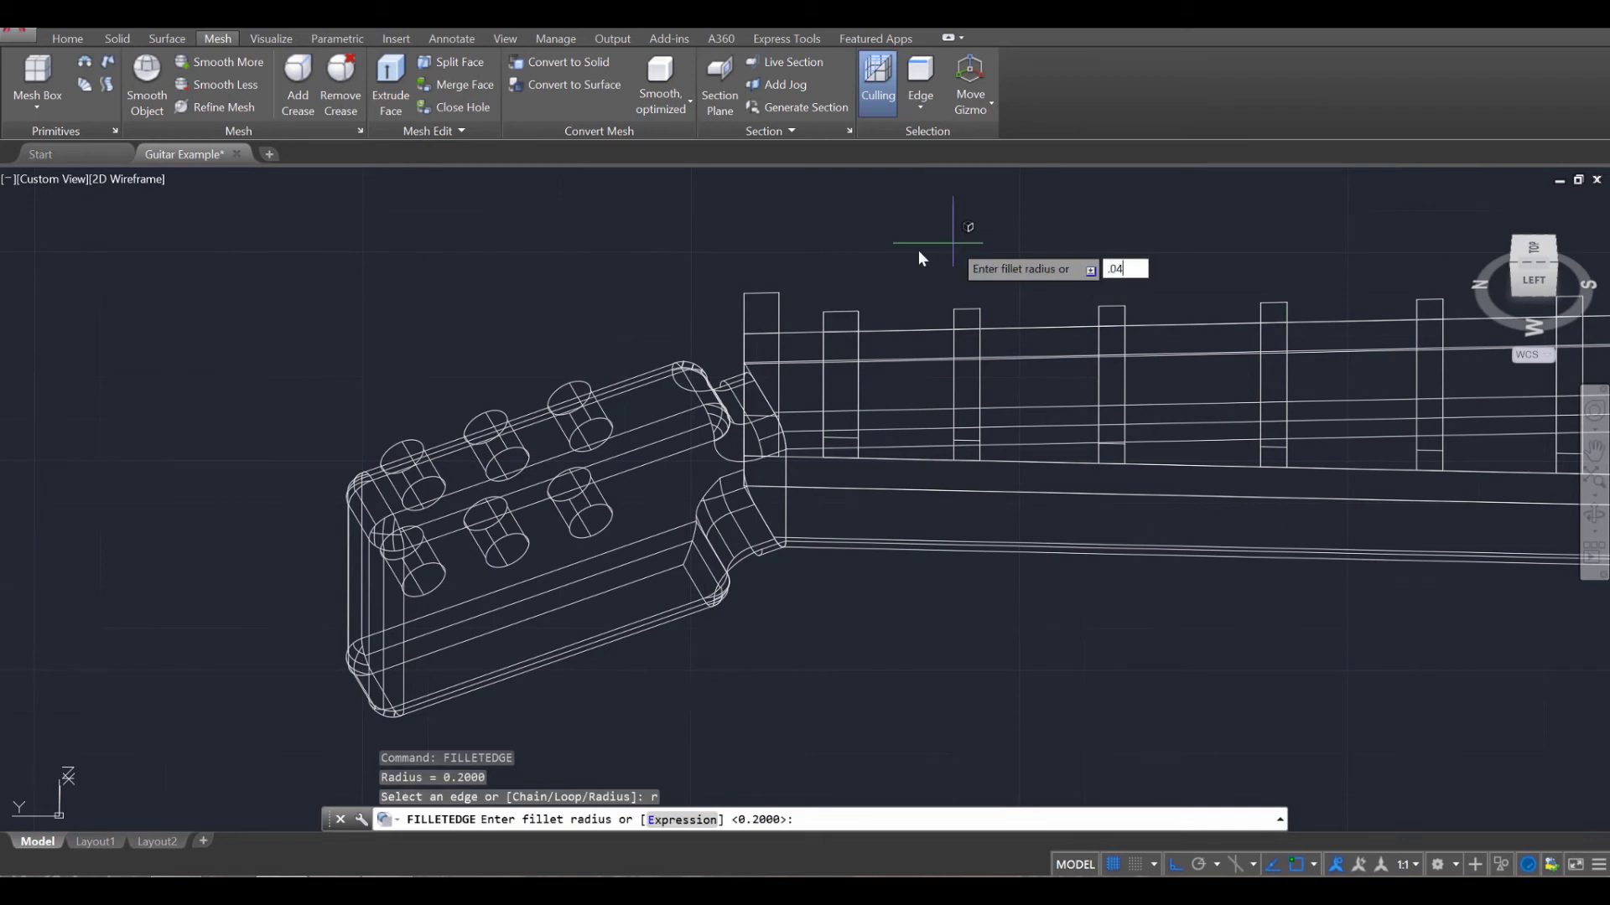
key("Return")
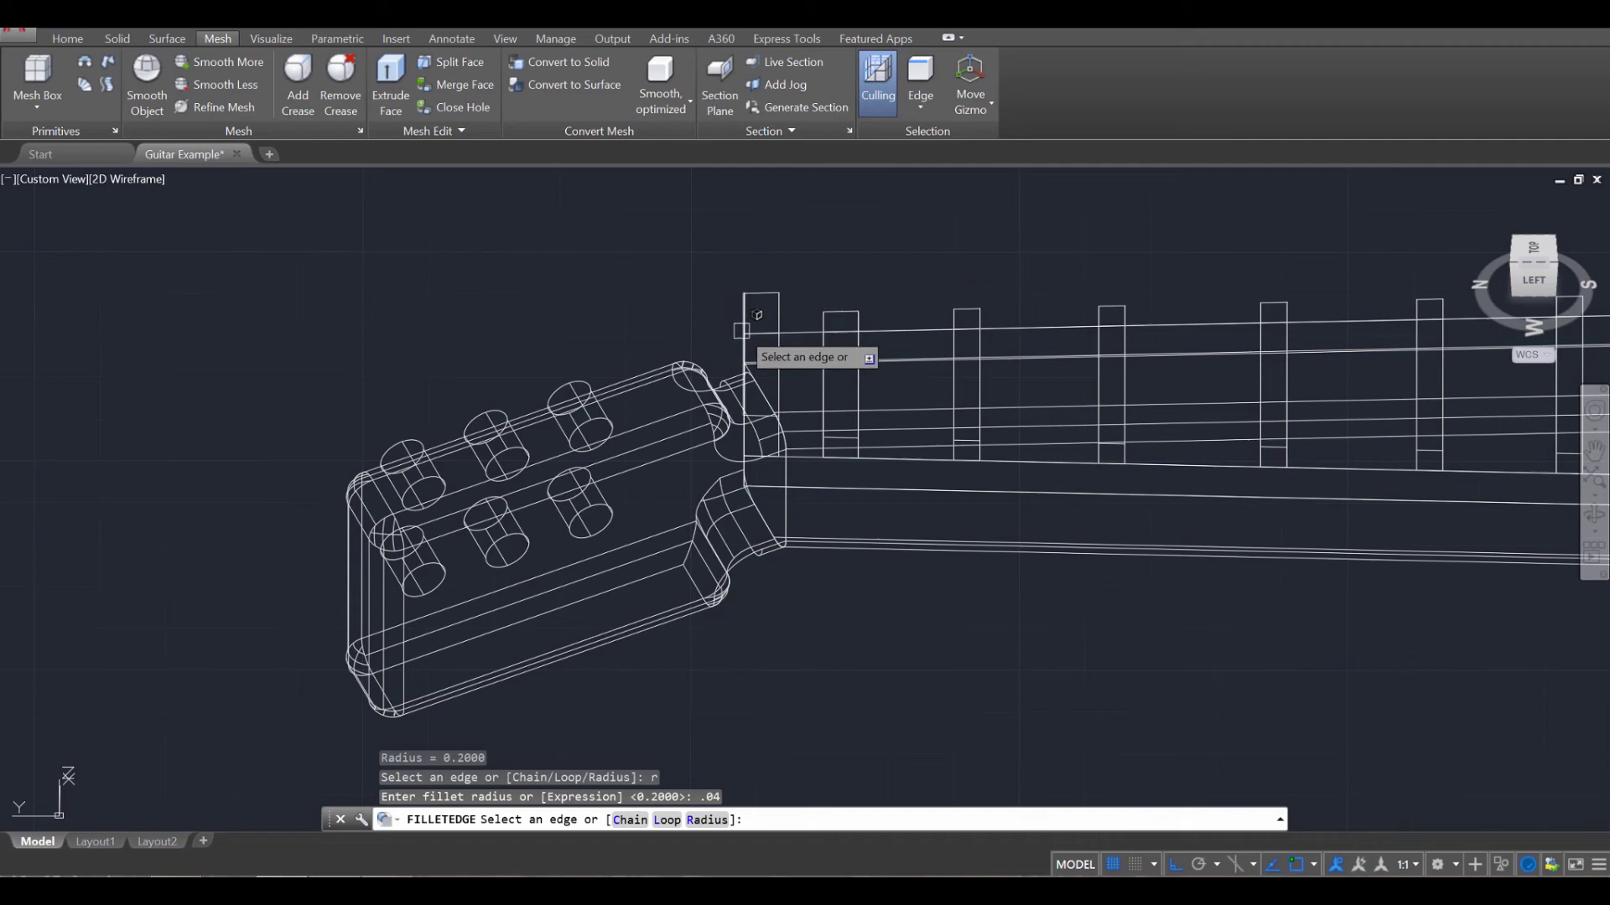
middle_click_drag(897, 335, 796, 392, "shift")
scroll(661, 445, "down", 4)
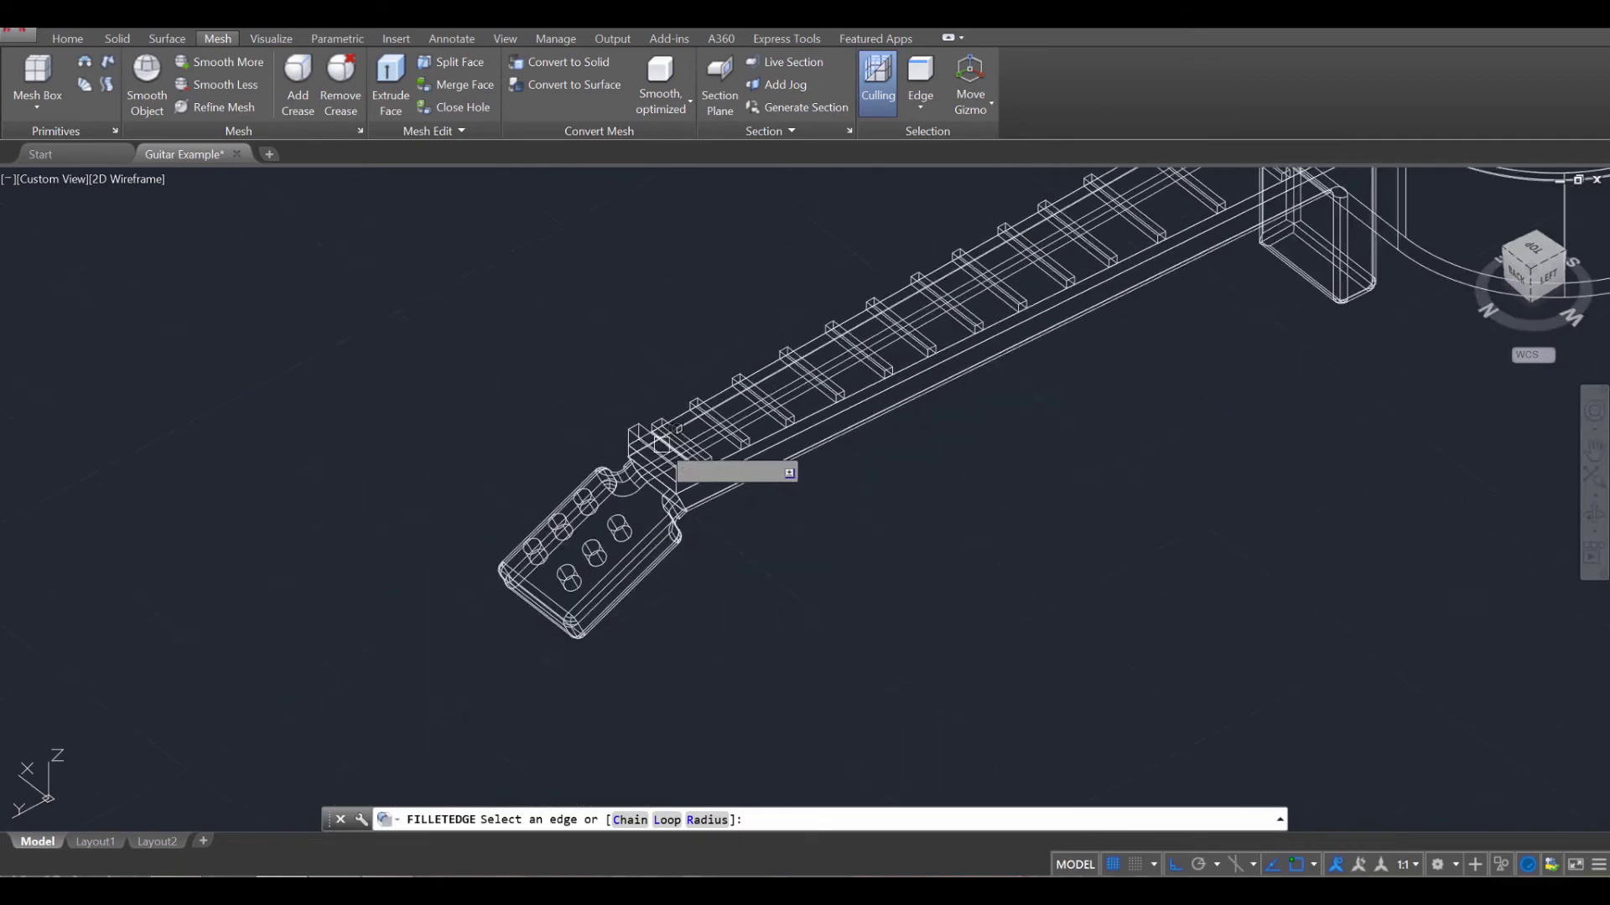
scroll(661, 444, "up", 5)
left_click(674, 467)
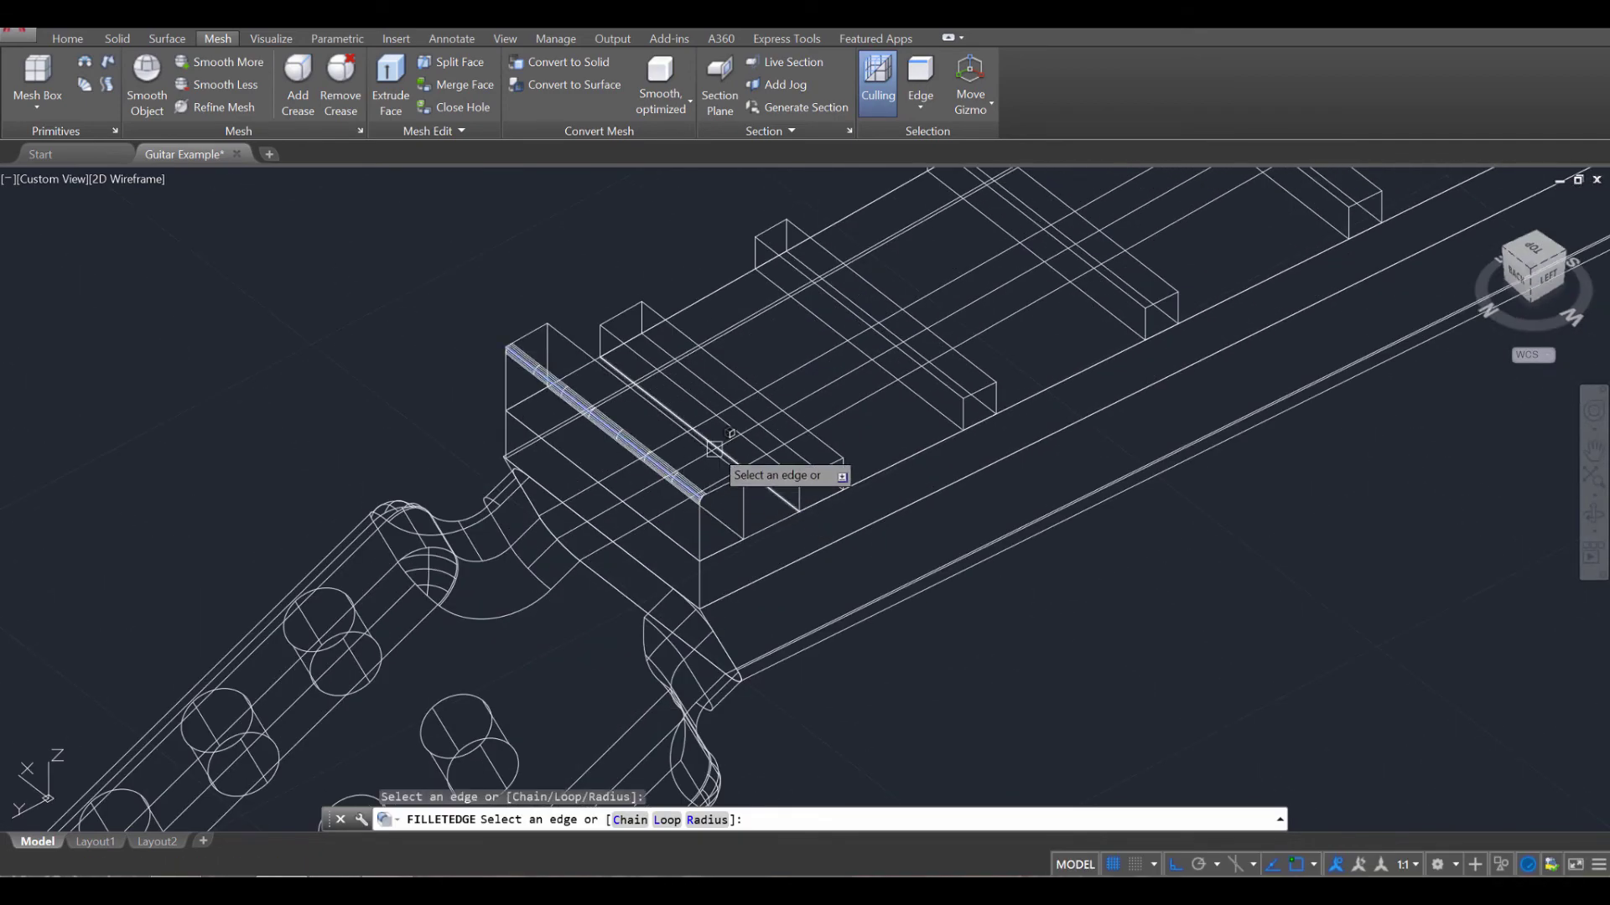
scroll(717, 470, "up", 5)
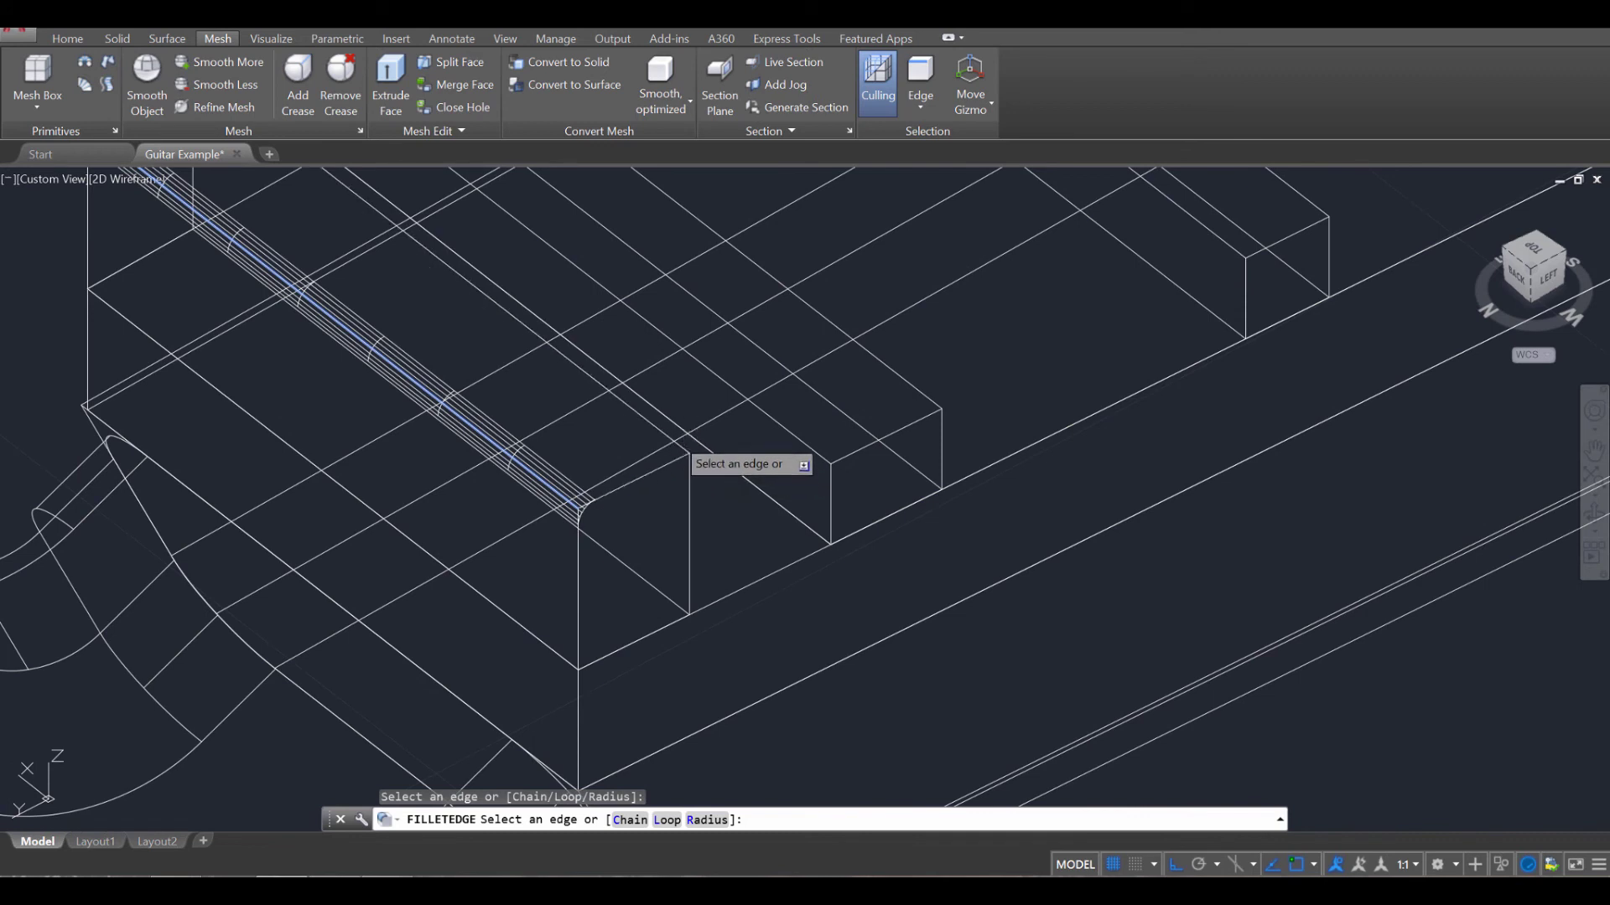
left_click(679, 446)
left_click(787, 431)
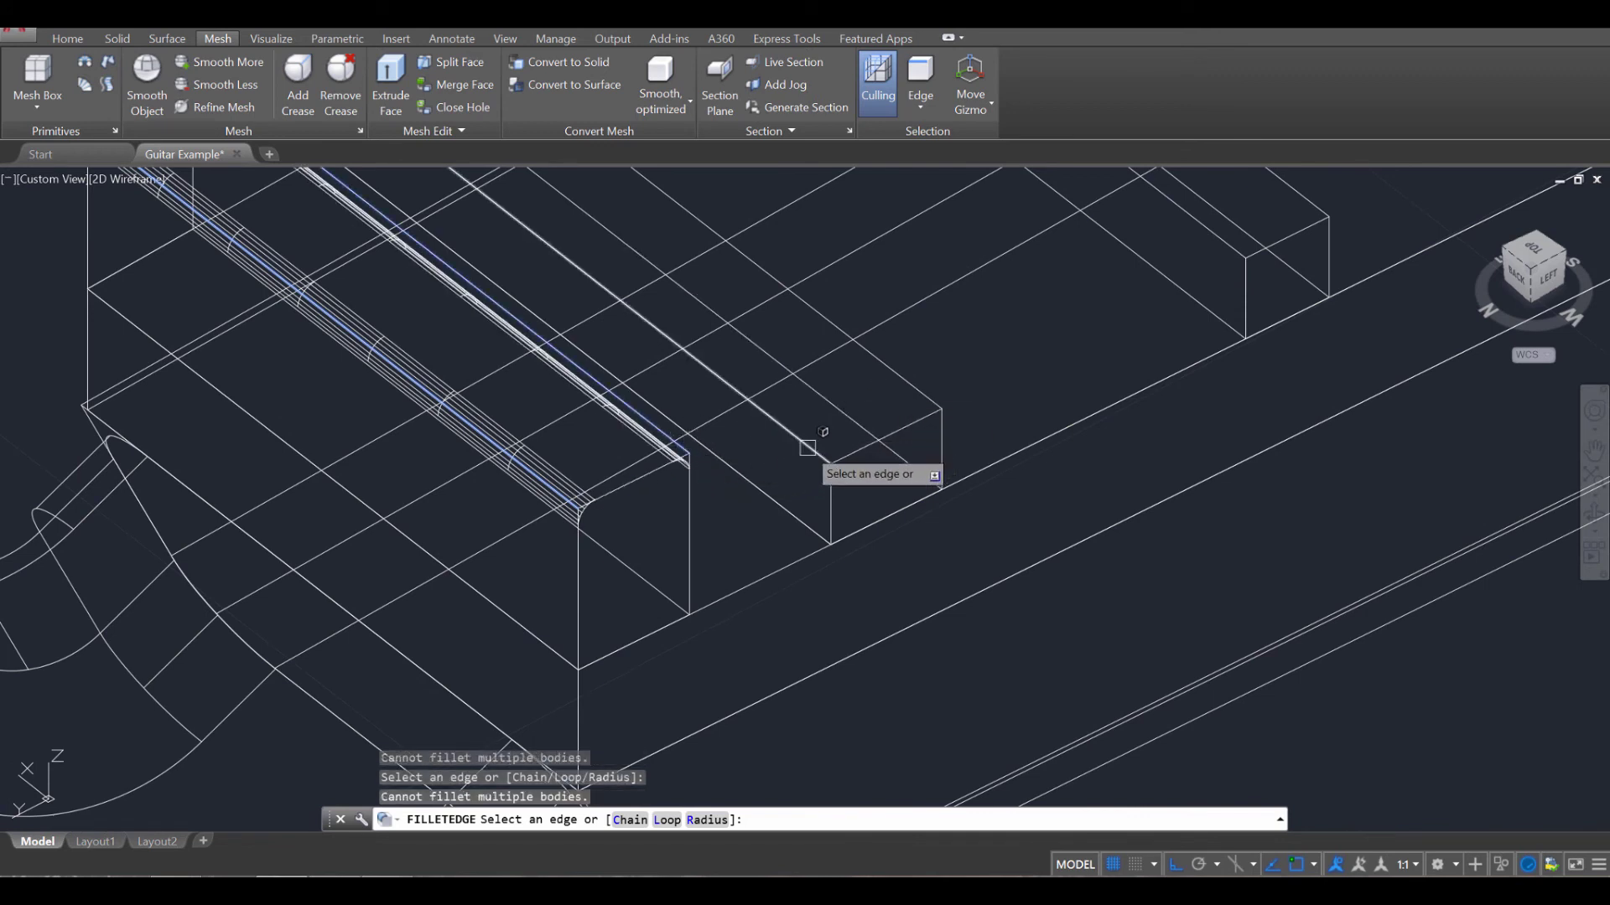
key("Return")
key("Return")
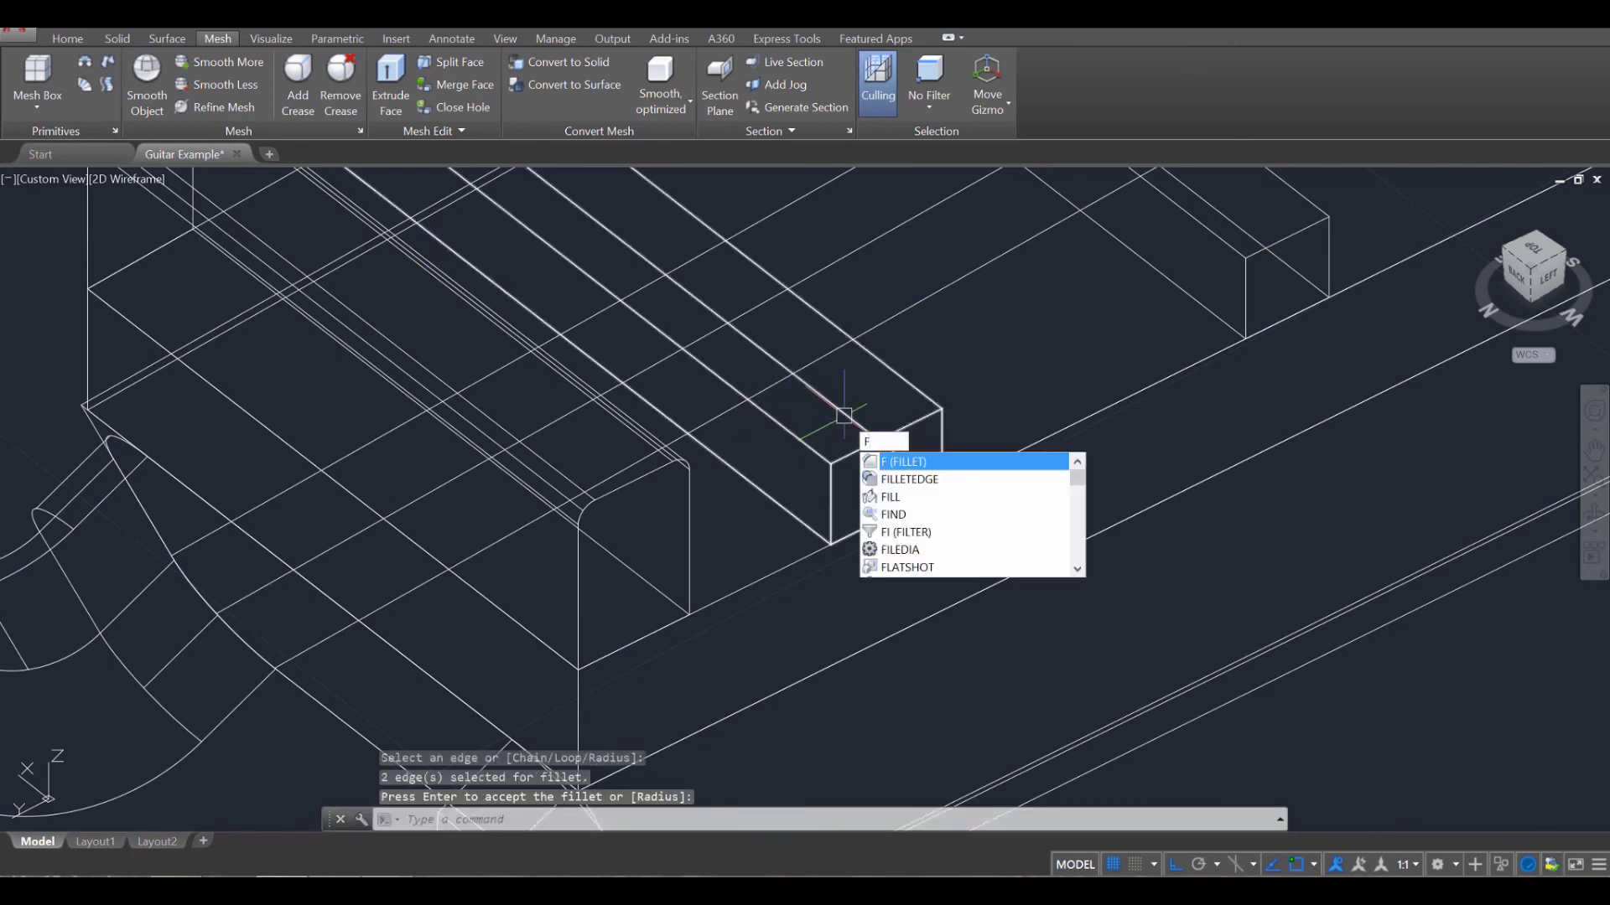
Step: Fillet the two long top edges of the first fret beside the nut with a radius of 0.04
left_click(922, 485)
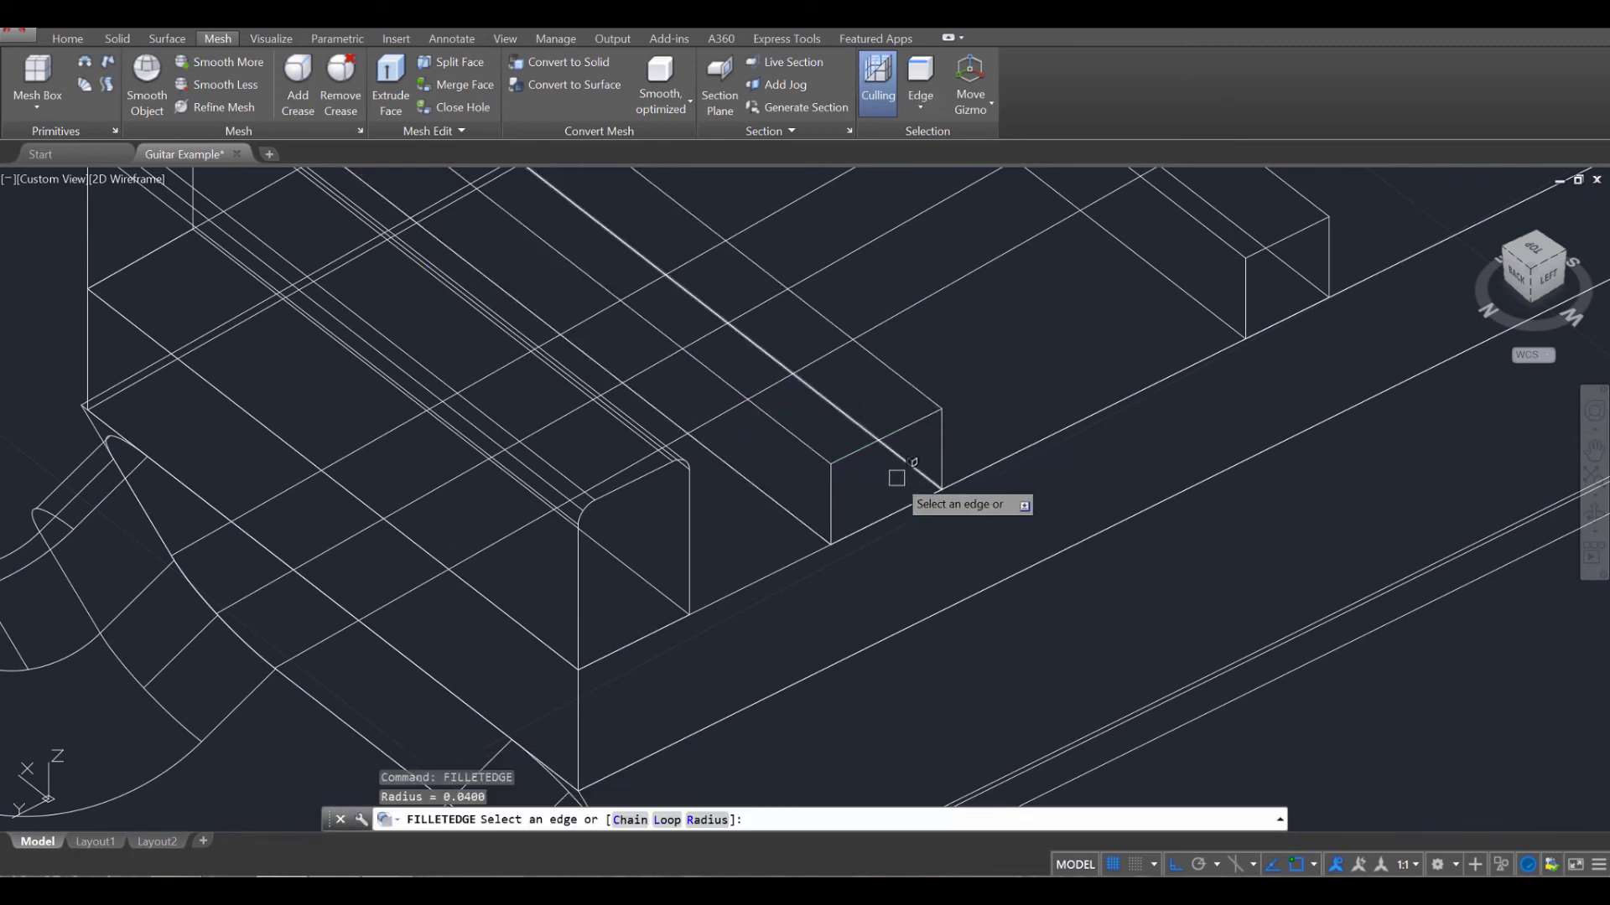
left_click(802, 443)
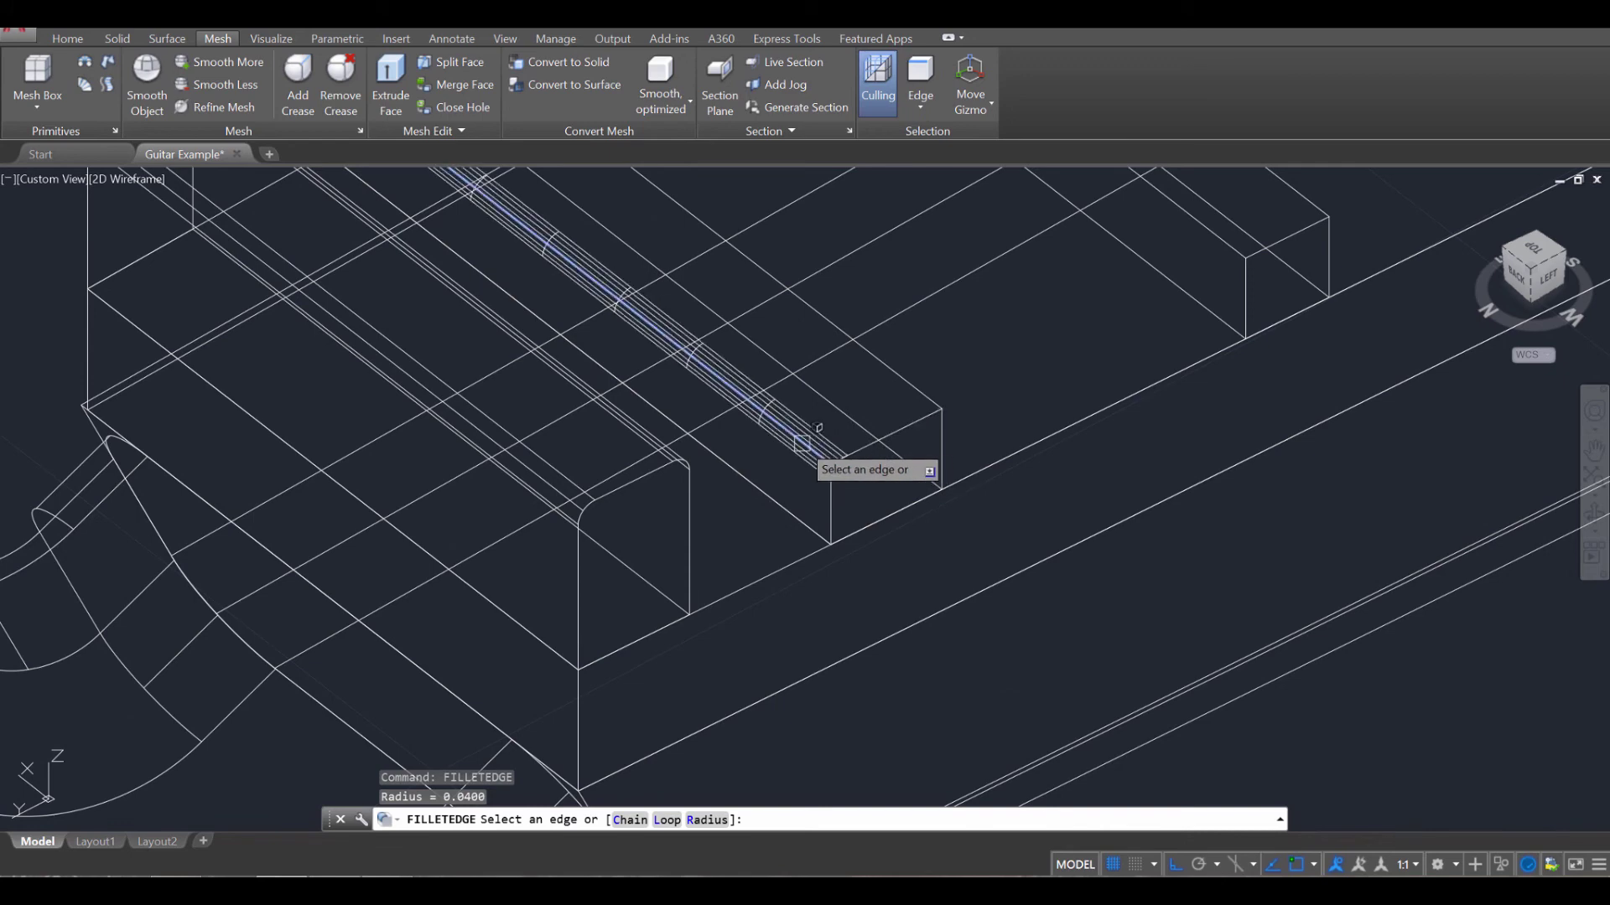
left_click(900, 373)
middle_click_drag(1349, 372, 1110, 643)
left_click(985, 509)
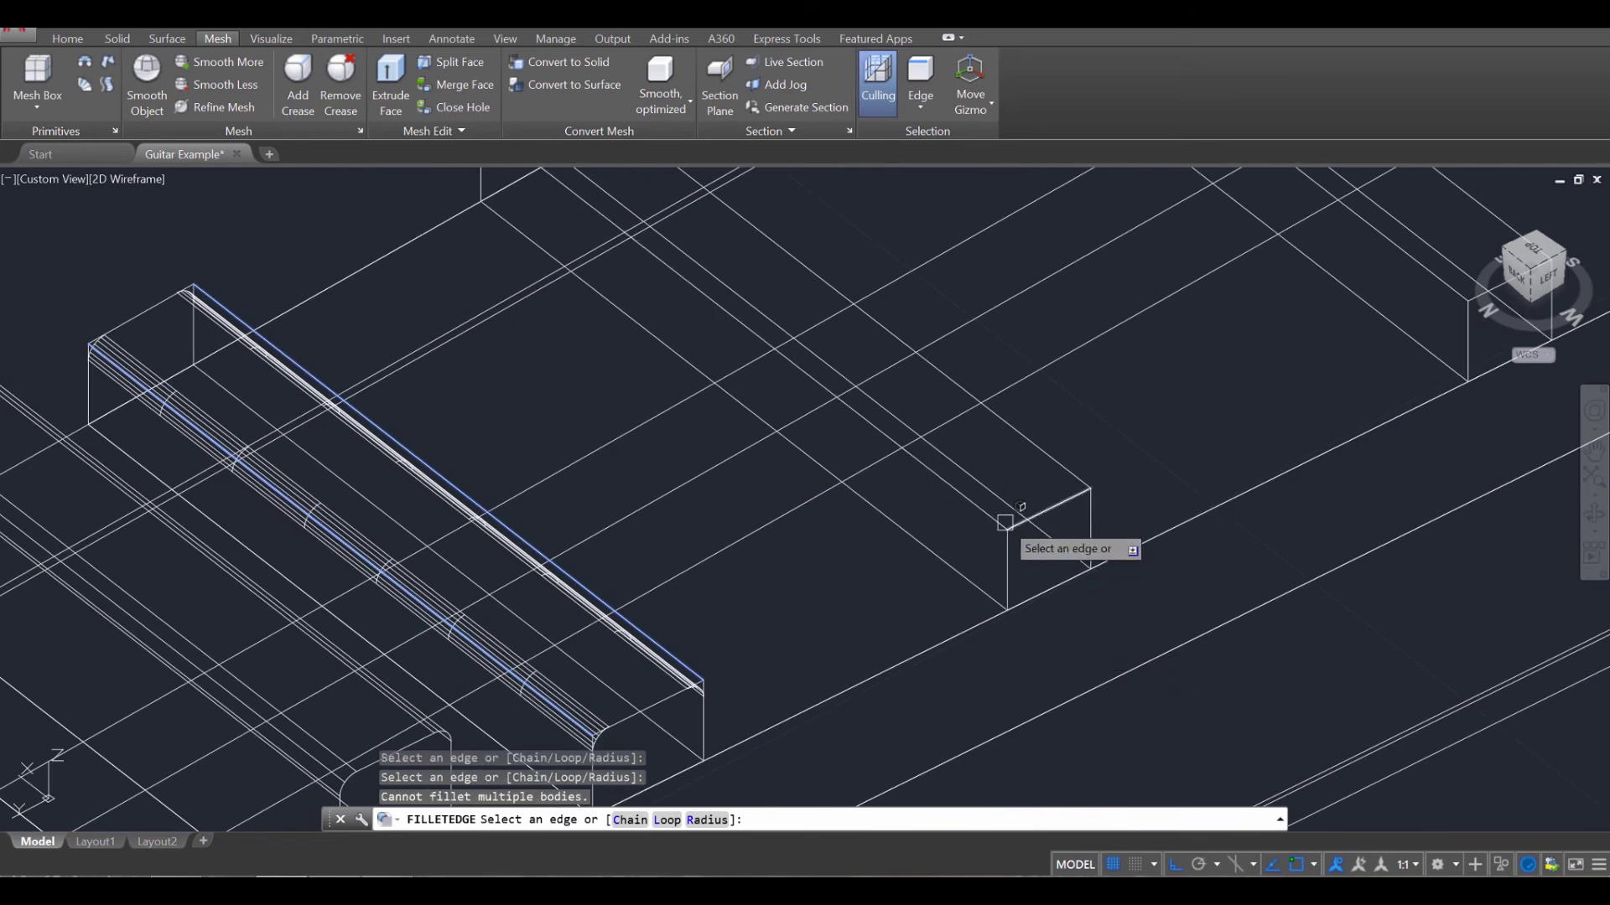
key("Return")
key("Return")
key("Return")
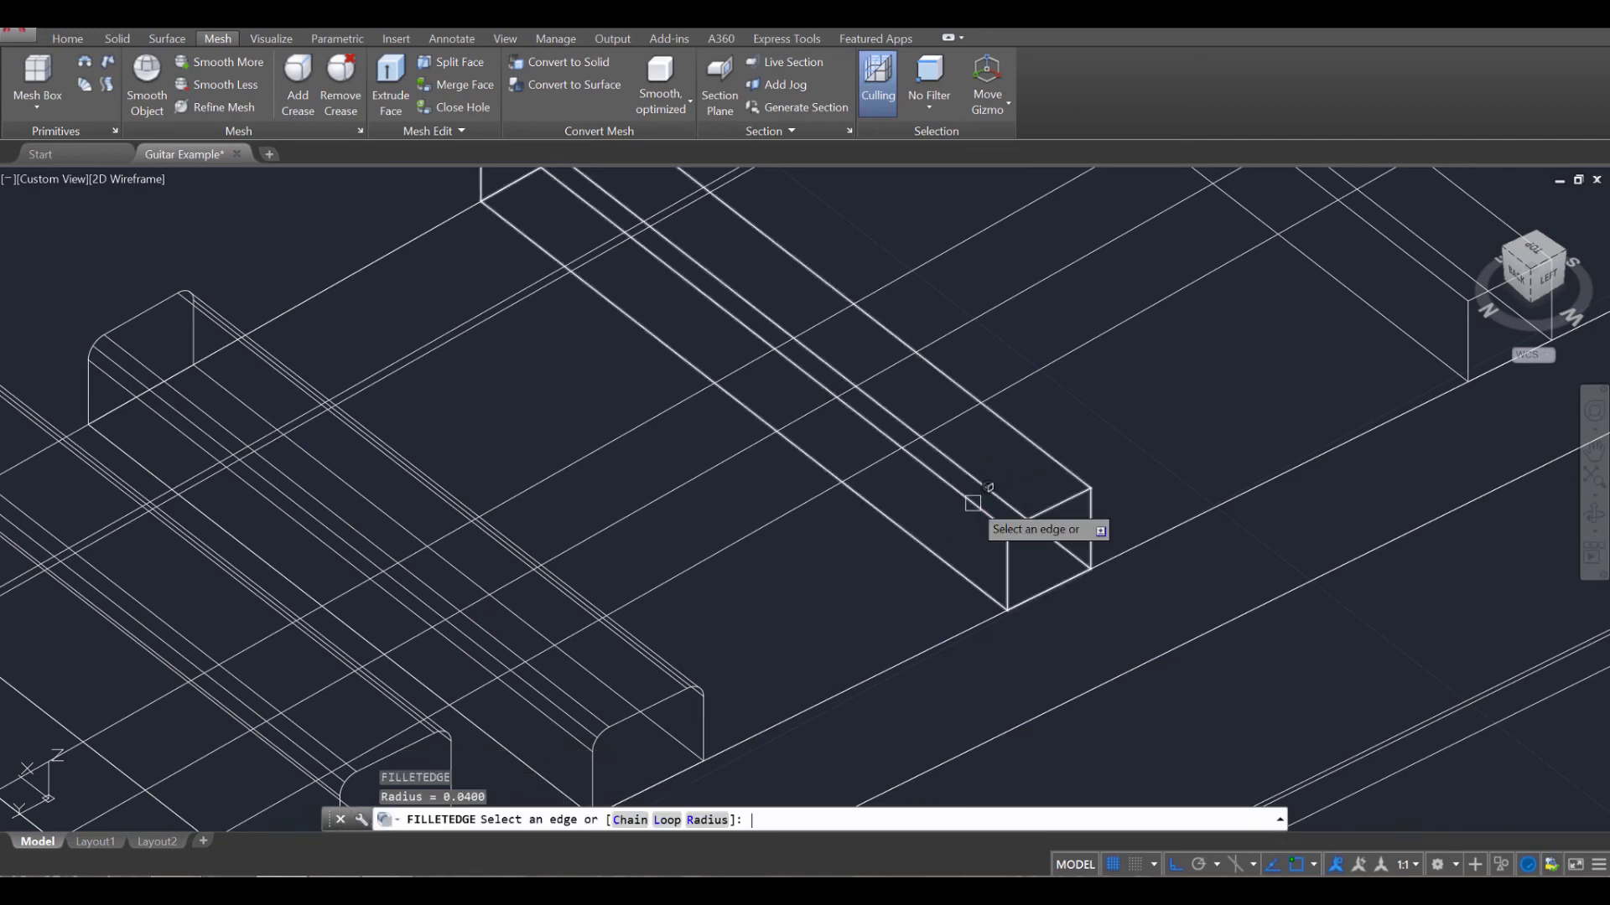
Step: Fillet the two long top edges of the second fret from the nut with a radius of 0.04
left_click(970, 503)
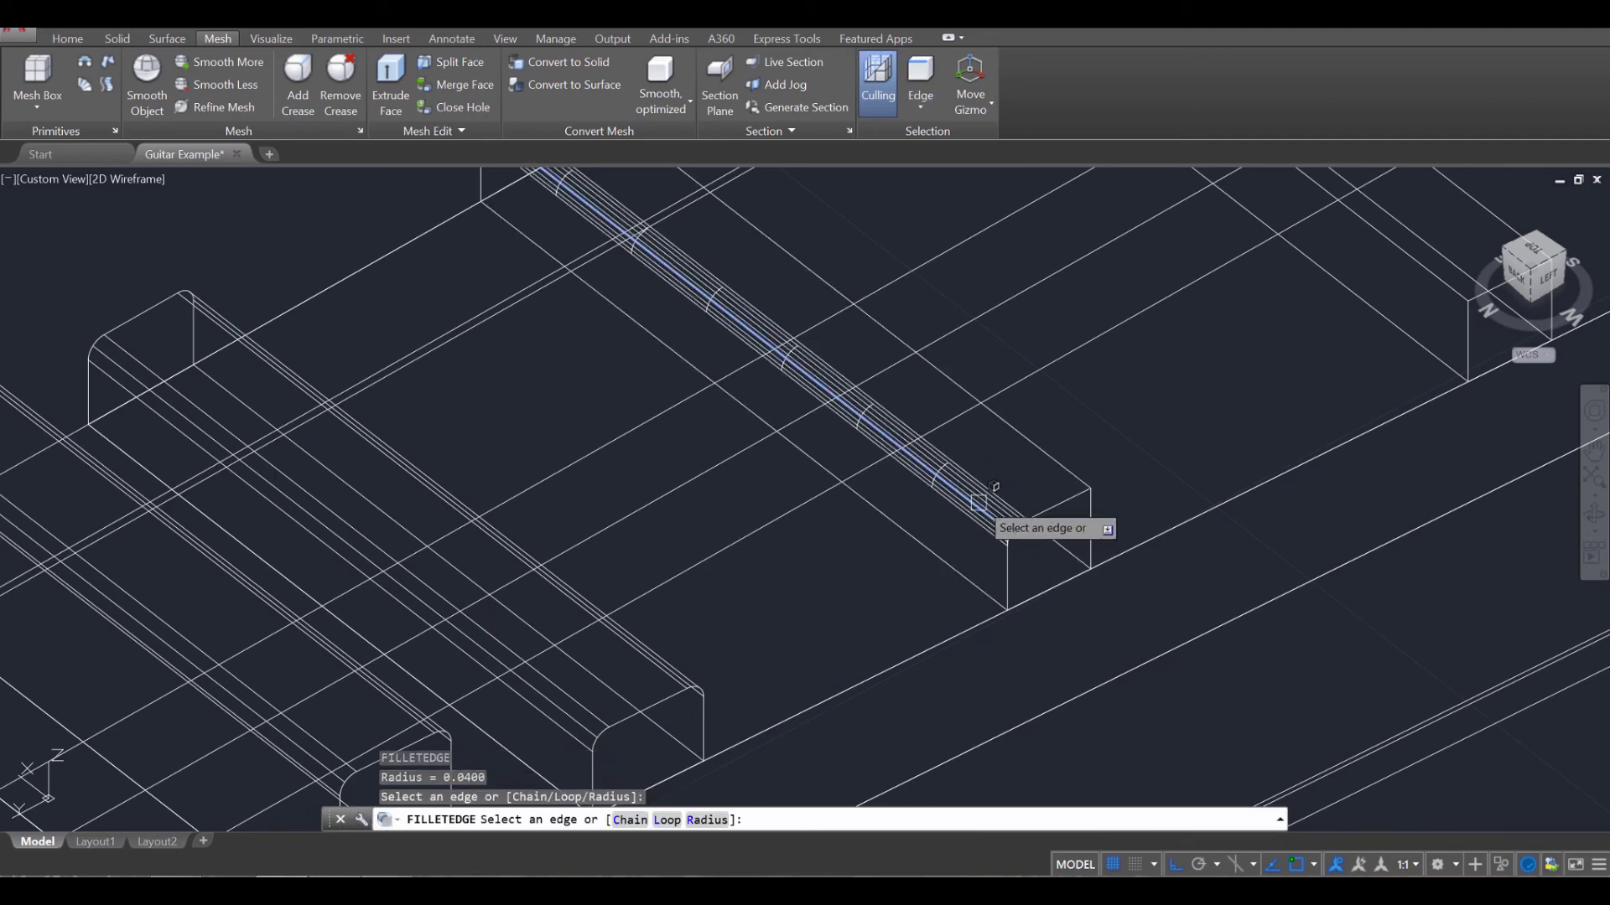
left_click(1058, 445)
middle_click_drag(1240, 446, 815, 622)
key("Return")
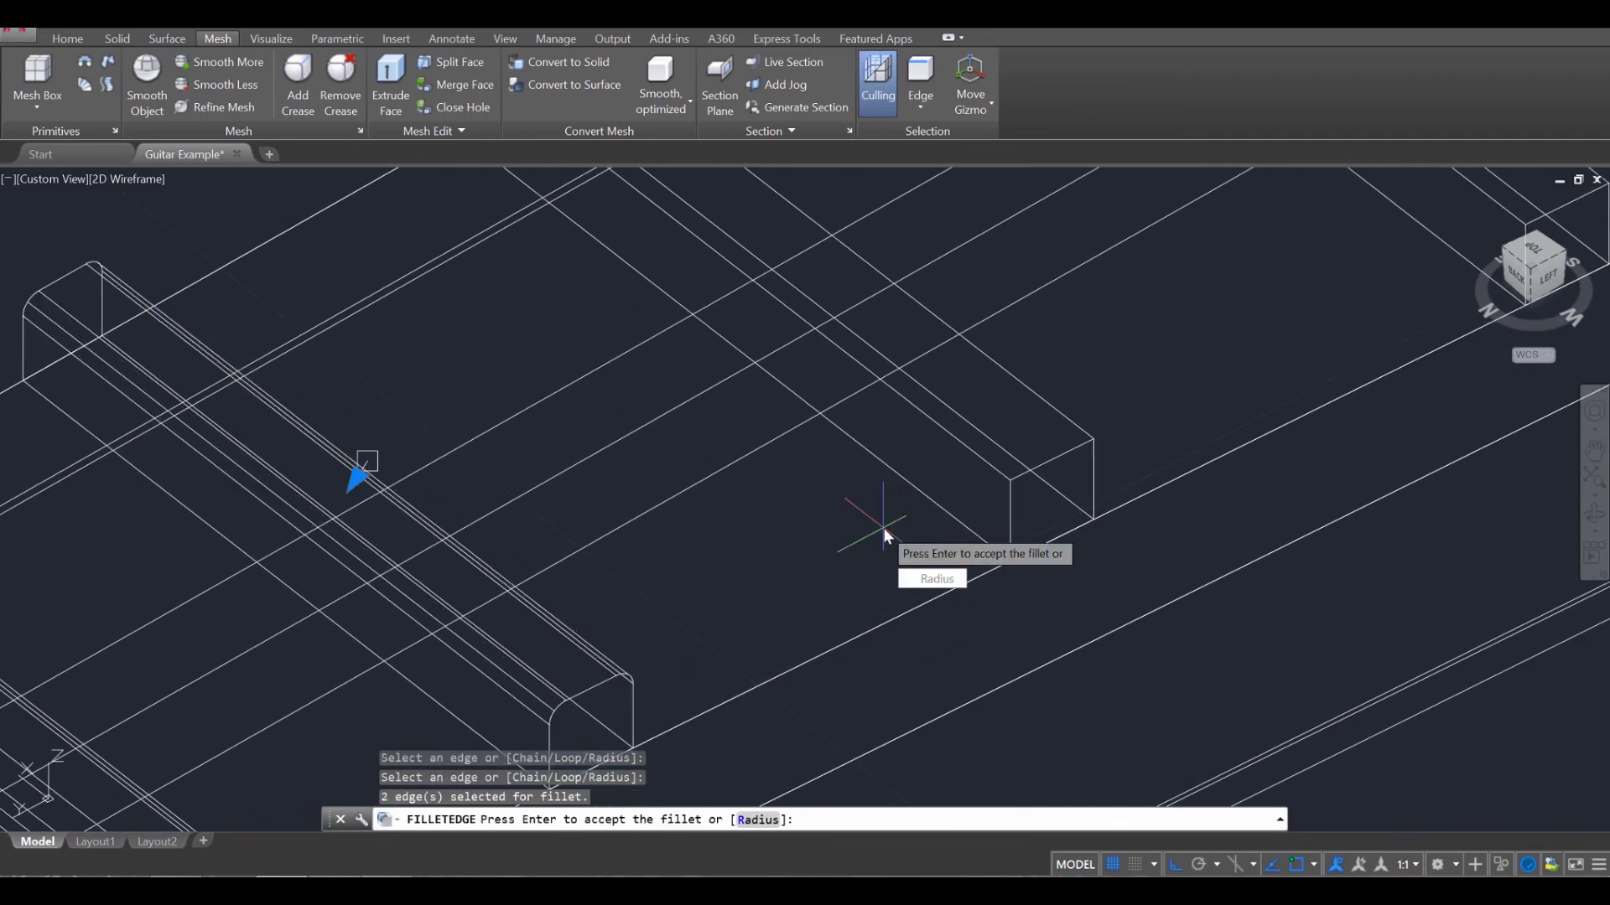
key("Return")
Step: Fillet the two long top edges of the third fret from the nut with a radius of 0.04
key("Return")
left_click(998, 453)
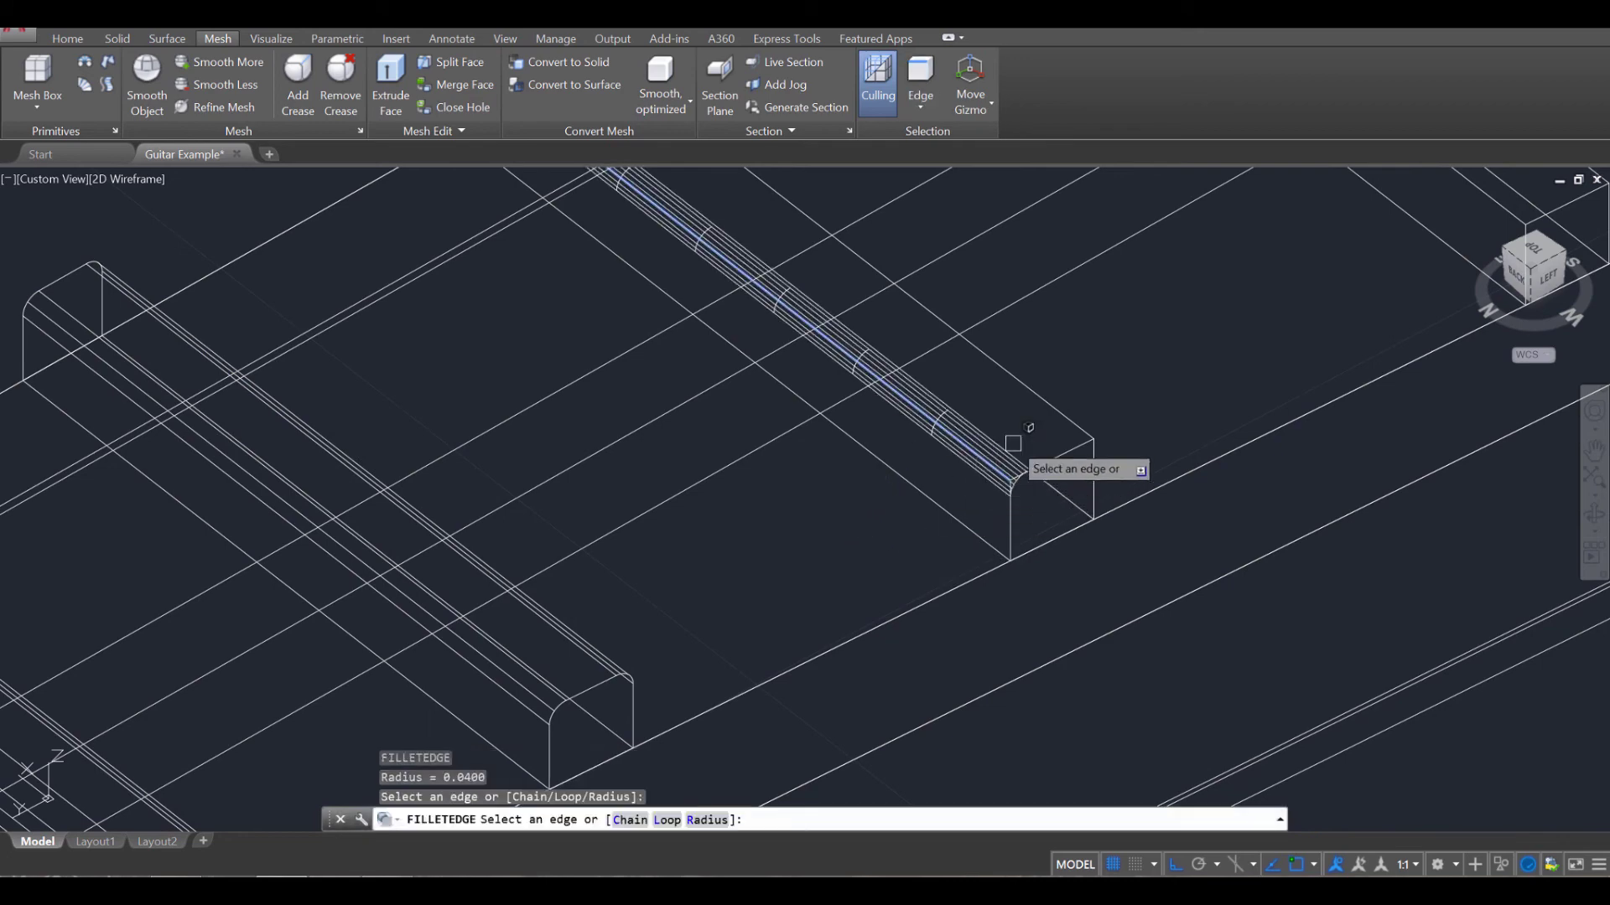
left_click(1043, 404)
key("Return")
key("Return")
key("Return")
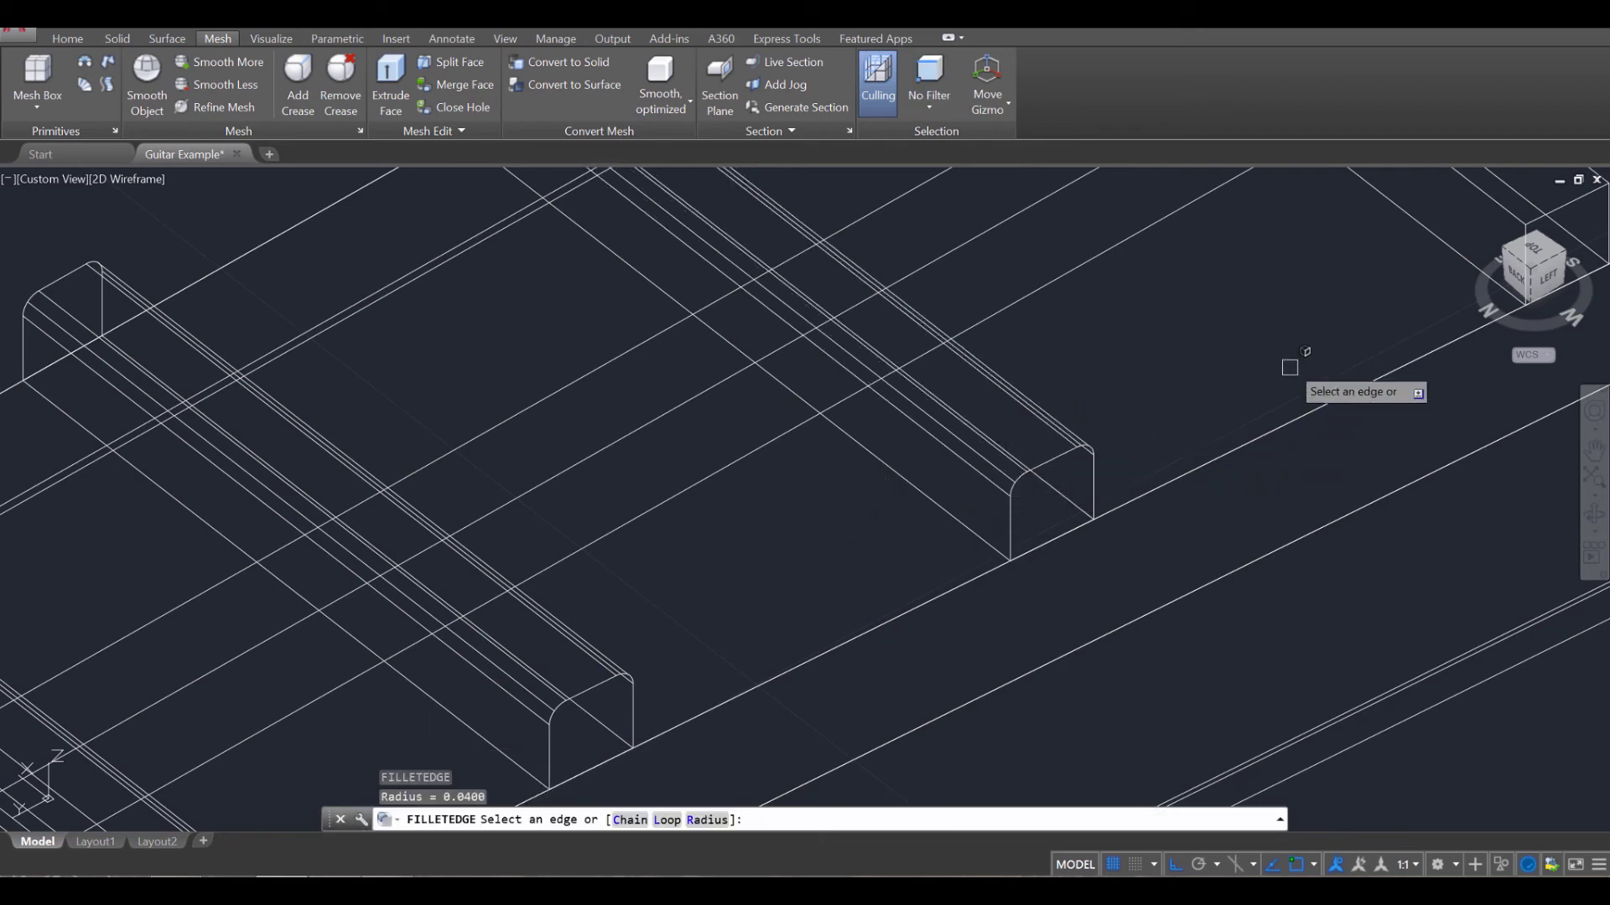
Step: Fillet the two long top edges of the fourth fret from the nut with a radius of 0.04
middle_click_drag(1286, 363, 643, 683)
left_click(863, 534)
left_click(898, 528)
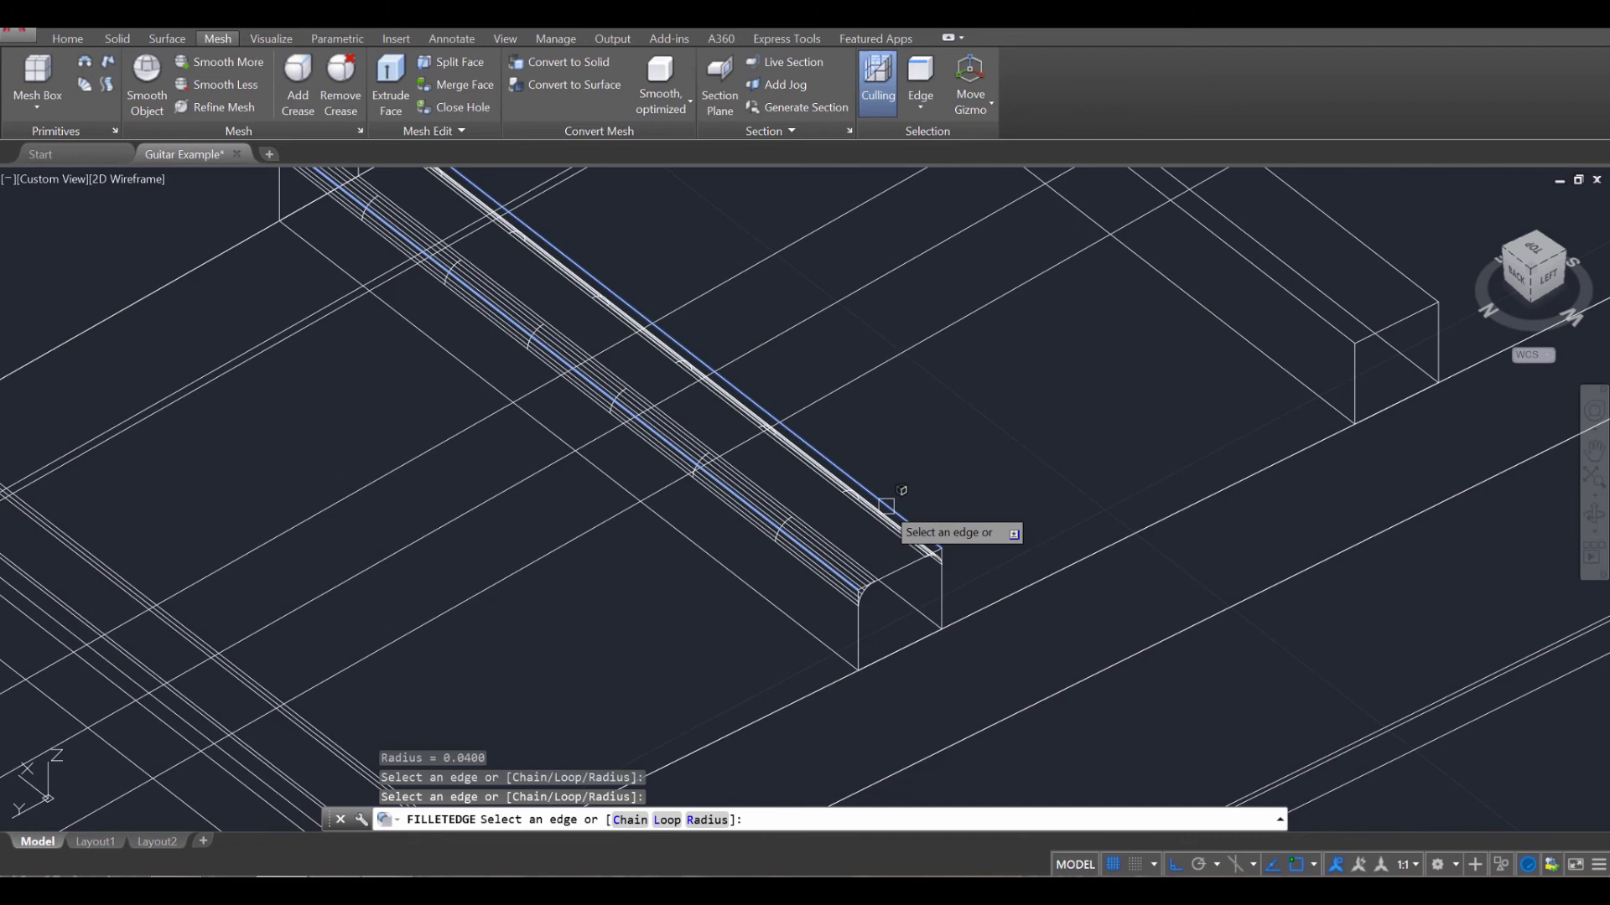
key("Return")
key("Return")
Step: Fillet the two long top edges of the fifth fret from the nut with a radius of 0.04
middle_click_drag(1040, 477, 629, 671)
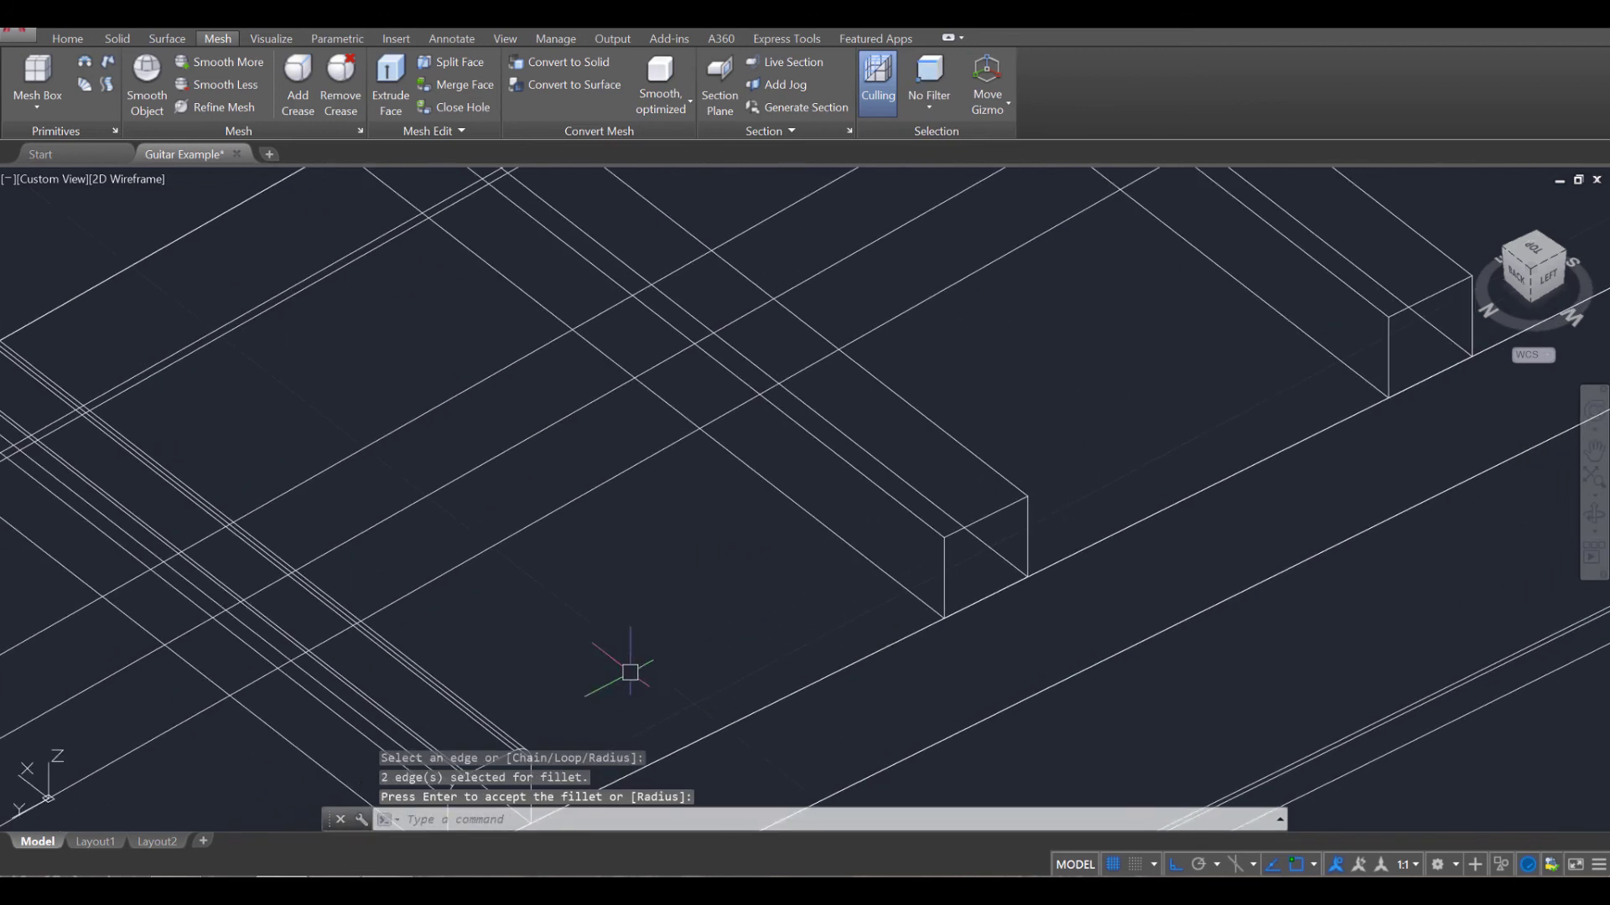
key("Return")
left_click(903, 509)
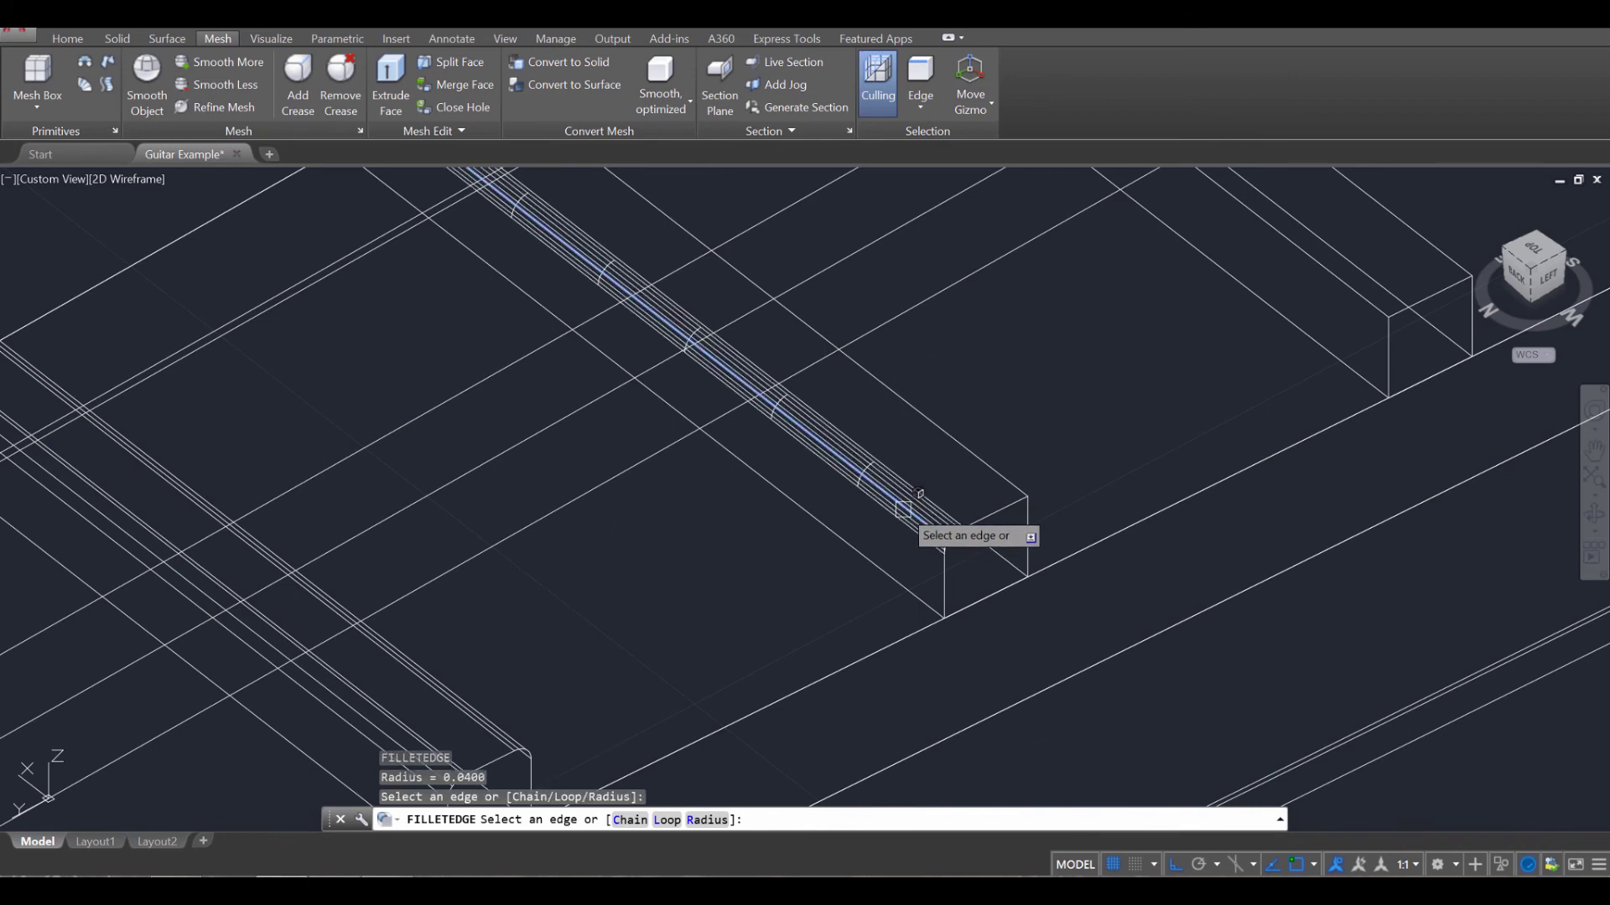
left_click(987, 470)
key("Return")
middle_click_drag(1149, 431, 869, 560)
key("Return")
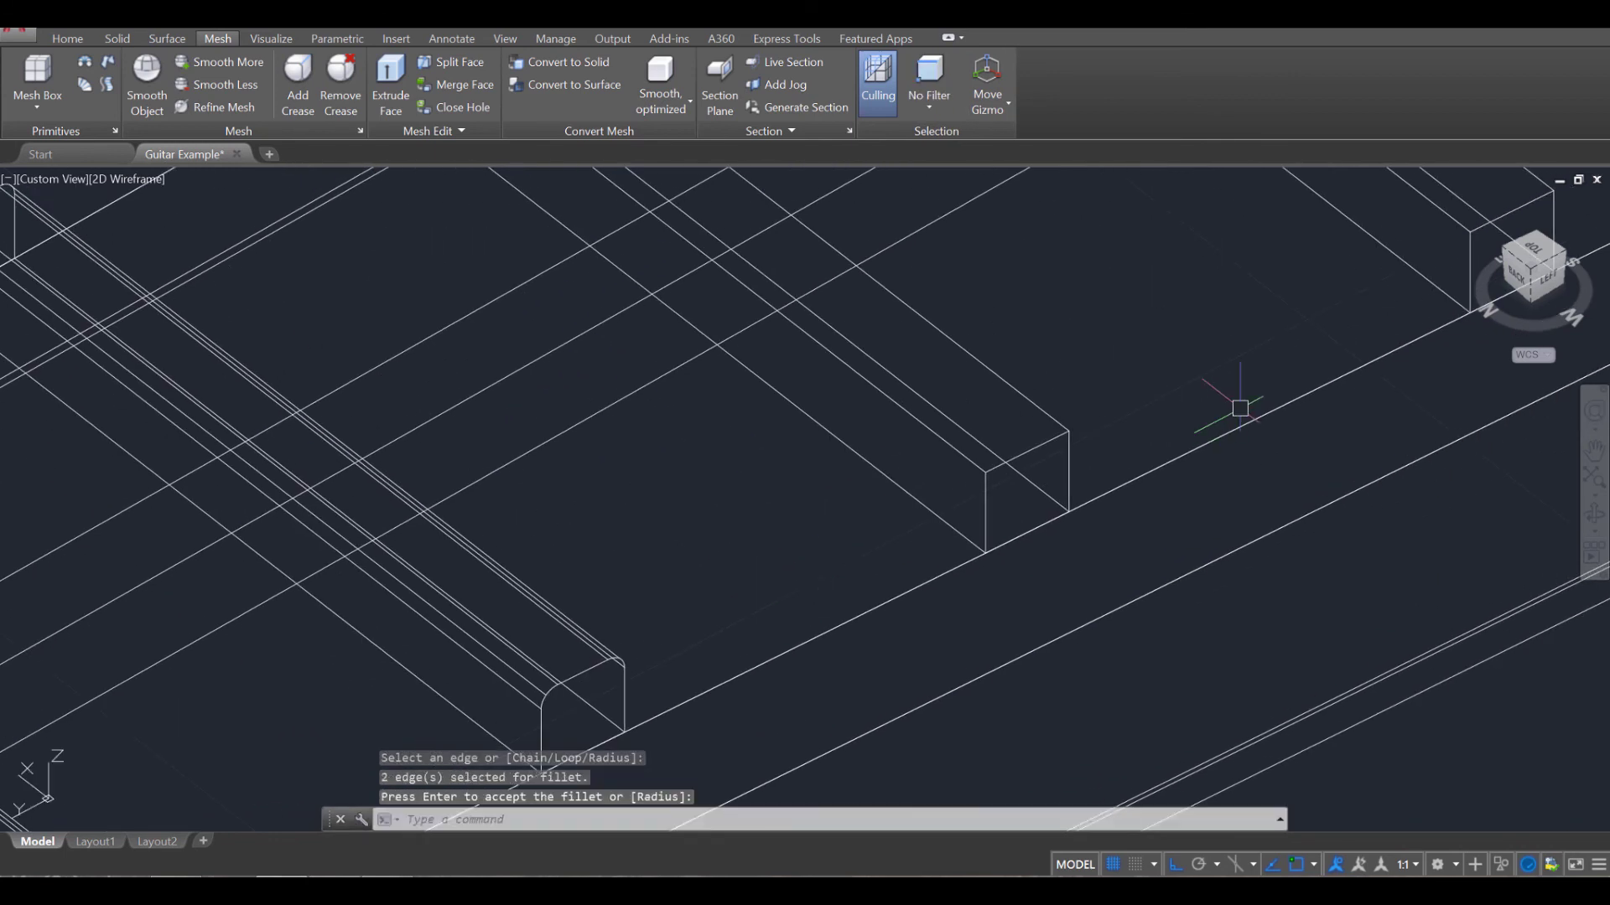
Step: Fillet the two long top edges of the sixth fret from the nut with a radius of 0.04
left_click(964, 453)
key("Return")
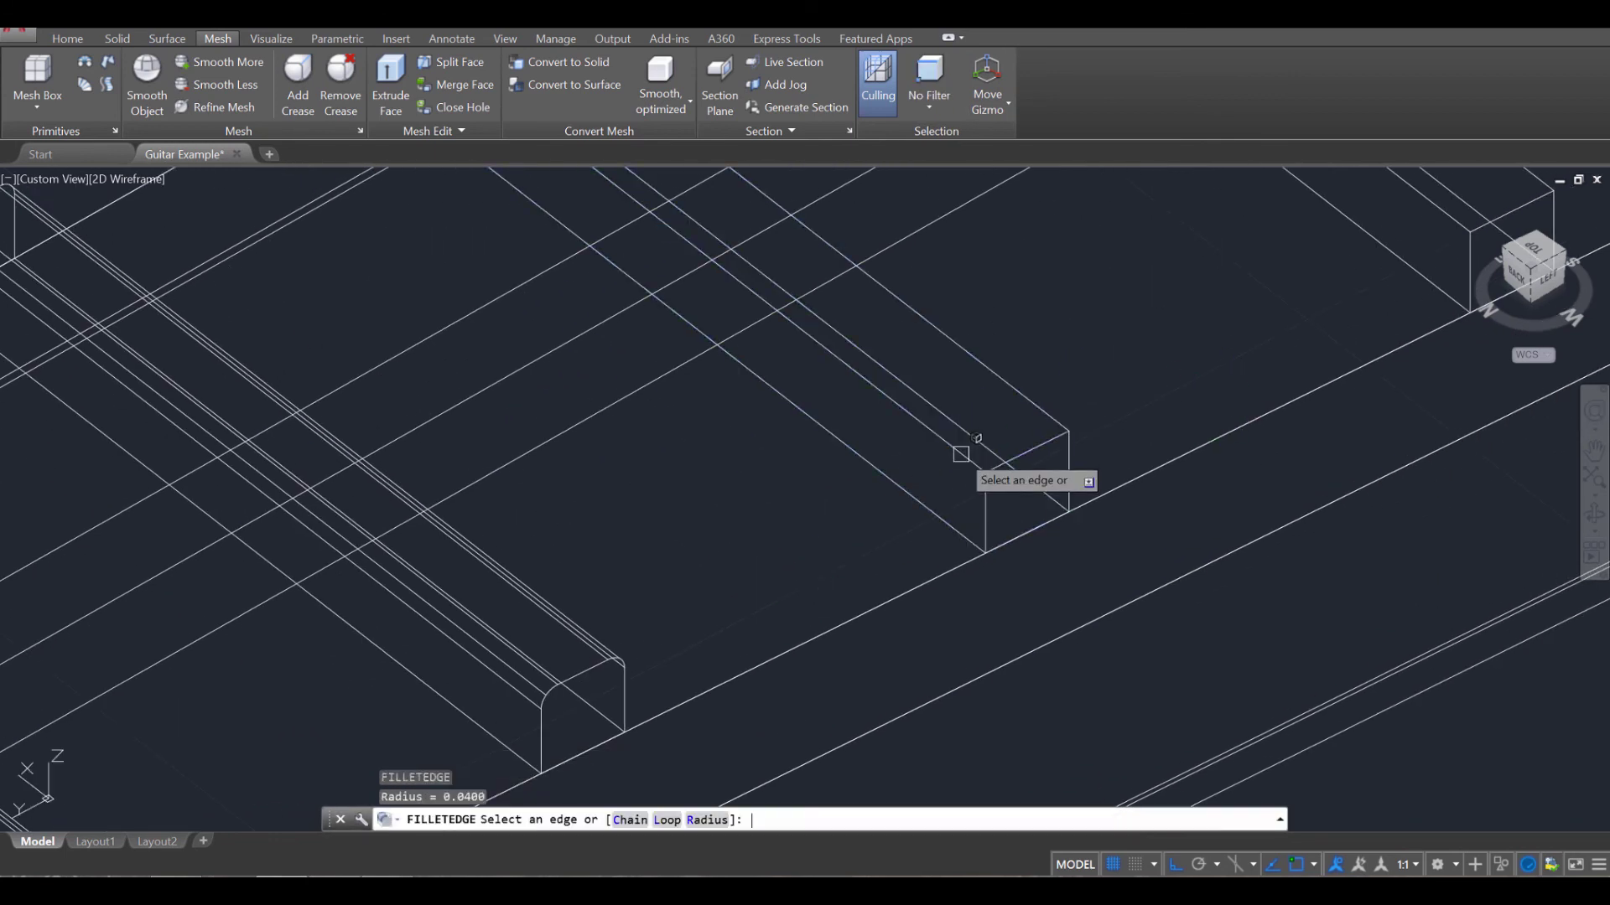
left_click(961, 450)
left_click(1028, 391)
key("Return")
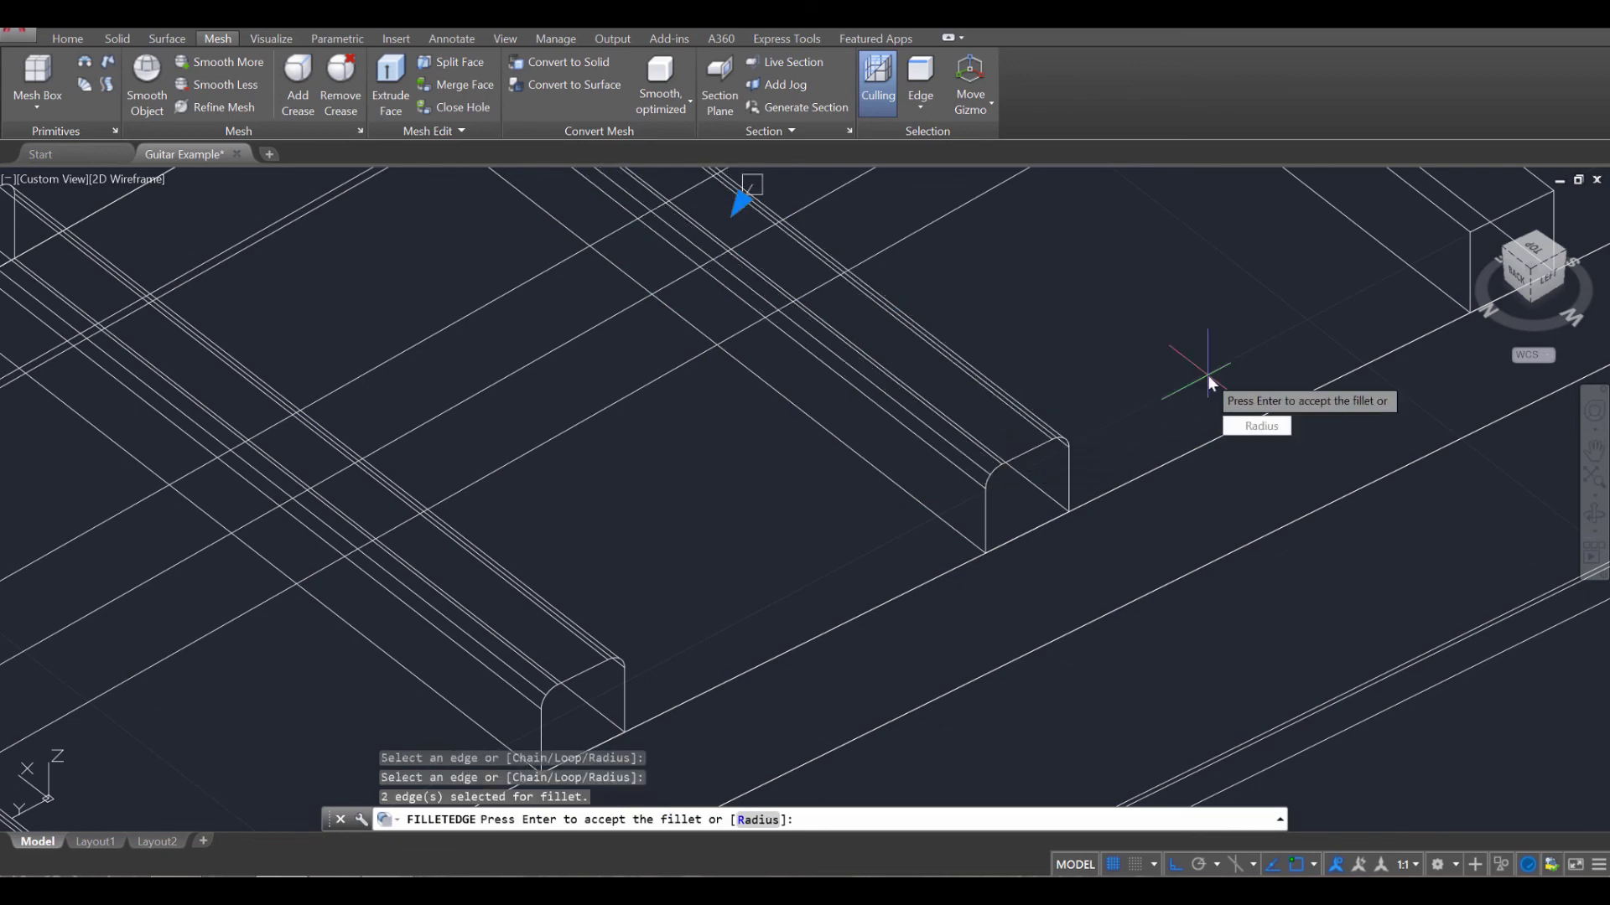
key("Return")
Step: Fillet the two long top edges of the seventh fret from the nut with a radius of 0.04
middle_click_drag(1230, 374, 741, 546)
key("Return")
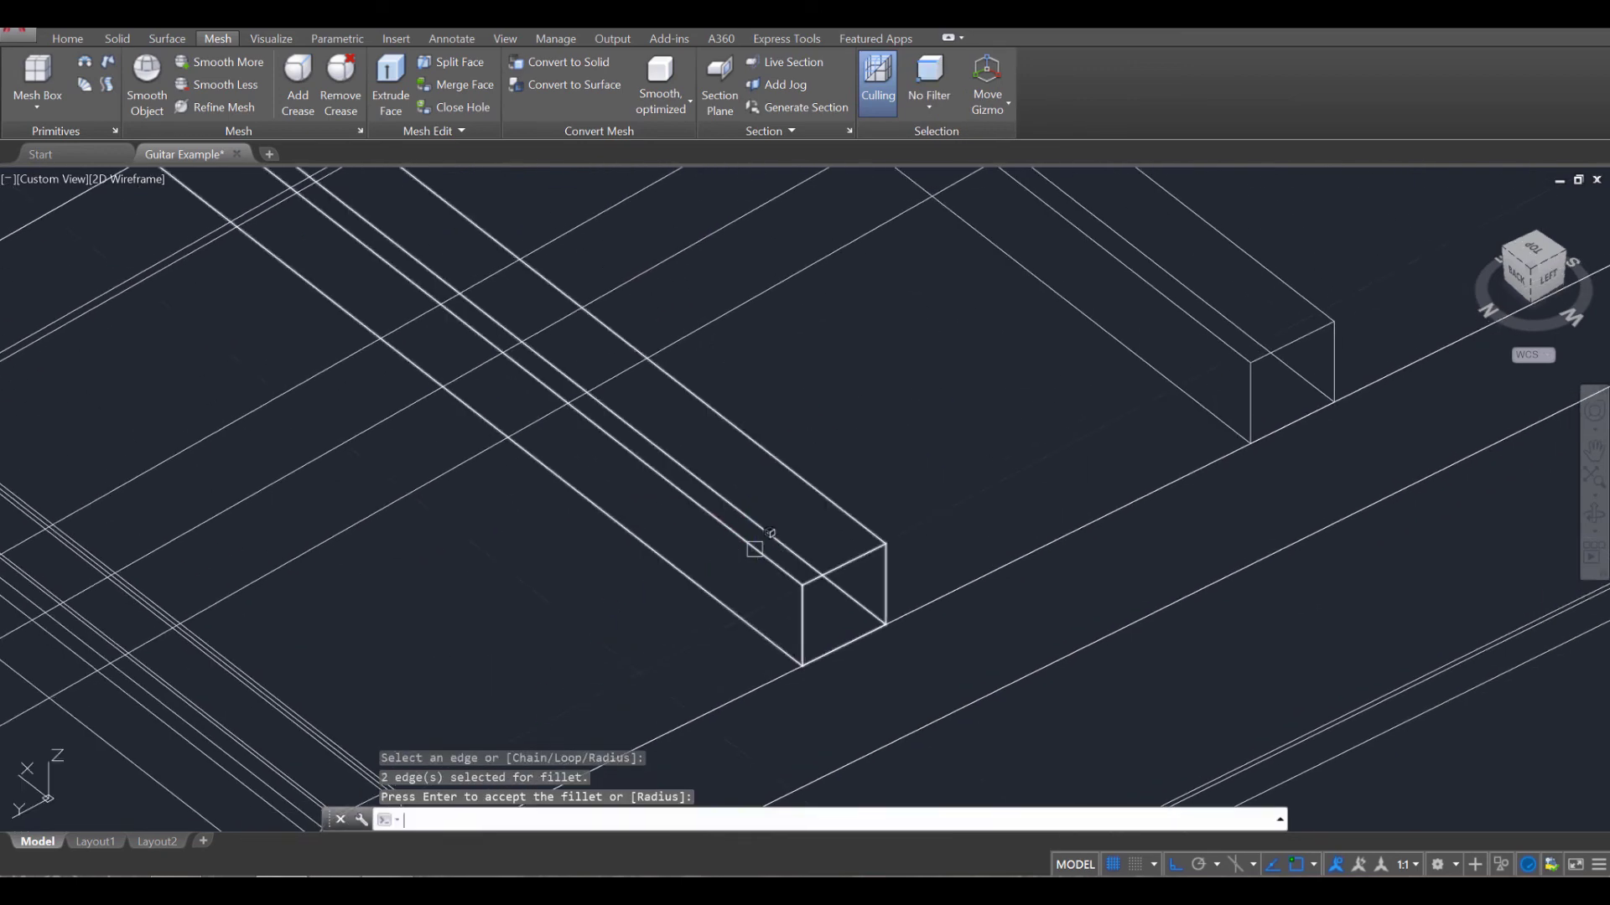
key("Return")
Step: Fillet the two long top edges of the eighth fret from the nut with a radius of 0.04
key("Return")
key("Return")
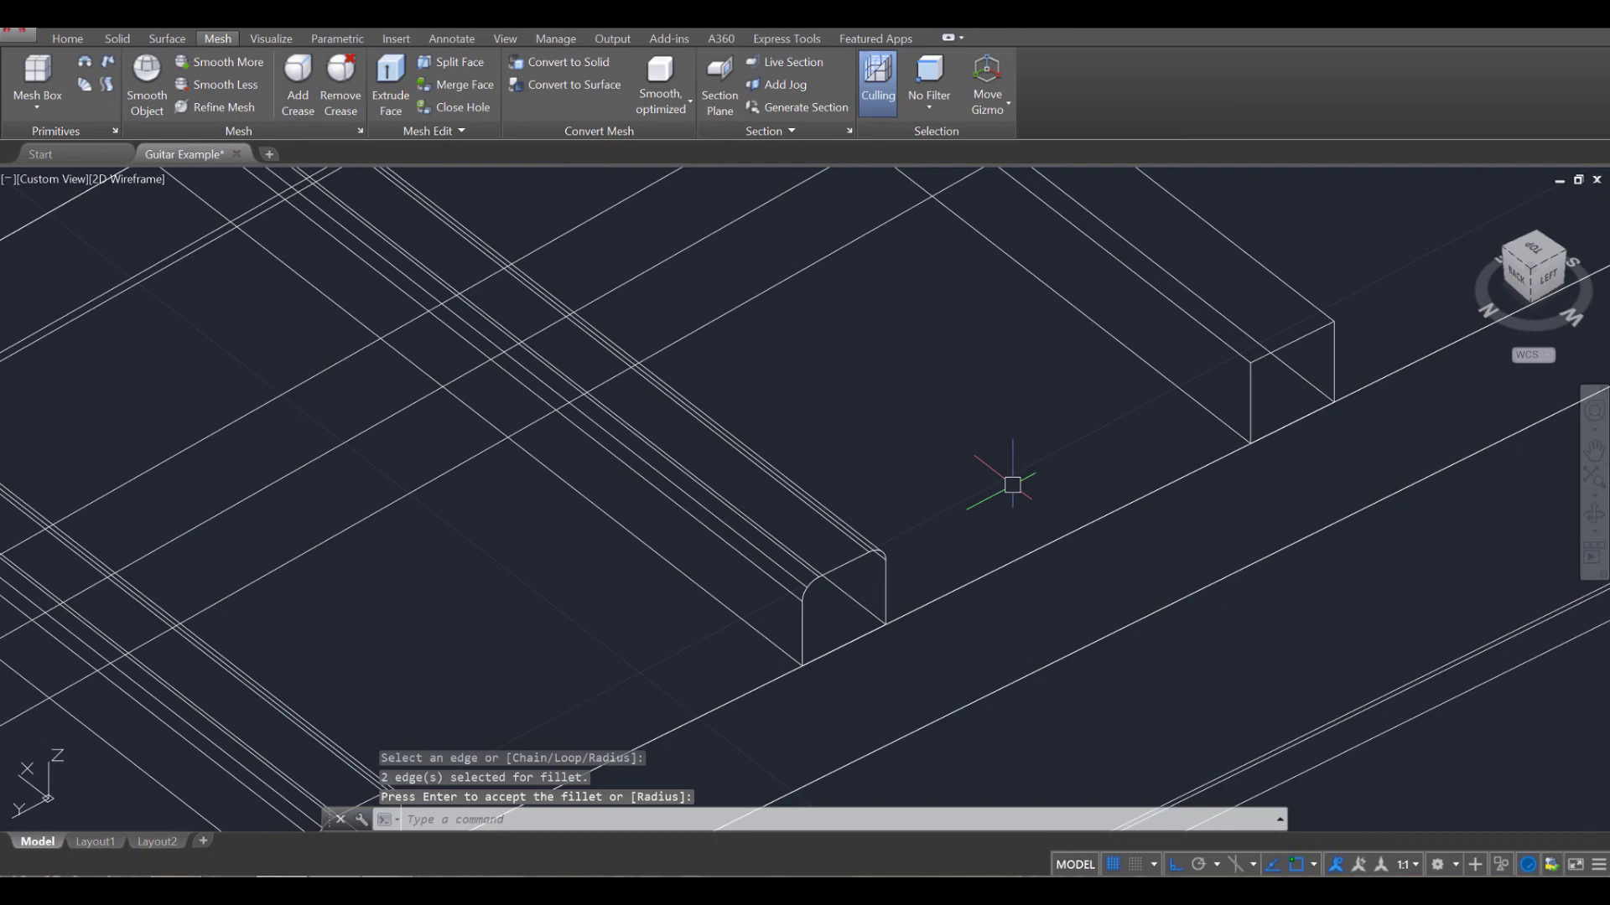
middle_click_drag(1049, 480, 624, 716)
key("Return")
left_click(790, 573)
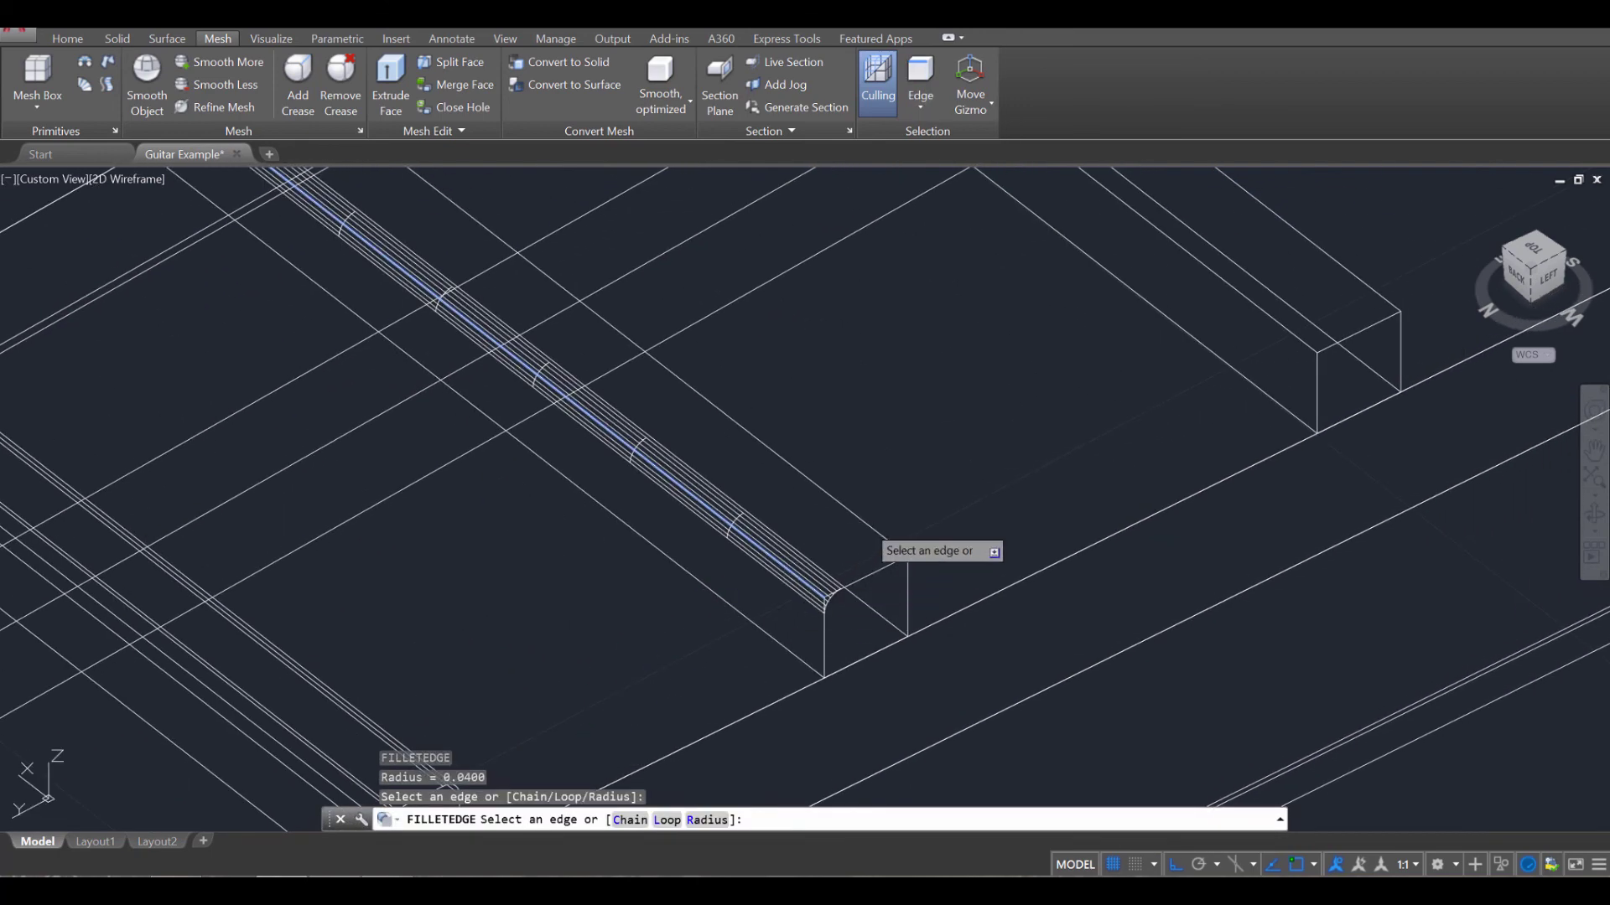
left_click(866, 524)
key("Return")
key("Return")
key("Return")
Step: Fillet the two long top edges of the ninth fret from the nut with a radius of 0.04
middle_click_drag(1206, 486, 751, 747)
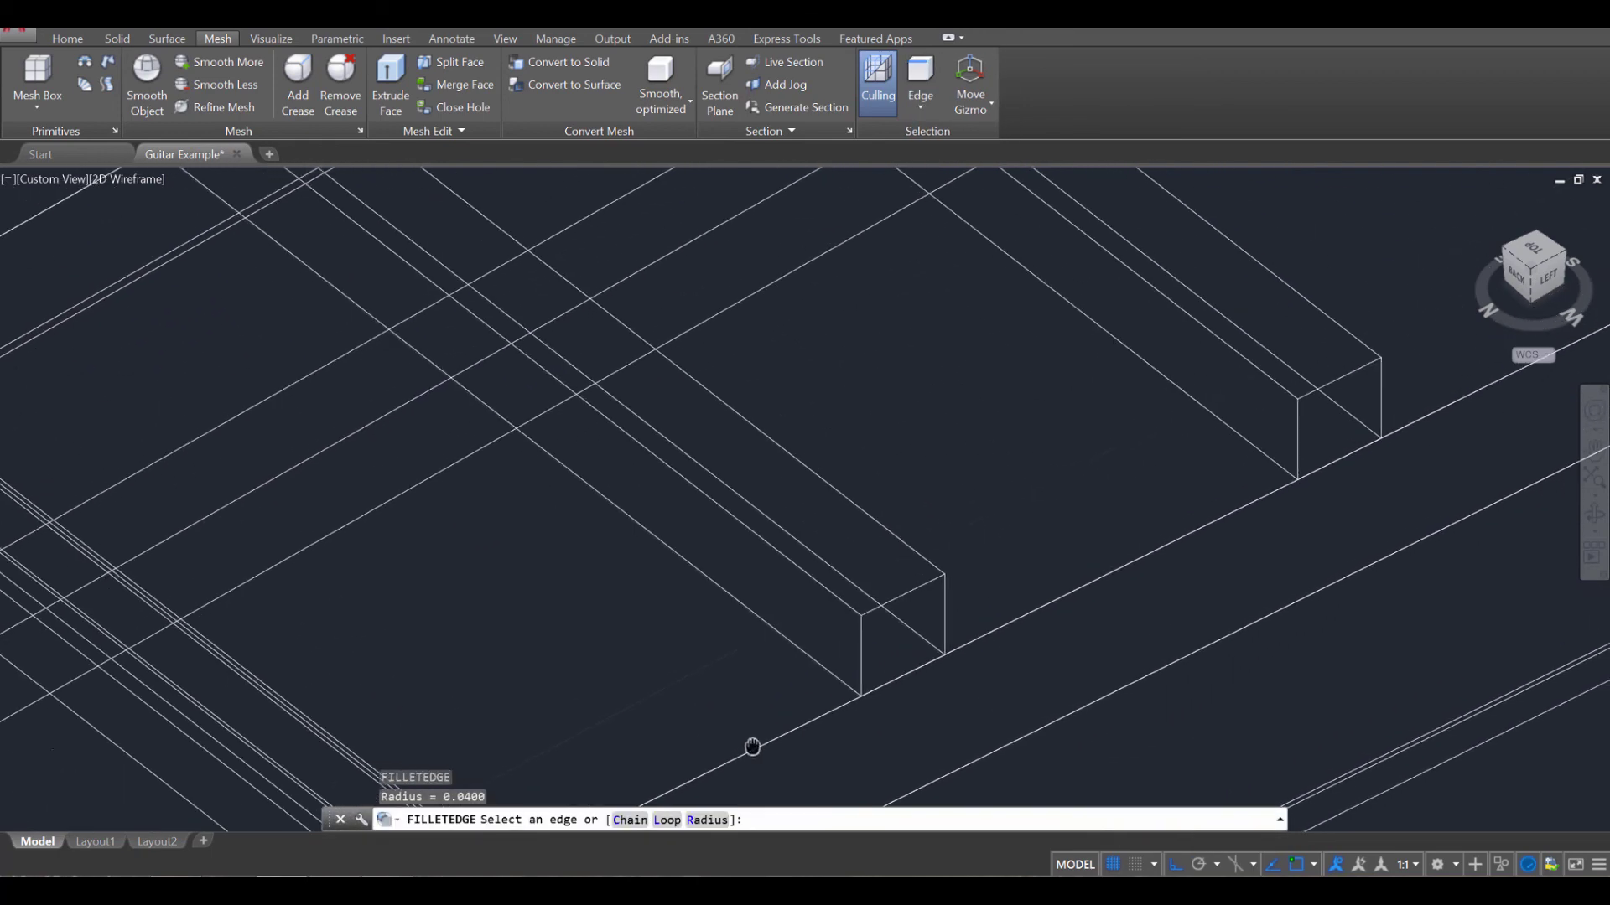
left_click(821, 581)
key("Return")
Step: Fillet the two long top edges of the tenth fret from the nut with a radius of 0.04
key("Return")
key("Return")
middle_click_drag(1182, 499, 782, 714)
left_click(864, 577)
left_click(937, 532)
key("Return")
key("Return")
key("Return")
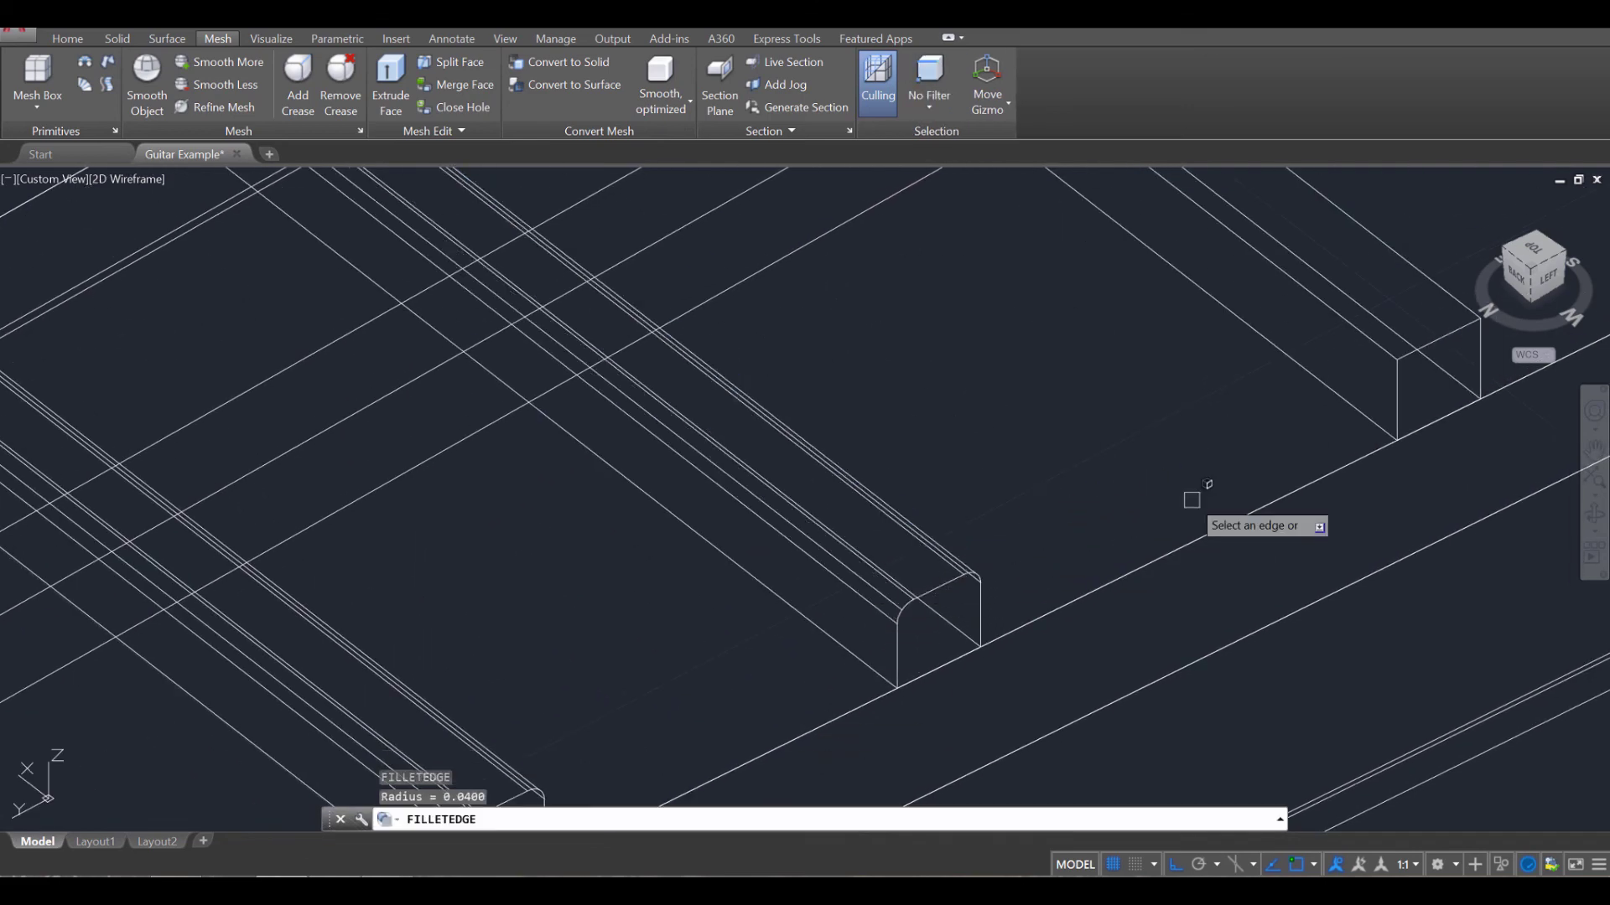
Step: Fillet the two long top edges of the eleventh fret from the nut with a radius of 0.04
middle_click_drag(1248, 462, 654, 744)
left_click(755, 614)
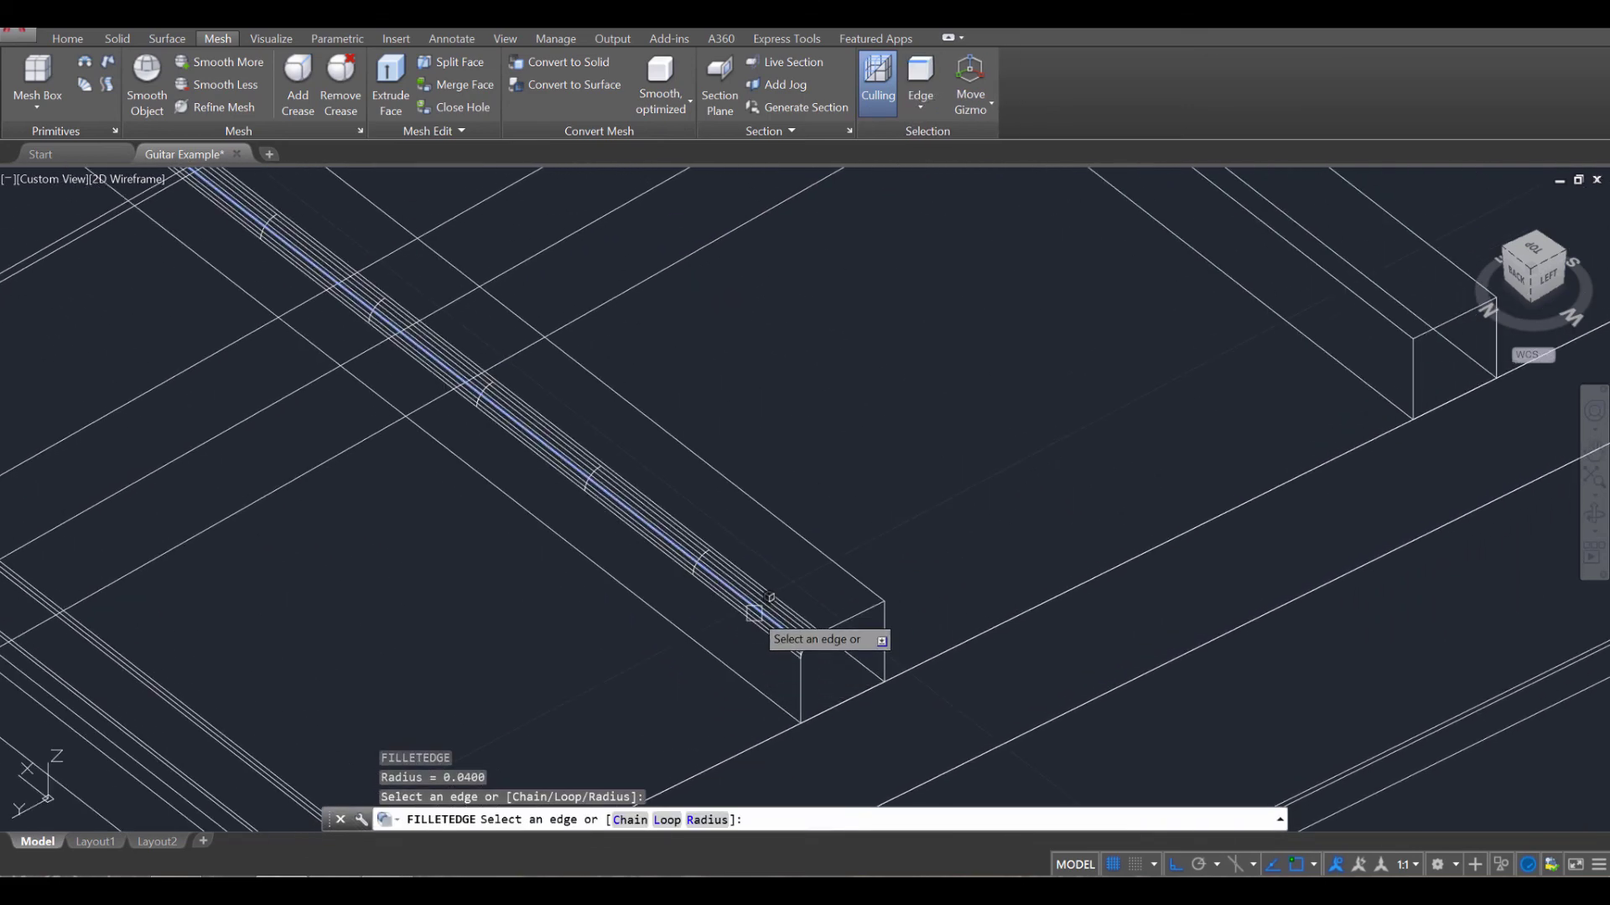
left_click(829, 559)
key("Return")
key("Return")
key("Return")
Step: Fillet the two long top edges of the twelfth fret from the nut with a radius of 0.04
middle_click_drag(1160, 418, 543, 765)
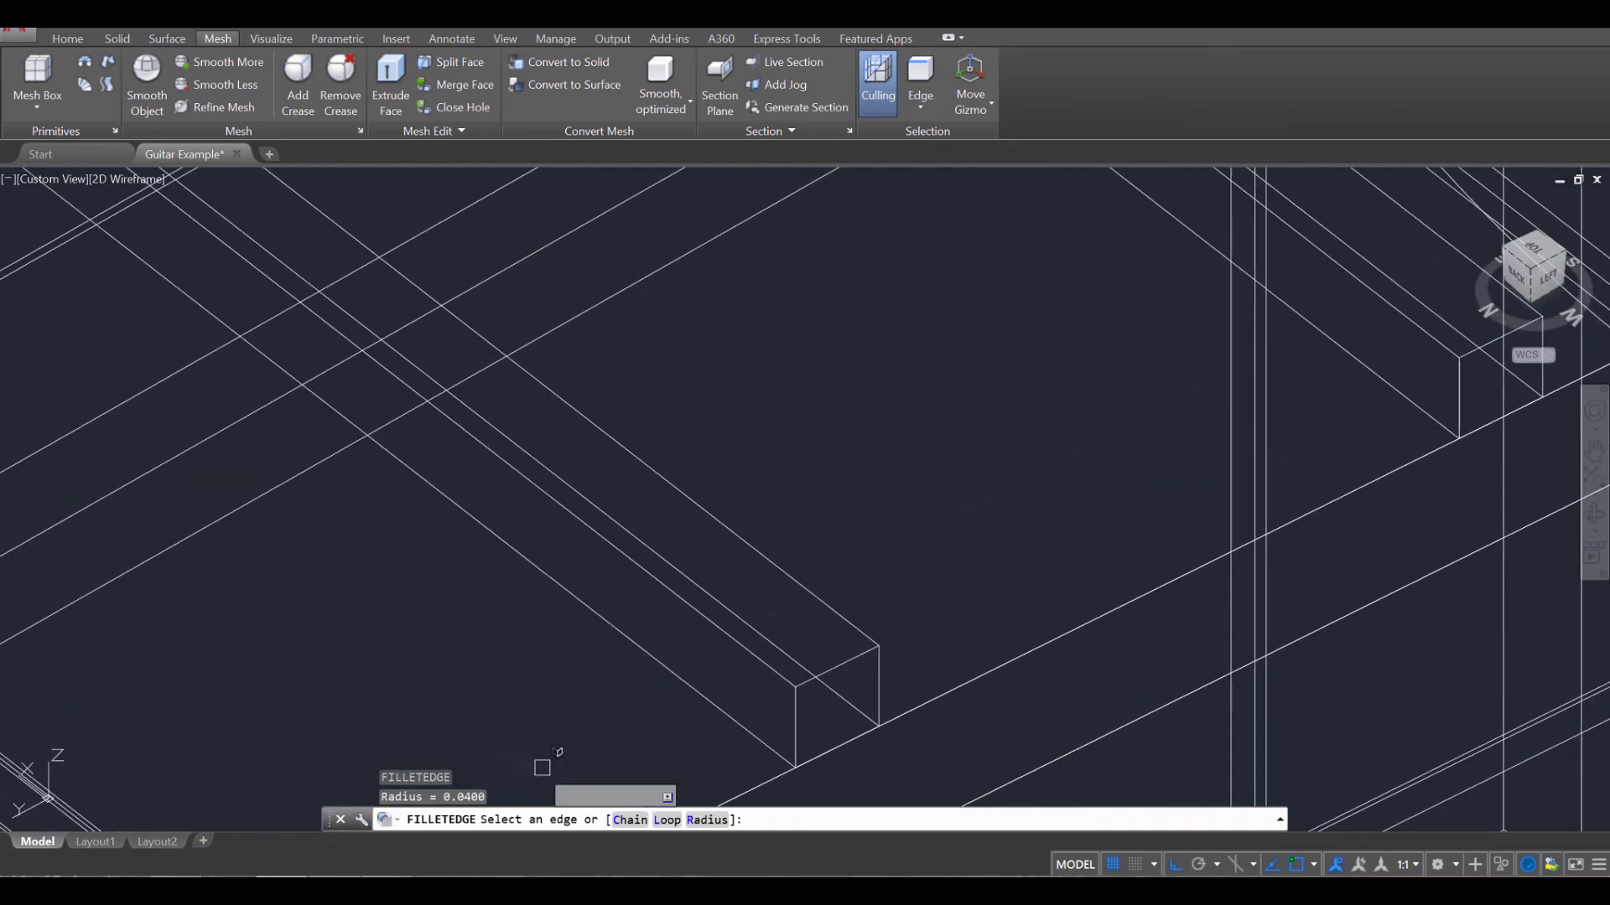
left_click(744, 639)
left_click(832, 596)
key("Return")
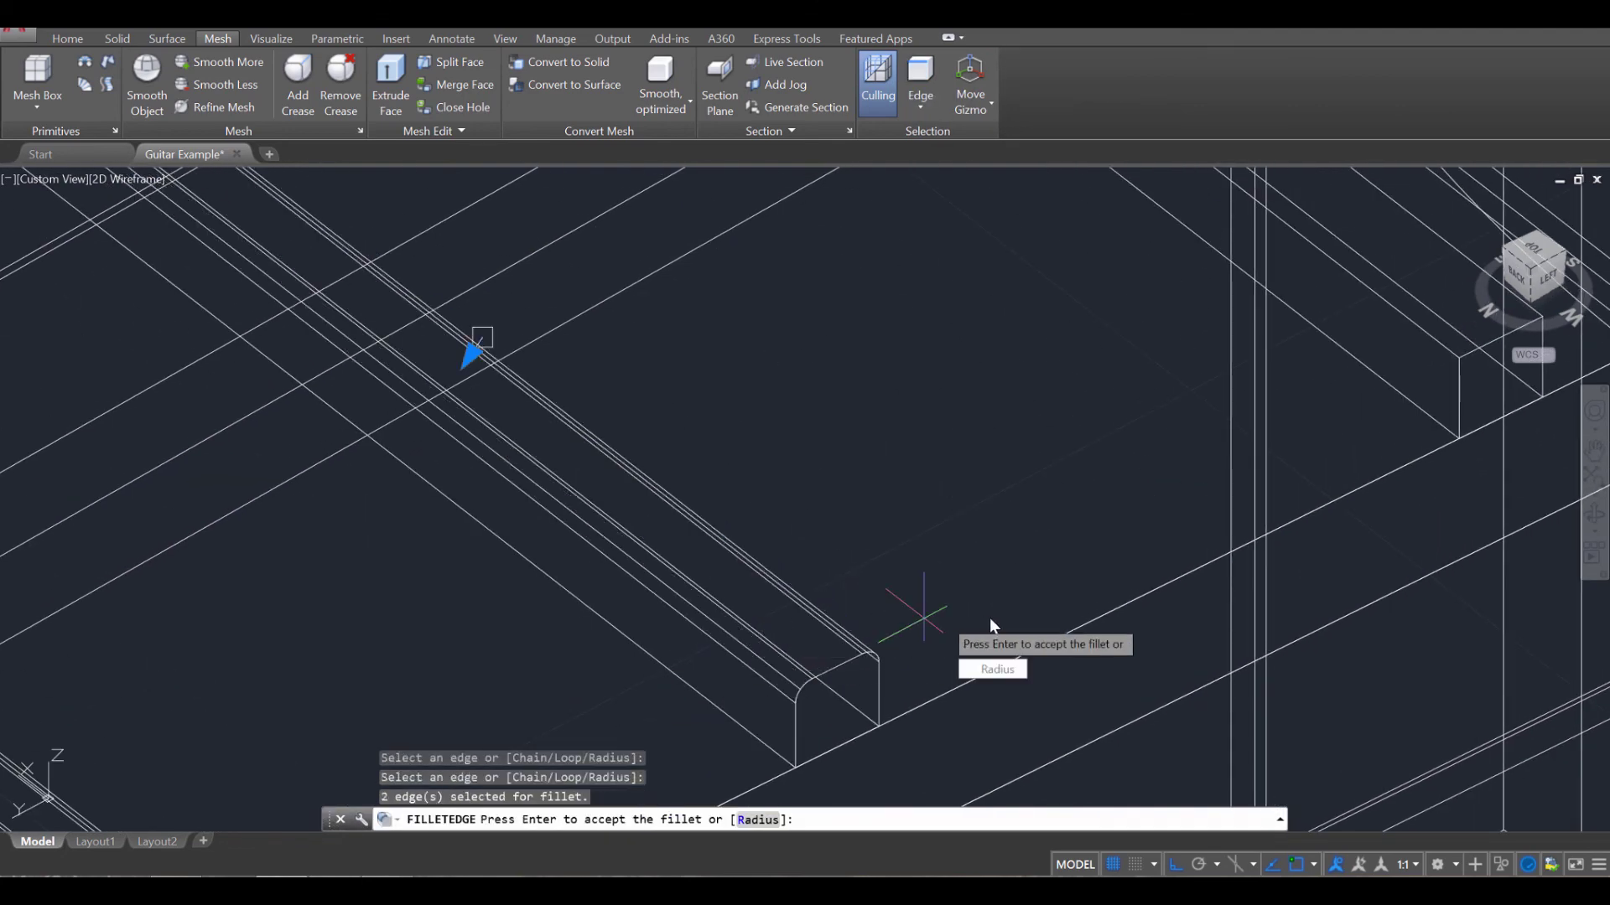
key("Return")
key("Return")
Step: Fillet the two long top edges of the thirteenth fret, near the start of the body, with a radius of 0.04
mouse_move(1003, 586)
middle_mouse_down()
mouse_move(902, 643)
mouse_move(992, 600)
middle_mouse_up()
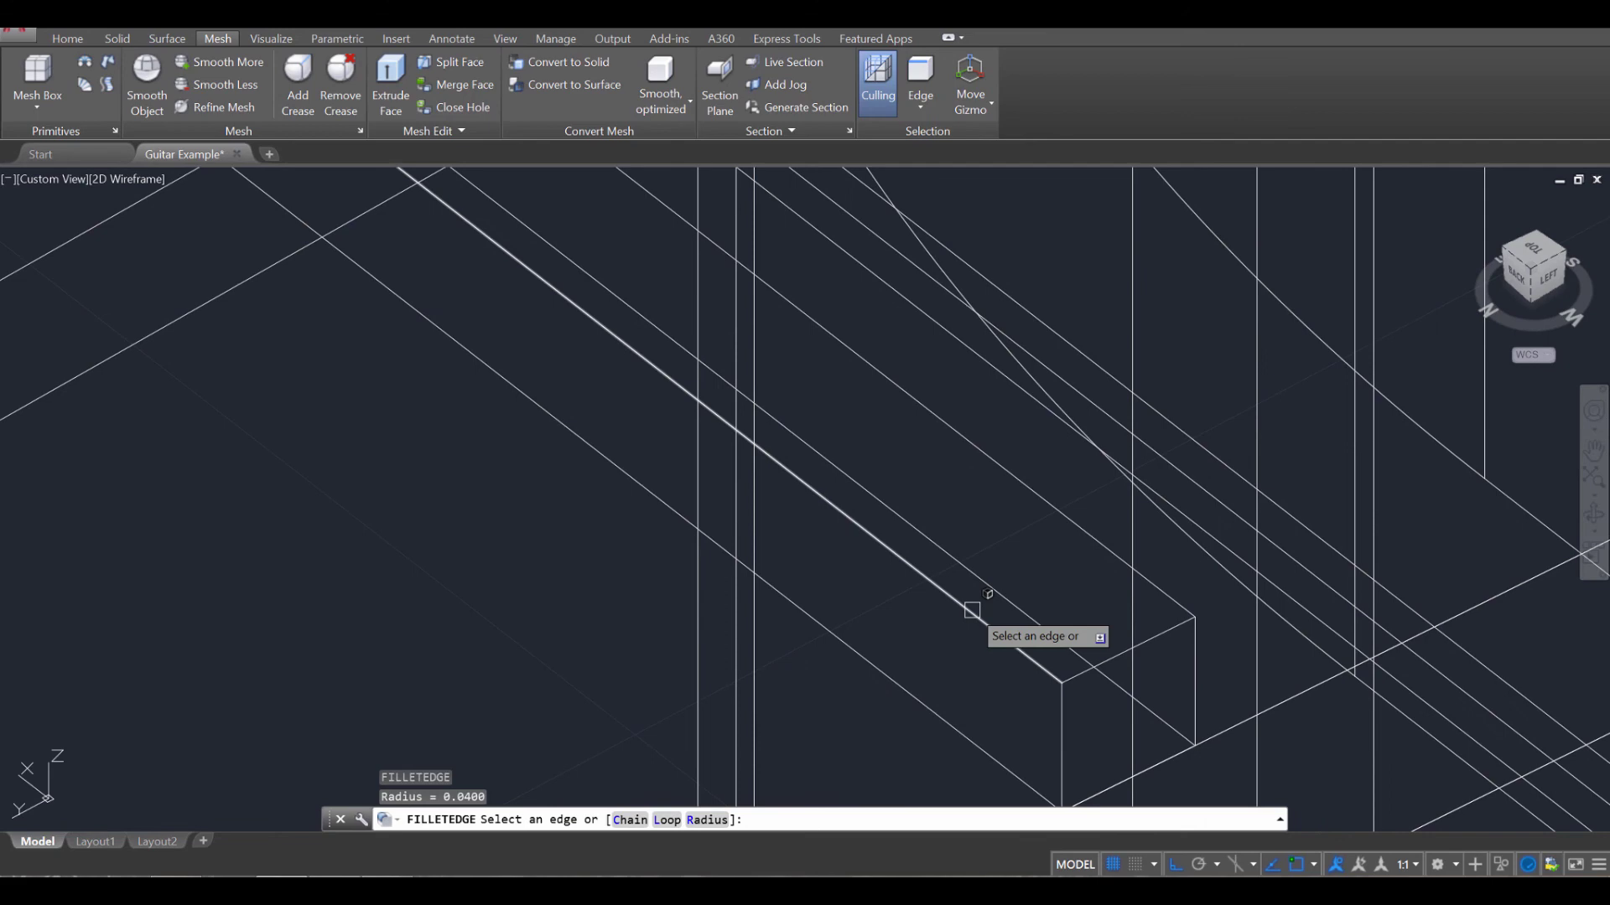
left_click(972, 609)
left_click(1108, 549)
key("Return")
Step: Fillet the two long top edges of the fourteenth fret from the nut with a radius of 0.04
key("Return")
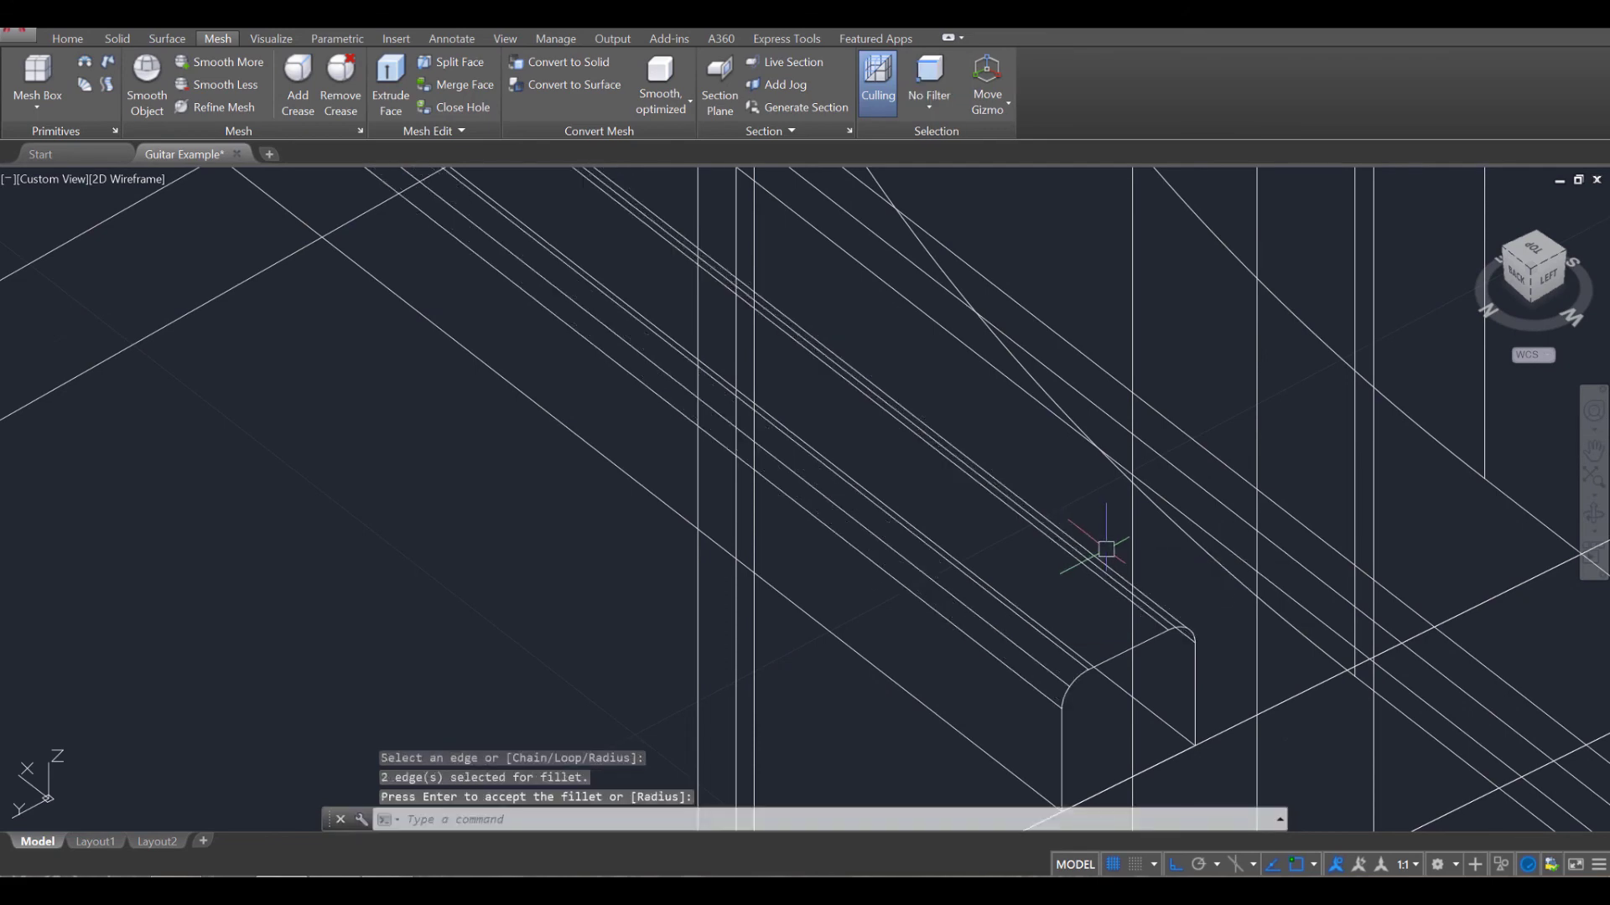
key("Return")
scroll(1104, 573, "down", 4)
scroll(1204, 521, "up", 3)
middle_click_drag(1204, 520, 956, 626)
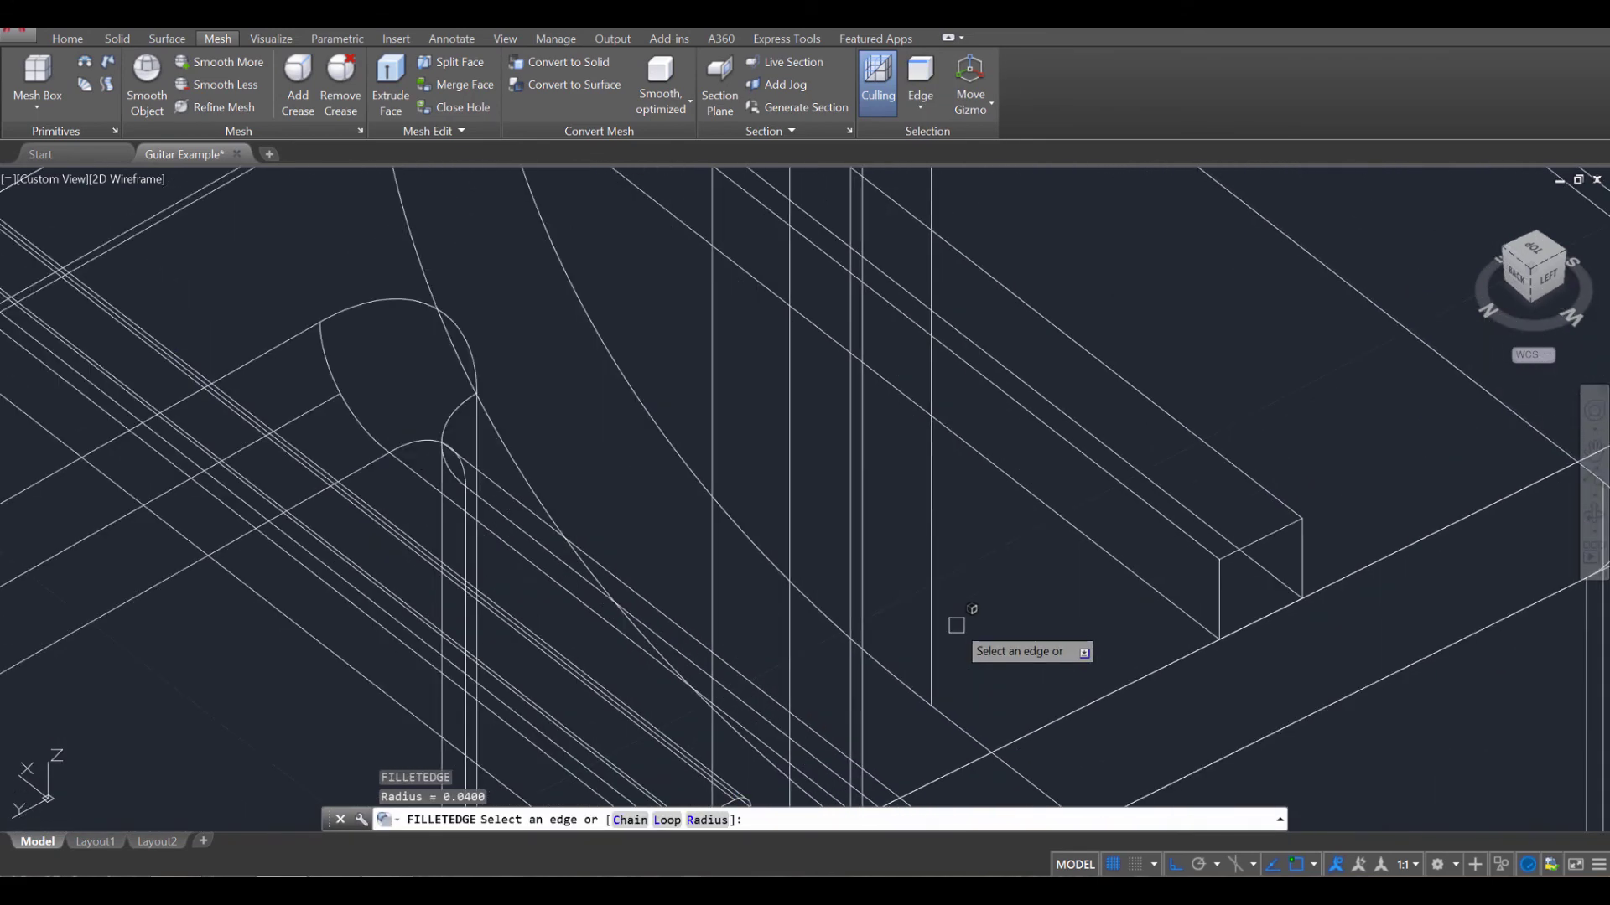
left_click(1283, 497)
left_click(1288, 496)
Step: Fillet the two long top edges of the fifteenth fret from the nut with a radius of 0.04
key("Return")
key("Return")
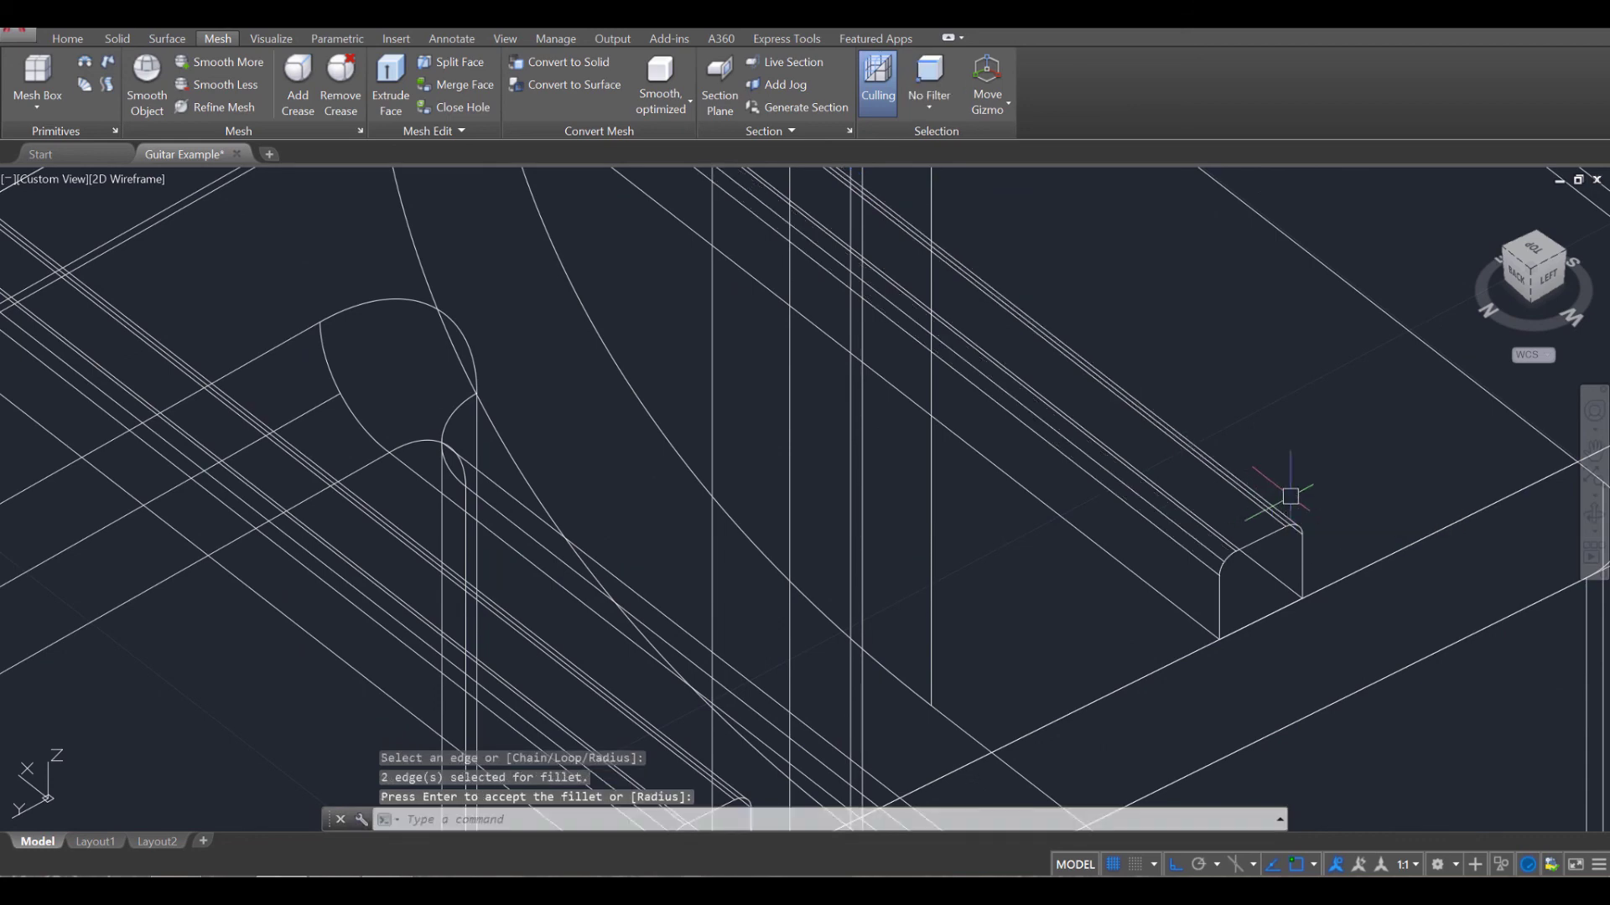
key("Return")
scroll(1337, 463, "down", 6)
middle_click_drag(1325, 468, 801, 667)
scroll(922, 583, "up", 4)
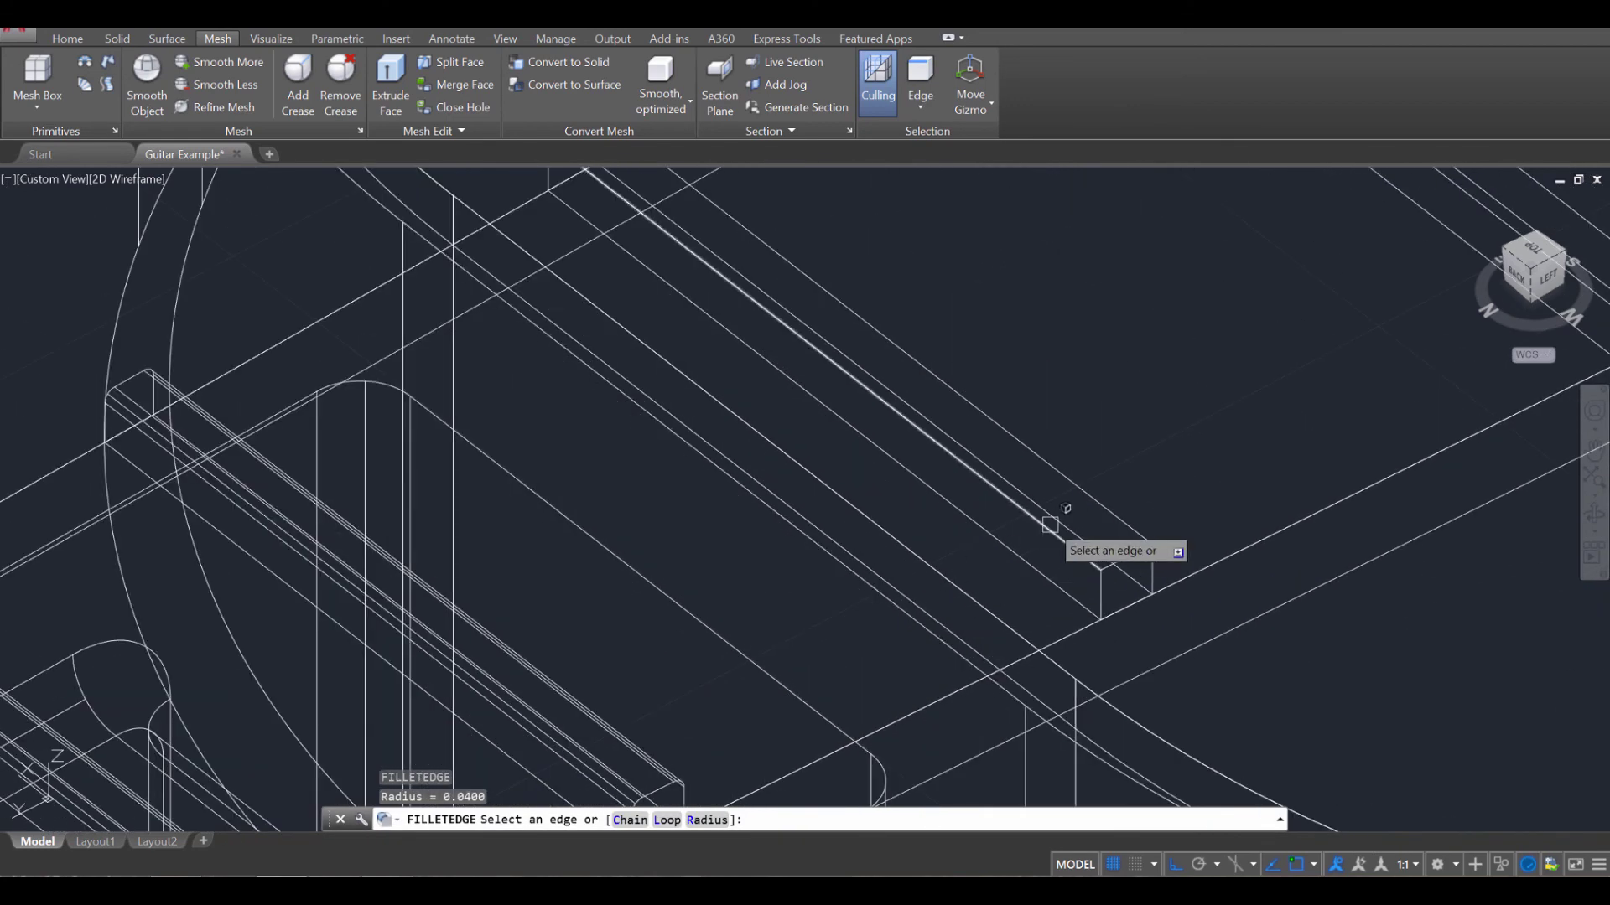
left_click(1113, 505)
left_click(1119, 503)
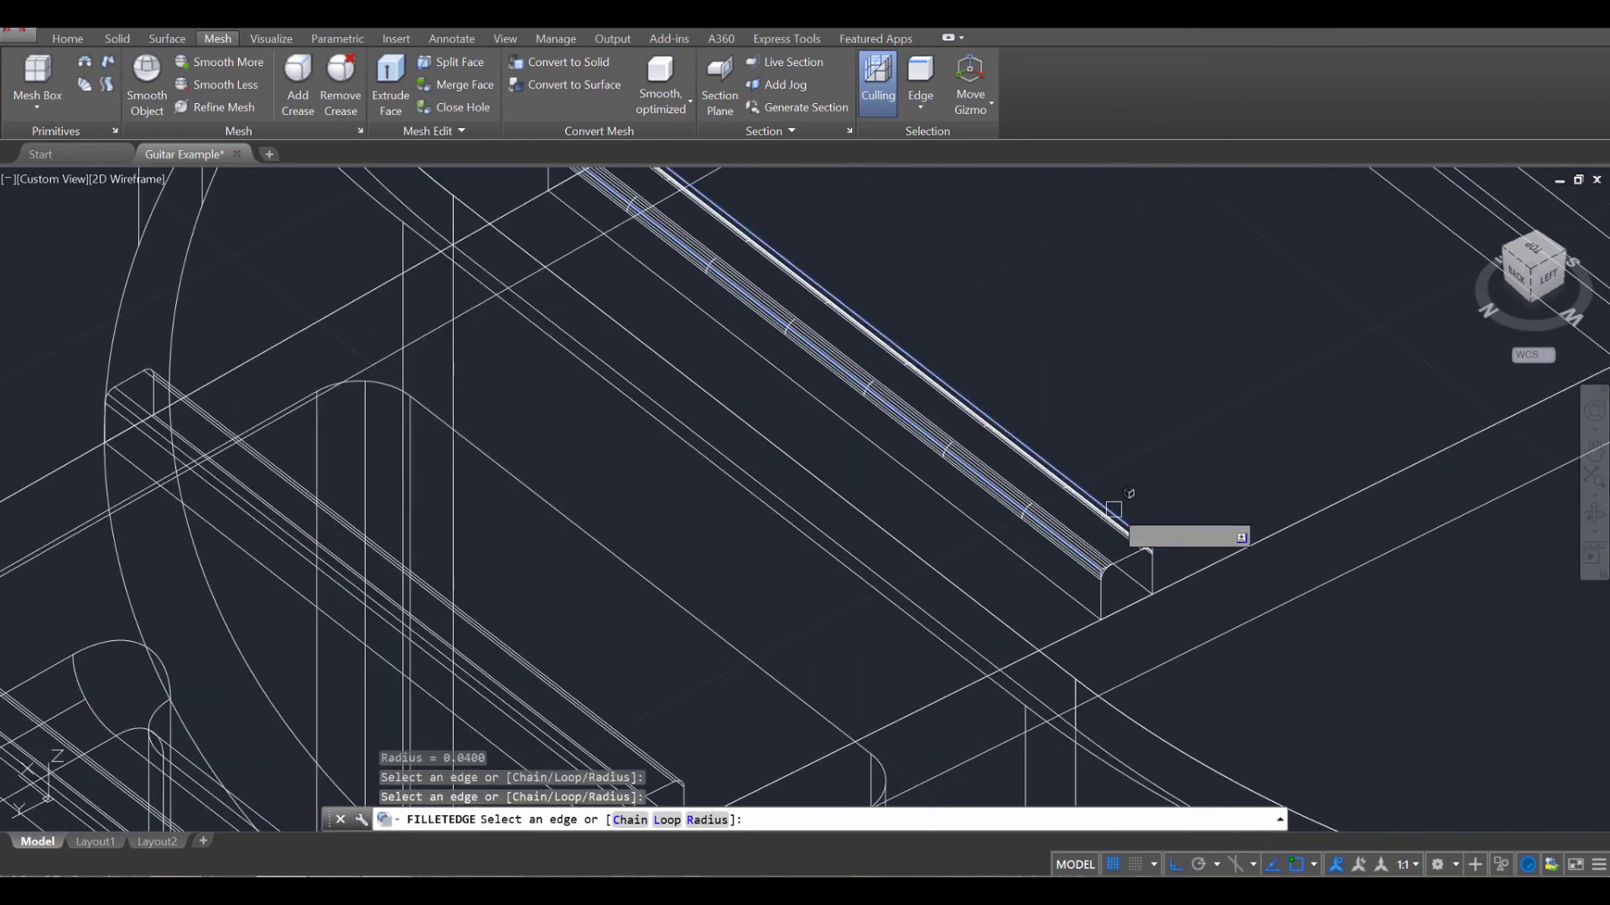
key("Return")
Step: Fillet the two long top edges of the last fret, nearest the sound hole, with a radius of 0.04
key("Return")
key("Return")
middle_click_drag(1248, 503, 1144, 654)
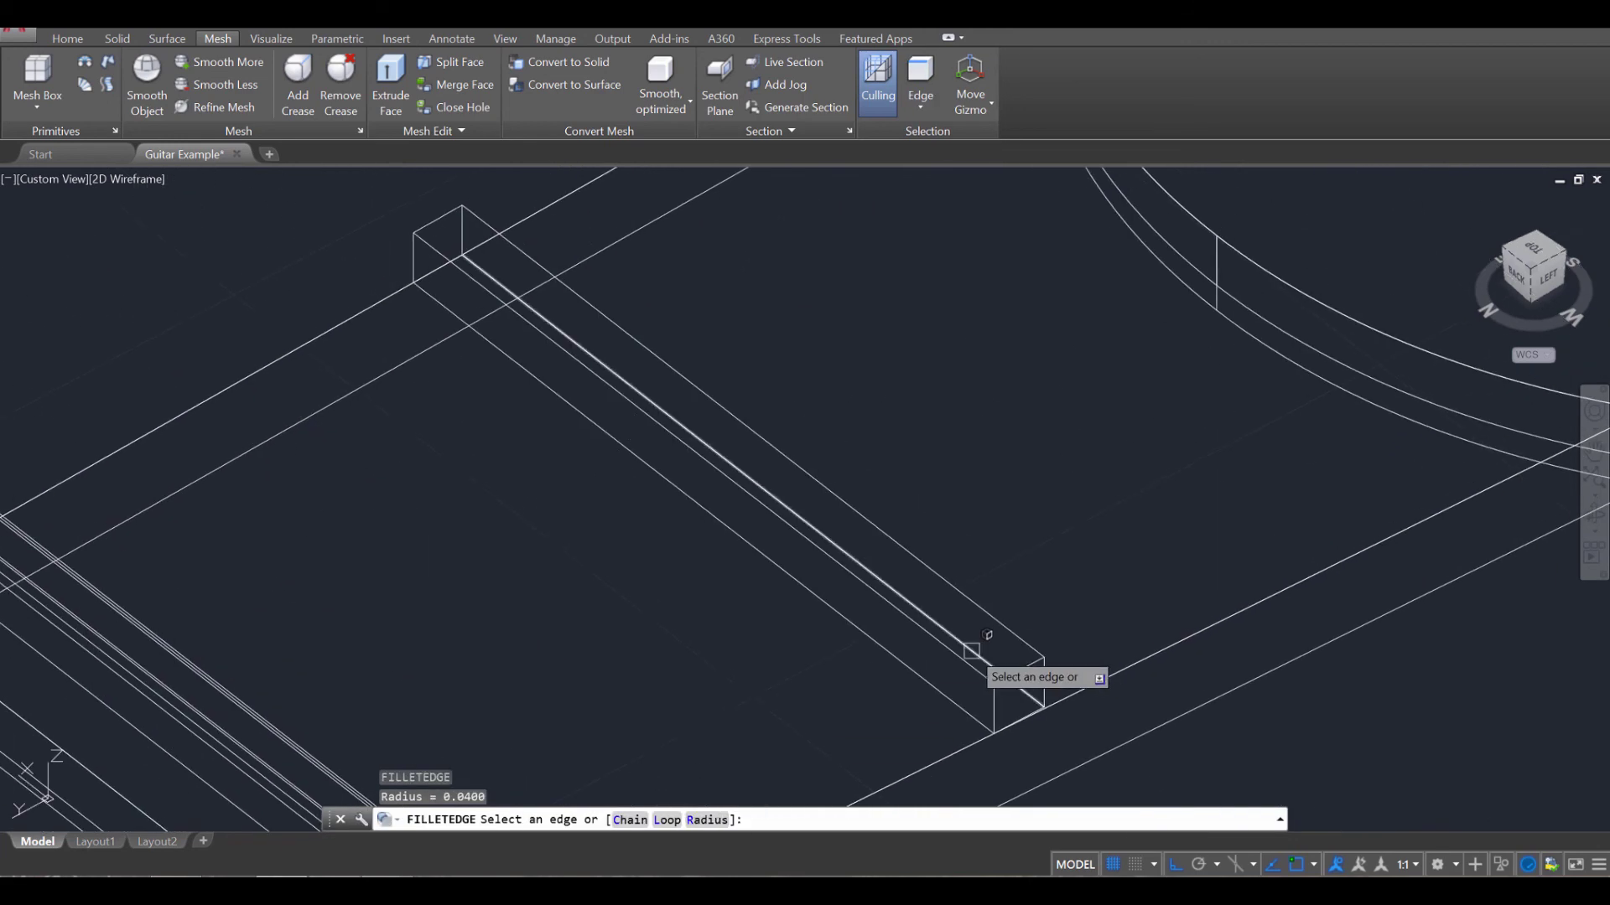
left_click(995, 628)
key("Return")
key("Return")
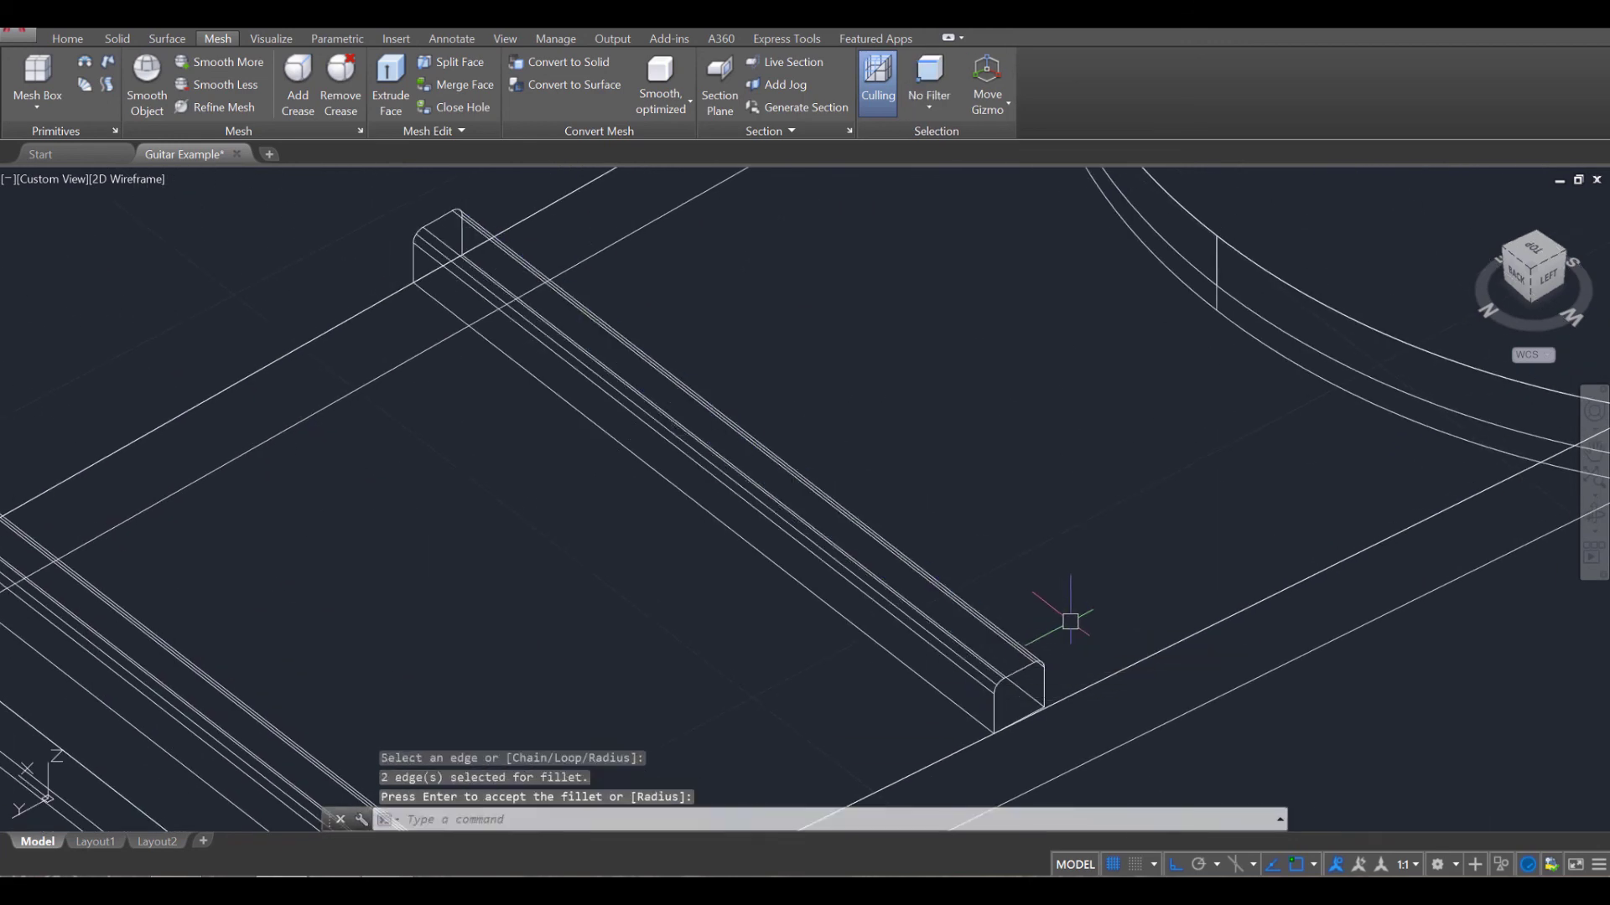
key("Return")
scroll(1056, 654, "down", 5)
middle_click_drag(1029, 684, 1159, 356)
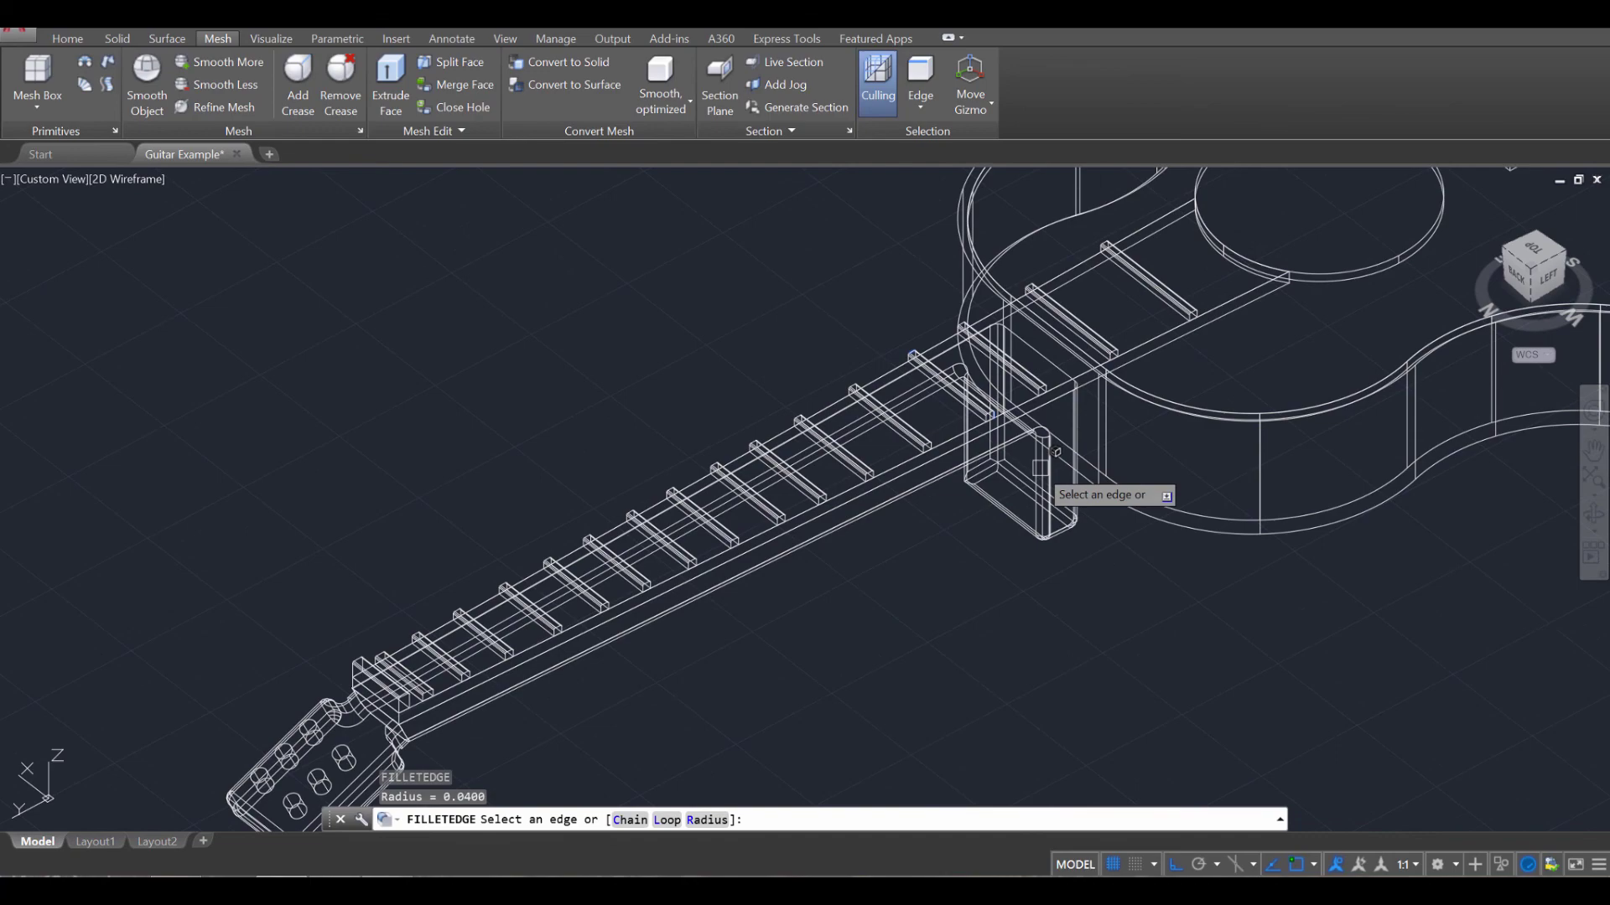
middle_click_drag(847, 540, 629, 566, "shift")
middle_click_drag(721, 601, 711, 440)
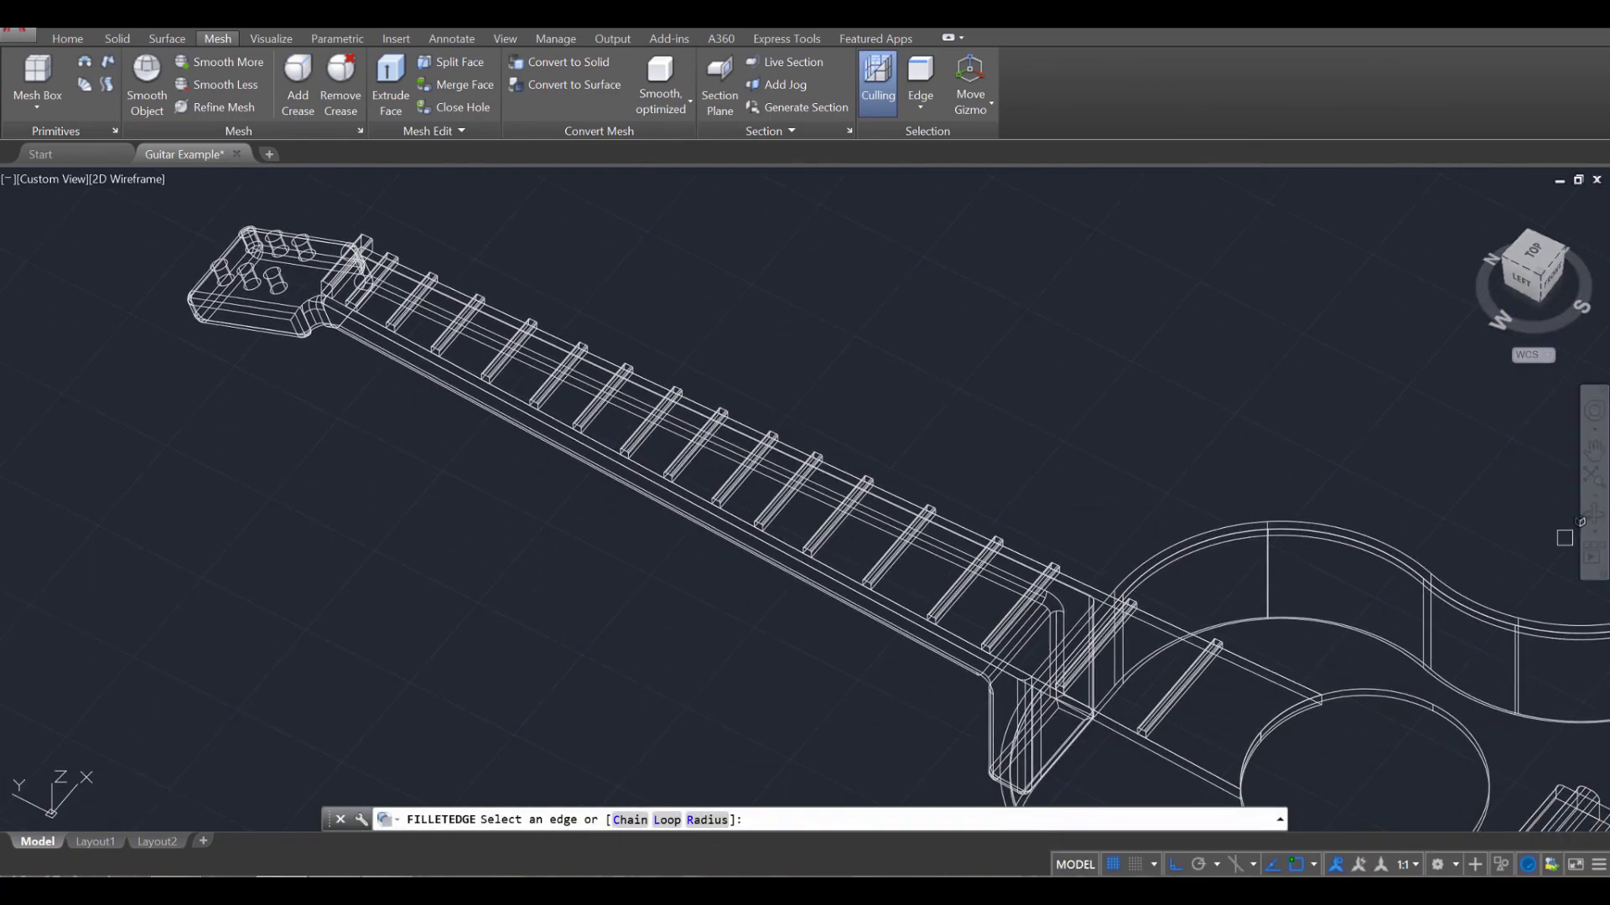